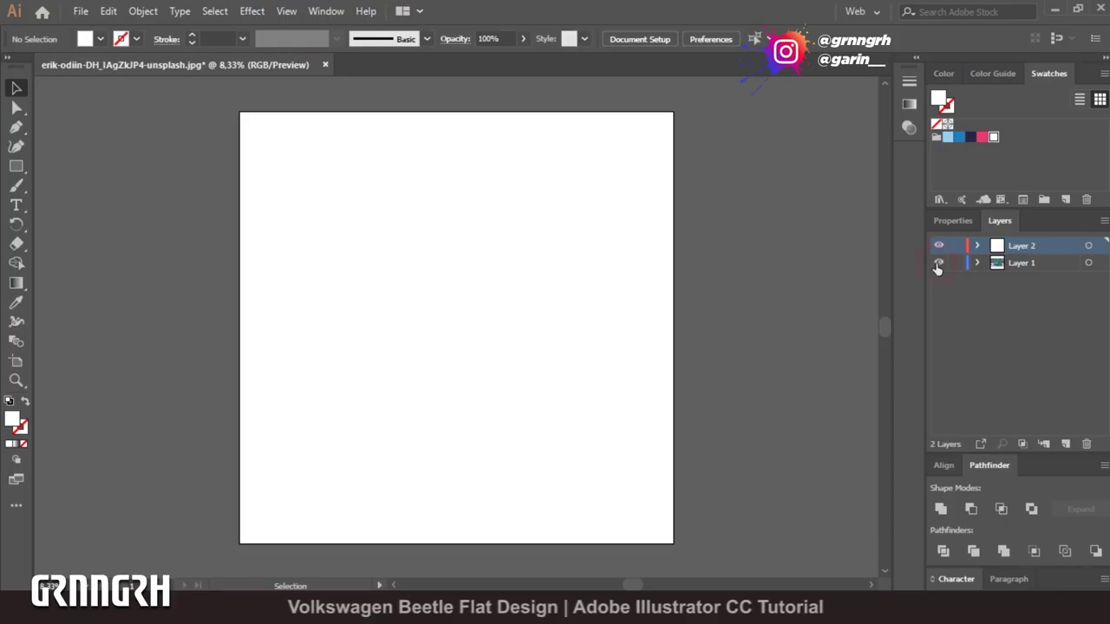
Show the Beetle photo, fade it to 54% opacity, and lock Layer 1.
left_click(937, 265)
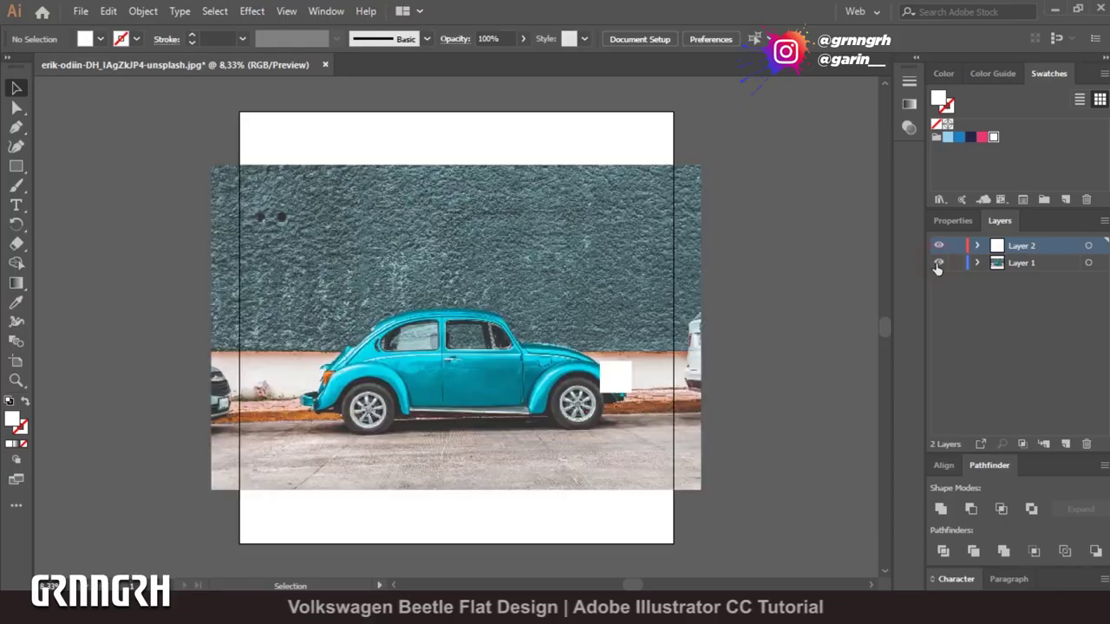
left_click(639, 255)
left_click(657, 39)
left_click_drag(626, 62, 609, 61)
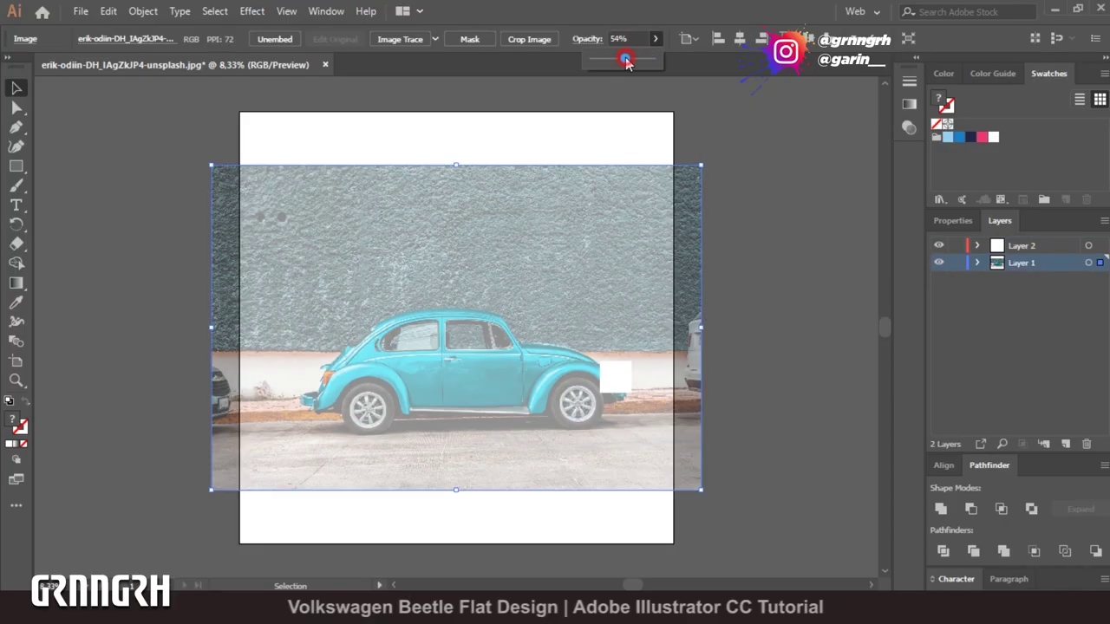
left_click(955, 263)
Make Layer 2 the active layer and zoom in on the door window.
left_click(94, 142)
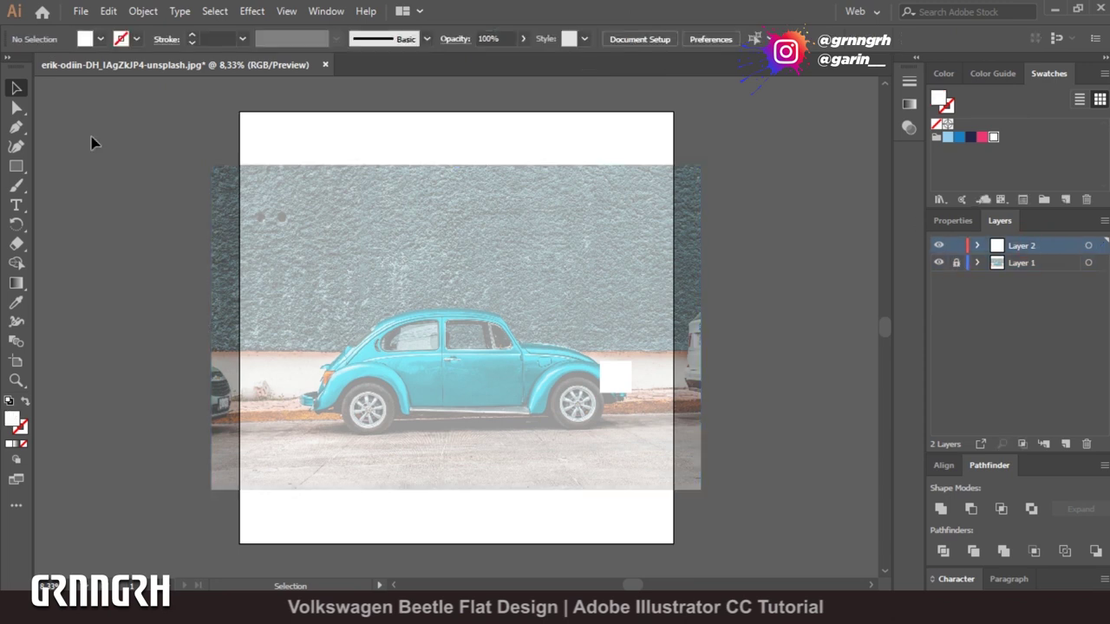
key("p")
key("ctrl+equal")
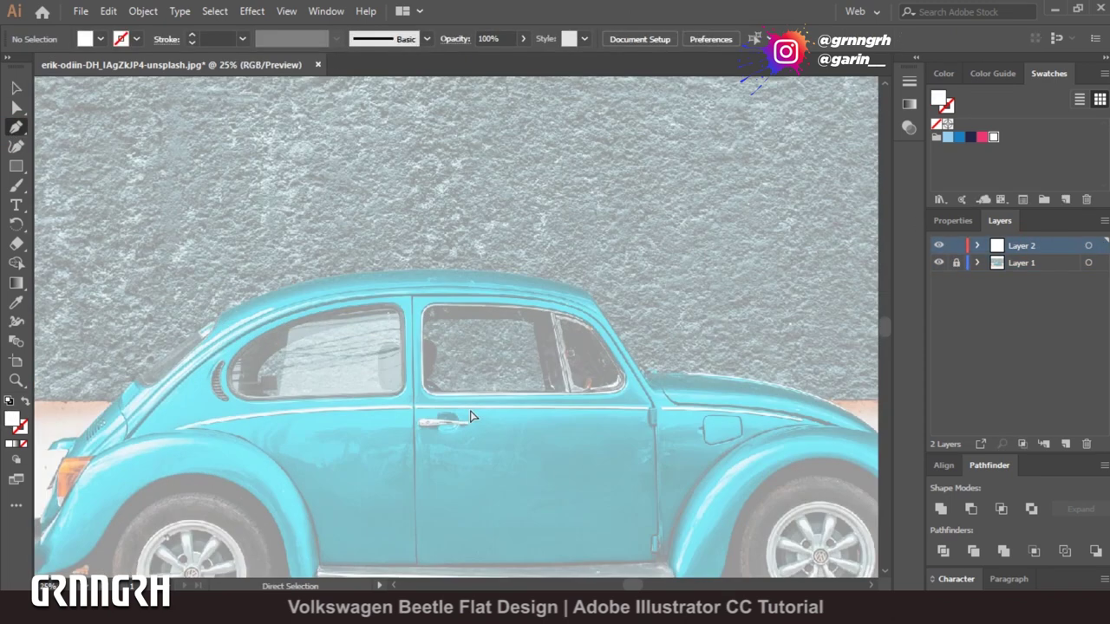
key("ctrl+equal")
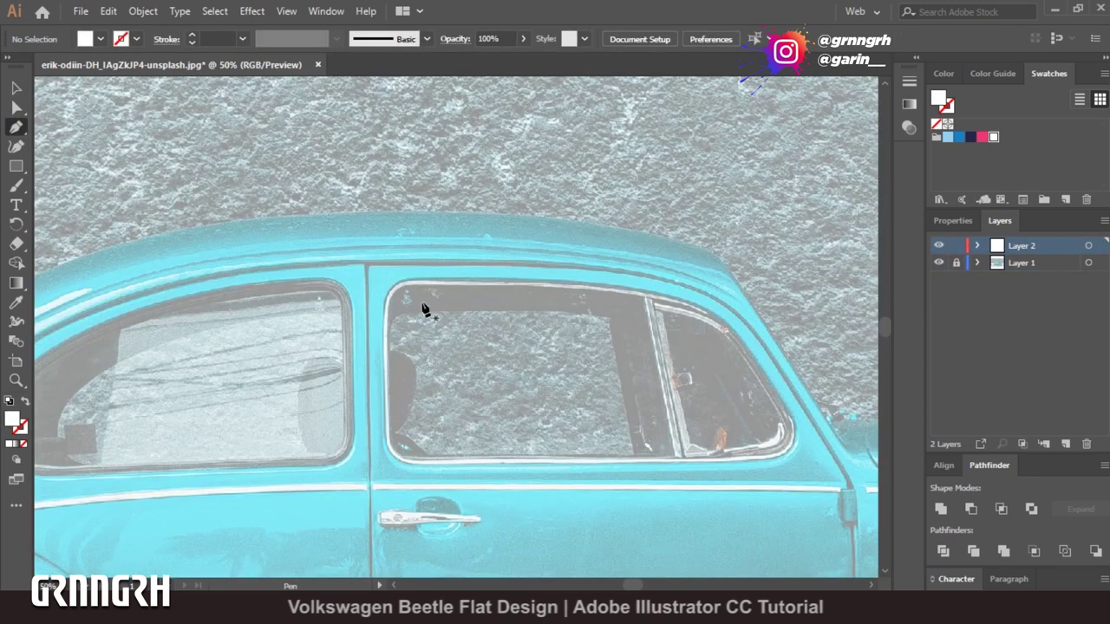
Trace the door window with a closed four-corner Pen path.
left_click(384, 281)
left_click(708, 308)
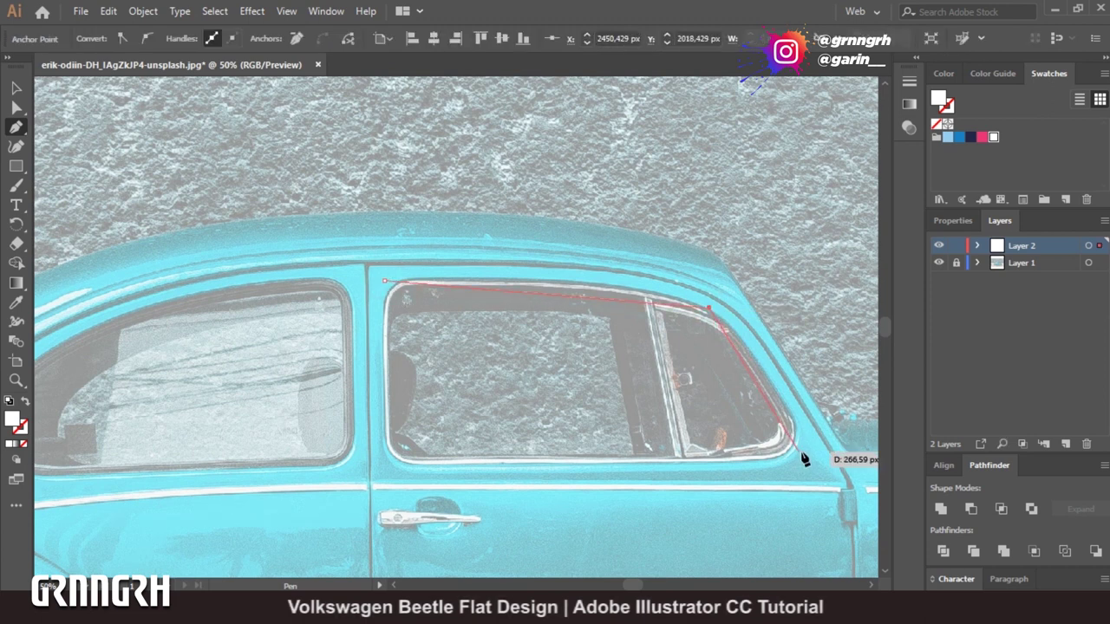
left_click(809, 455)
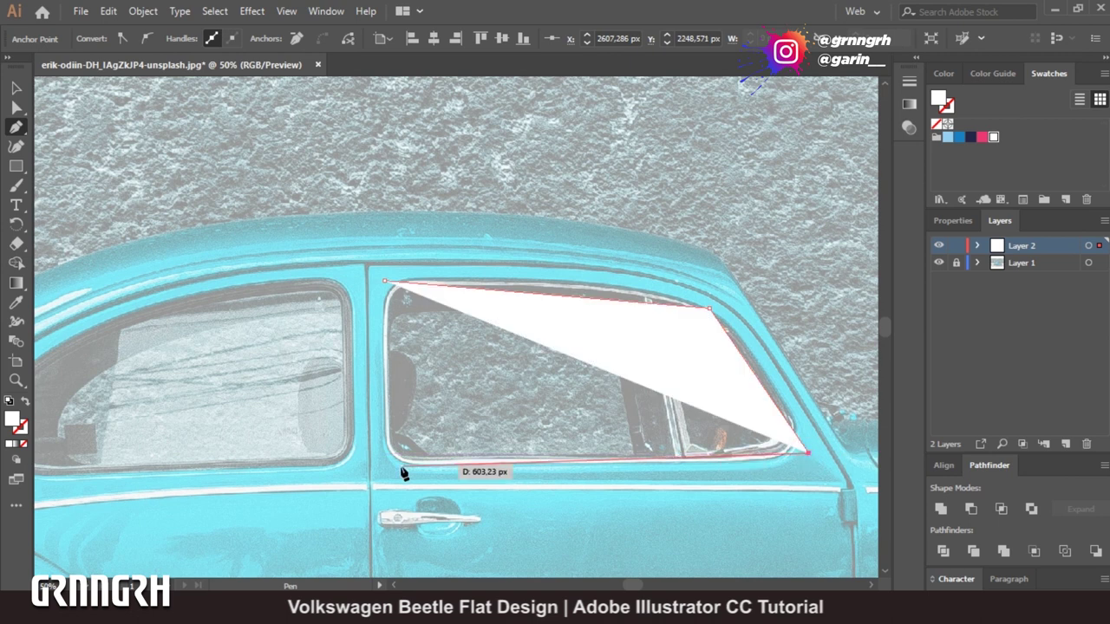
left_click(384, 462)
left_click(384, 281)
left_click(15, 88)
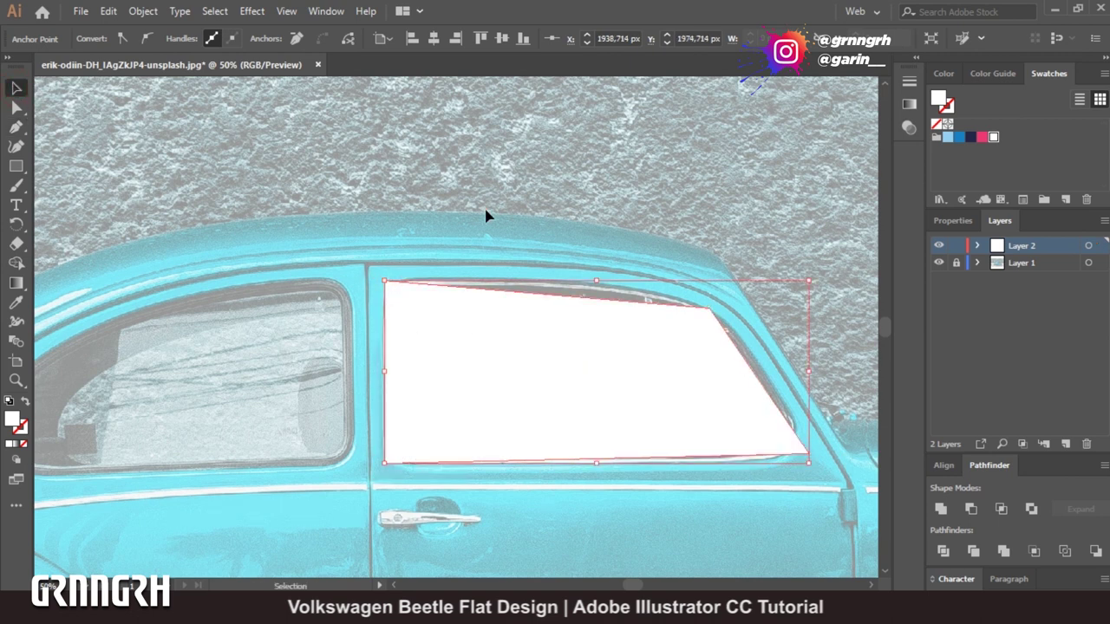
Give the window outline no fill and a dark 15 pt stroke.
left_click(98, 42)
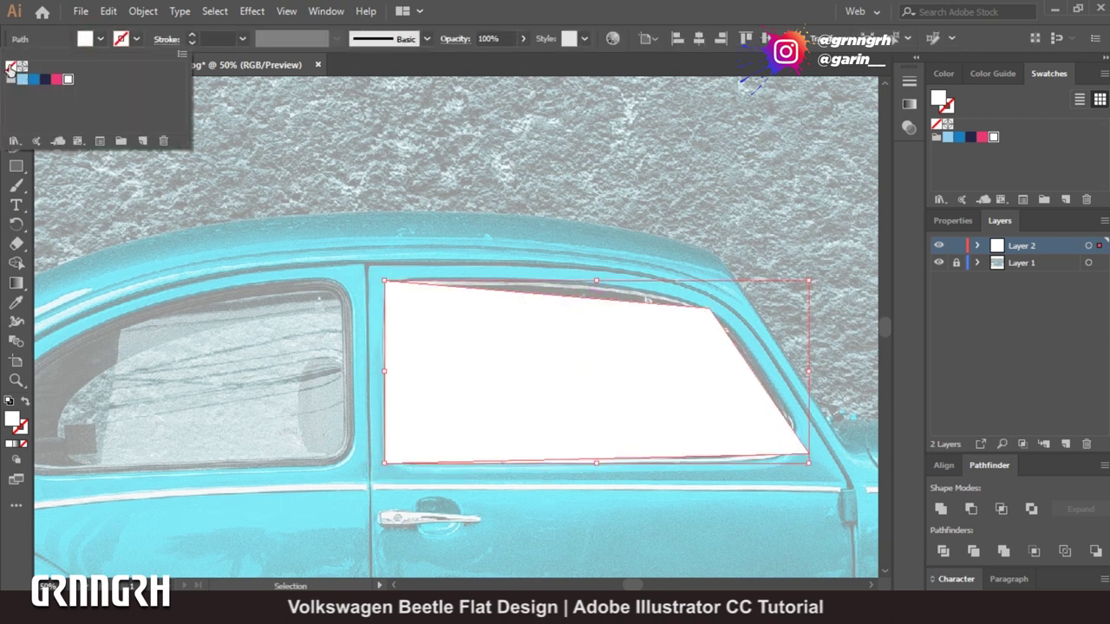
left_click(10, 67)
left_click(134, 45)
left_click(48, 82)
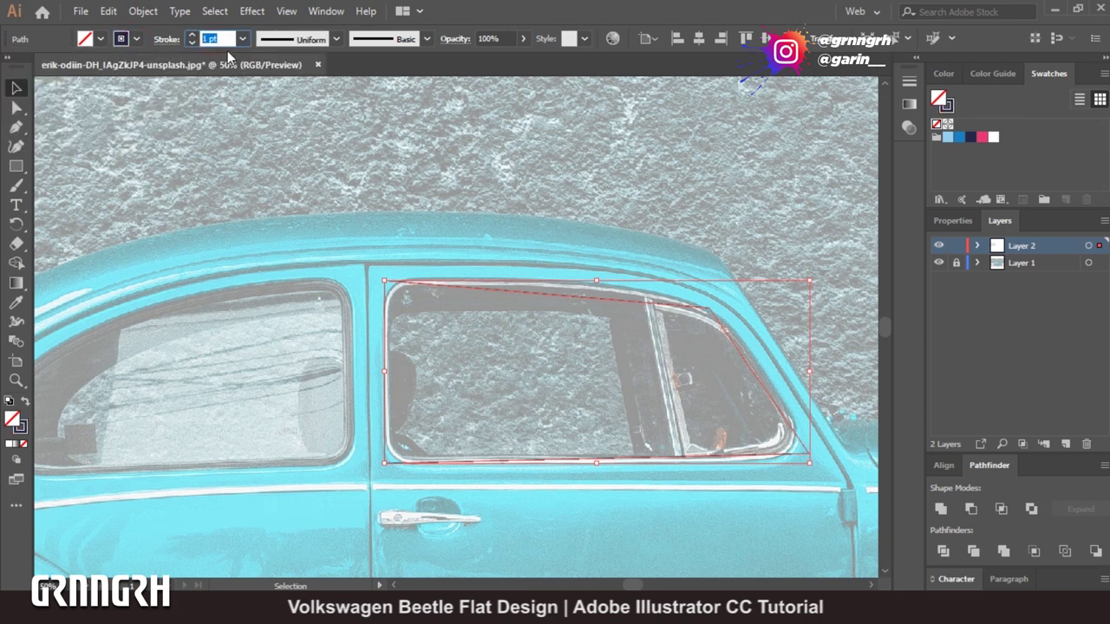
type("15")
key("Return")
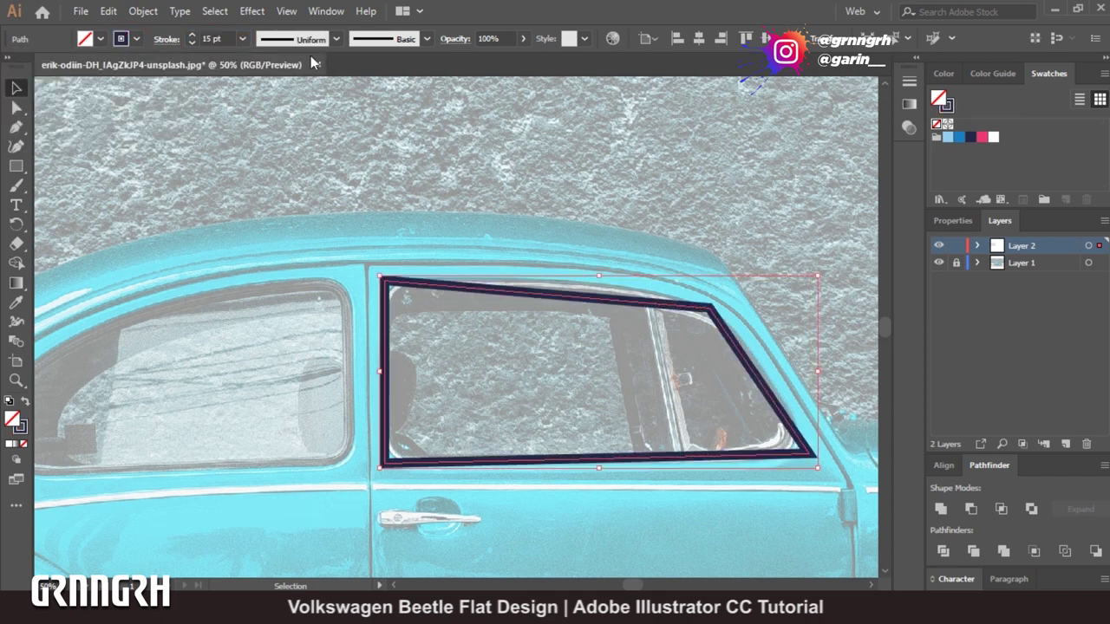
left_click(438, 242)
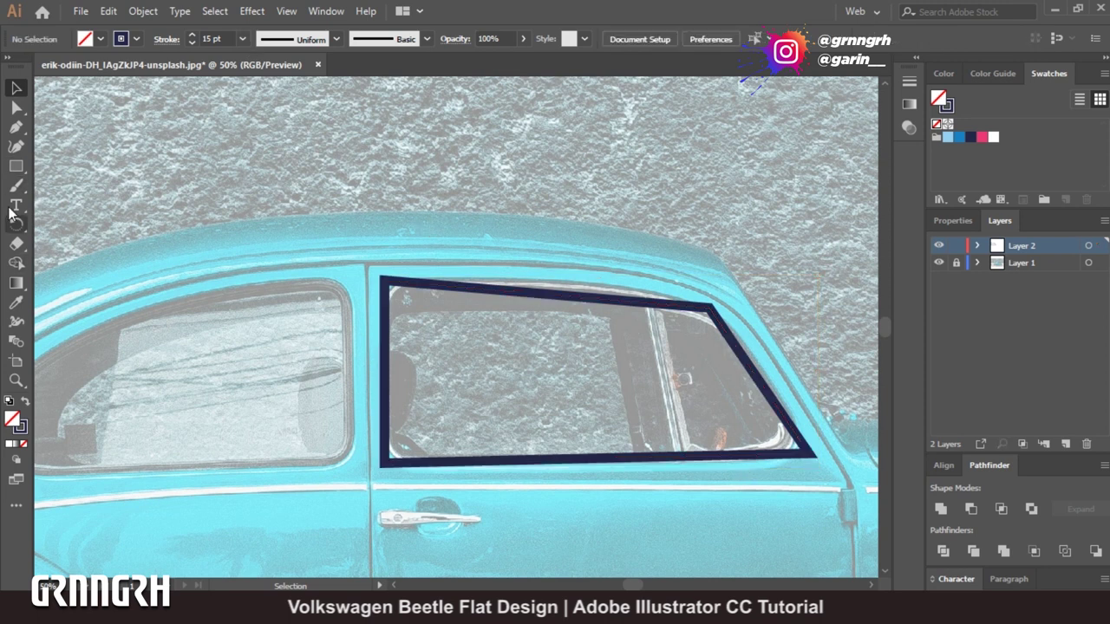
Round the window outline's corners by dragging the live corner widgets.
left_click(16, 128)
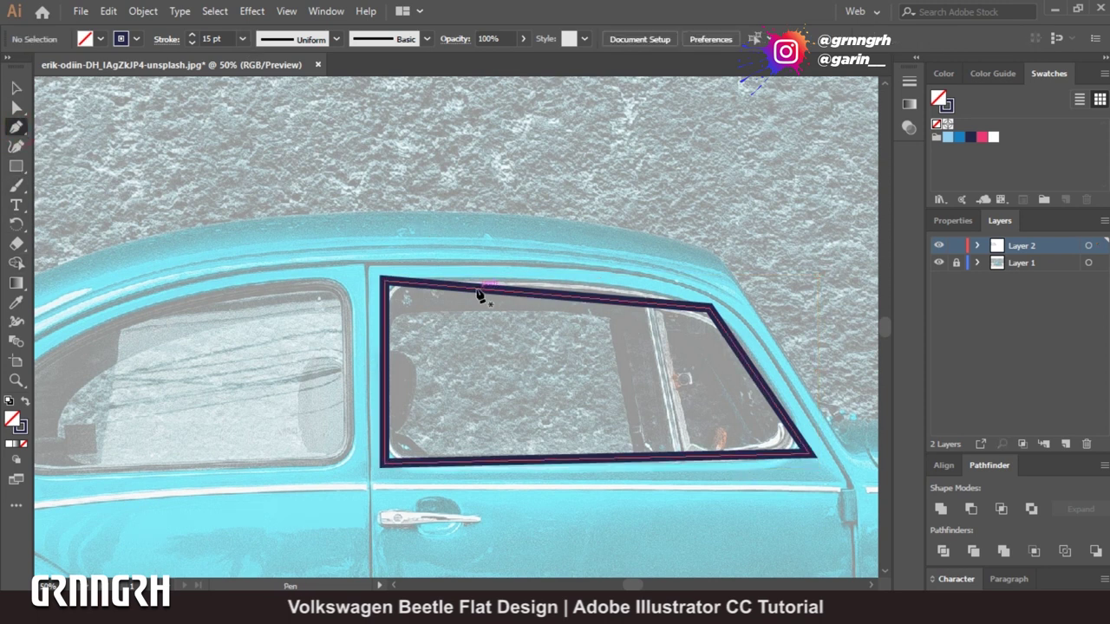
left_click(402, 298, "ctrl")
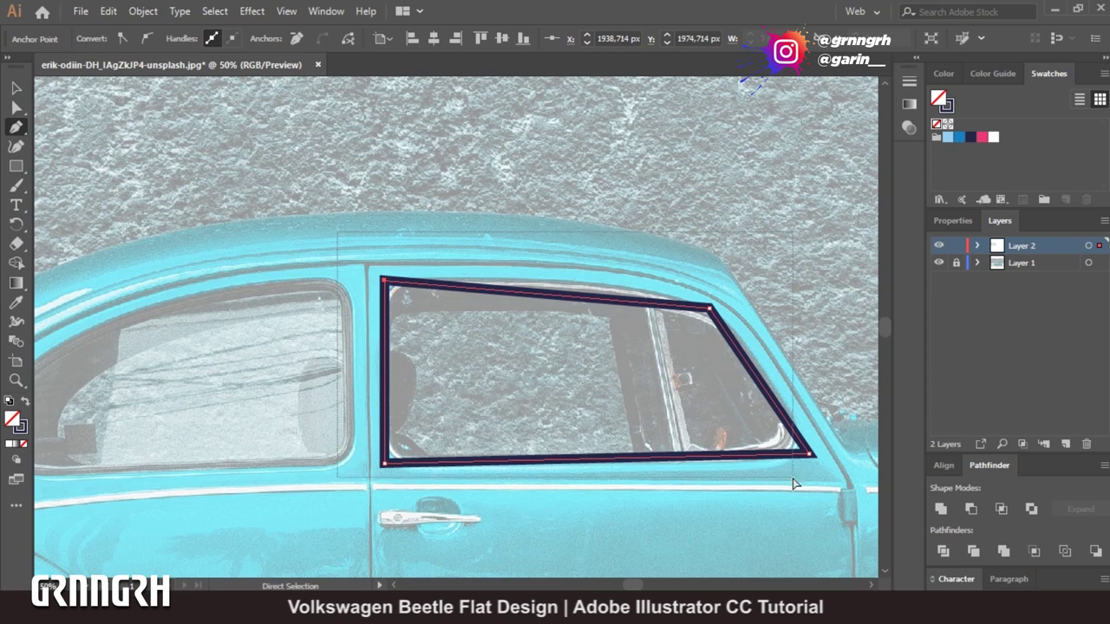
left_click_drag(395, 452, 412, 438)
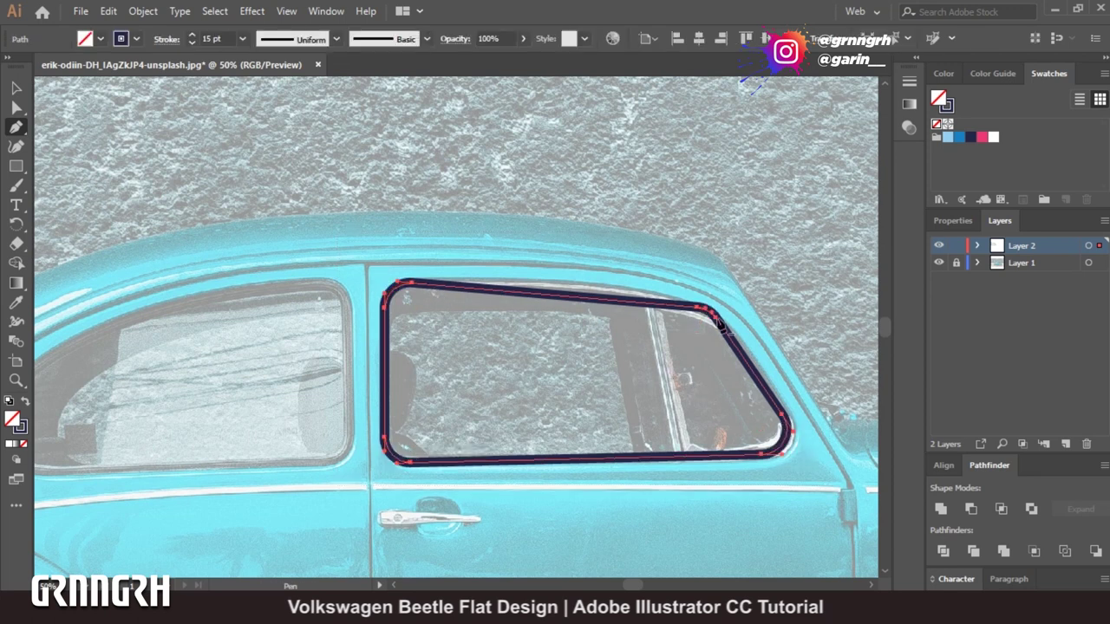
key("a")
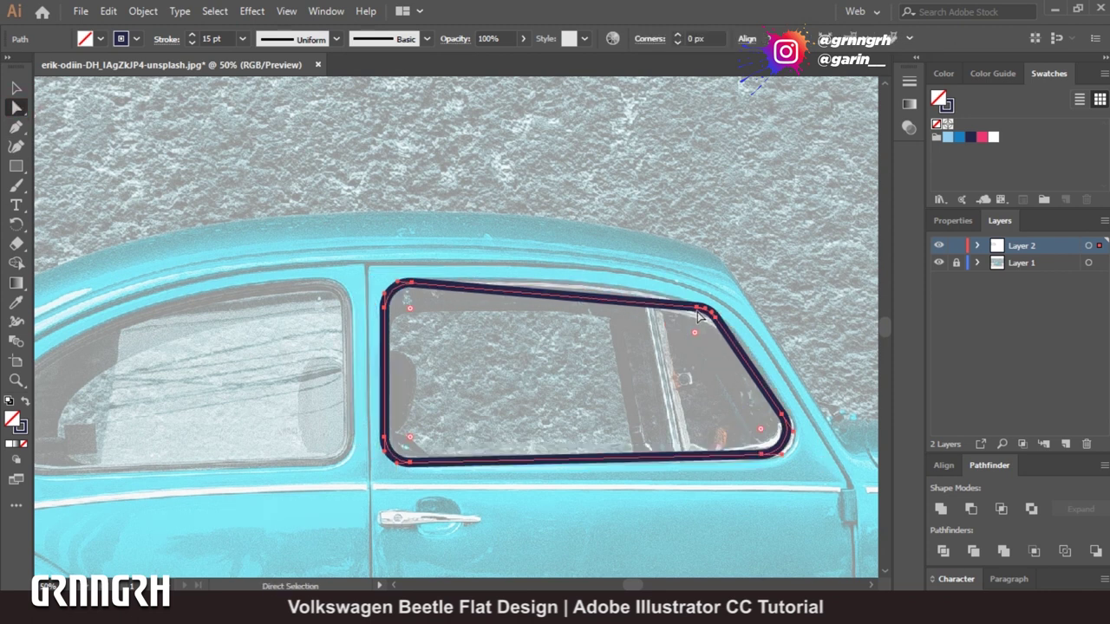
mouse_move(698, 317)
left_mouse_down()
mouse_move(683, 300)
mouse_move(704, 310)
left_mouse_up()
Add an anchor on the window's top edge and reshape that edge.
left_click(18, 128)
left_click(574, 287)
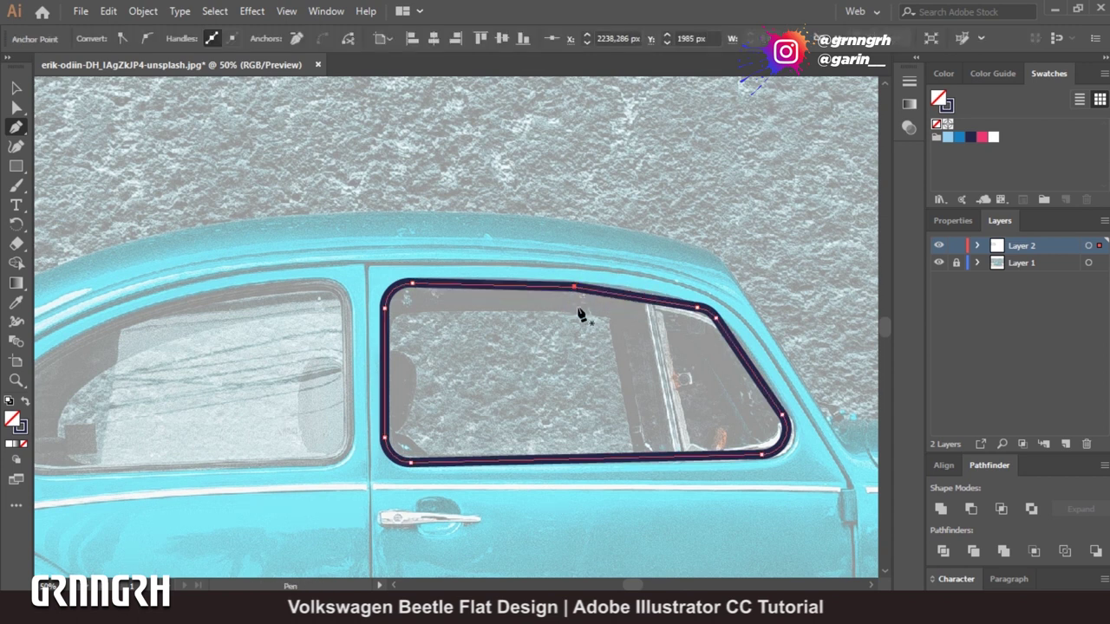
left_click_drag(574, 287, 548, 556)
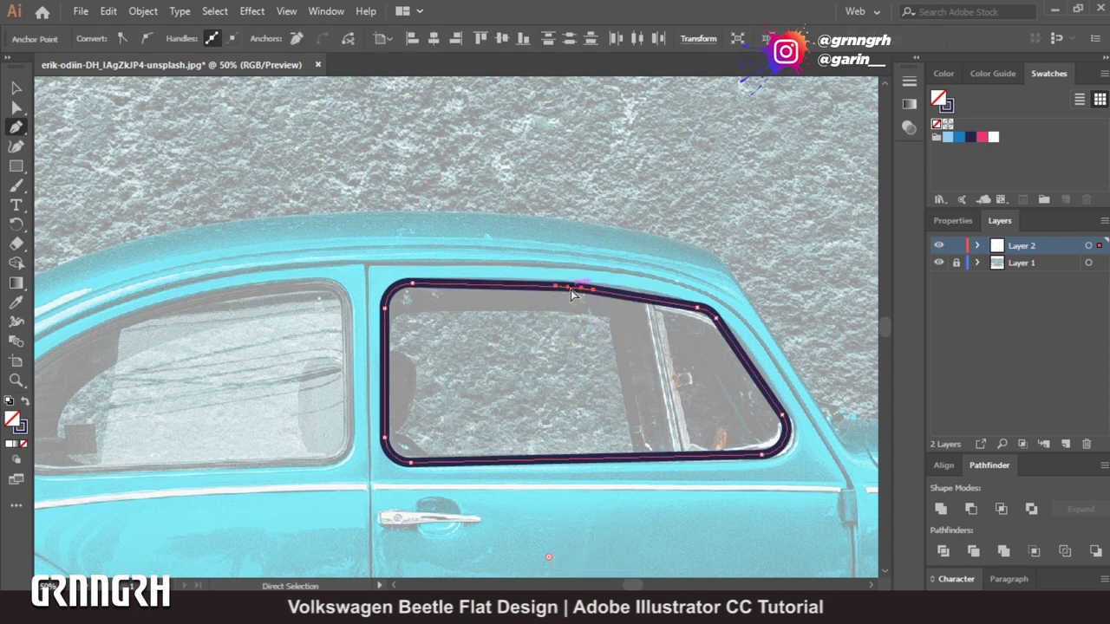
left_click_drag(557, 292, 568, 290)
left_click(812, 371, "ctrl")
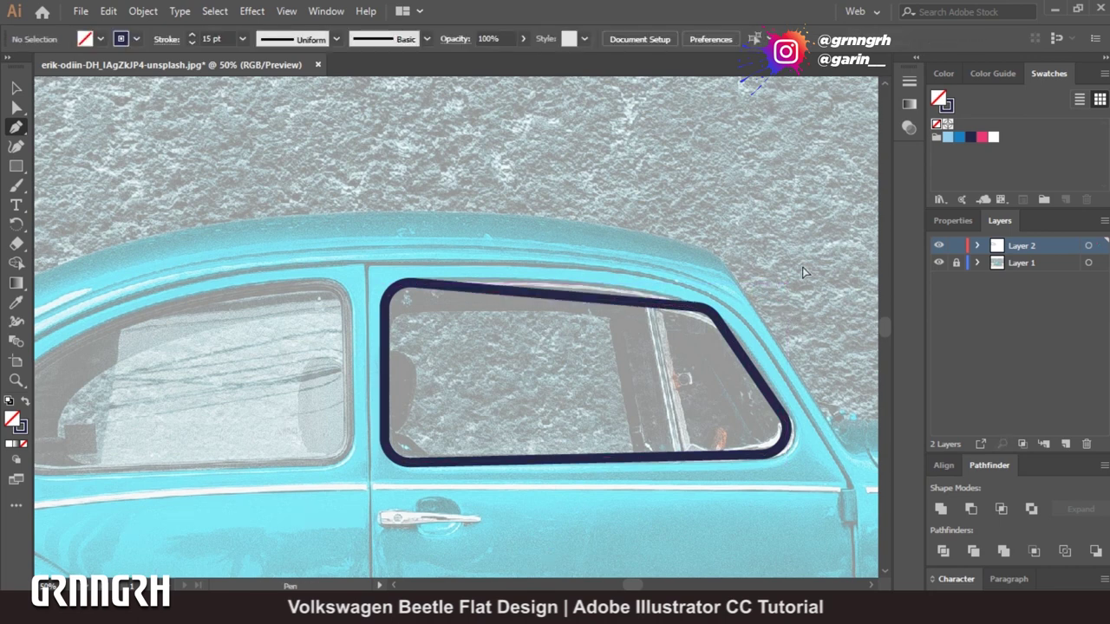
key("ctrl+minus")
key("ctrl+minus")
key("ctrl+minus")
Adjust corner anchors on the window outline with Direct Selection.
key("ctrl+plus")
key("ctrl+plus")
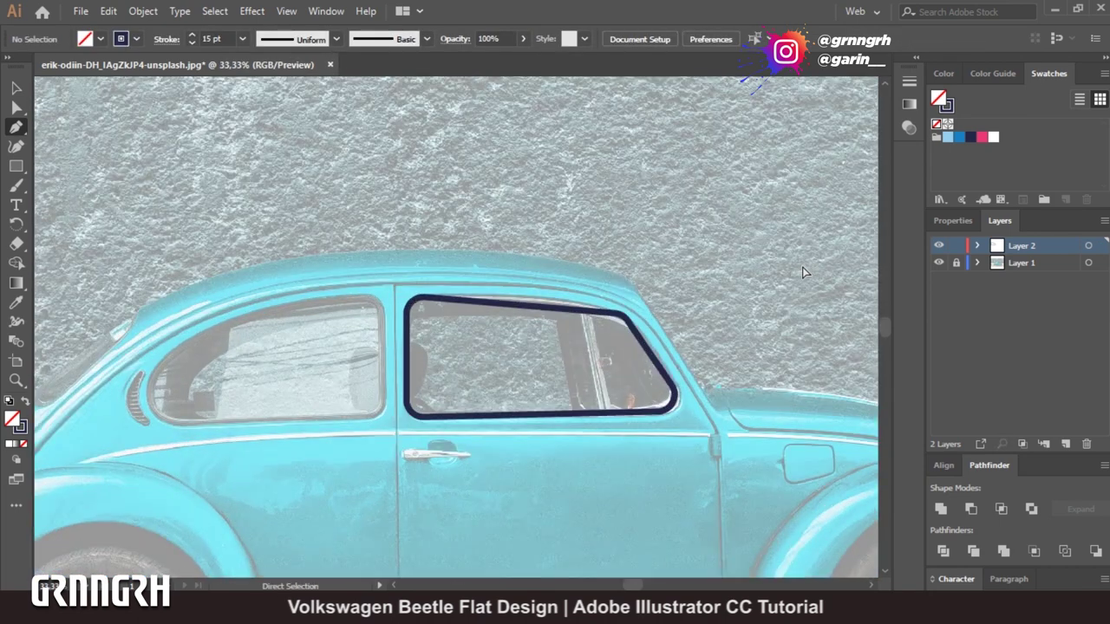
key("ctrl+plus")
key("ctrl+plus")
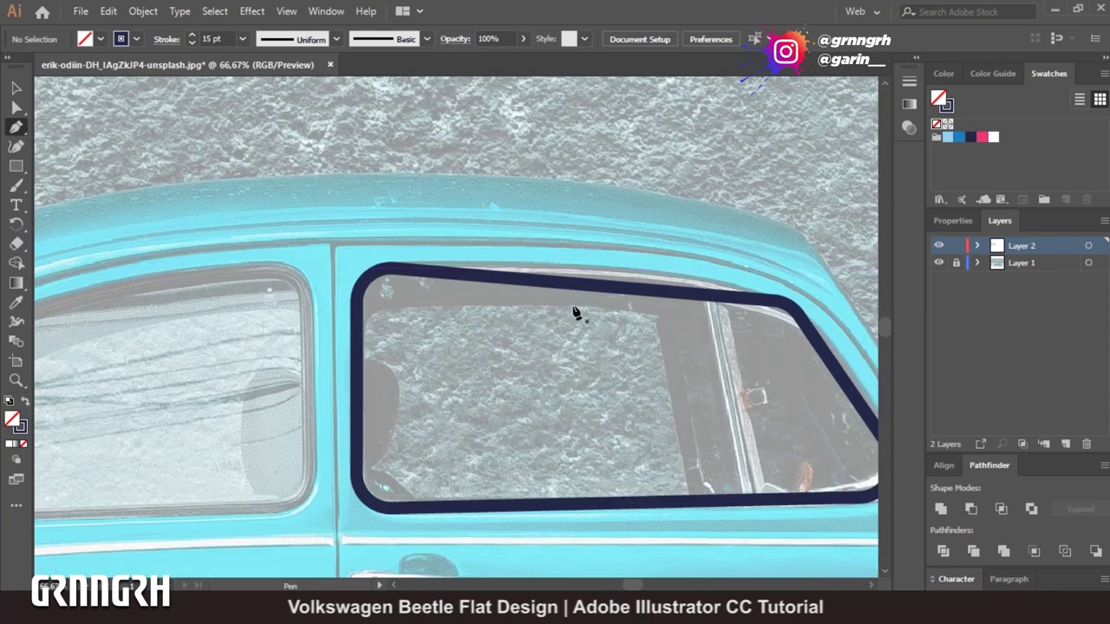
left_click(607, 291, "ctrl")
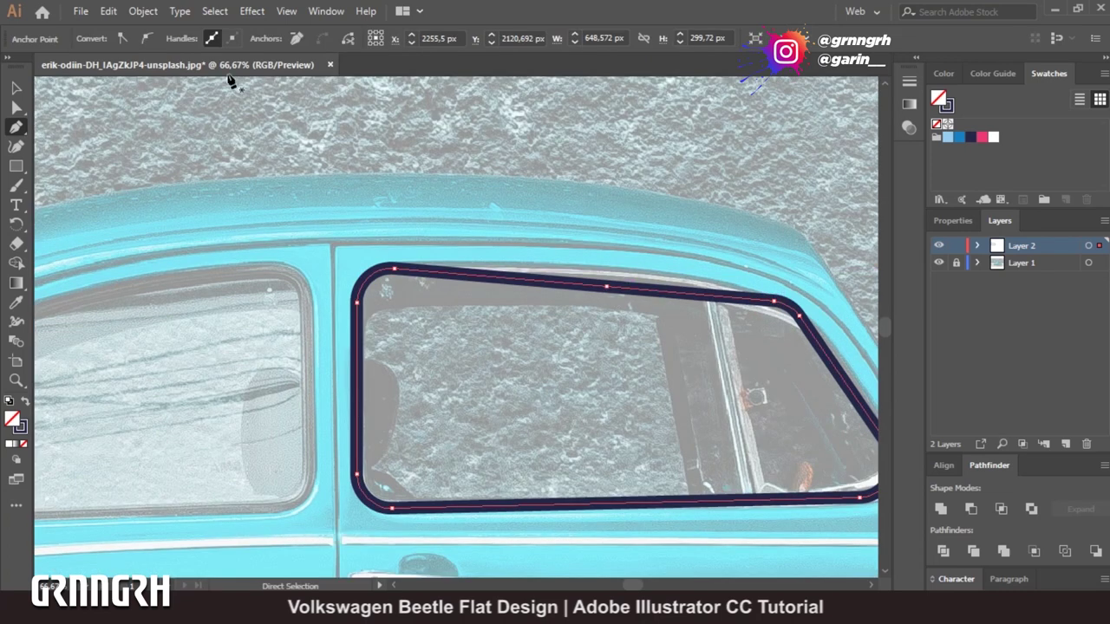
left_click(607, 287, "ctrl")
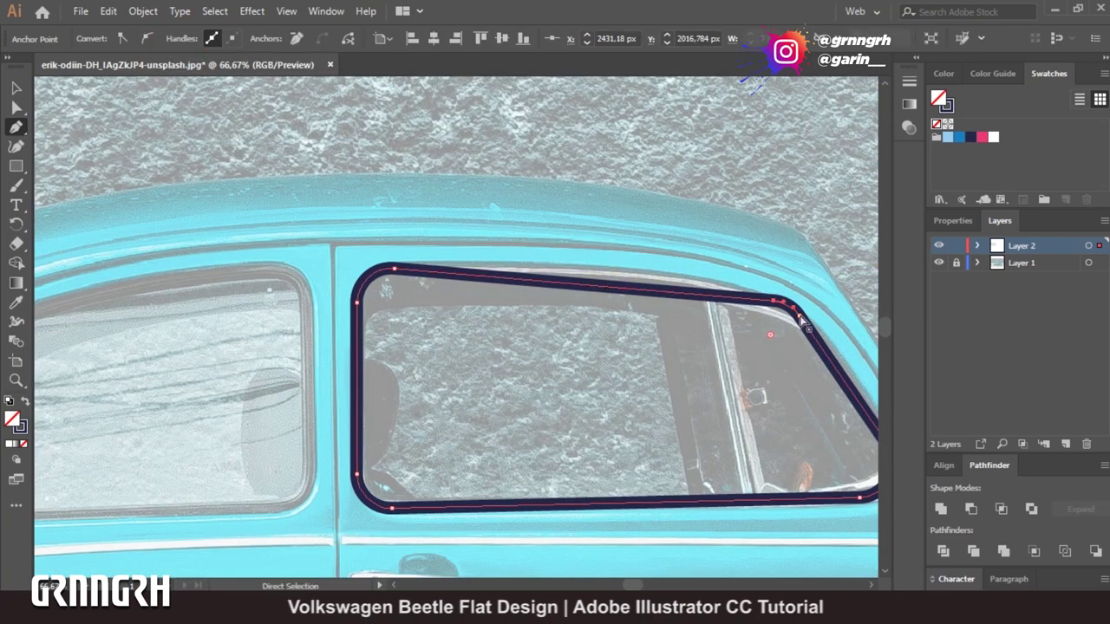
left_click(386, 413, "ctrl")
Trace the rear side window with a closed Pen path, curving its top edge.
scroll(706, 441, "left", 5)
scroll(780, 359, "down", 1)
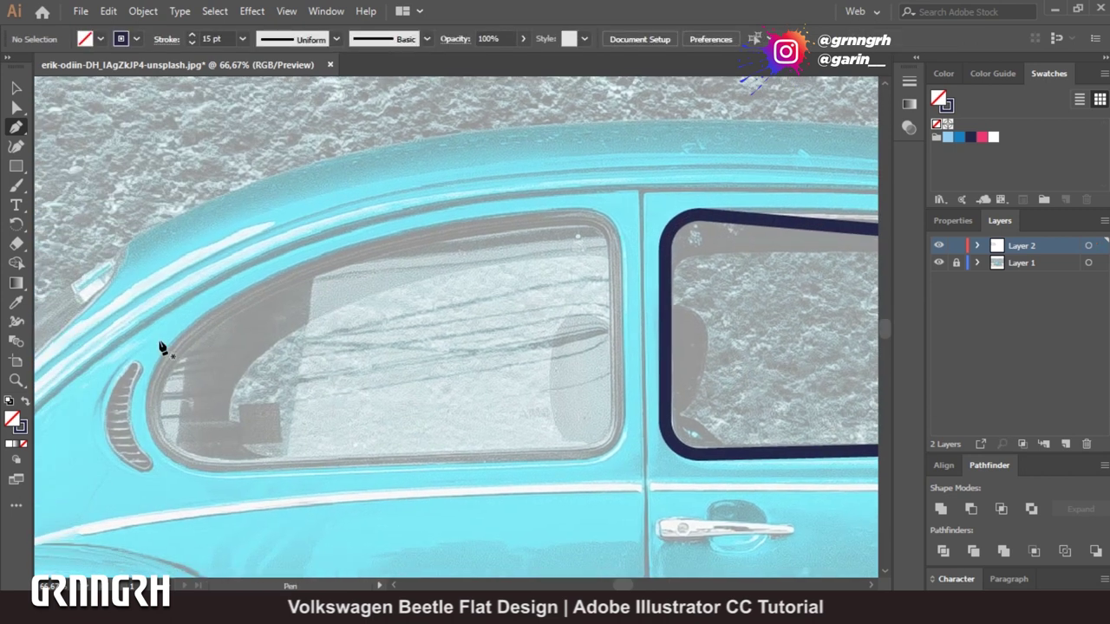
left_click(160, 344)
left_click(340, 243)
left_click(613, 215)
scroll(897, 218, "right", 2)
left_click(810, 187)
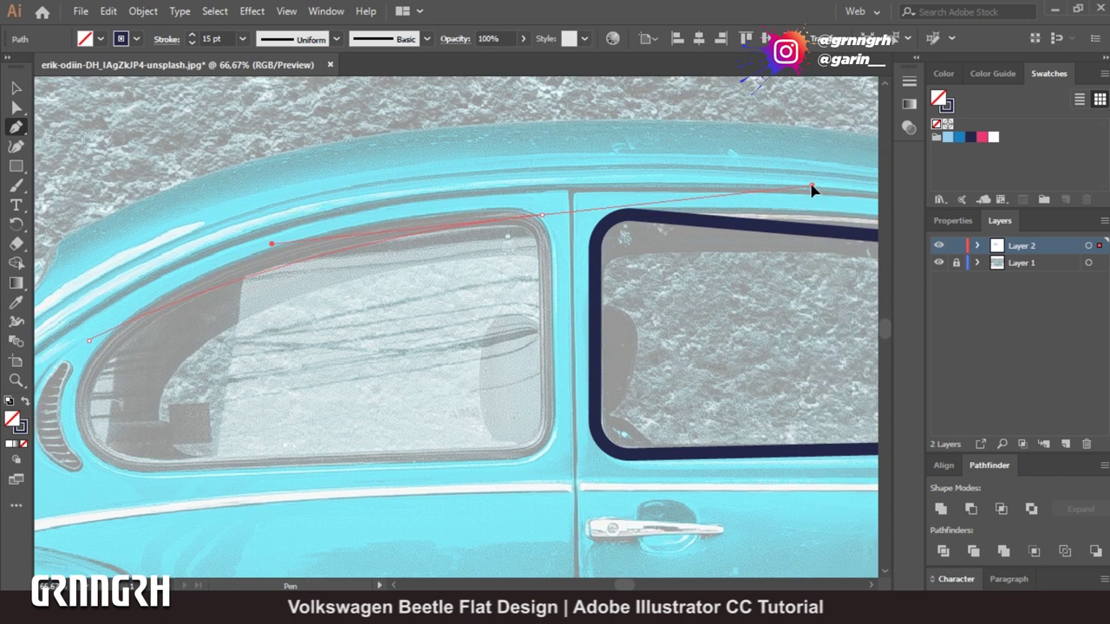
left_click_drag(813, 189, 812, 189)
left_click(542, 214)
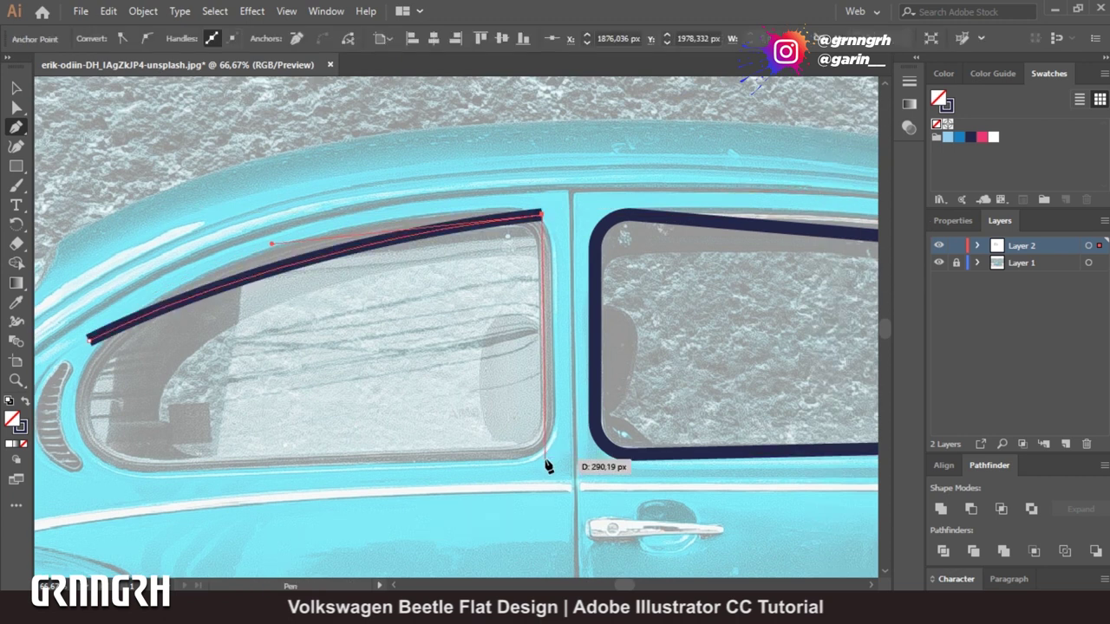
left_click(544, 454)
left_click(83, 466)
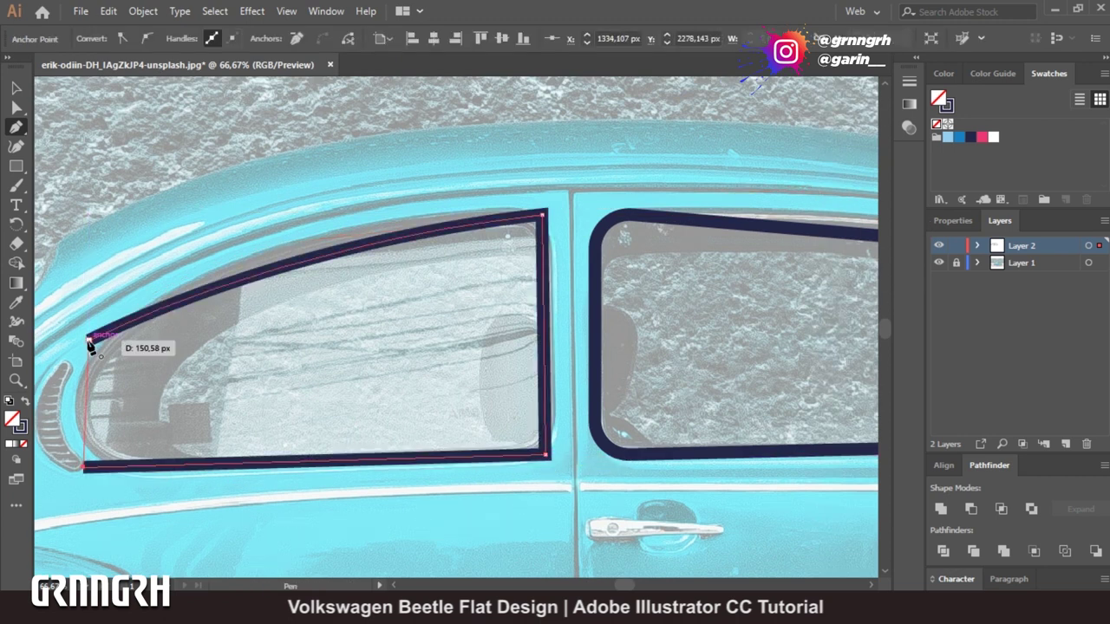
left_click(88, 339)
Round the rear window outline's corners and adjust its left-edge anchors.
key("ctrl+a")
left_click(564, 481)
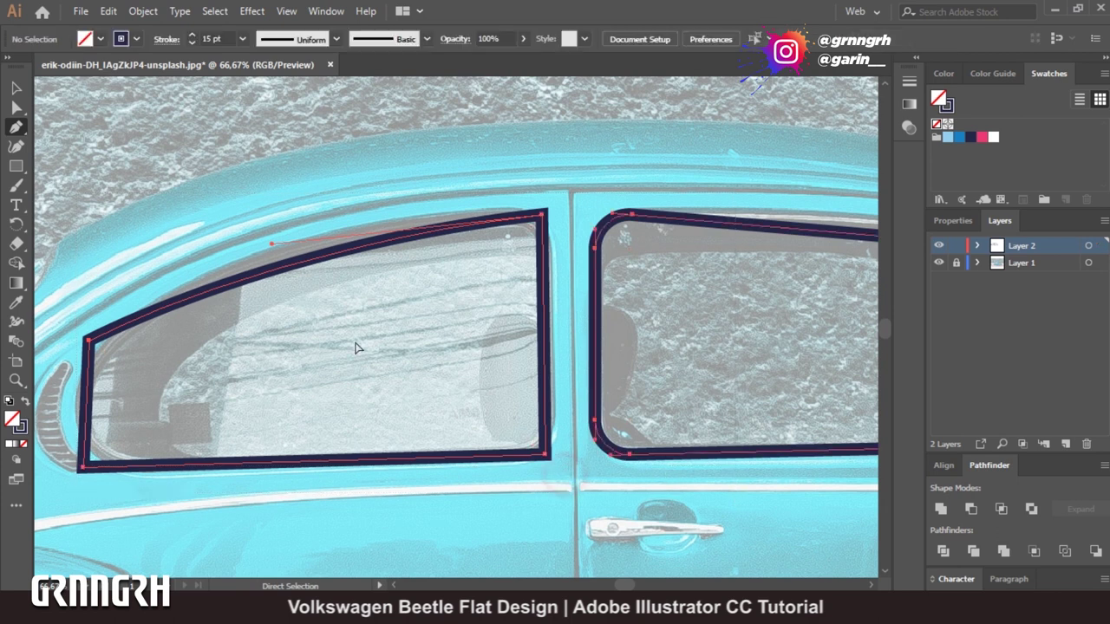
left_click(542, 456)
left_click_drag(532, 446, 509, 431)
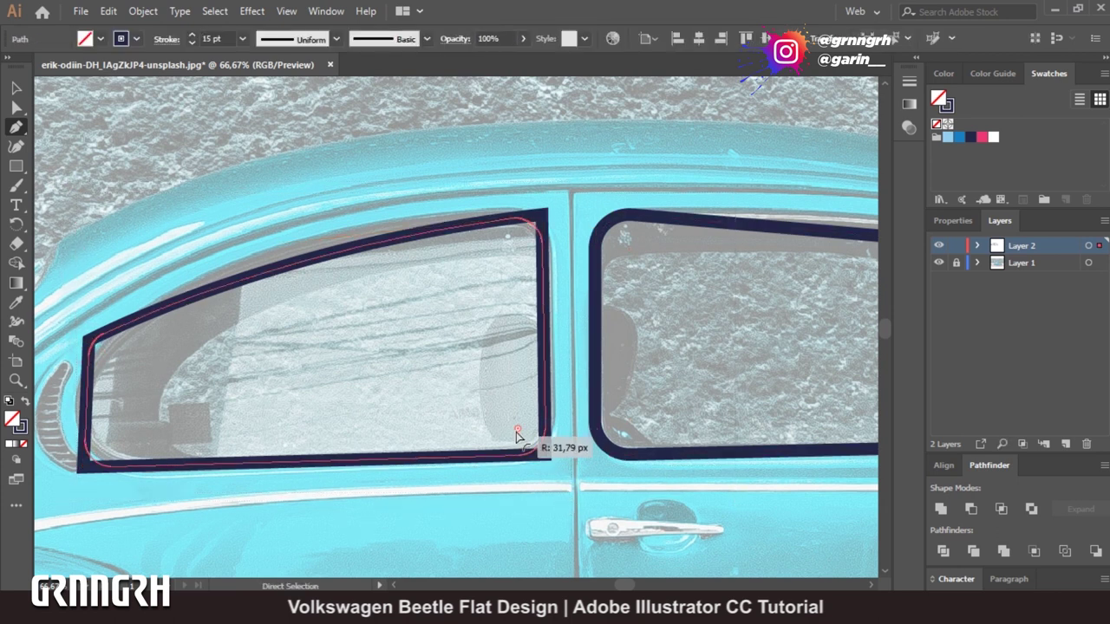
left_click(211, 193)
left_click_drag(67, 269, 144, 504)
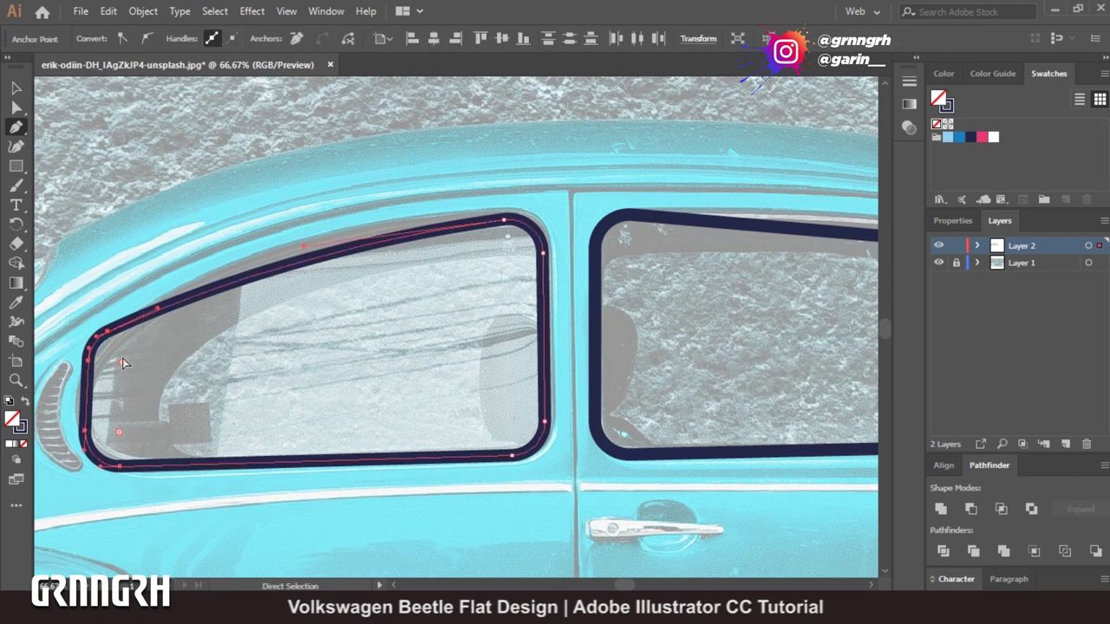
left_click(390, 528, "ctrl")
Delete the old door window outline.
key("ctrl+minus")
key("ctrl+minus")
key("ctrl+minus")
key("ctrl+minus")
key("ctrl+plus")
key("ctrl+plus")
key("ctrl+plus")
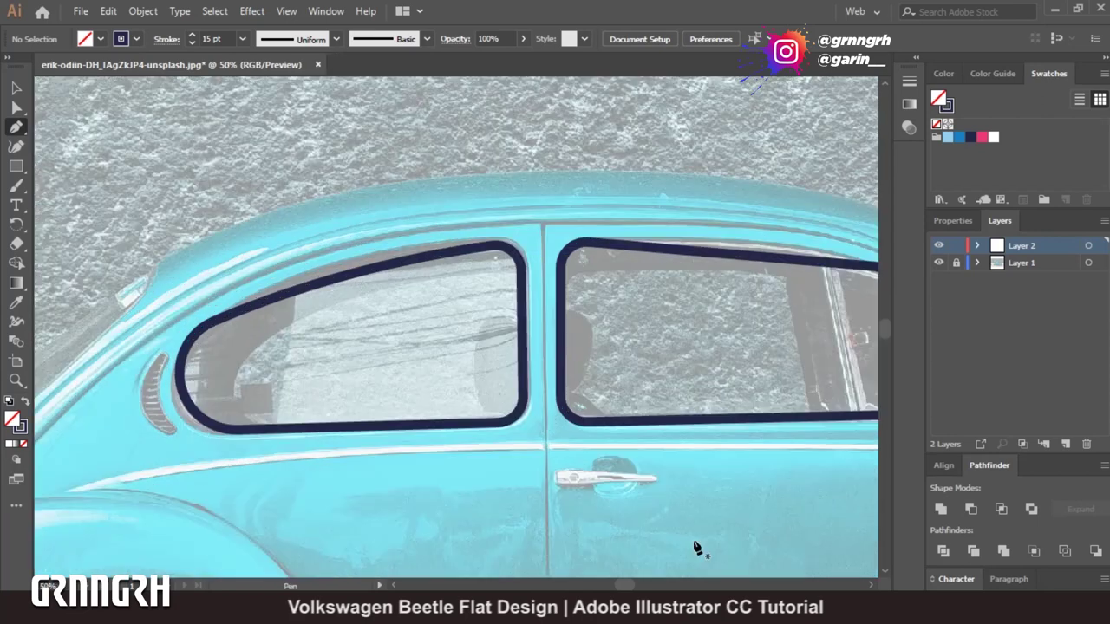
left_click_drag(694, 548, 478, 510)
left_click(417, 221)
key("Delete")
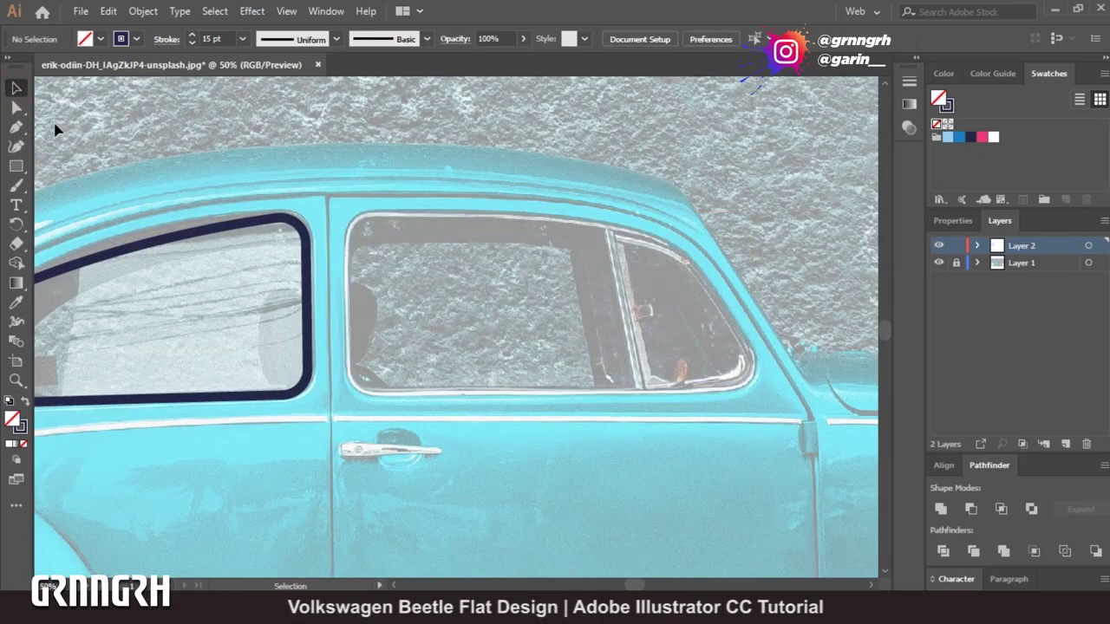
Redraw the door window as a closed four-corner Pen path.
key("p")
left_click(346, 220)
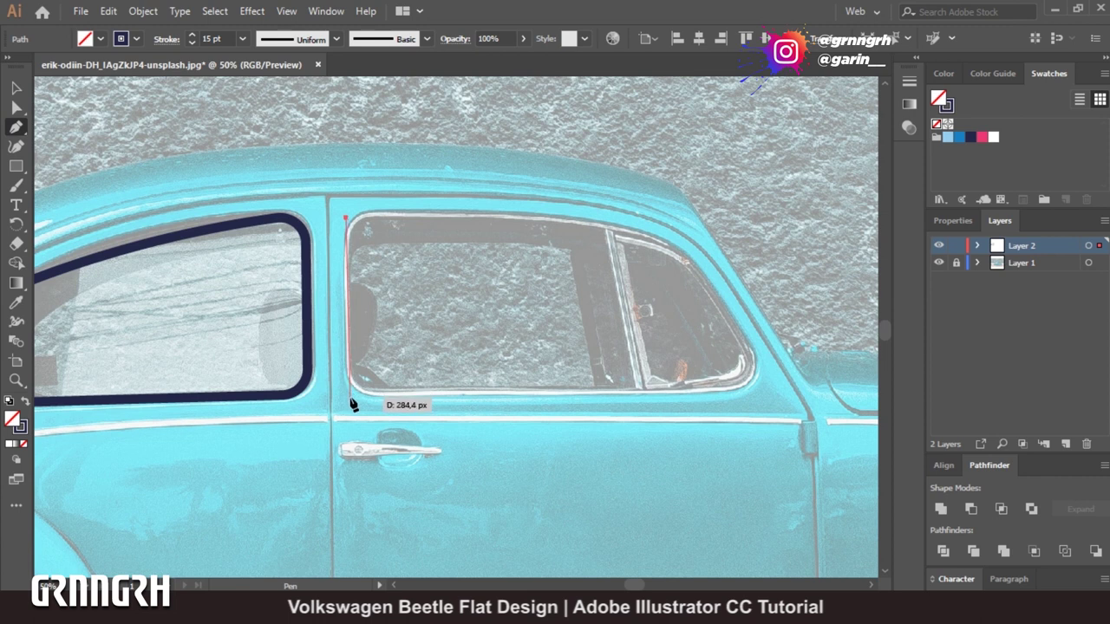
left_click(774, 394)
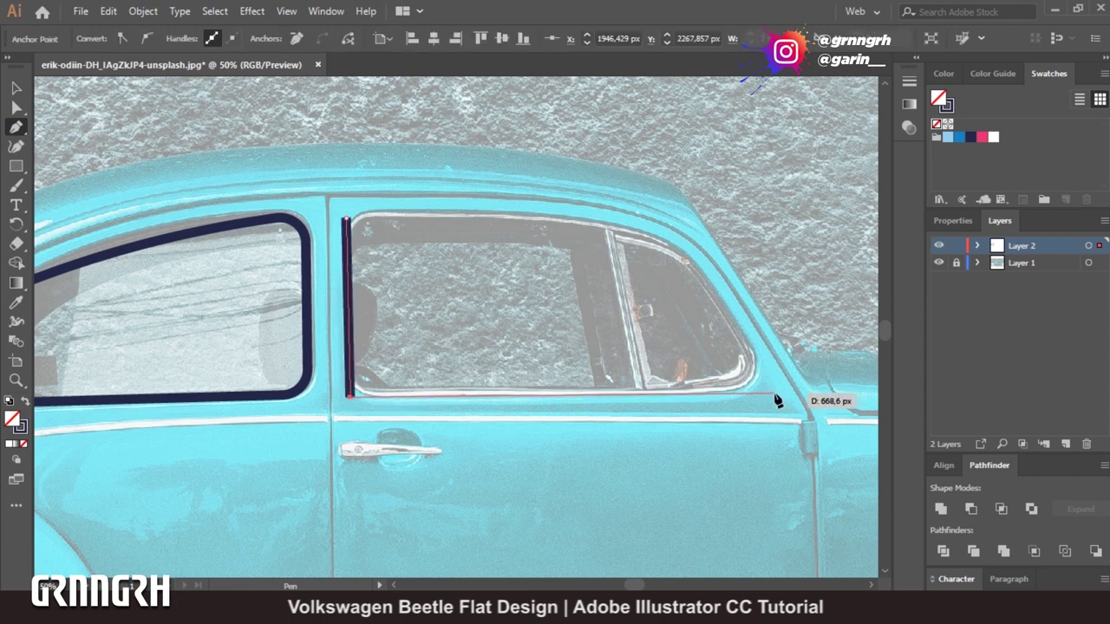
left_click(673, 243)
left_click_drag(347, 219, 185, 241)
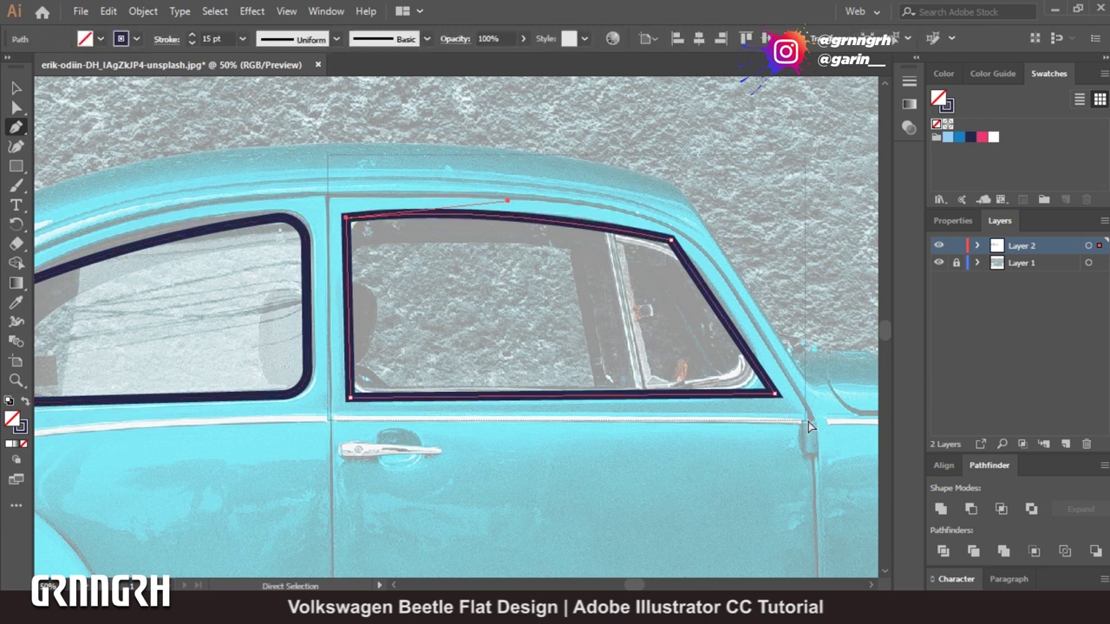
Round the door window path's corners, rounding the top-right corner further.
left_click_drag(359, 230, 380, 251)
left_click(707, 453)
left_click(709, 254)
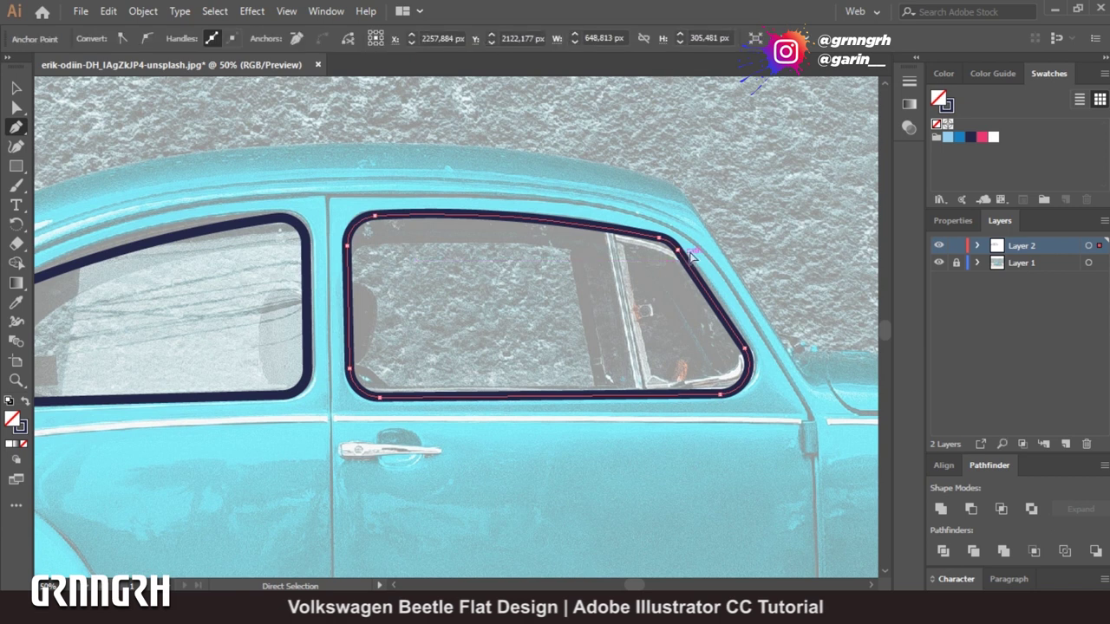
left_click(672, 248)
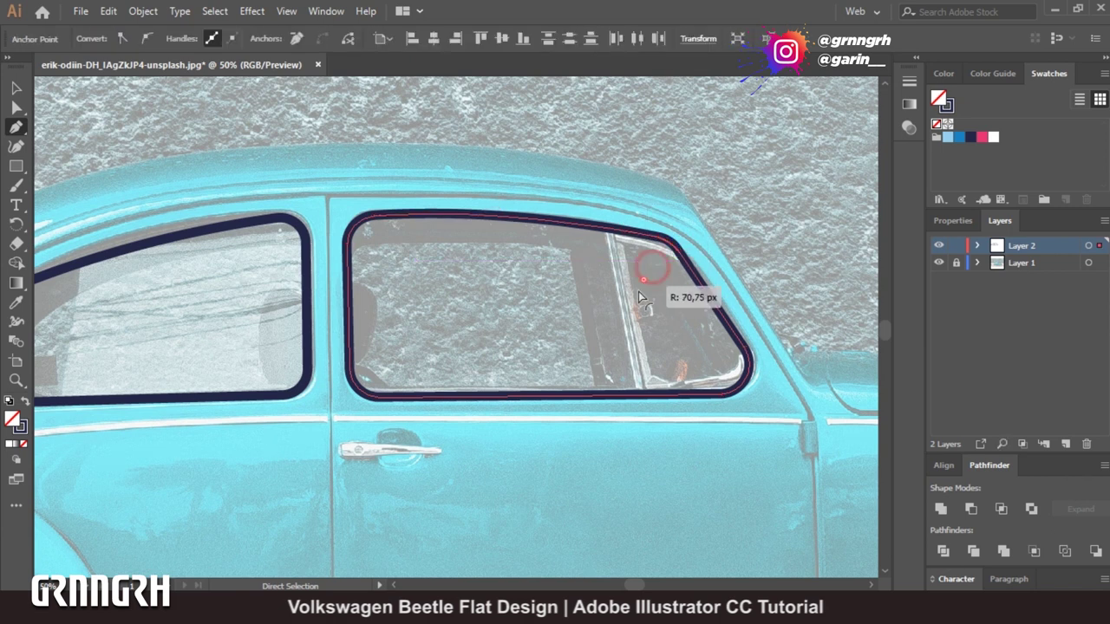
left_click(716, 321, "ctrl")
scroll(617, 447, "left", 3)
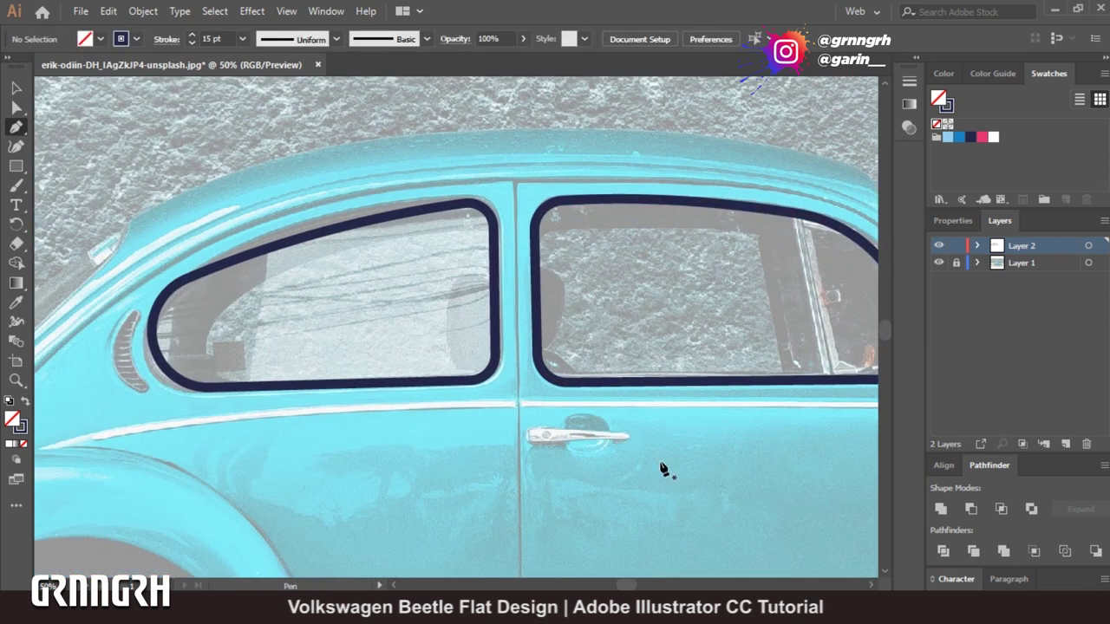
scroll(401, 300, "right", 2)
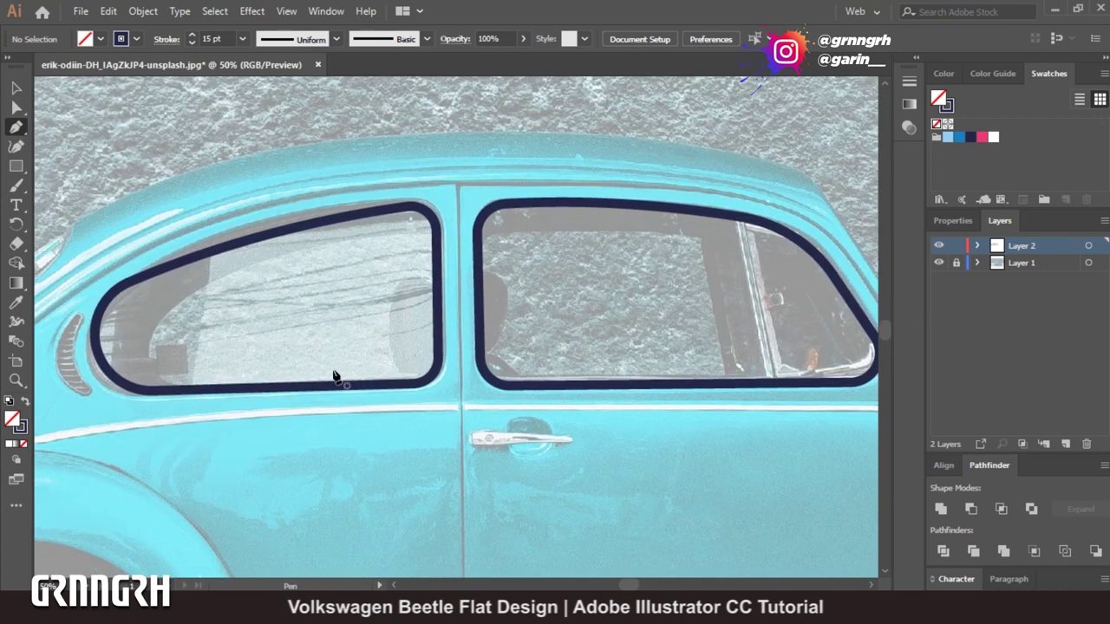
left_click(740, 216)
Draw the vent divider line inside the door window with a 10 pt stroke.
left_click(774, 387)
key("v")
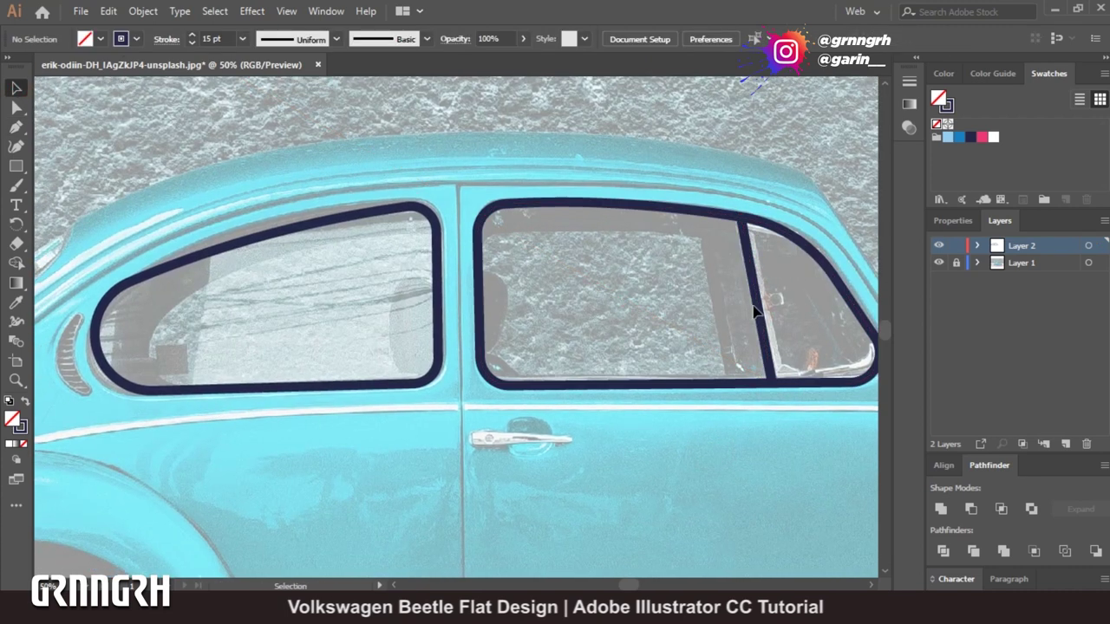
left_click(756, 310)
type("10")
key("Return")
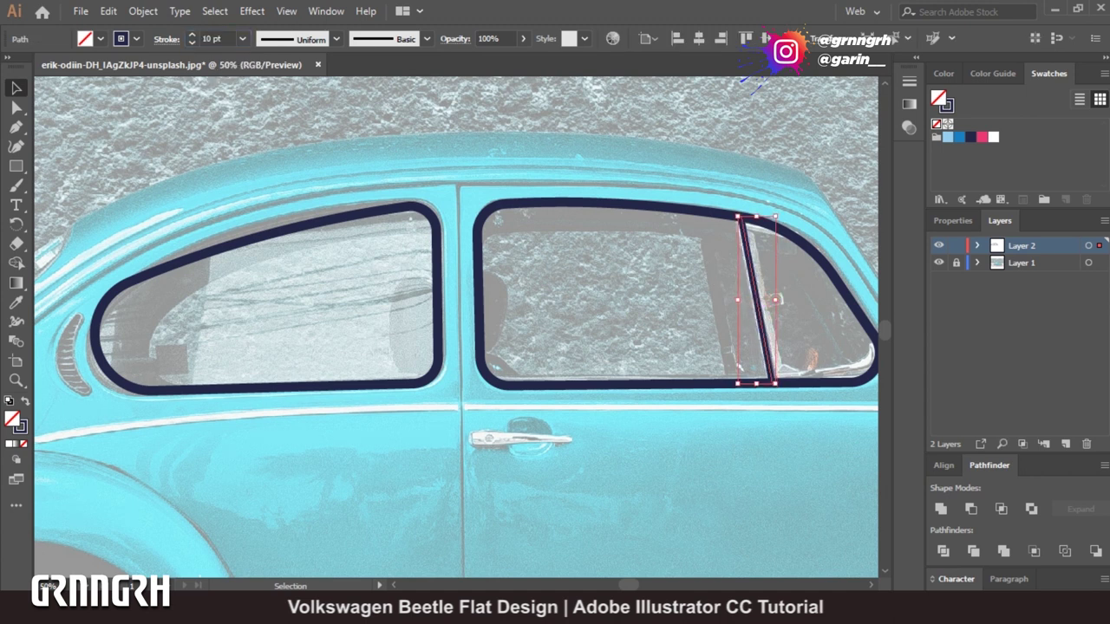
left_click(714, 495)
Fill the rear window shape with the navy swatch.
left_click(650, 205)
left_click(390, 215, "shift")
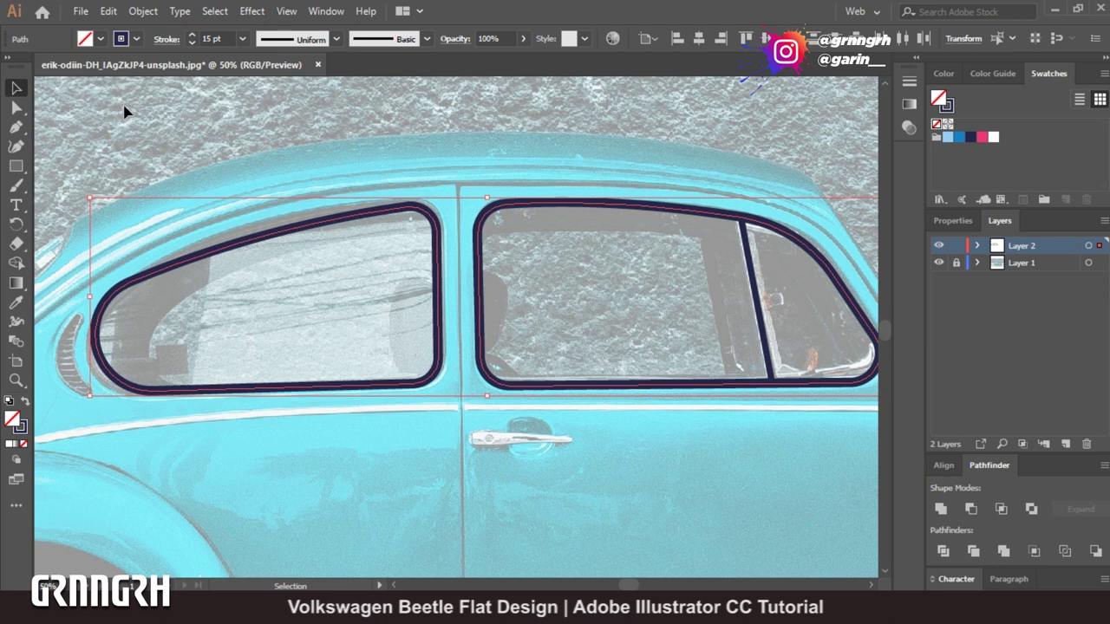
left_click(351, 139)
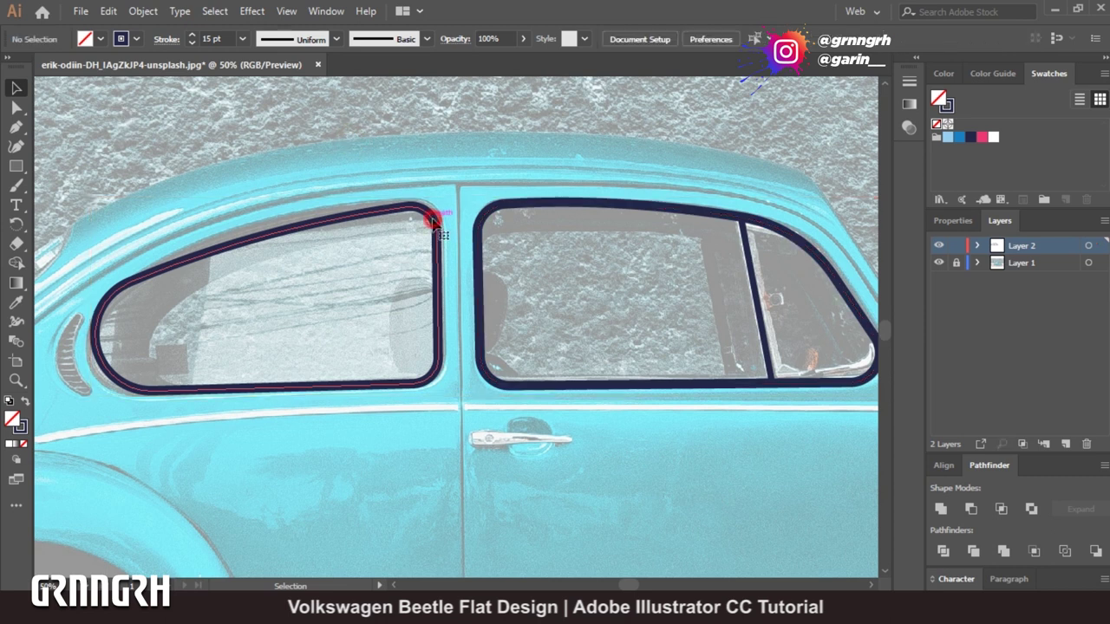
left_click(98, 40)
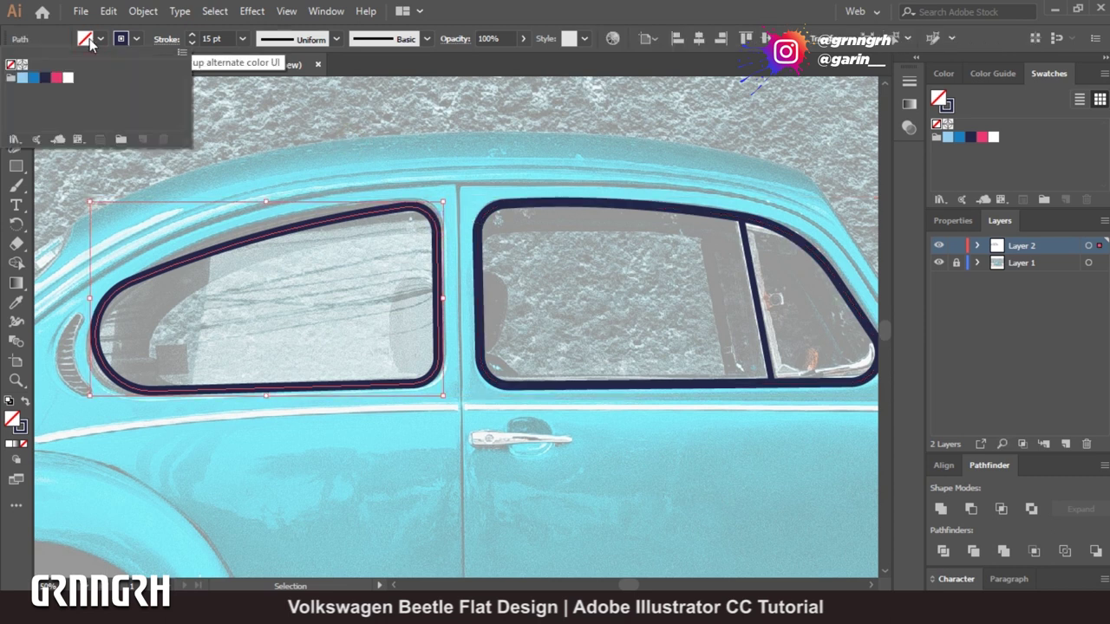
left_click(45, 78)
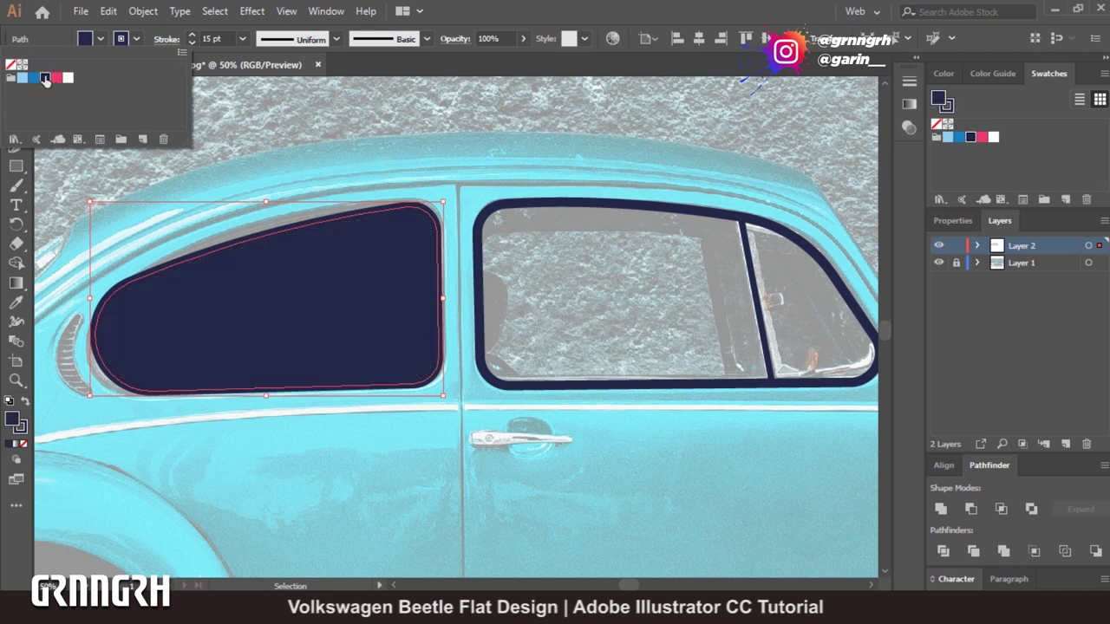
Swap the rear window's fill and stroke colours with Shift+X.
left_click(375, 127)
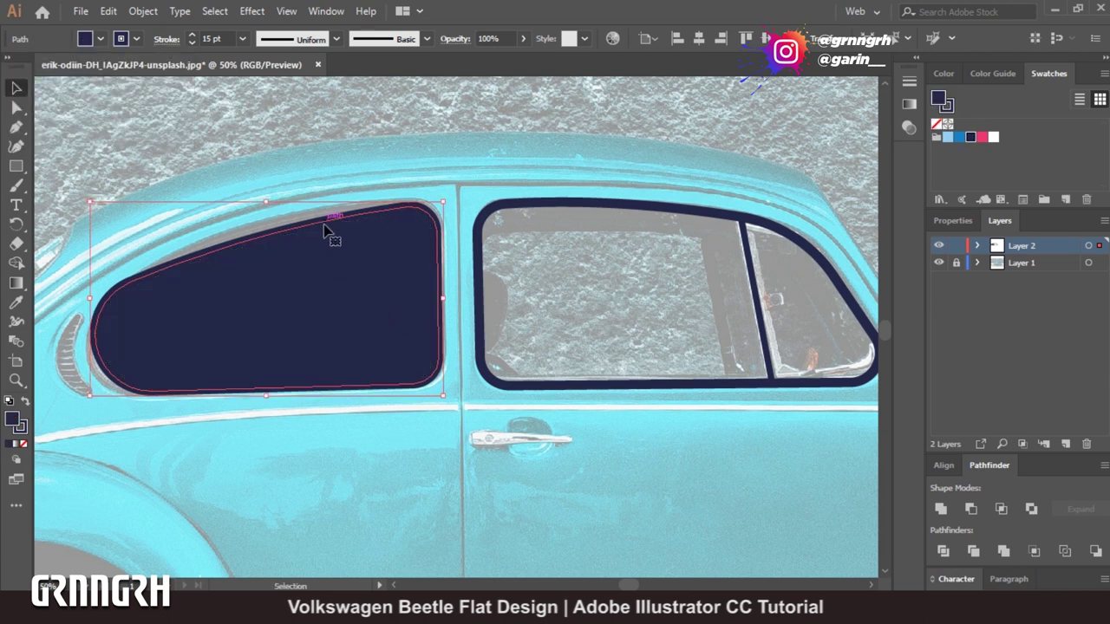
key("a")
key("shift+x")
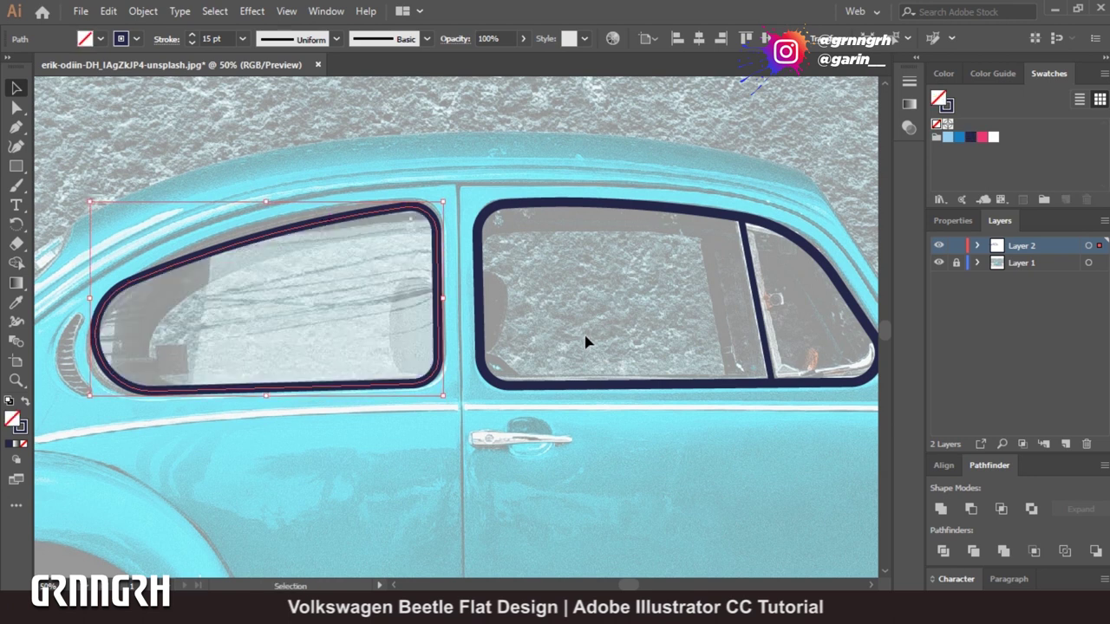
key("v")
left_click_drag(388, 332, 396, 333)
Carve the curved glass shape with an offset copy and Shape Builder.
mouse_move(434, 221)
left_mouse_down()
mouse_move(488, 254)
mouse_move(500, 246)
left_mouse_up()
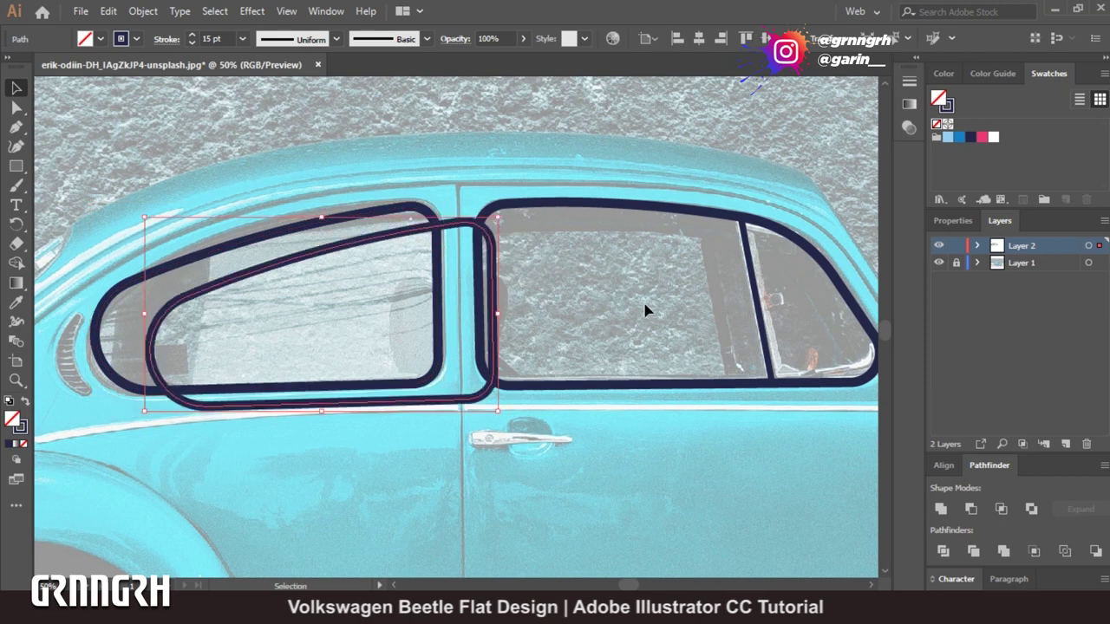
left_click(235, 244, "shift")
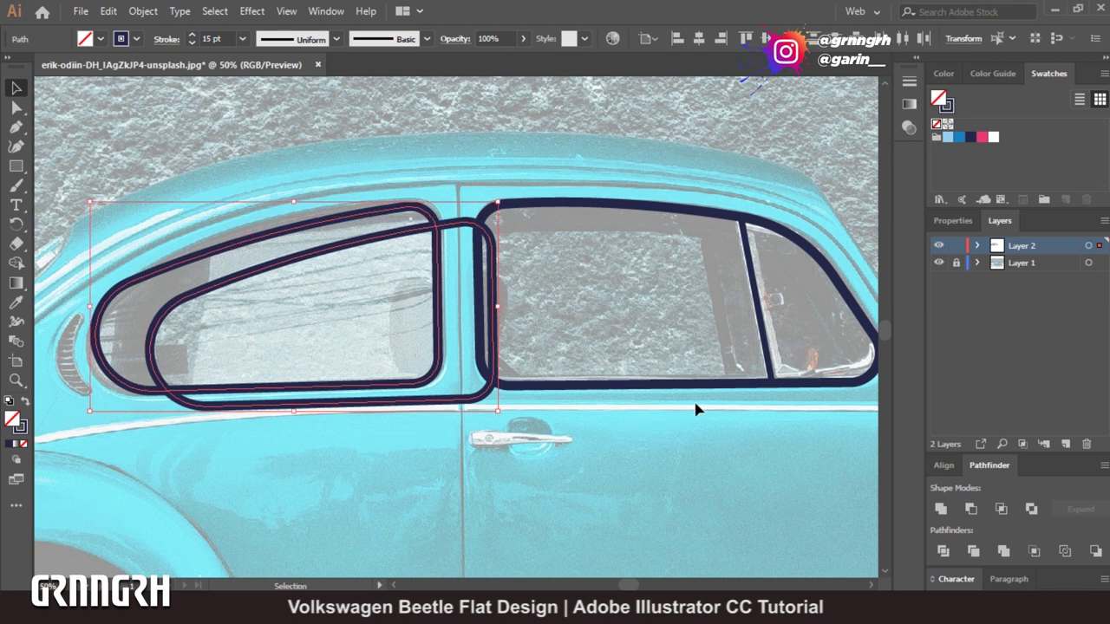
key("shift+m")
left_click(476, 410, "alt")
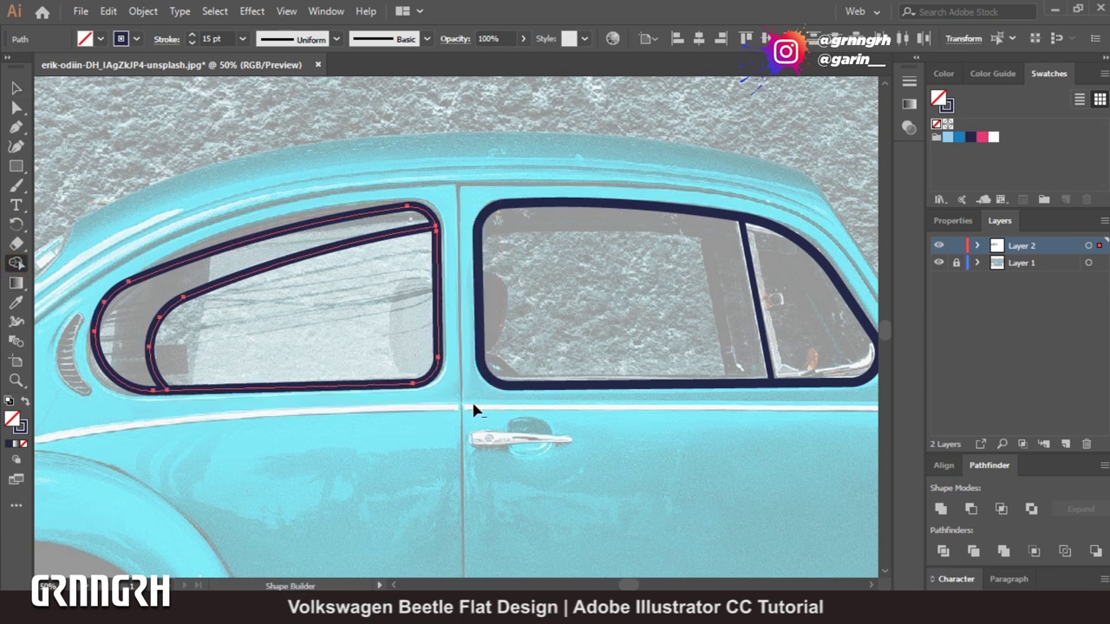
left_click(16, 88)
left_click(337, 329)
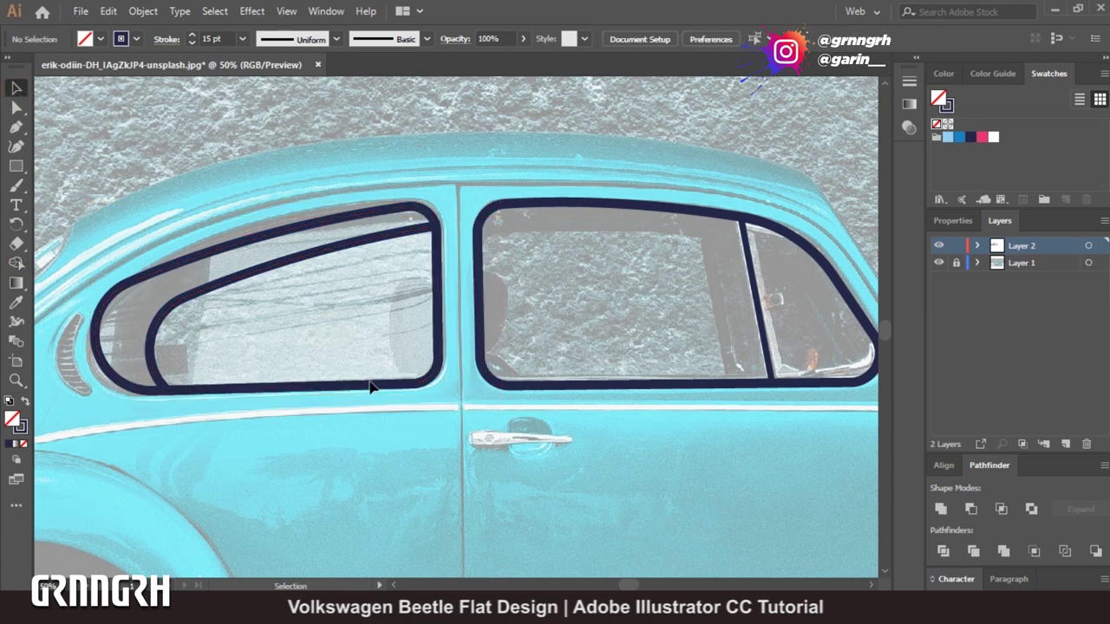
Fill the inner glass shape white and the outer rear window frame navy.
left_click(375, 390)
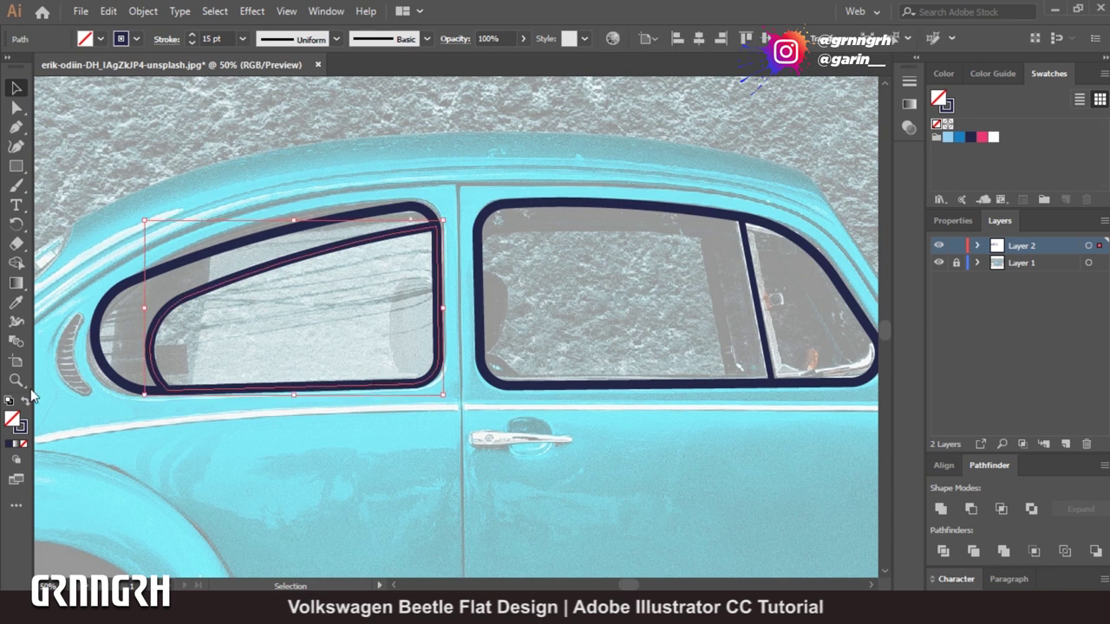
left_click(87, 43)
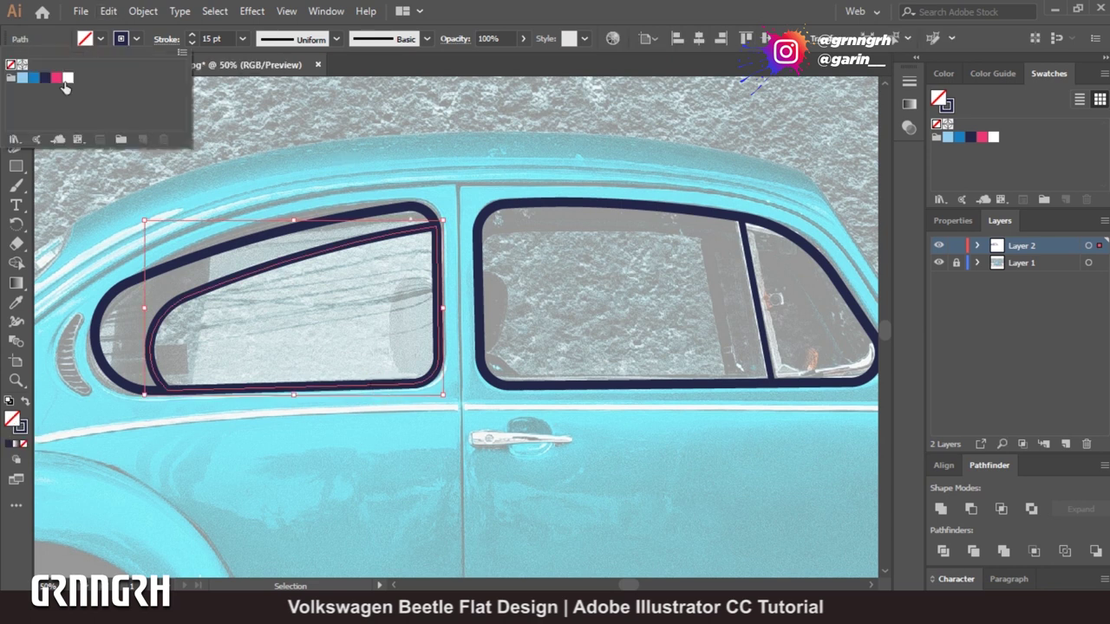
left_click(68, 78)
left_click(246, 248)
left_click(86, 39)
left_click(45, 77)
left_click(419, 119)
left_click(604, 411)
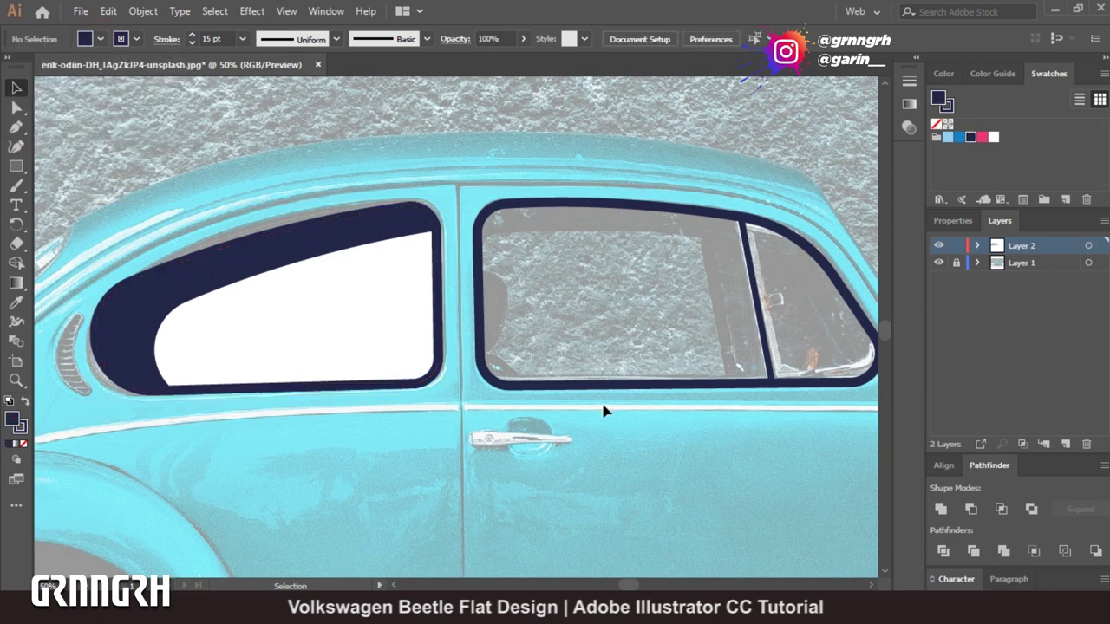
key("ctrl+minus")
key("ctrl+minus")
key("ctrl+plus")
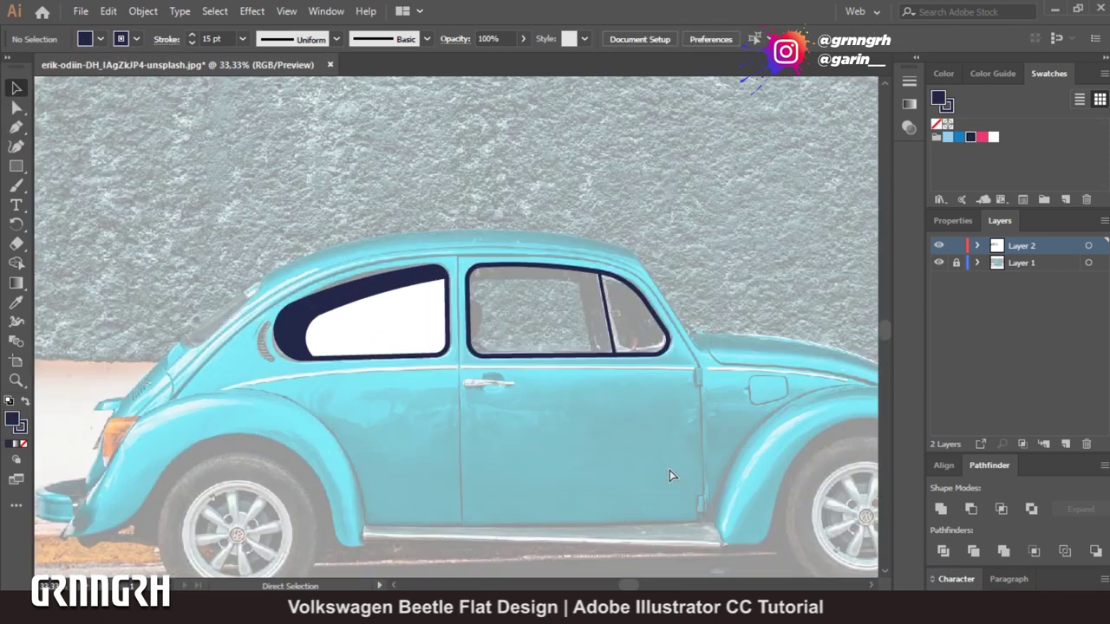
key("ctrl+plus")
left_click_drag(670, 475, 566, 479)
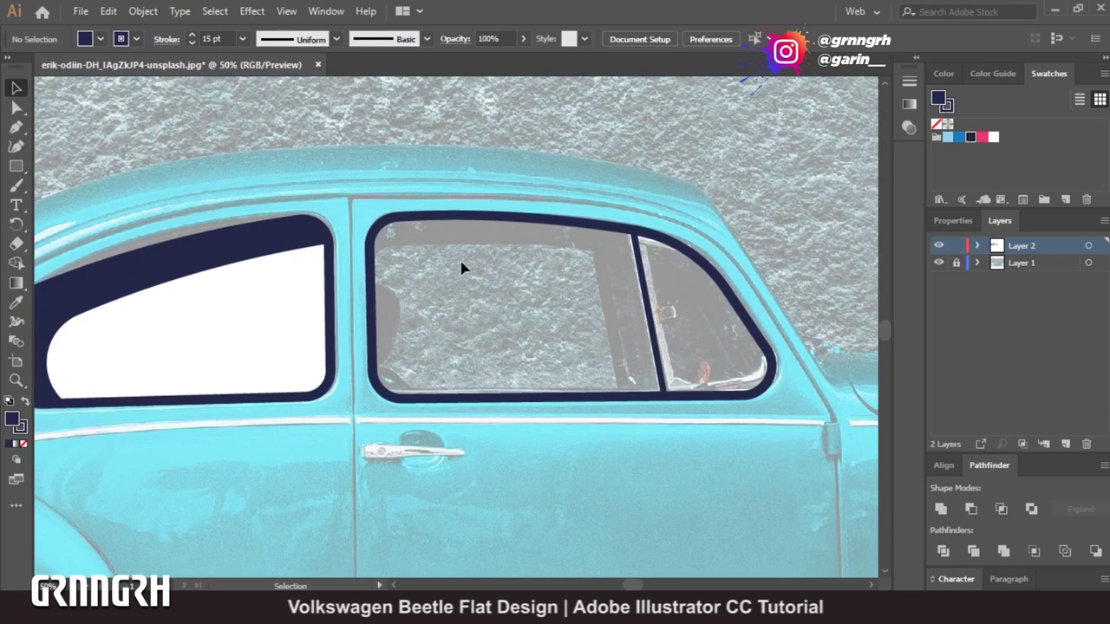
left_click(601, 230)
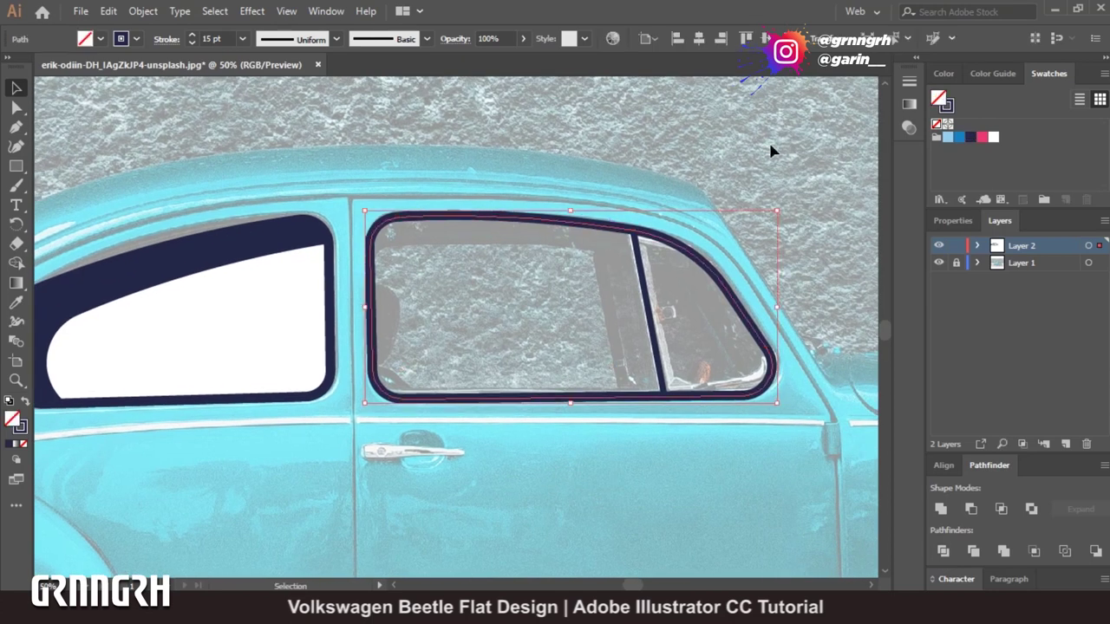
left_click_drag(666, 250, 666, 273)
left_click(492, 217, "shift")
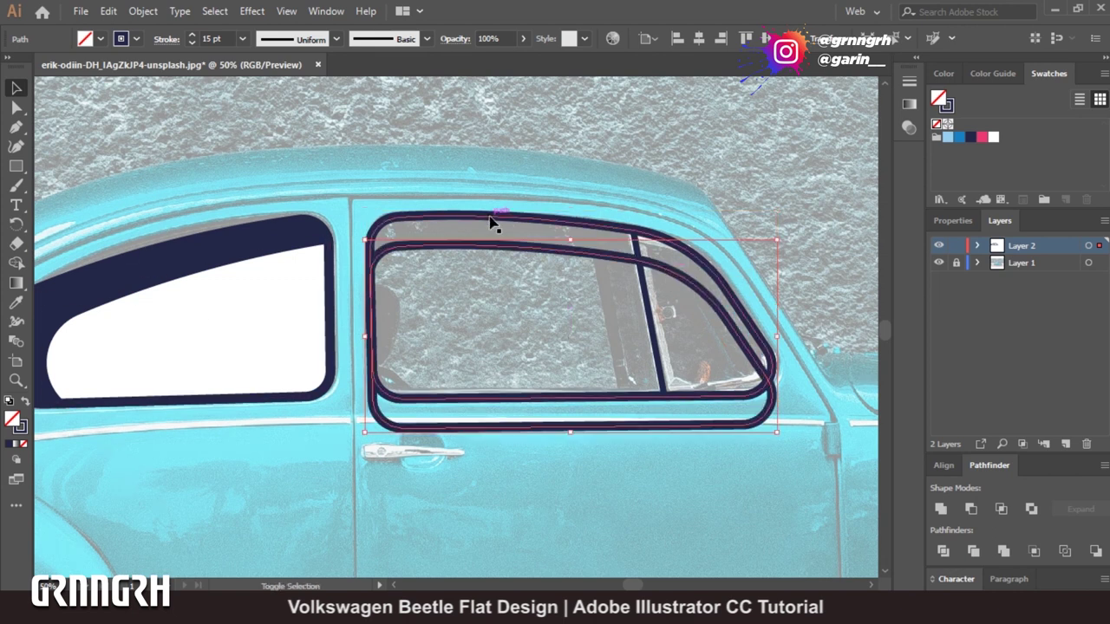
left_click(16, 263)
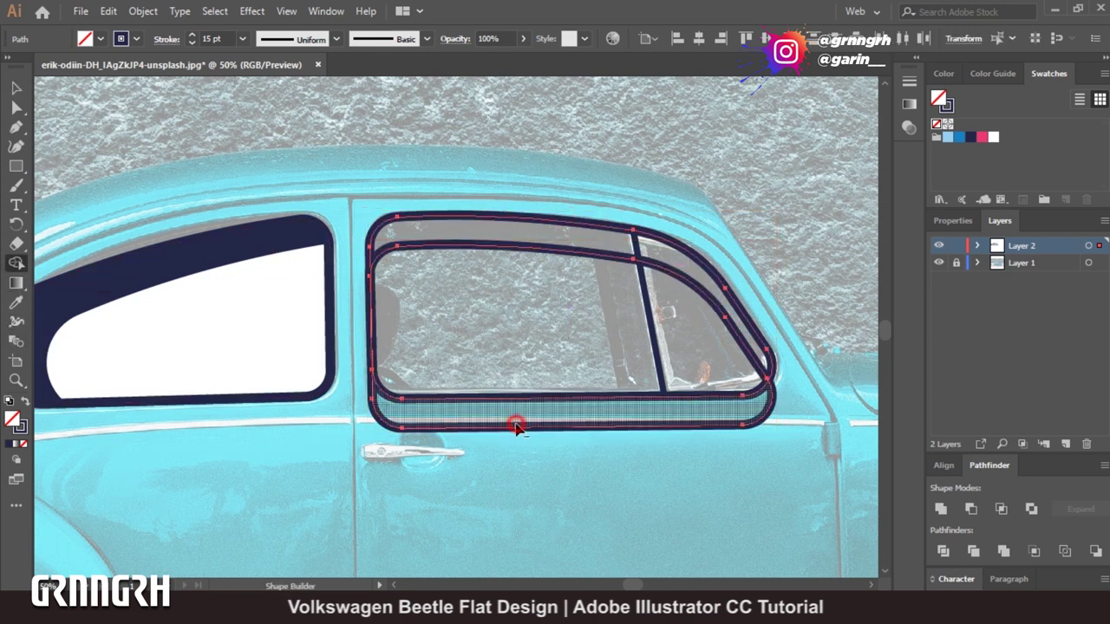
left_click(517, 423, "alt")
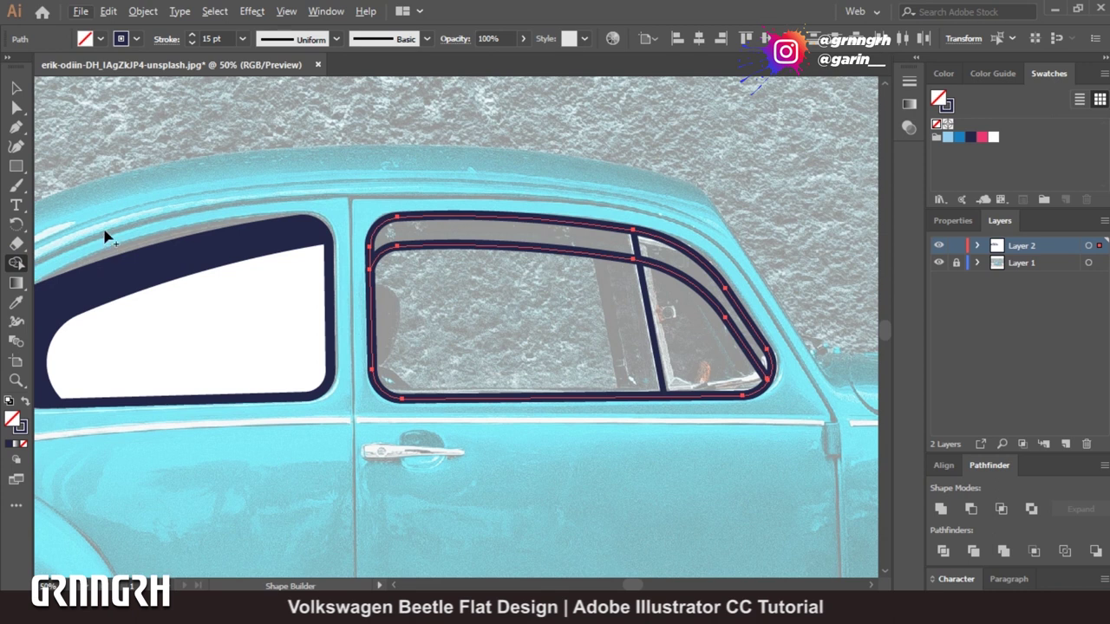
left_click(16, 89)
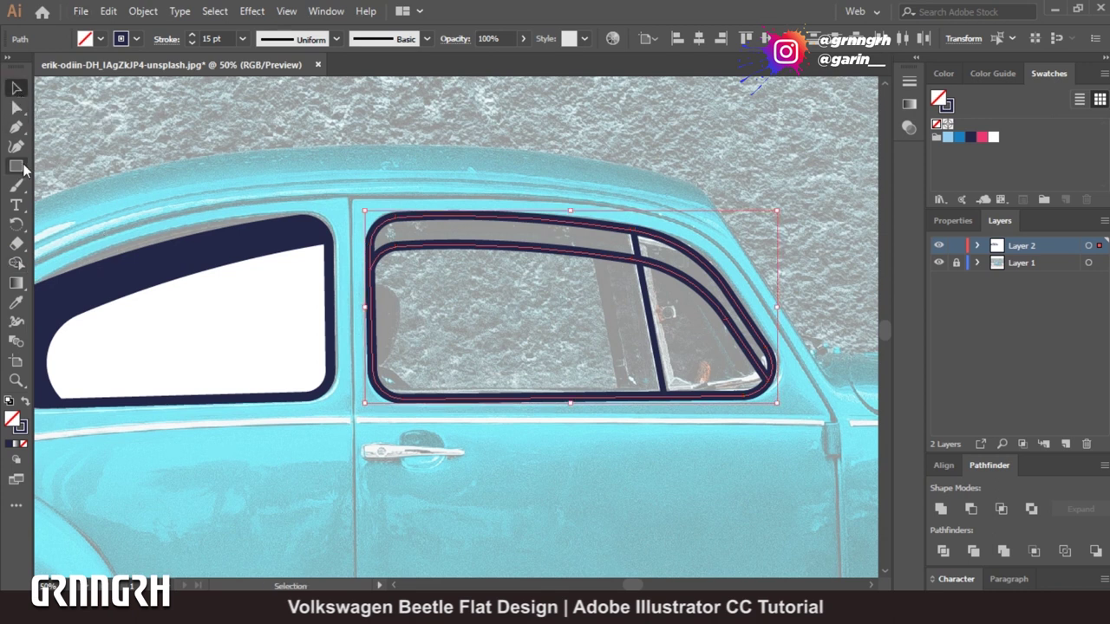
left_click(16, 128)
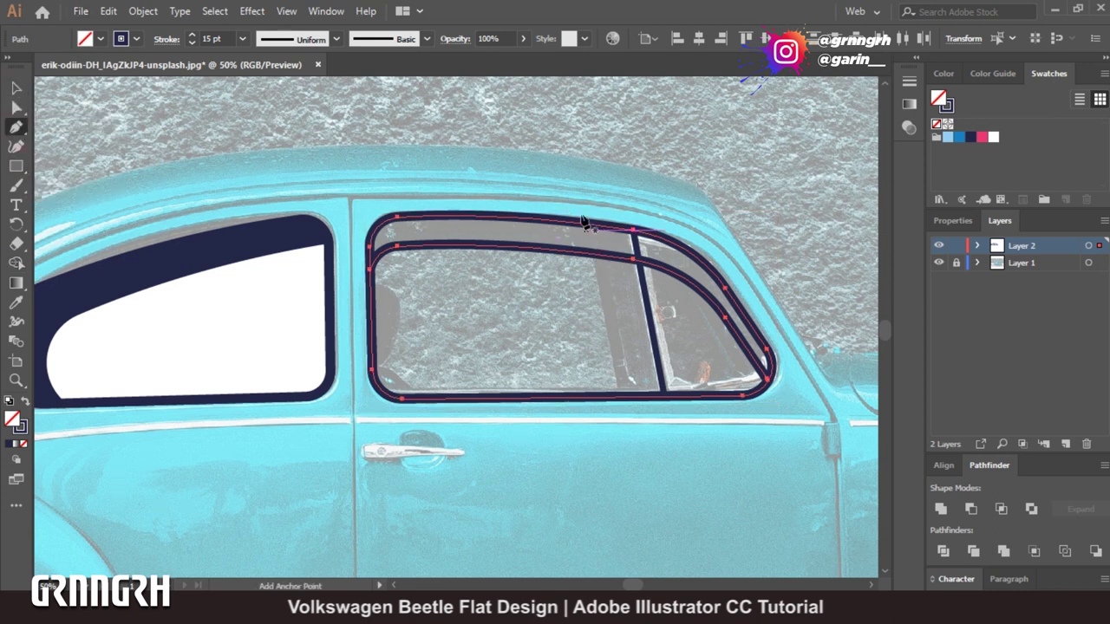
left_click(585, 181, "ctrl")
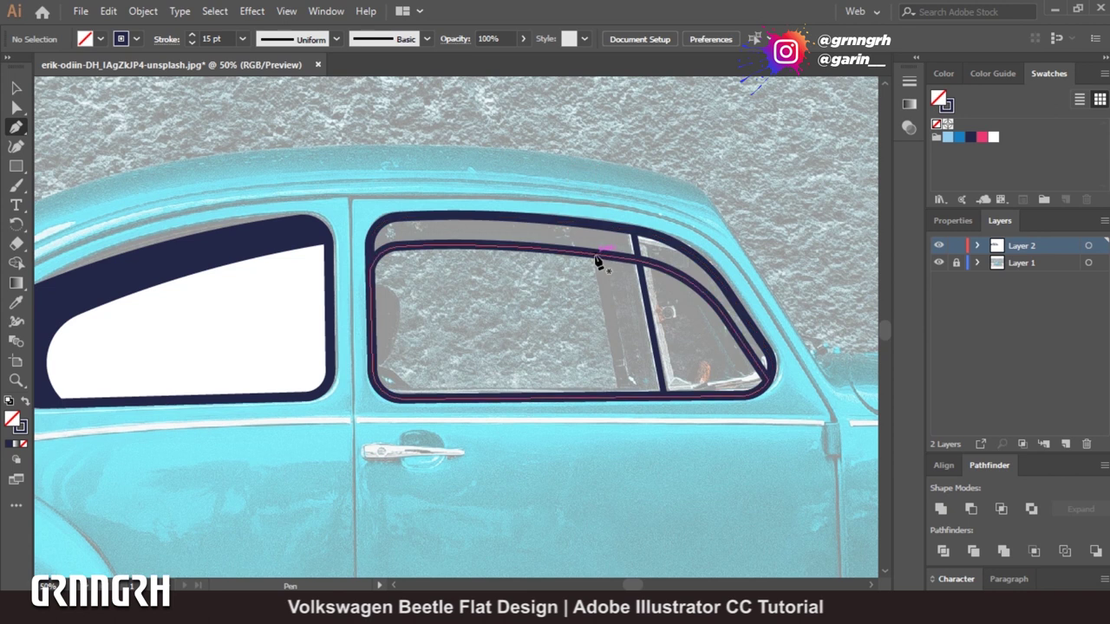
left_click(596, 260)
left_click(618, 396)
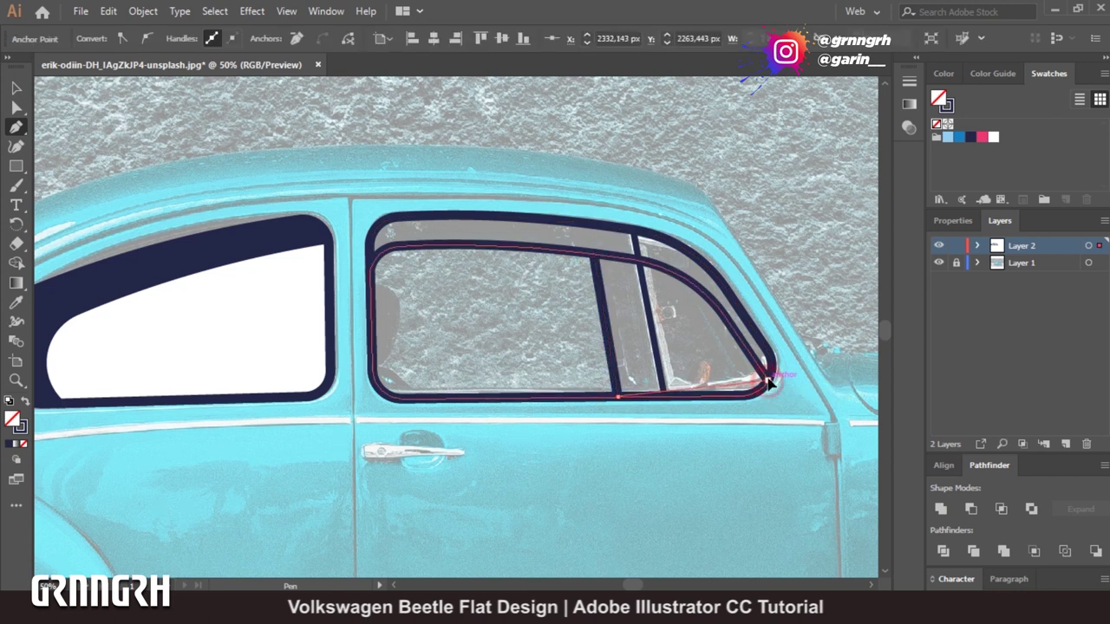
left_click(767, 383)
left_click(612, 364, "ctrl")
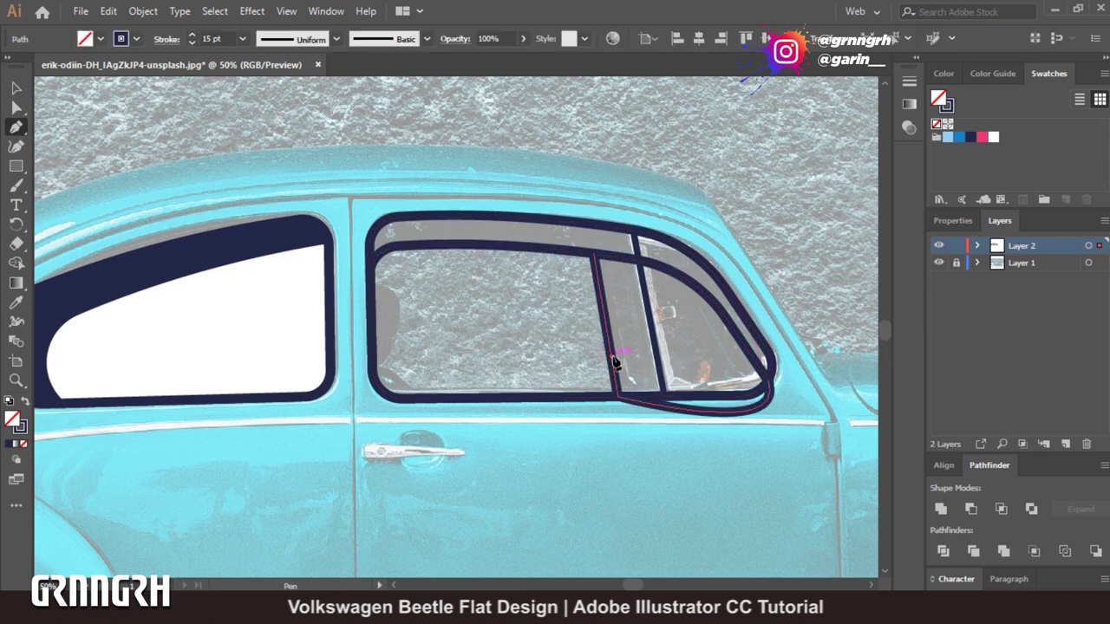
key("v")
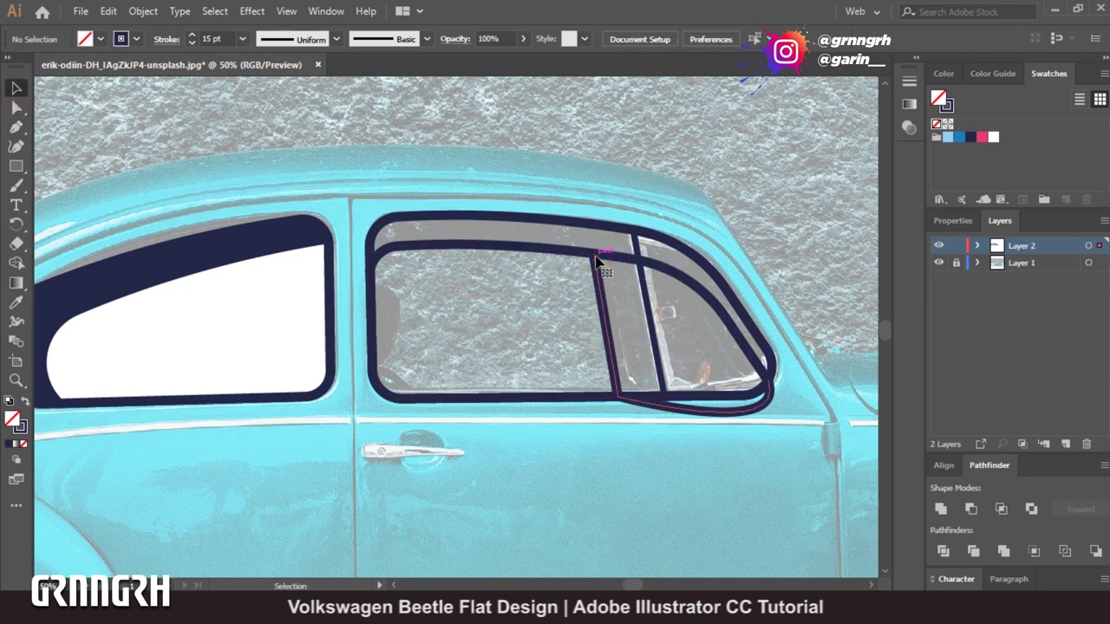
left_click(595, 259)
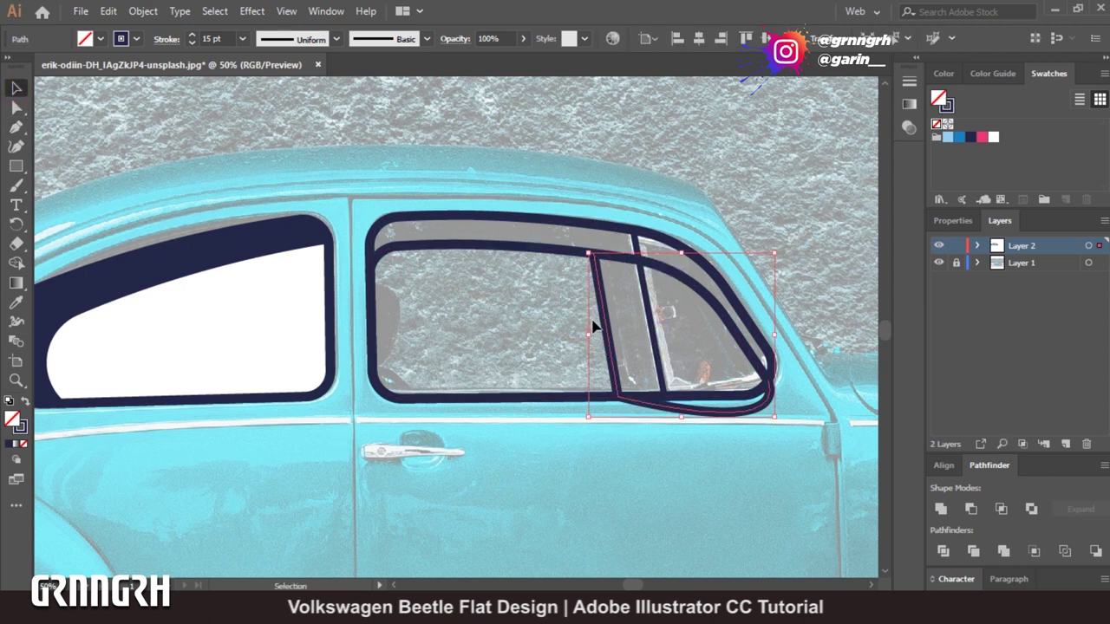
left_click(704, 439)
left_click(666, 252)
left_click(602, 320)
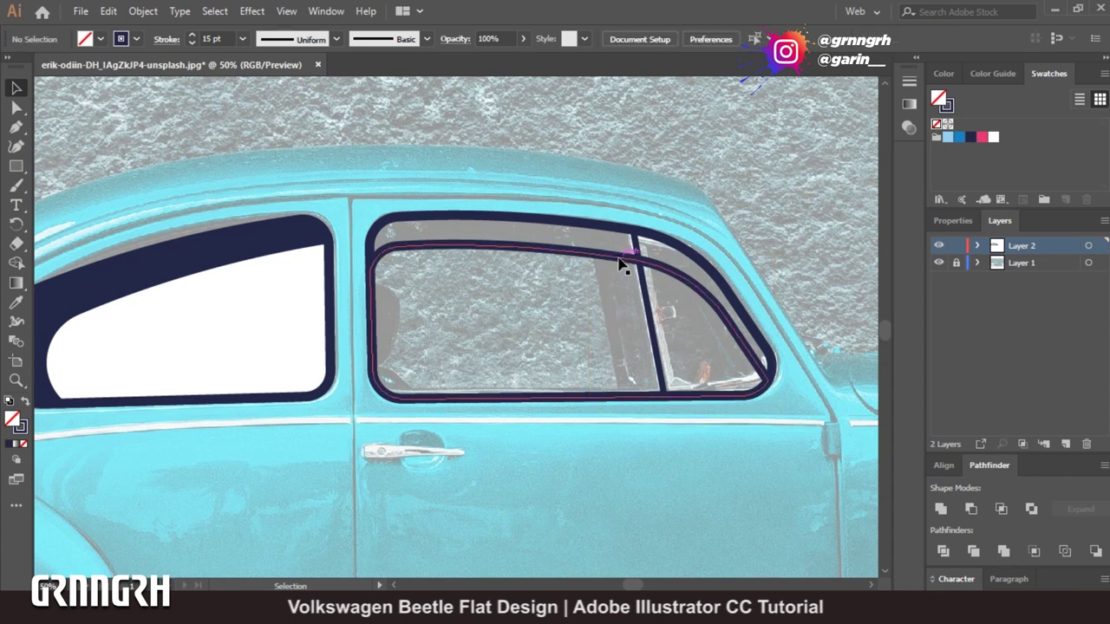
key("p")
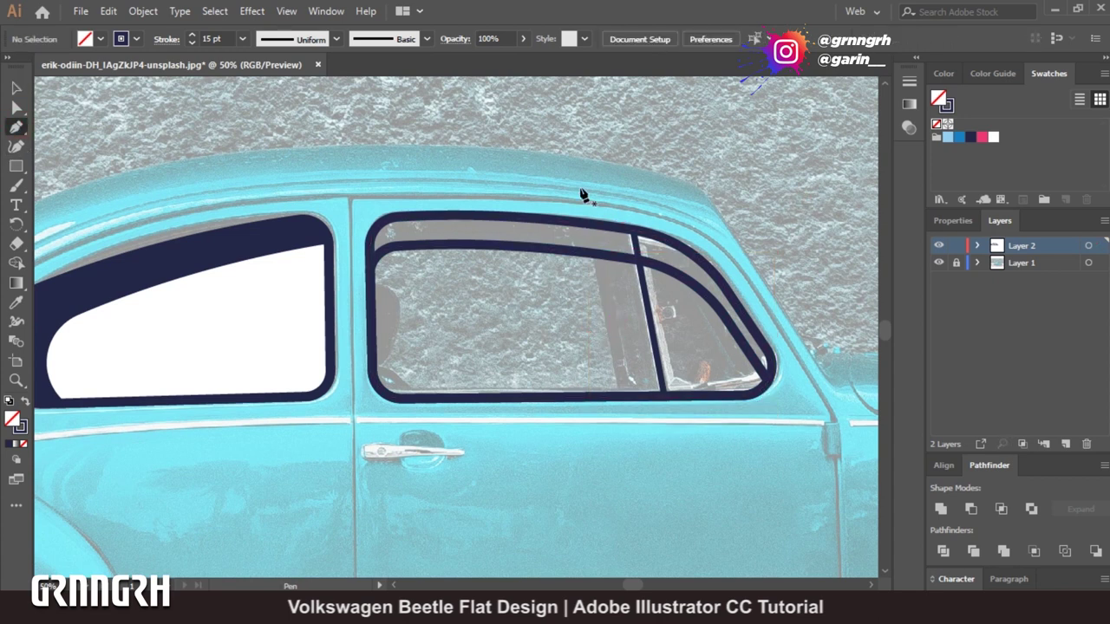
left_click(579, 187)
left_click(619, 397)
left_click_drag(805, 434, 783, 408)
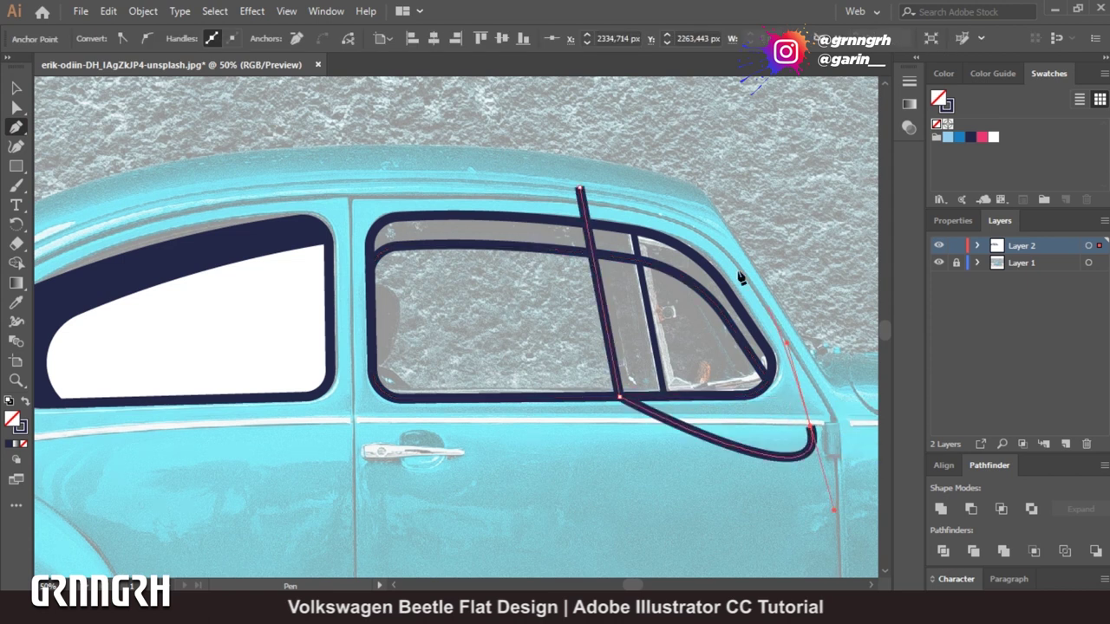
left_click(750, 404)
left_click(815, 384, "ctrl")
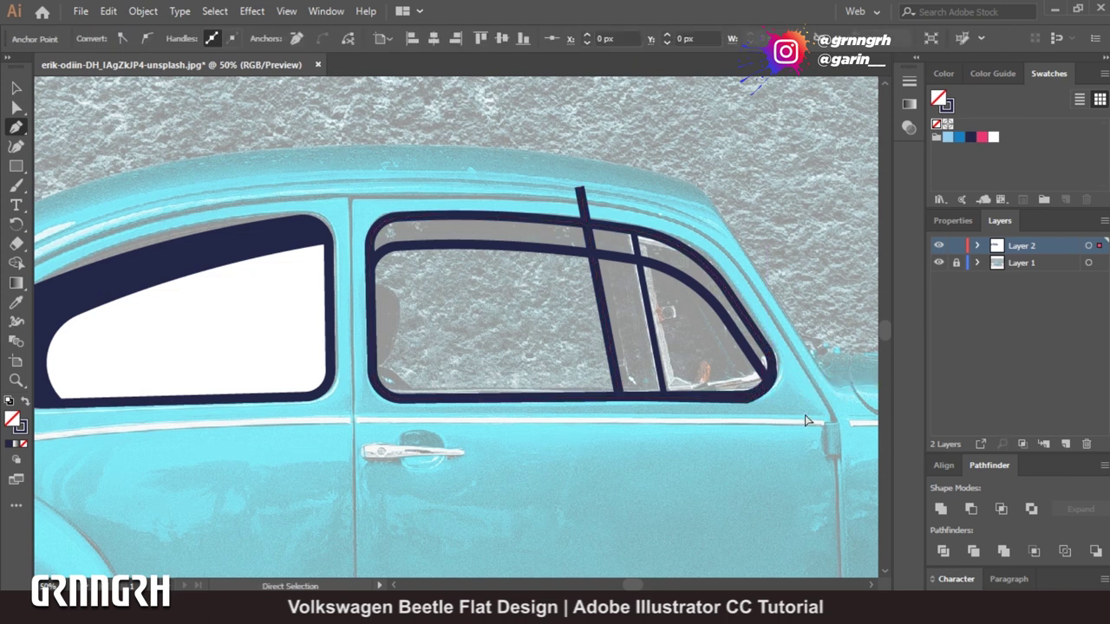
key("ctrl+z")
left_click(774, 310, "ctrl")
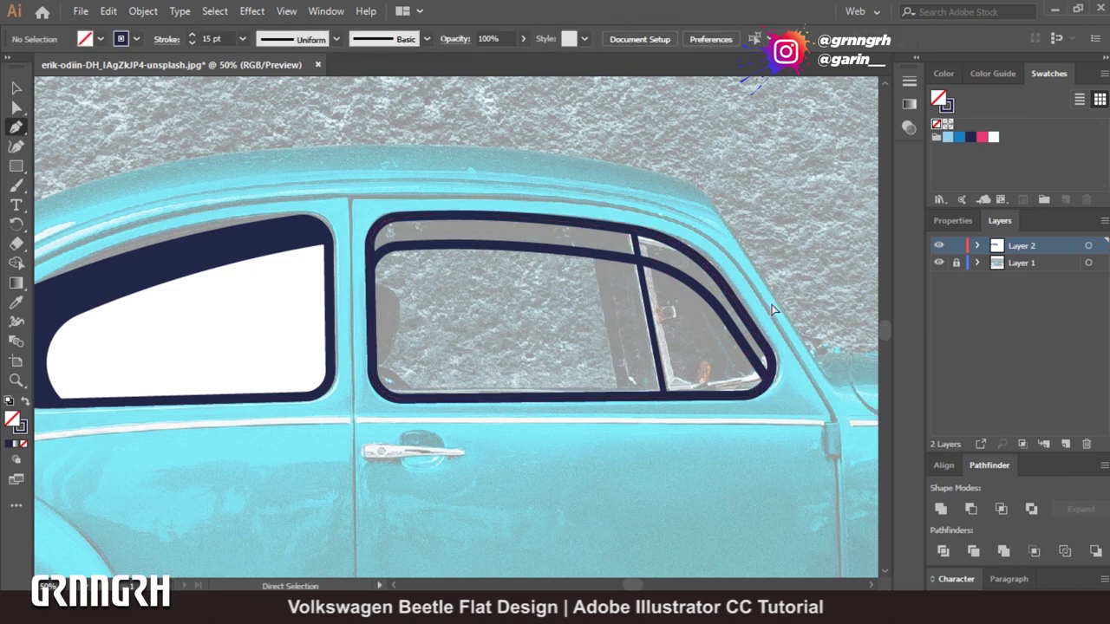
left_click(540, 248)
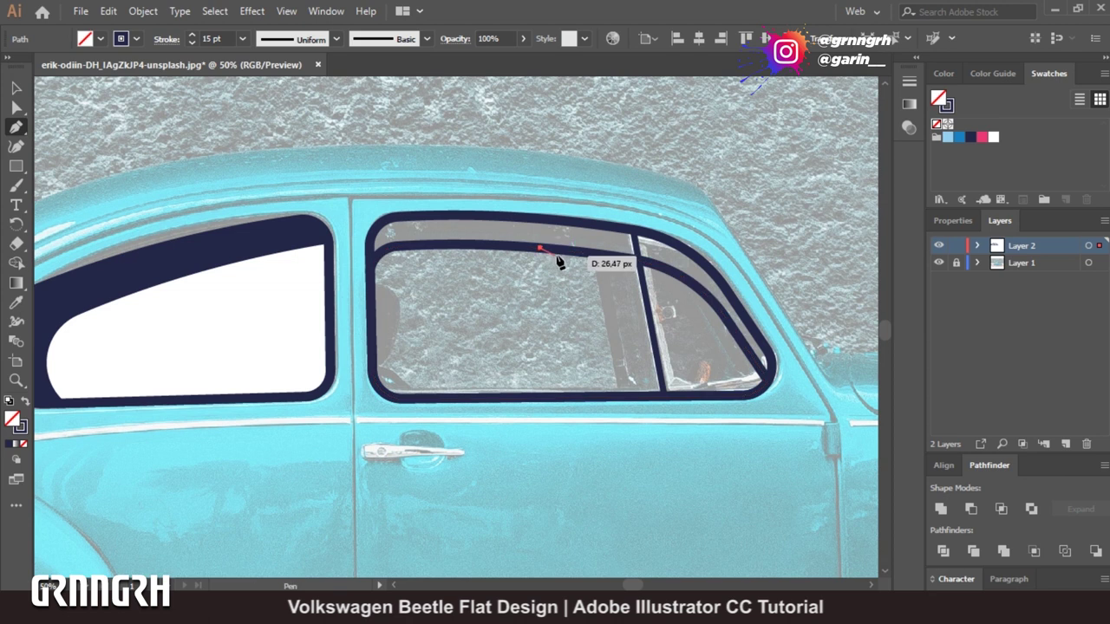
Apply a navy fill to the door window path, then undo it.
left_click(555, 260, "ctrl")
left_click(15, 87)
left_click(560, 227)
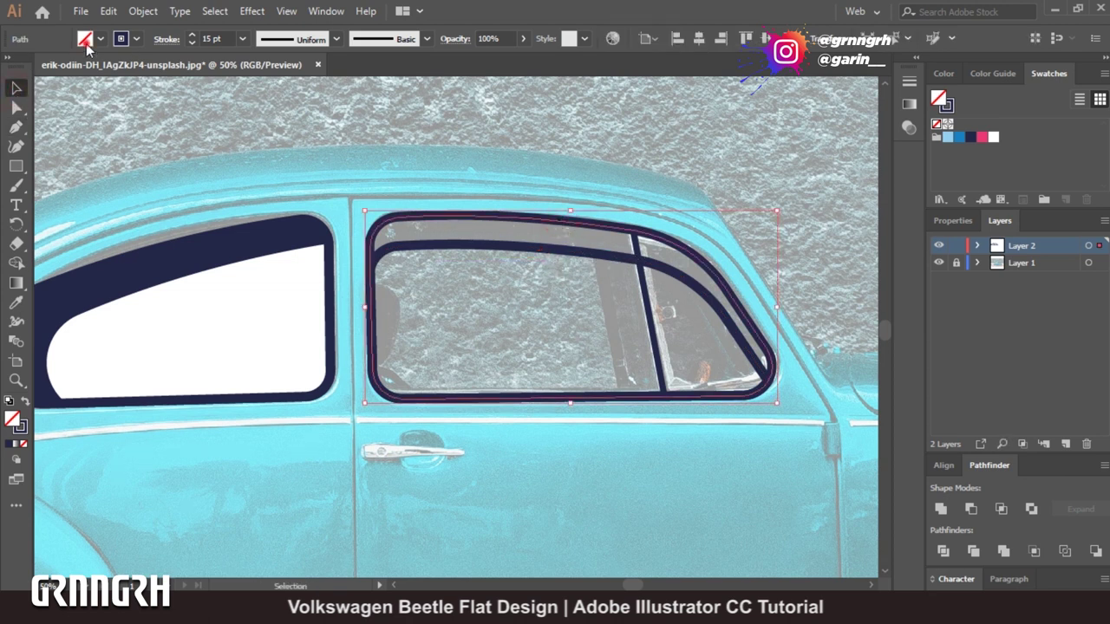
left_click(86, 39)
left_click(45, 77)
left_click(632, 260)
left_click(587, 272)
key("a")
key("/")
key("v")
Fill the inner door-window path white and the outer frame path navy.
left_click(631, 248)
left_click(101, 39)
left_click(68, 79)
left_click(637, 240)
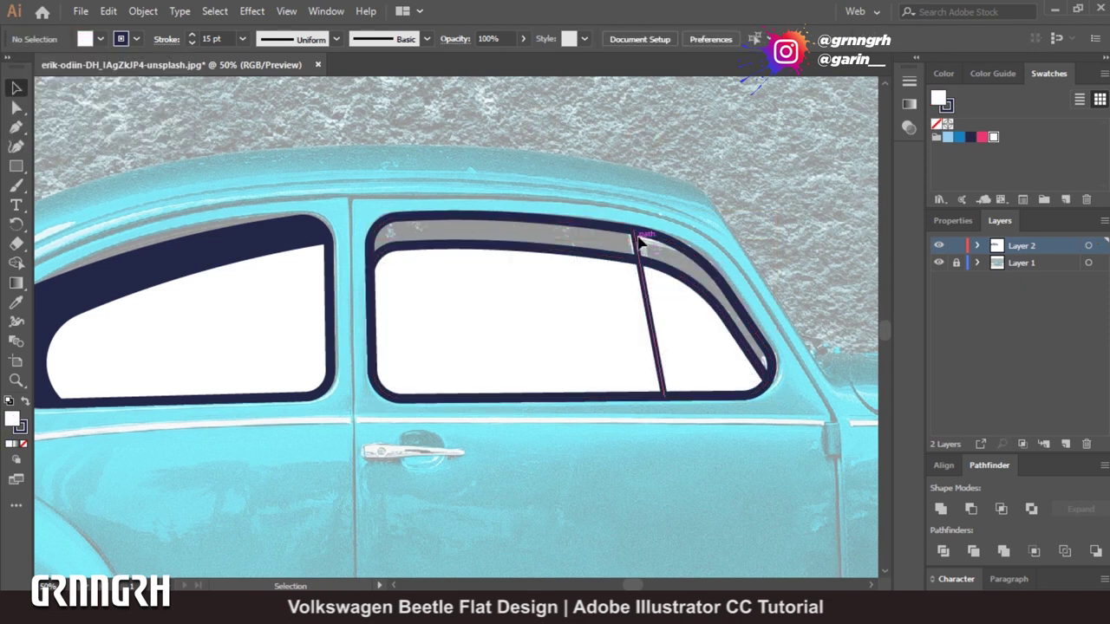
left_click(657, 237)
left_click(87, 39)
left_click(45, 77)
left_click(637, 147)
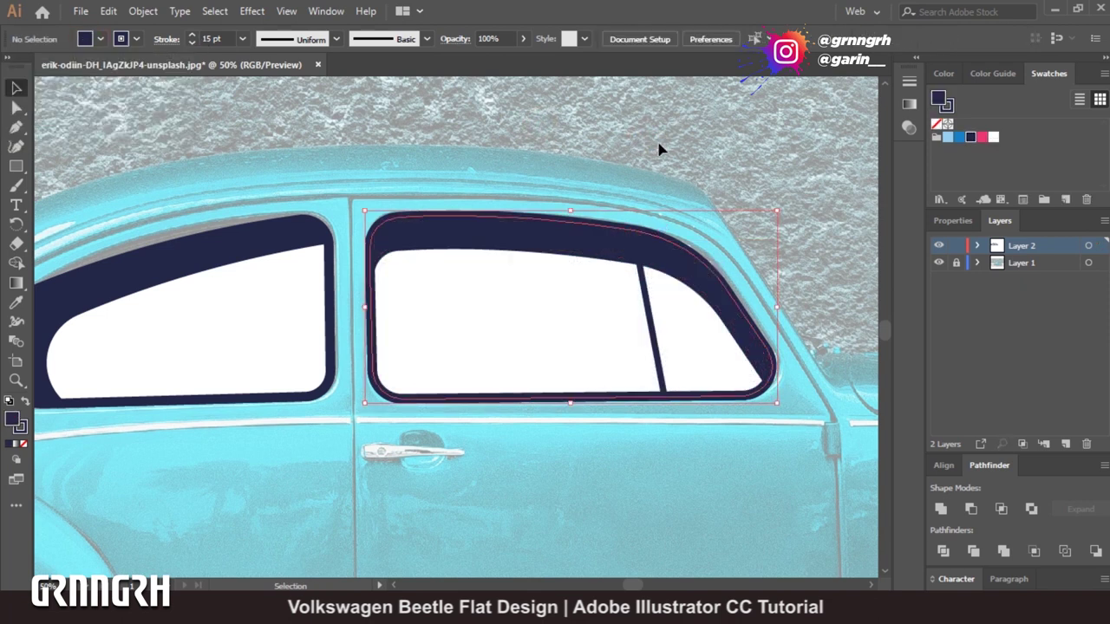
key("ctrl+0")
key("ctrl+equal")
key("ctrl+equal")
key("ctrl+equal")
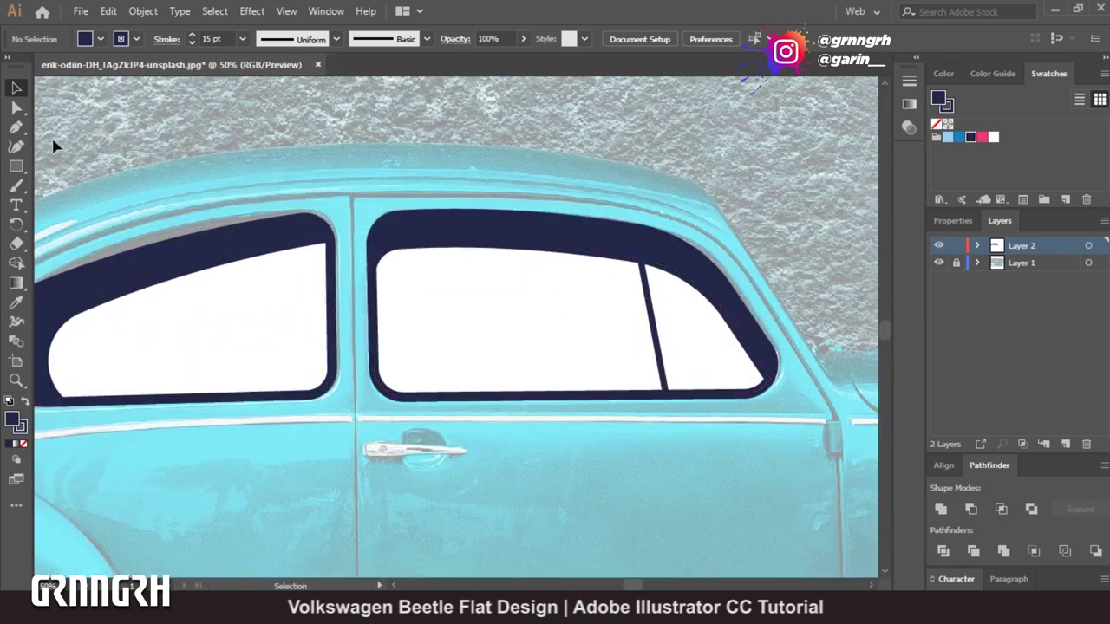
Draw a closed four-point pillar shape across the front window near its rear edge.
left_click(15, 166)
left_click(598, 253)
left_click(622, 397)
left_click(665, 395)
left_click(635, 230)
left_click(597, 252)
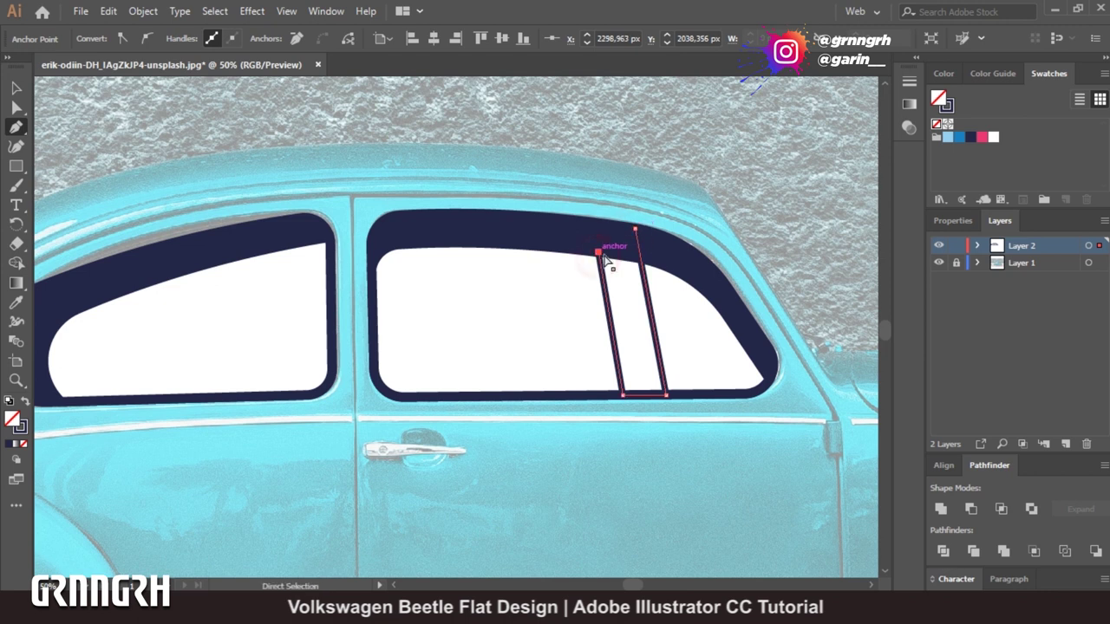
Fill the new pillar shape with navy.
left_click(228, 138, "ctrl")
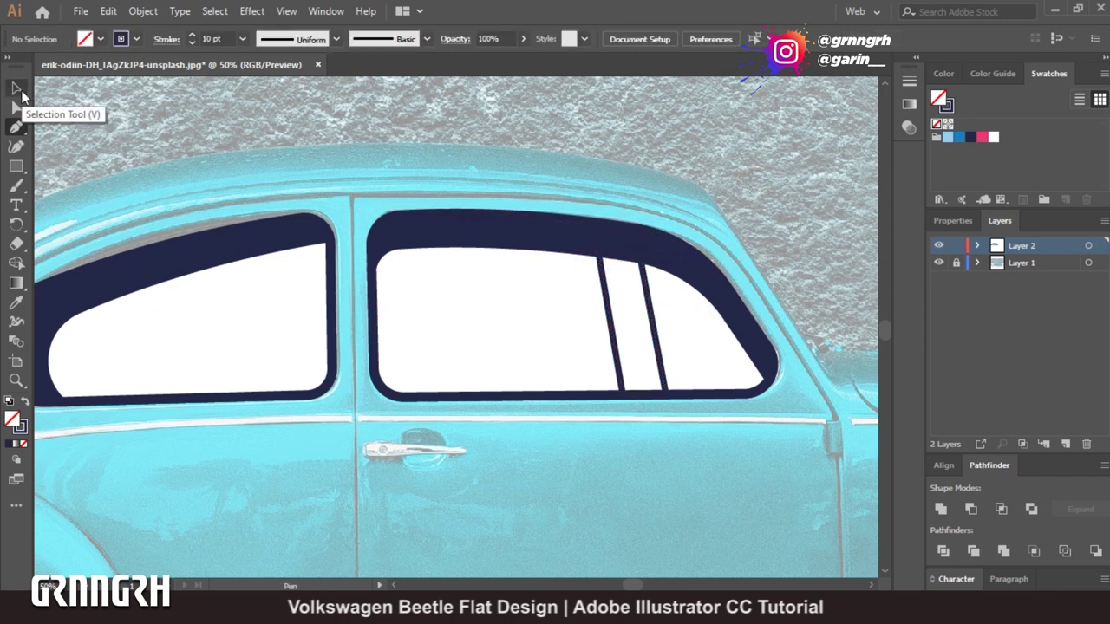
left_click(101, 38)
left_click(45, 78)
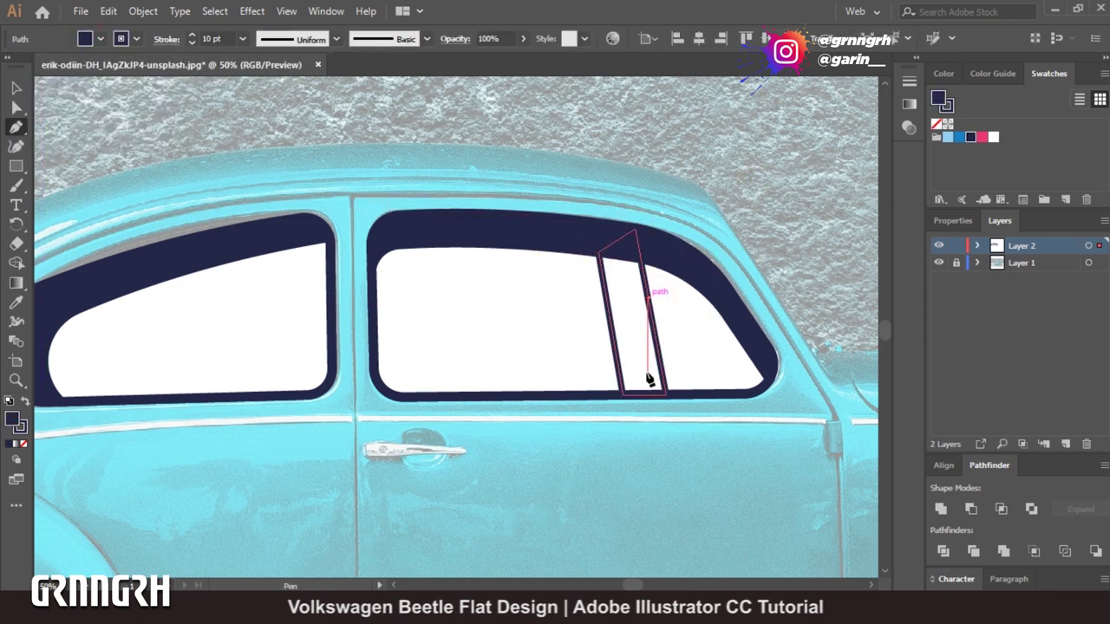
left_click(384, 268, "ctrl")
left_click(638, 230, "ctrl")
left_click(101, 39)
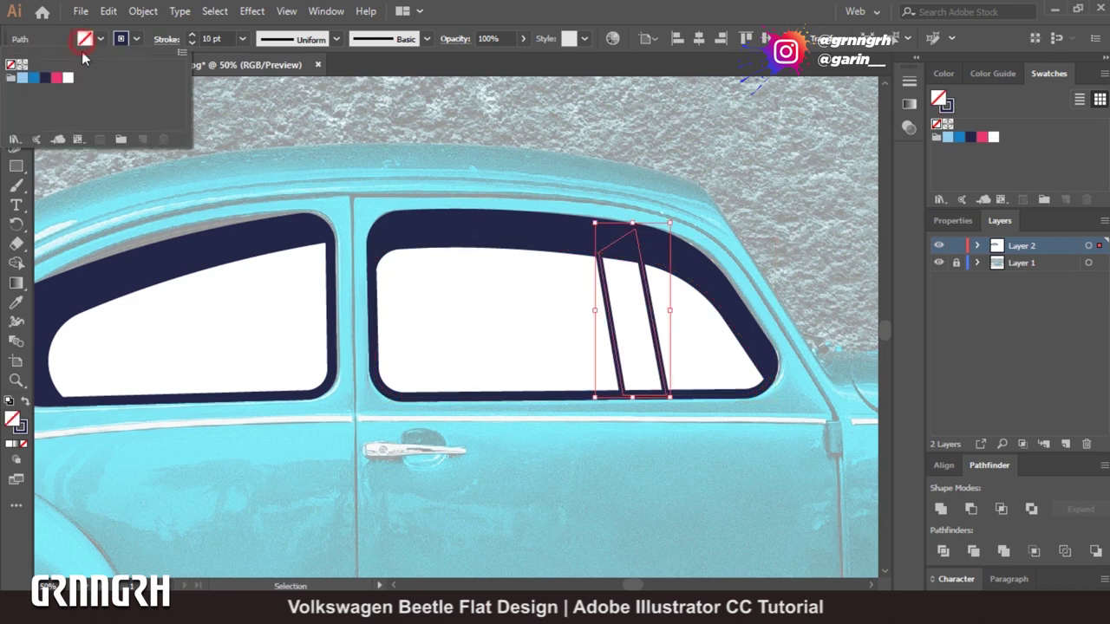
left_click(44, 77)
left_click(641, 139)
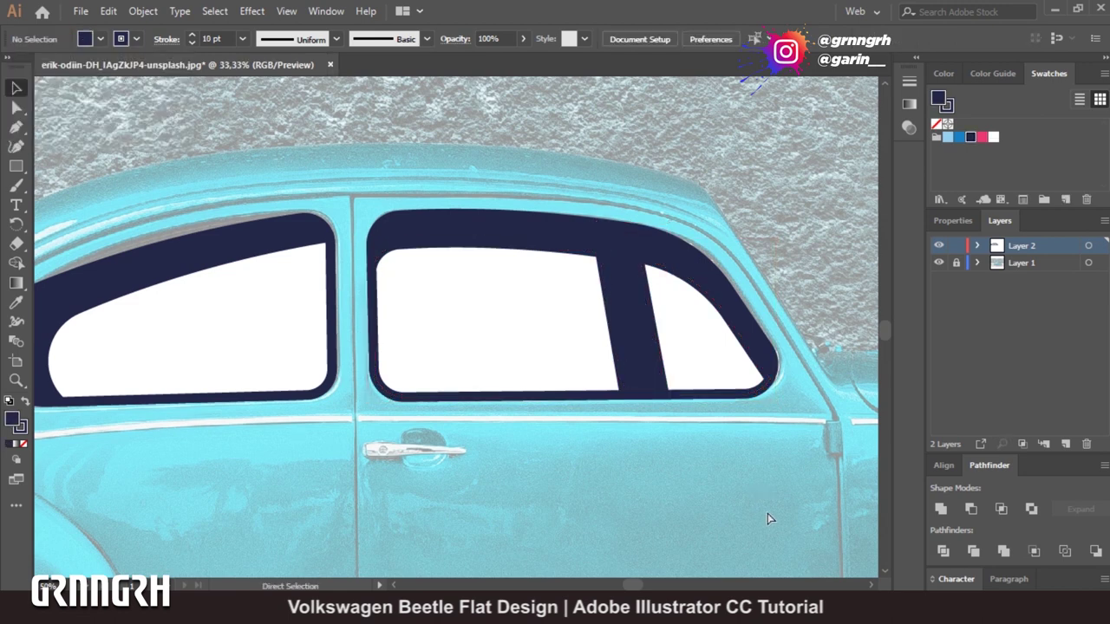
key("ctrl+plus")
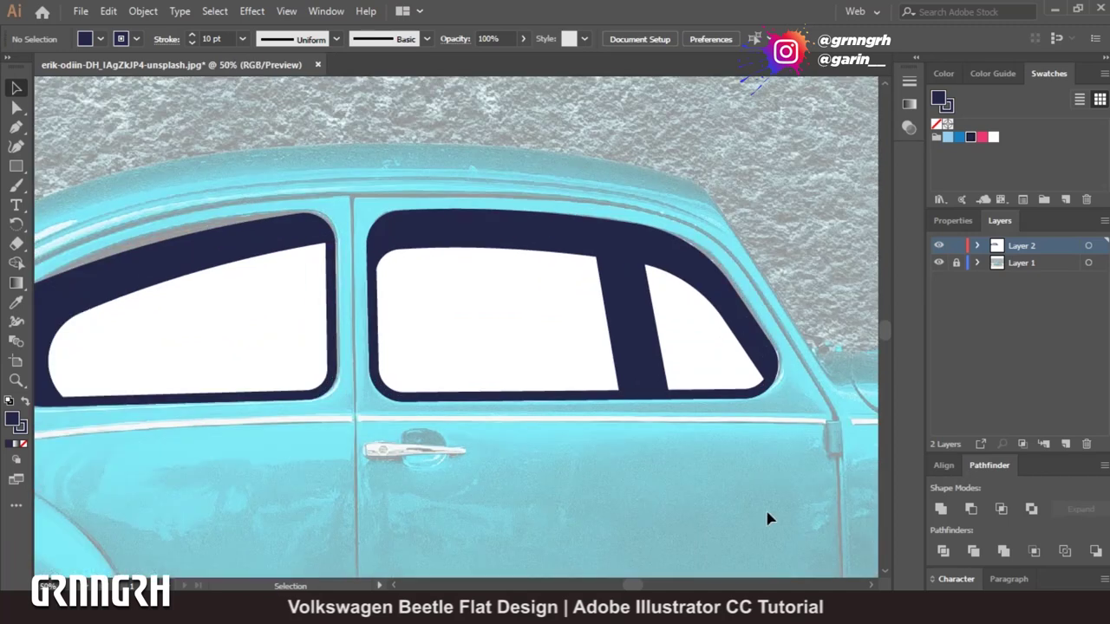
Lower the opacity of the rear and front window glass panes to 5%.
left_click(583, 348)
left_click(286, 319, "shift")
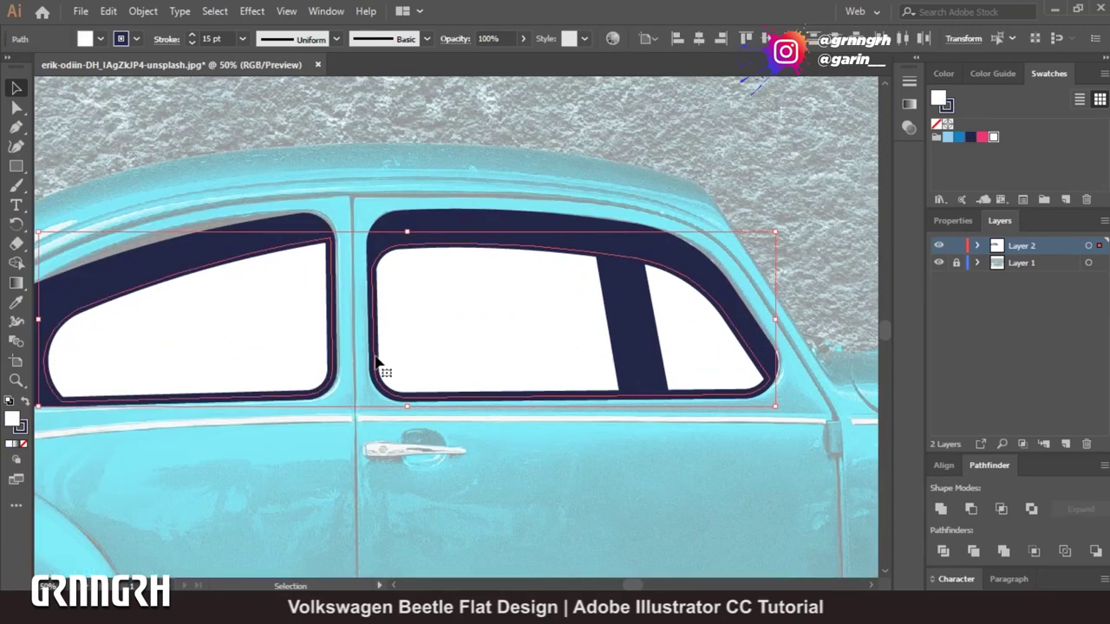
left_click(524, 41)
left_click_drag(524, 59, 464, 62)
key("a")
left_click(771, 235)
key("ctrl+0")
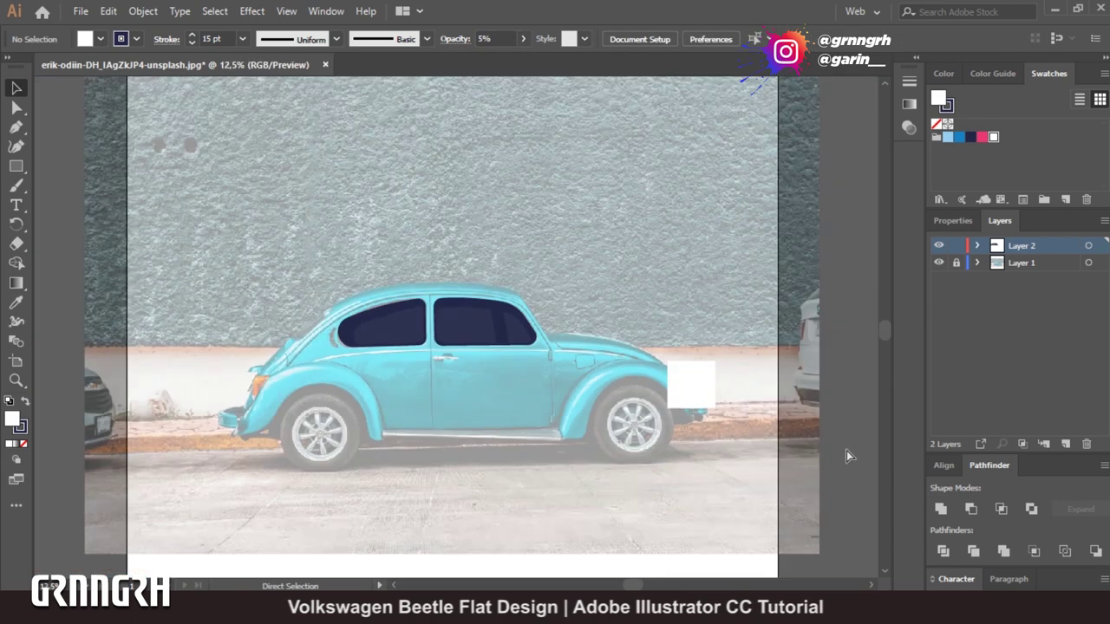
key("ctrl+plus")
key("ctrl+plus")
key("ctrl+plus")
key("ctrl+plus")
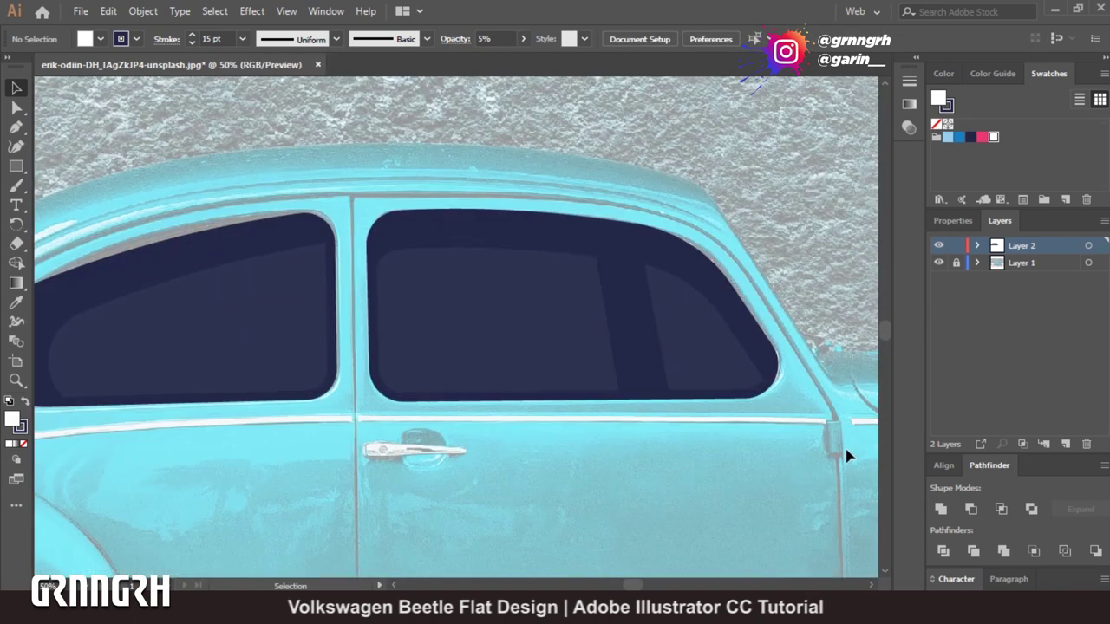
scroll(521, 346, "left", 5)
Draw a white parallelogram stripe over the rear window with no outline.
key("p")
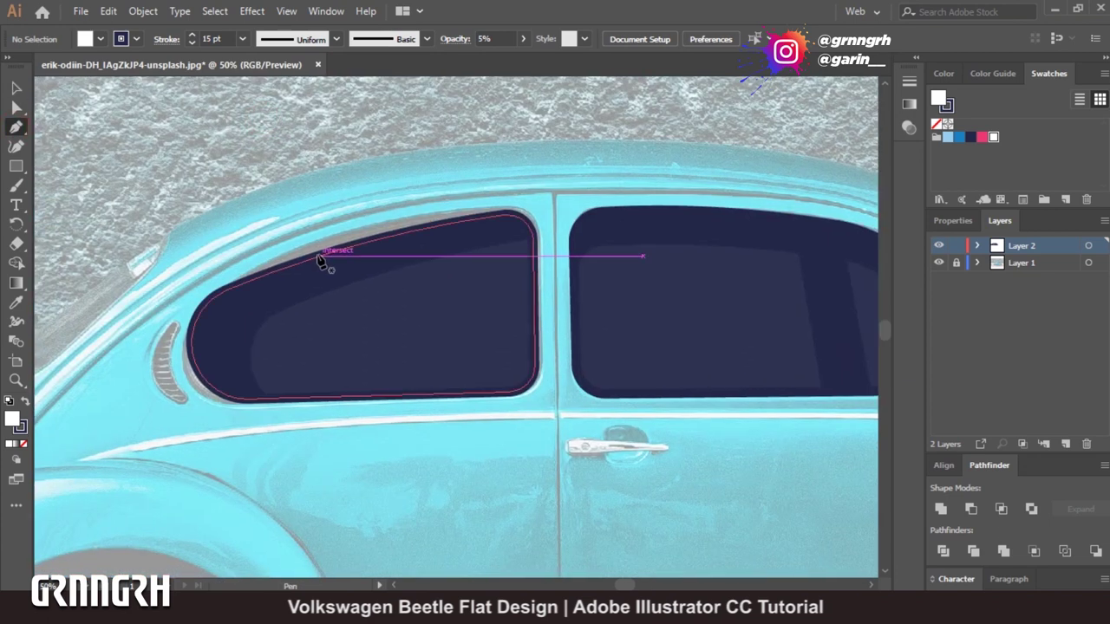
left_click(344, 200)
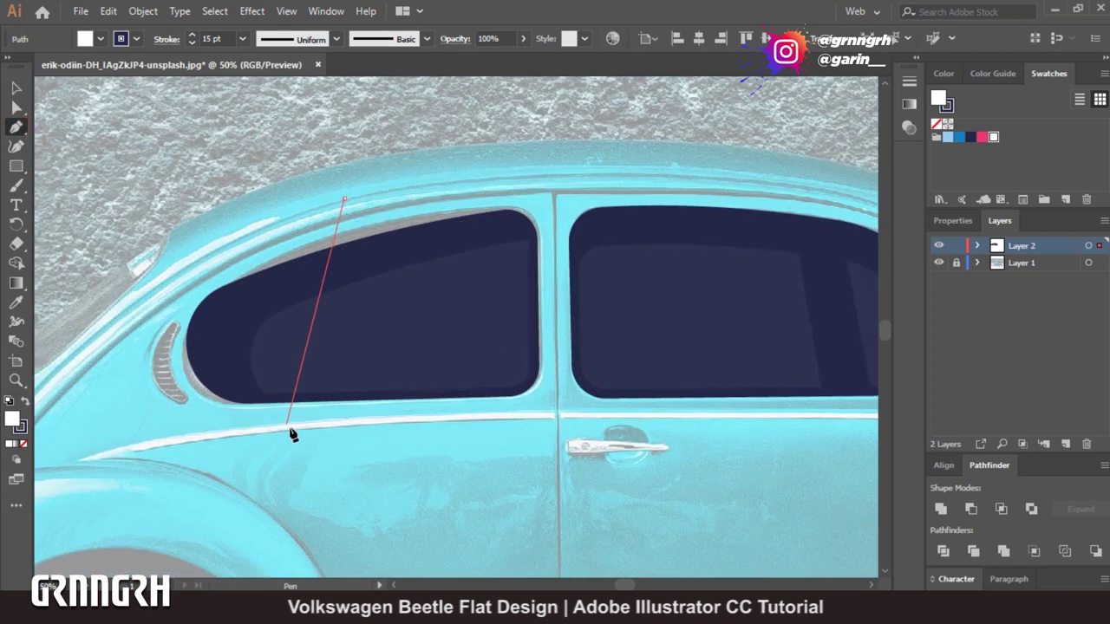
left_click(271, 448)
left_click(344, 449)
left_click(419, 199)
left_click(344, 200)
key("v")
left_click(321, 141)
left_click(368, 204)
left_click(136, 39)
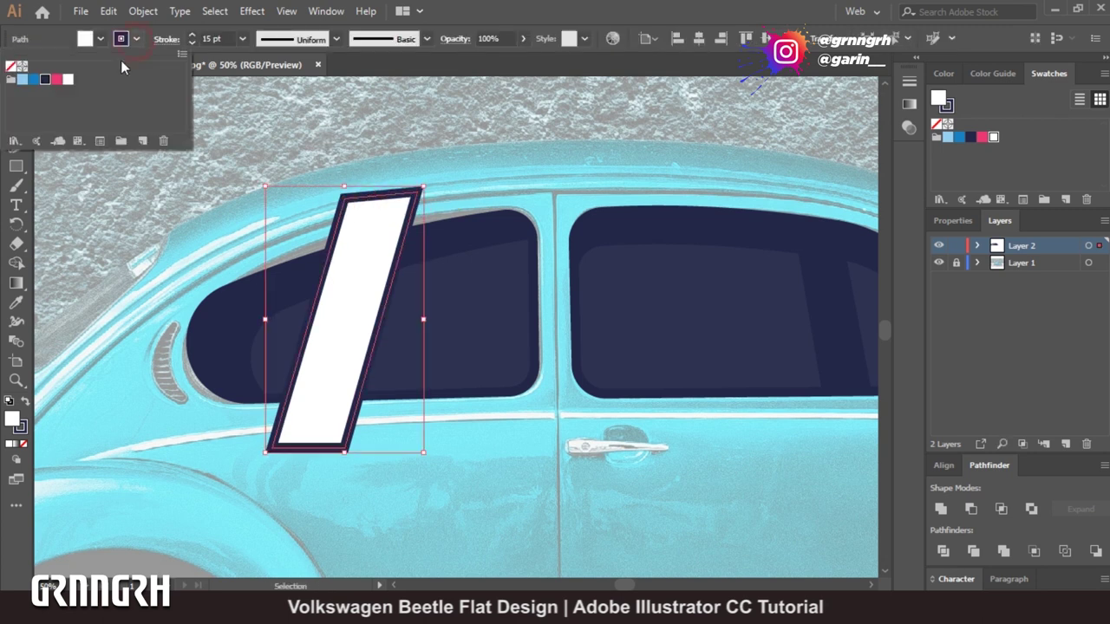
left_click(11, 67)
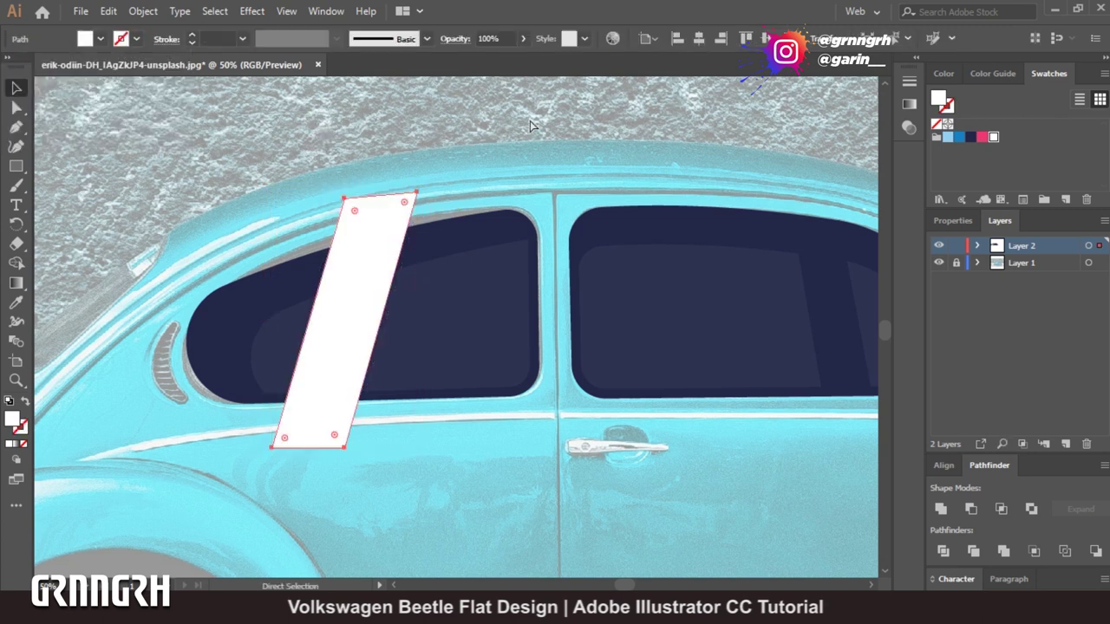
Fit the stripe to the window slant, duplicate it, and copy both stripes onto the right window.
left_click_drag(273, 192, 287, 221)
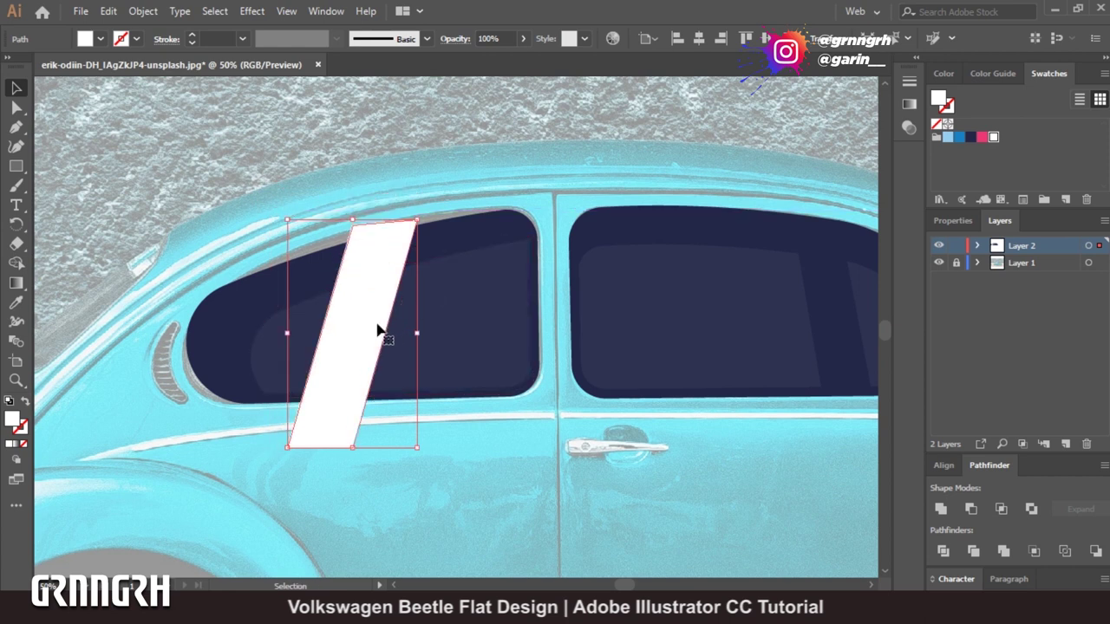
left_click(957, 466)
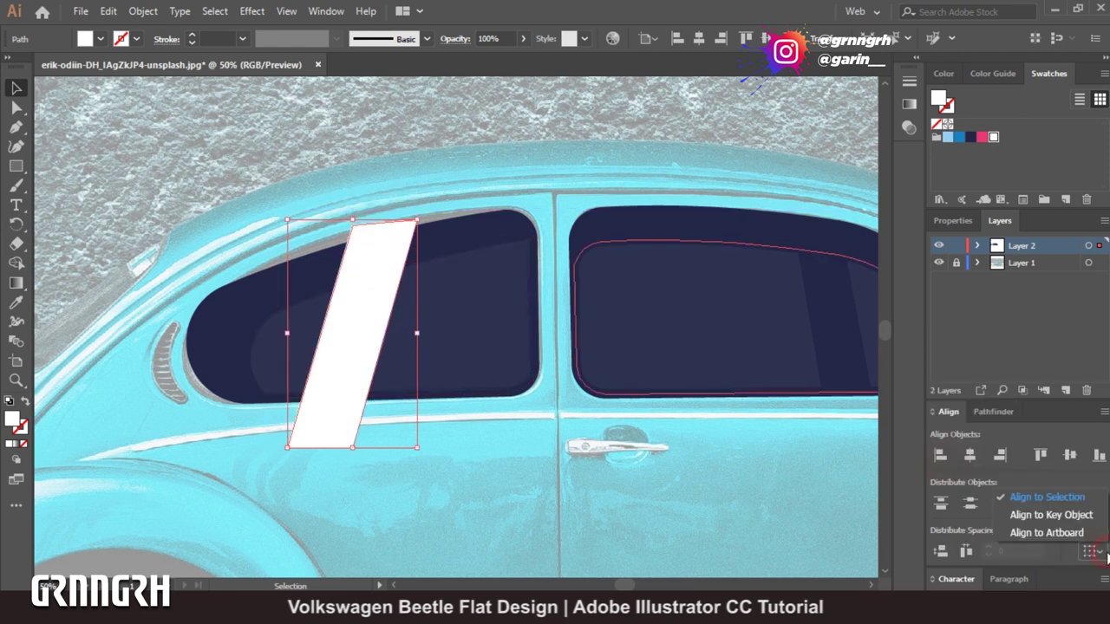
left_click_drag(342, 271, 324, 271)
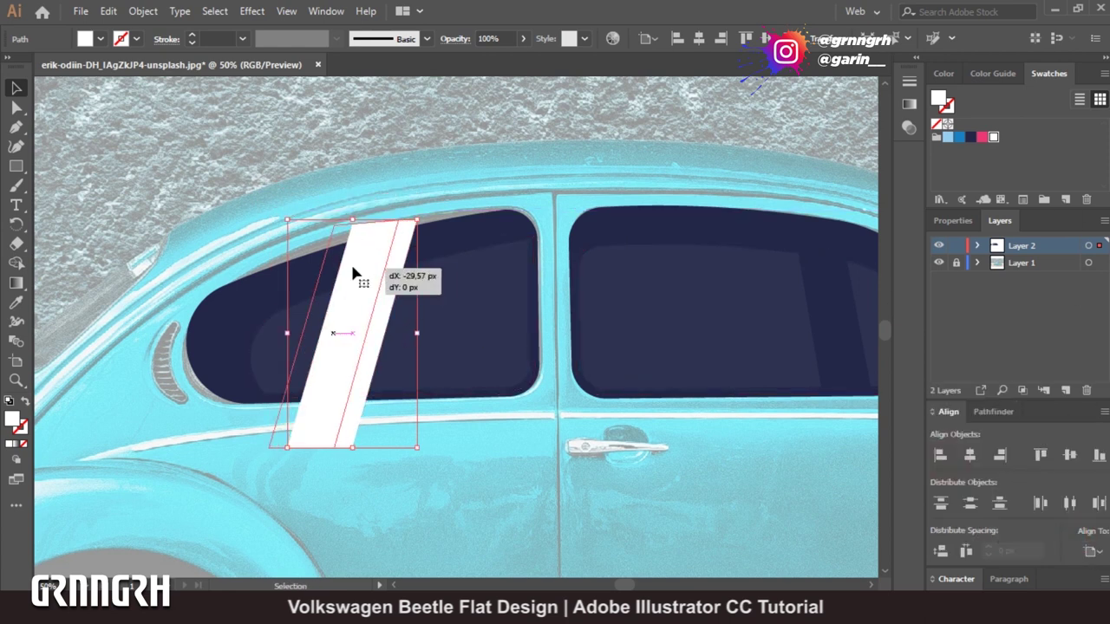
left_click_drag(351, 338, 446, 322)
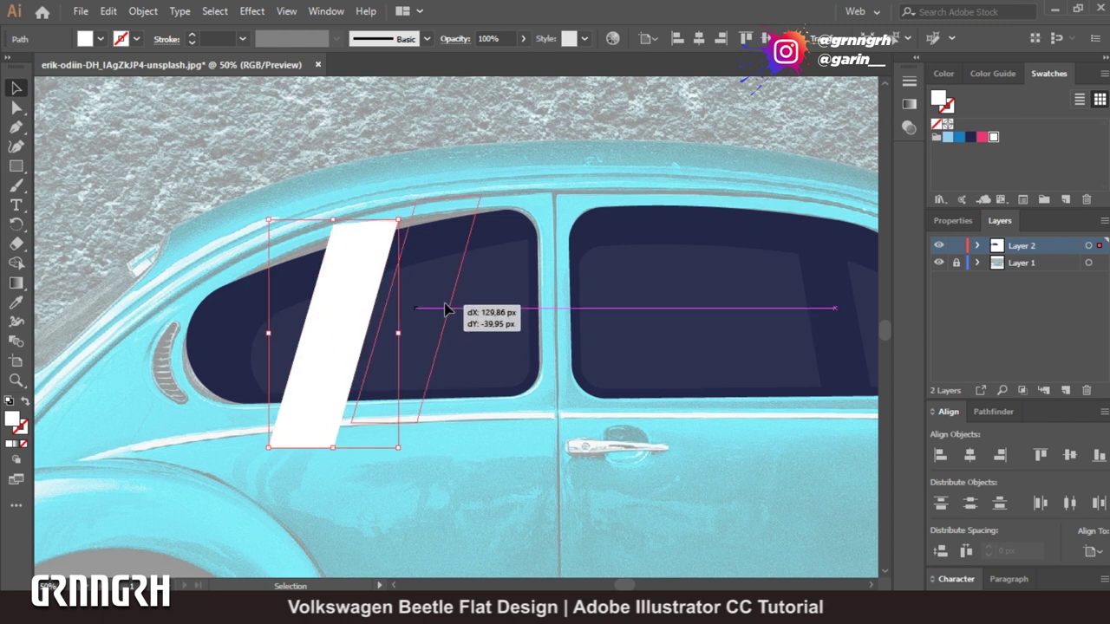
key("a")
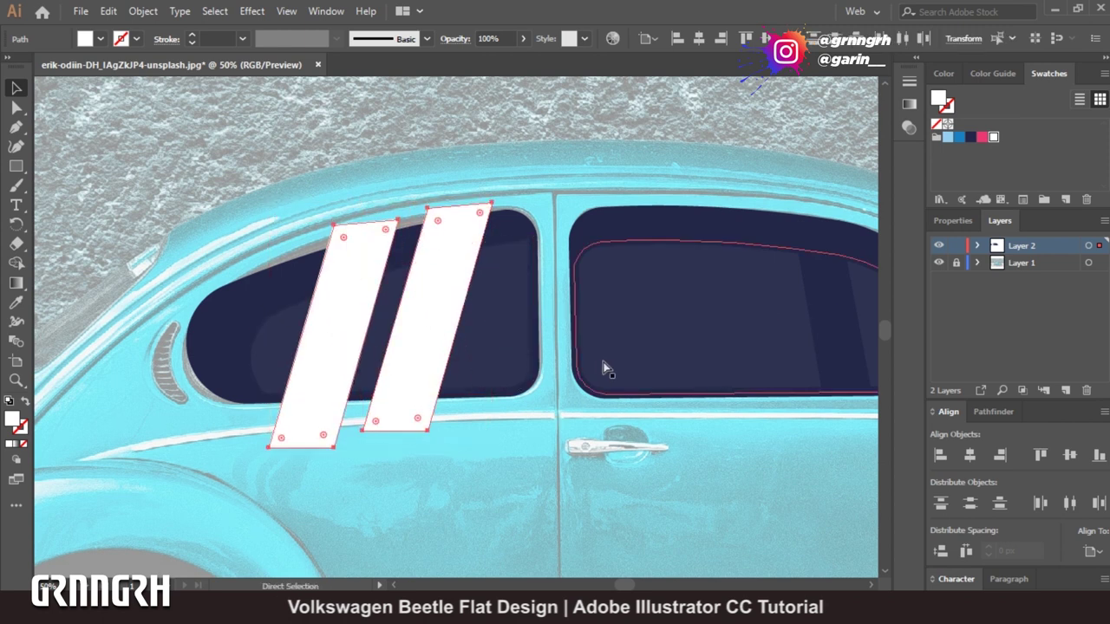
key("v")
left_click_drag(312, 334, 753, 303)
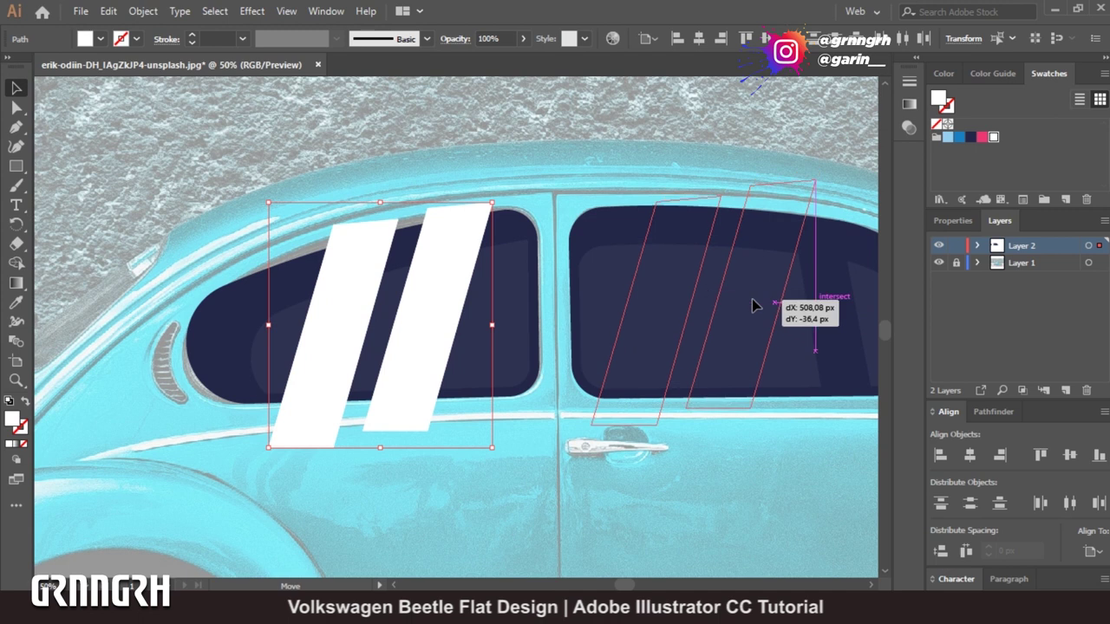
left_click_drag(780, 538, 555, 488)
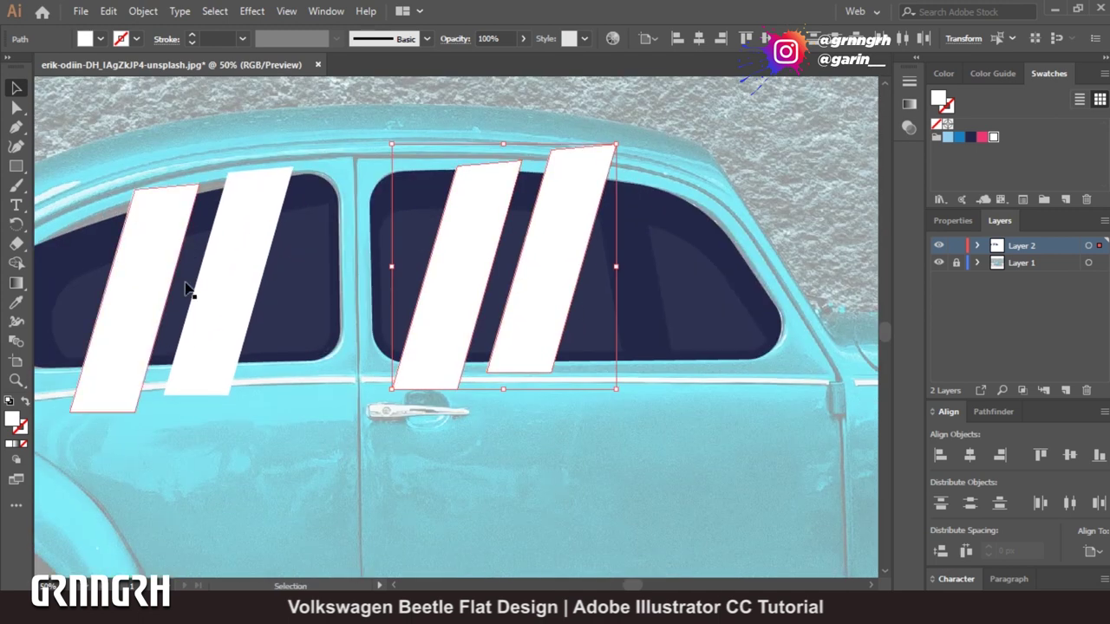
Trim away the stripe pieces extending outside both windows with Shape Builder.
key("ctrl+a")
left_click(16, 262)
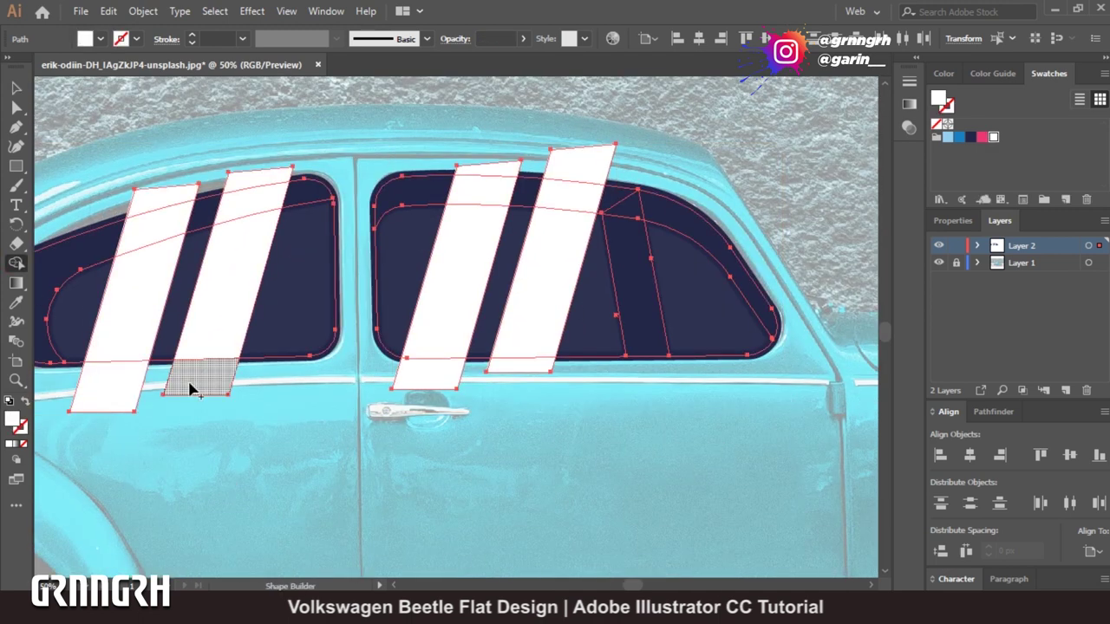
left_click(212, 389, "alt")
left_click(109, 386, "alt")
left_click(165, 198, "alt")
left_click(252, 180, "alt")
left_click(514, 173, "alt")
left_click(595, 168, "alt")
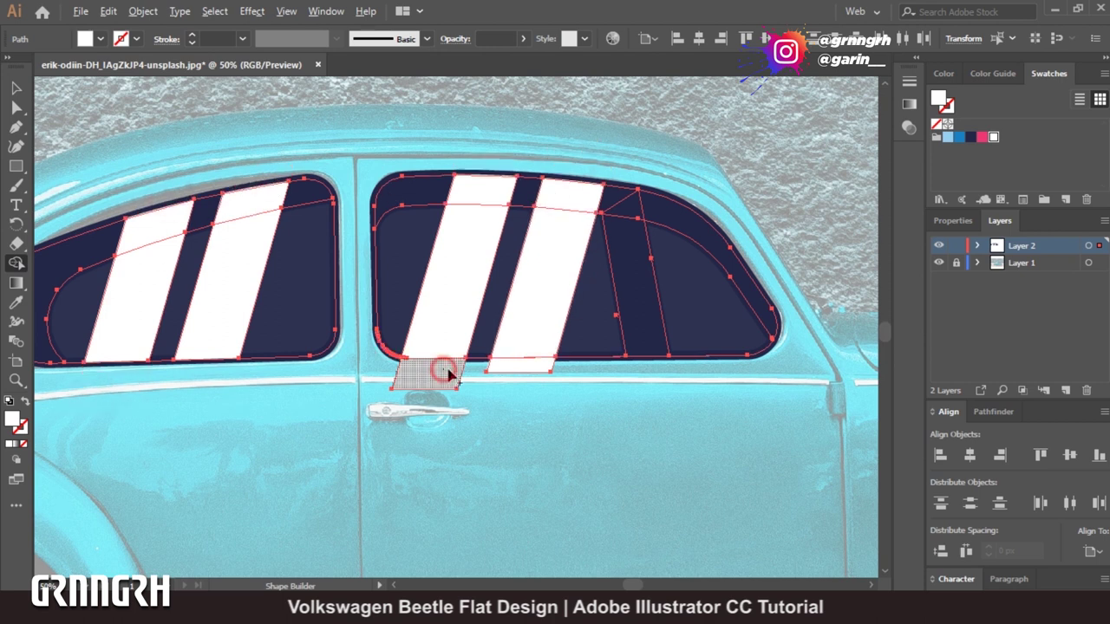
left_click(440, 372, "alt")
left_click(520, 365, "alt")
Set all four reflection stripes to 19% opacity.
key("v")
left_click(523, 367)
left_click(544, 345)
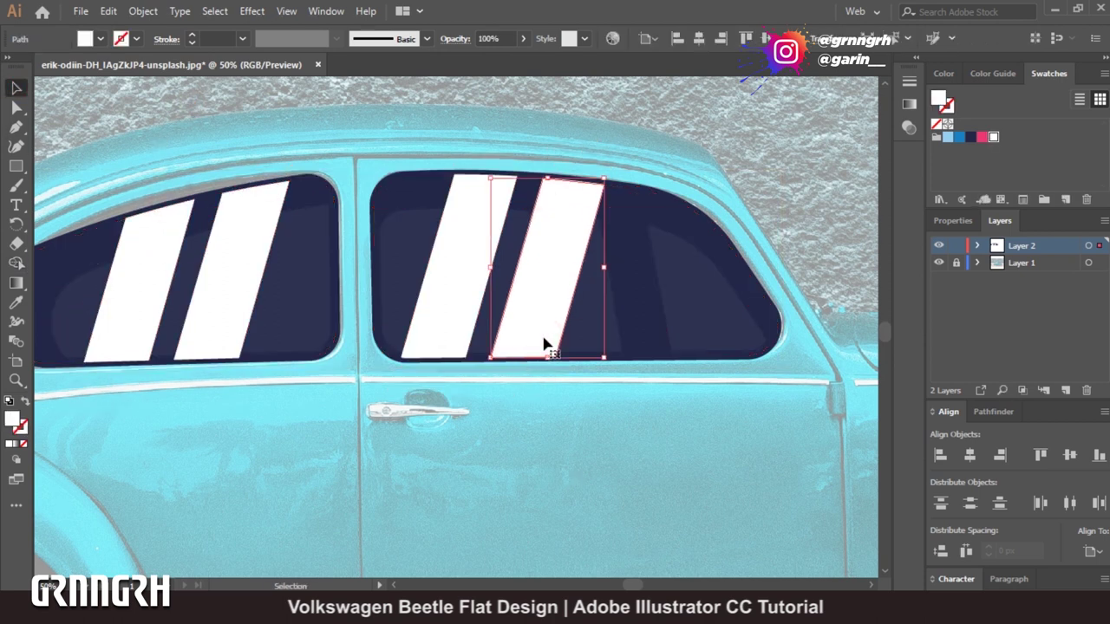
left_click(451, 317, "shift")
left_click(225, 321, "shift")
left_click(126, 309, "shift")
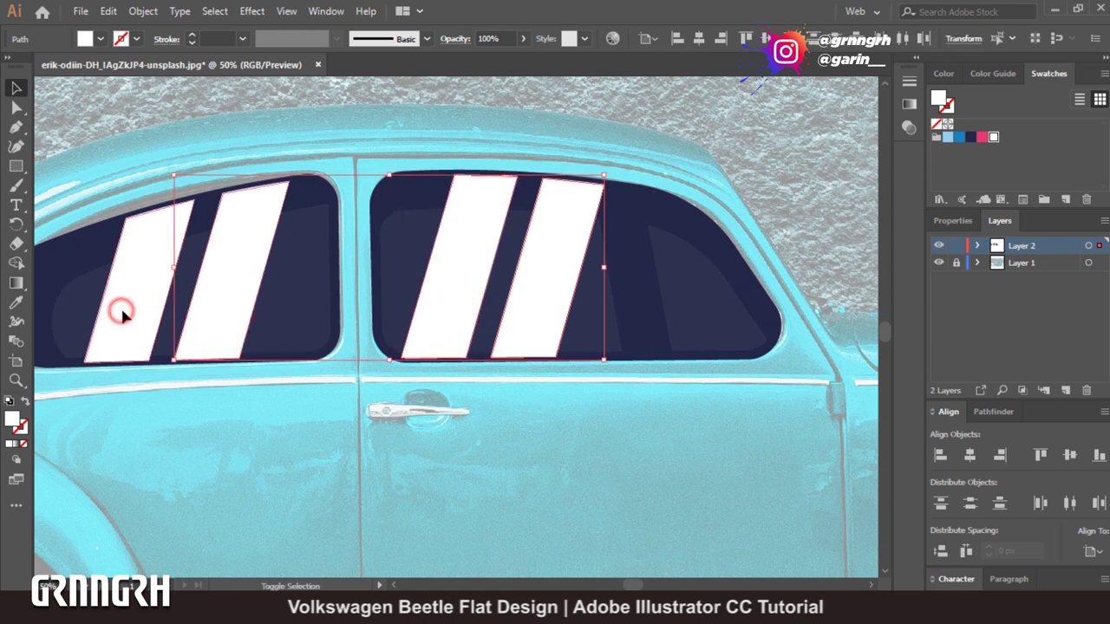
left_click(525, 38)
left_click_drag(523, 59, 481, 68)
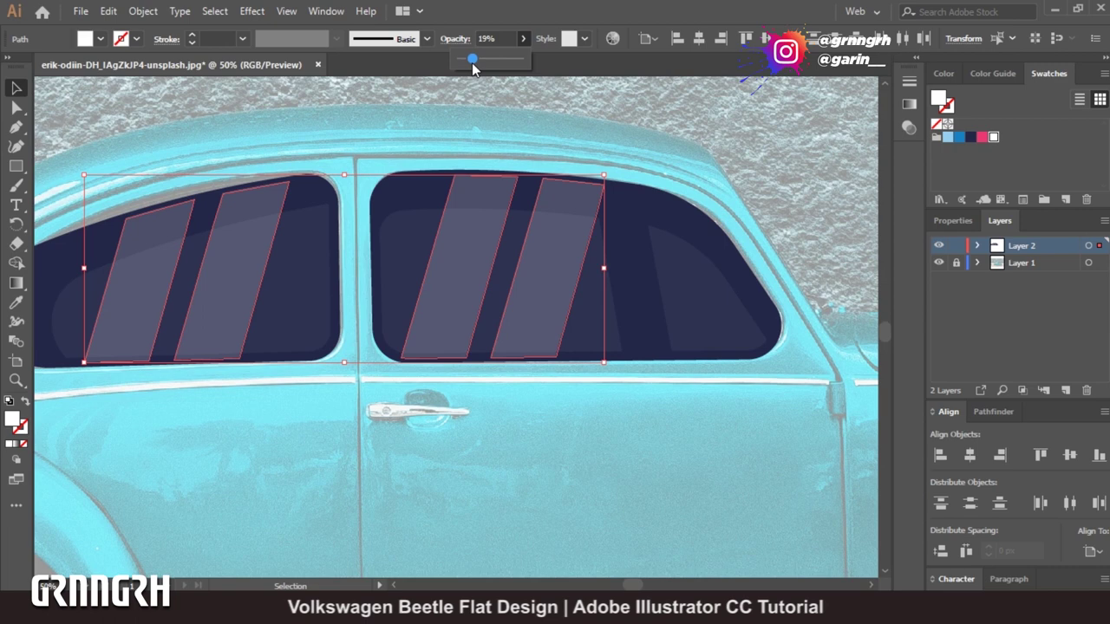
left_click(673, 142)
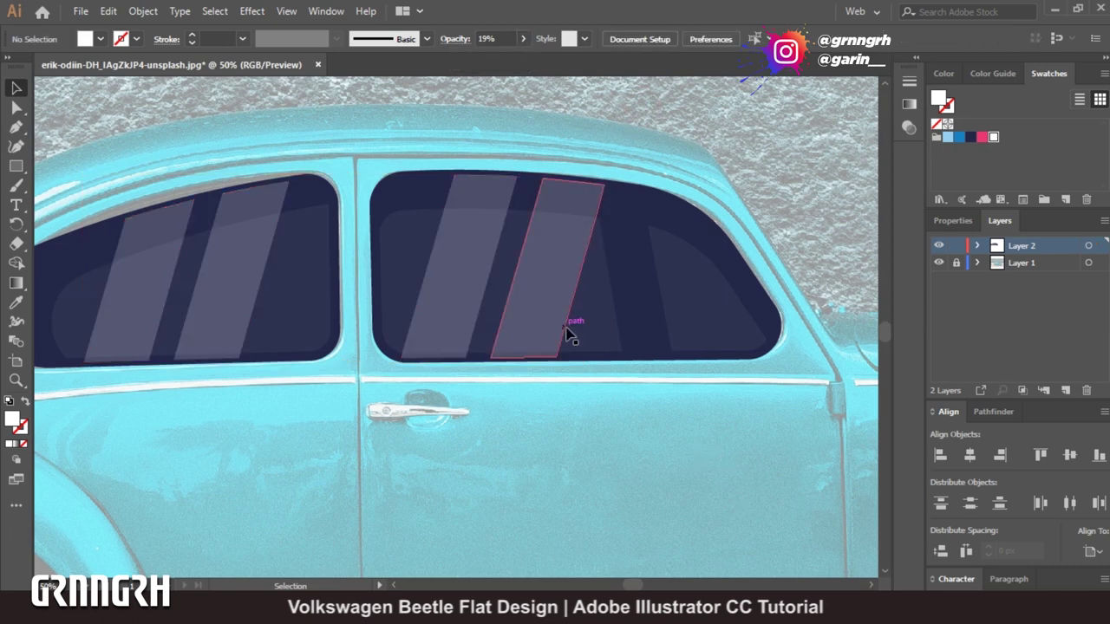
key("ctrl+minus")
key("ctrl+minus")
key("ctrl+minus")
key("ctrl+minus")
key("ctrl+plus")
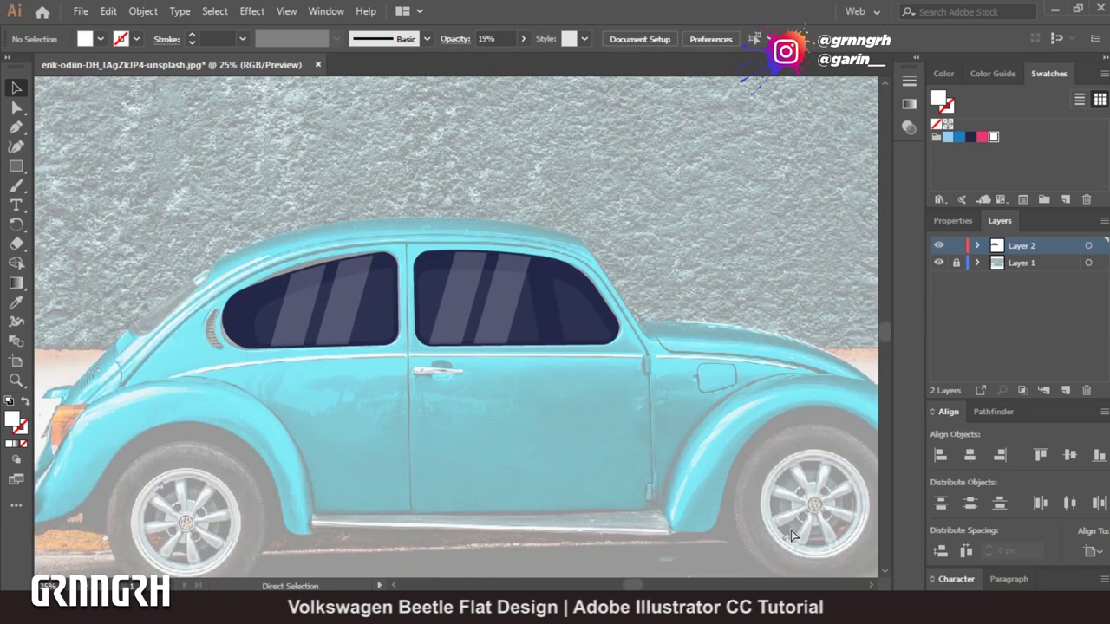
key("ctrl+plus")
key("ctrl+plus")
key("ctrl+plus")
left_click_drag(529, 345, 585, 335)
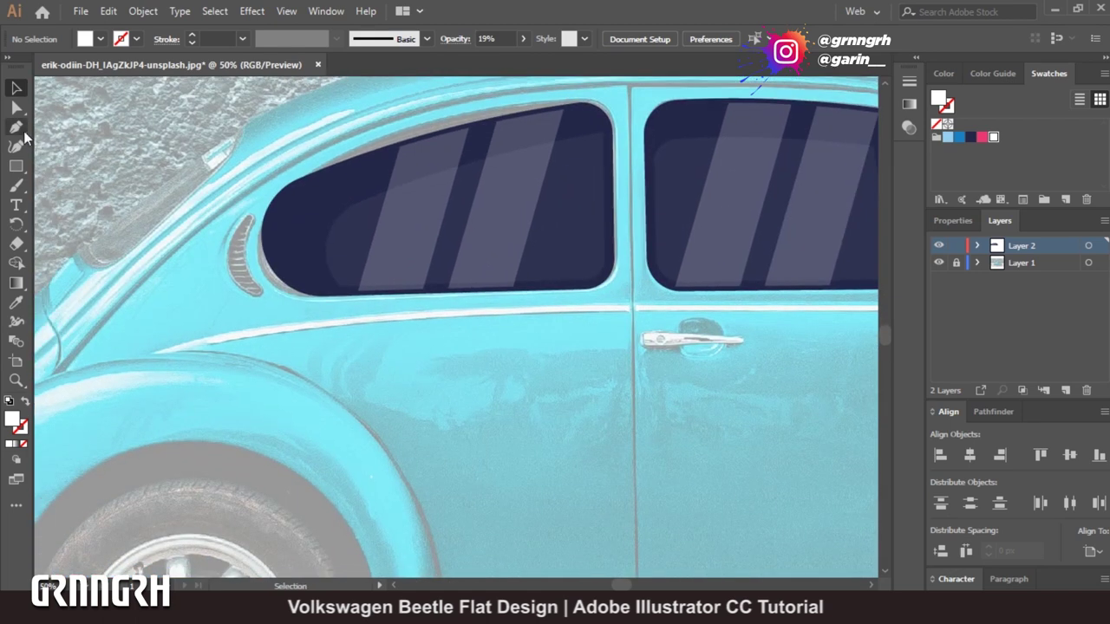
Trace a first curved rear fender path and remove its fill.
scroll(208, 373, "down", 3)
scroll(236, 386, "left", 5)
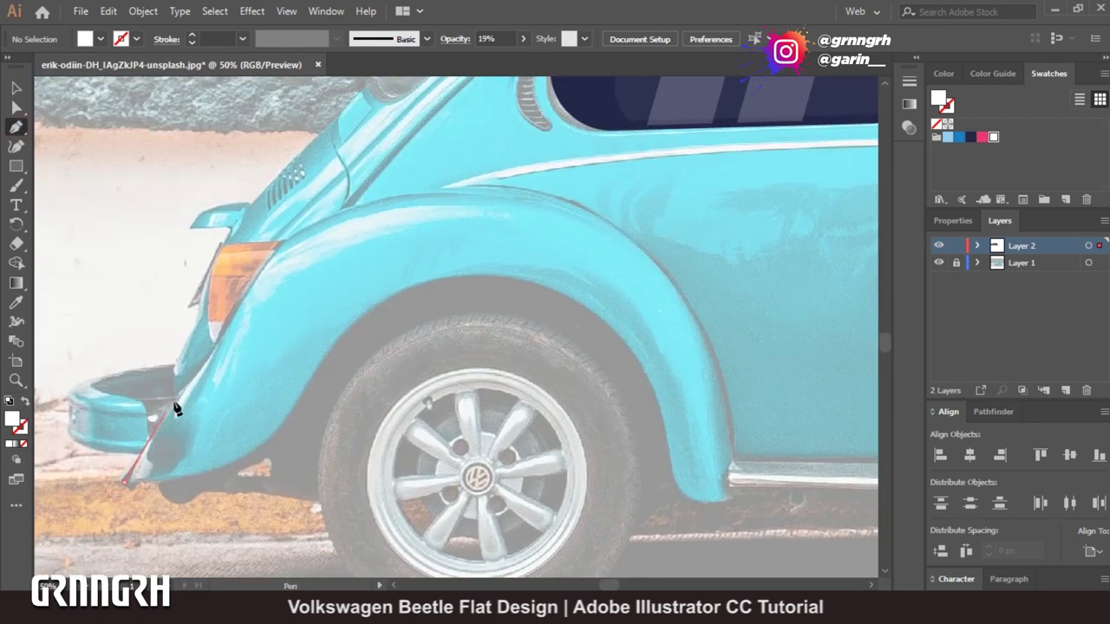
left_click(283, 239)
left_click_drag(555, 193, 671, 235)
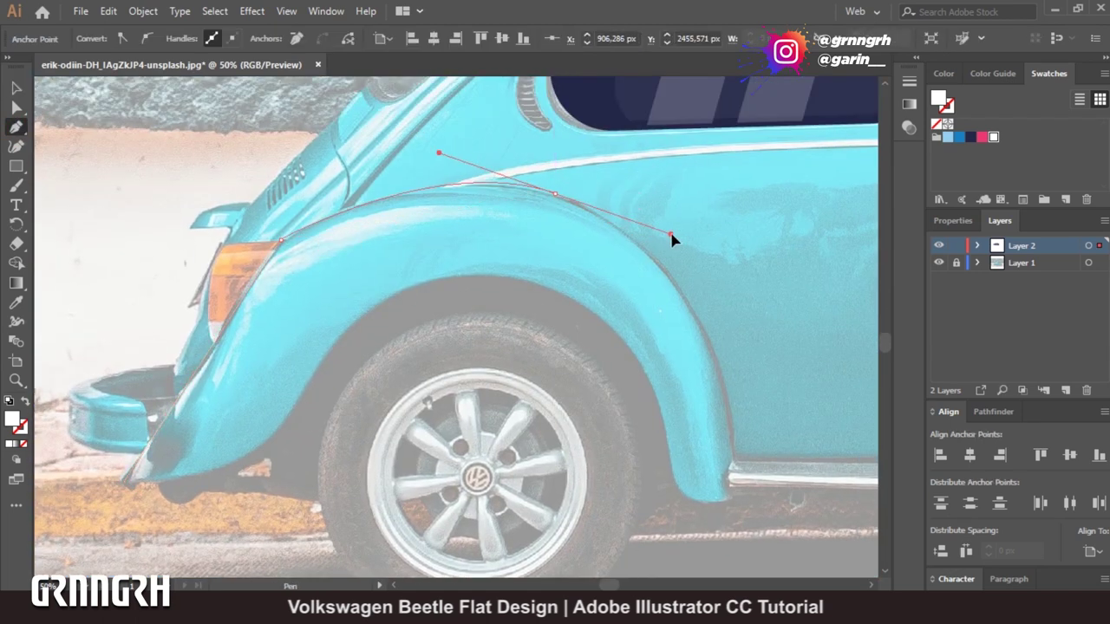
left_click_drag(733, 455, 738, 512)
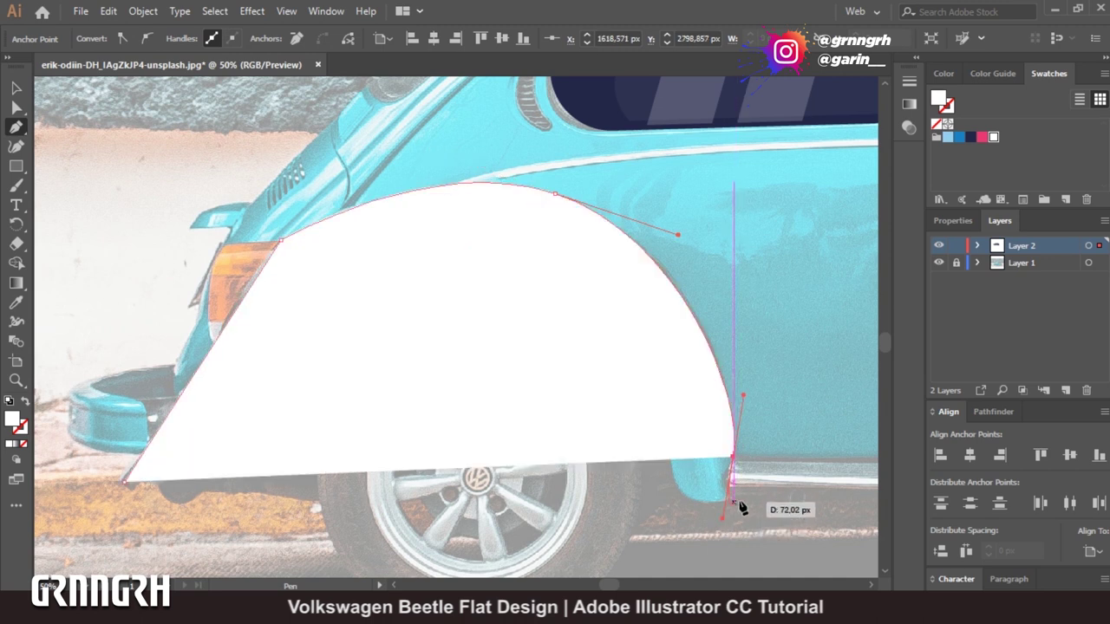
left_click(165, 195, "ctrl")
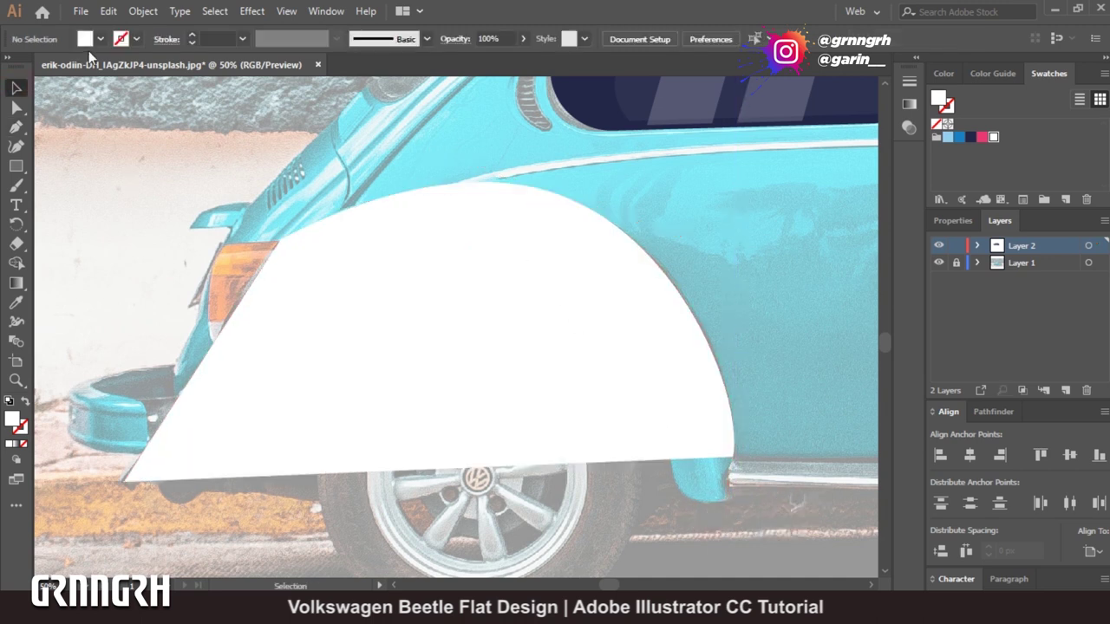
left_click(261, 303)
key("slash")
Redraw the rear fender as a closed outline around the wheel arch.
left_click(218, 136)
left_click(16, 128)
left_click(373, 196)
left_click_drag(704, 337, 718, 373)
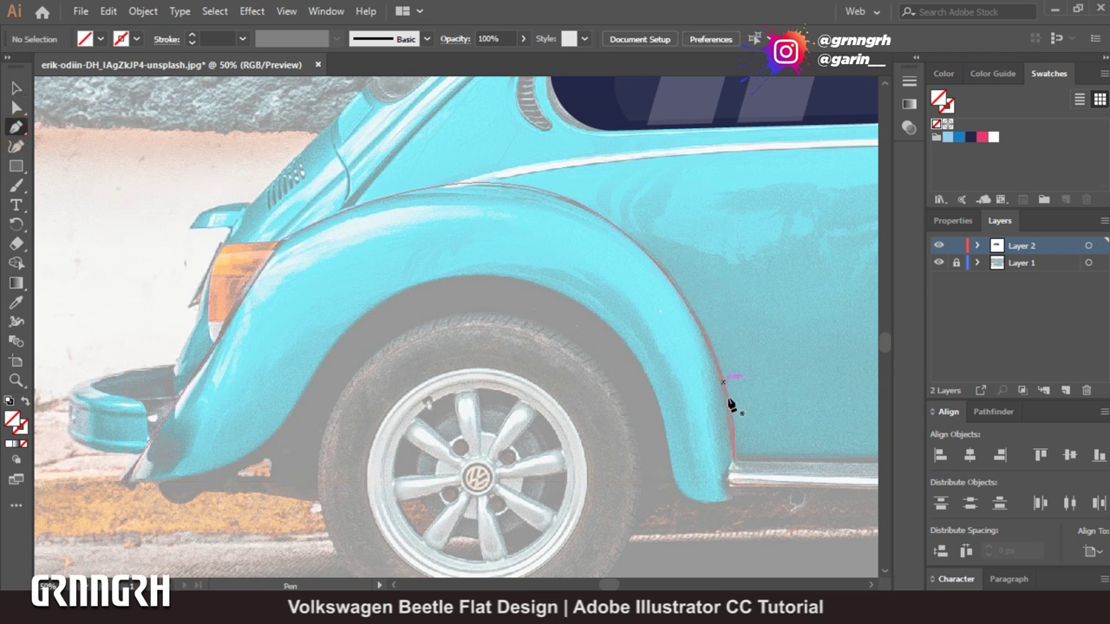
left_click(732, 460)
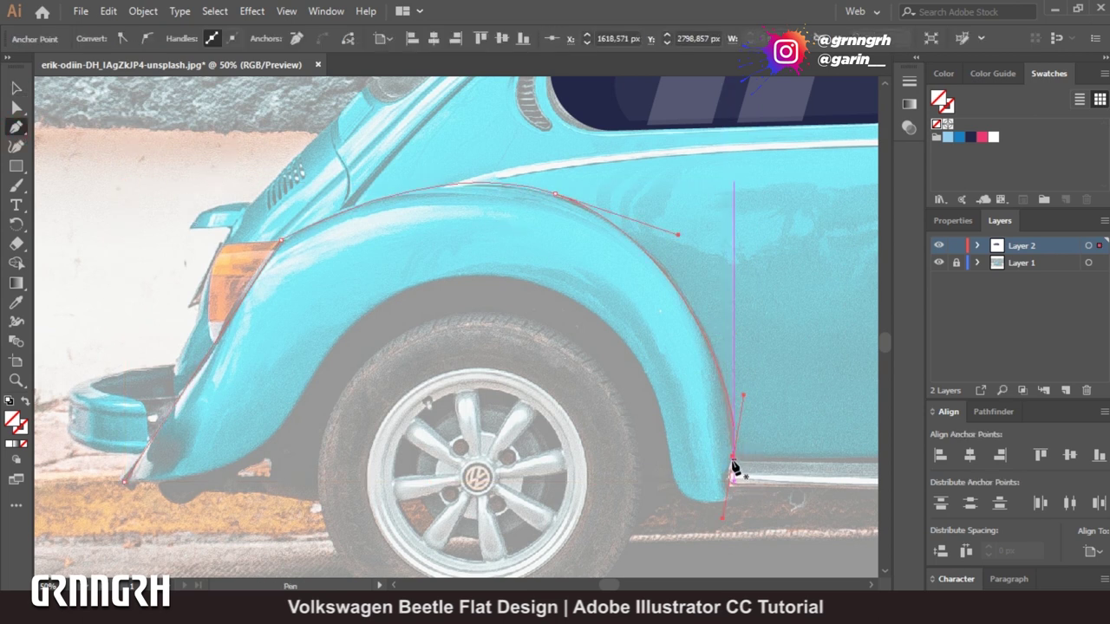
left_click_drag(754, 467, 458, 347)
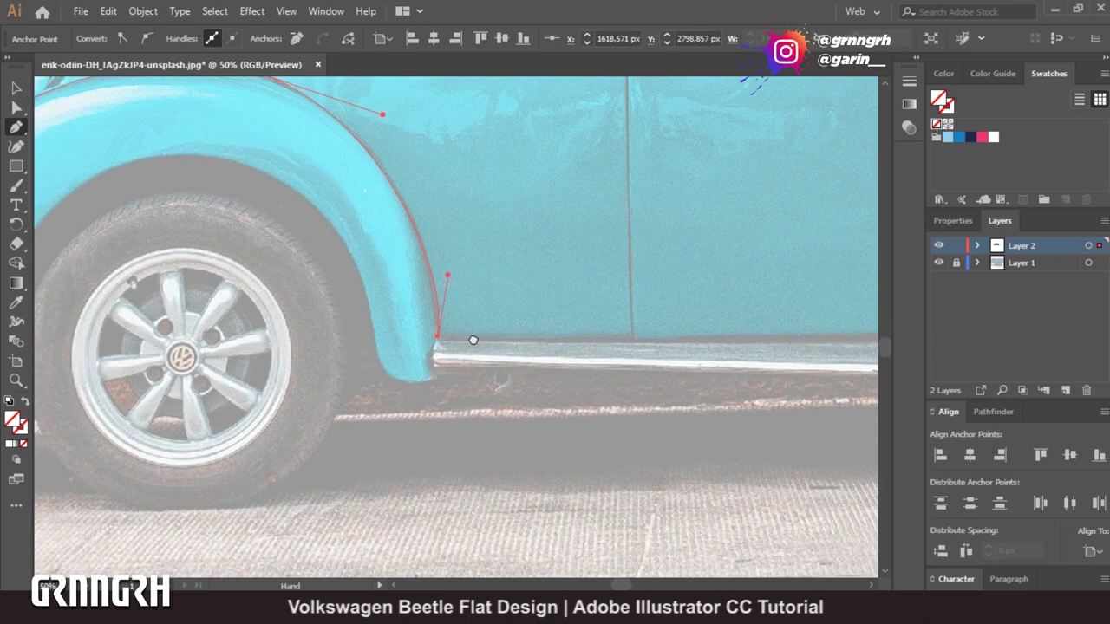
left_click(433, 376)
left_click_drag(373, 359, 635, 381)
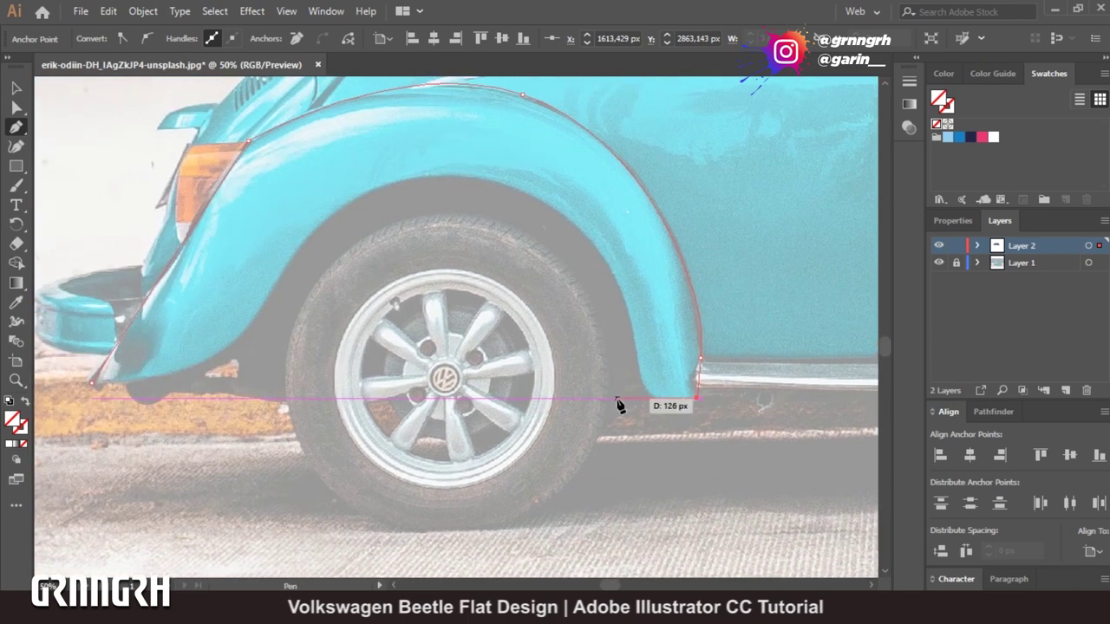
left_click(643, 402)
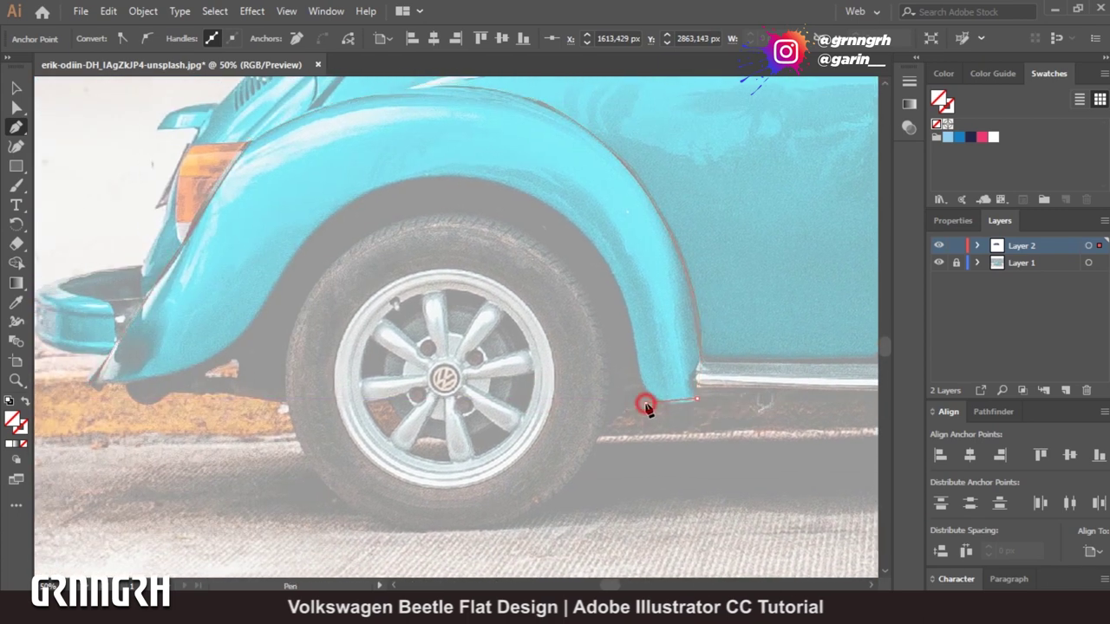
left_click(282, 404)
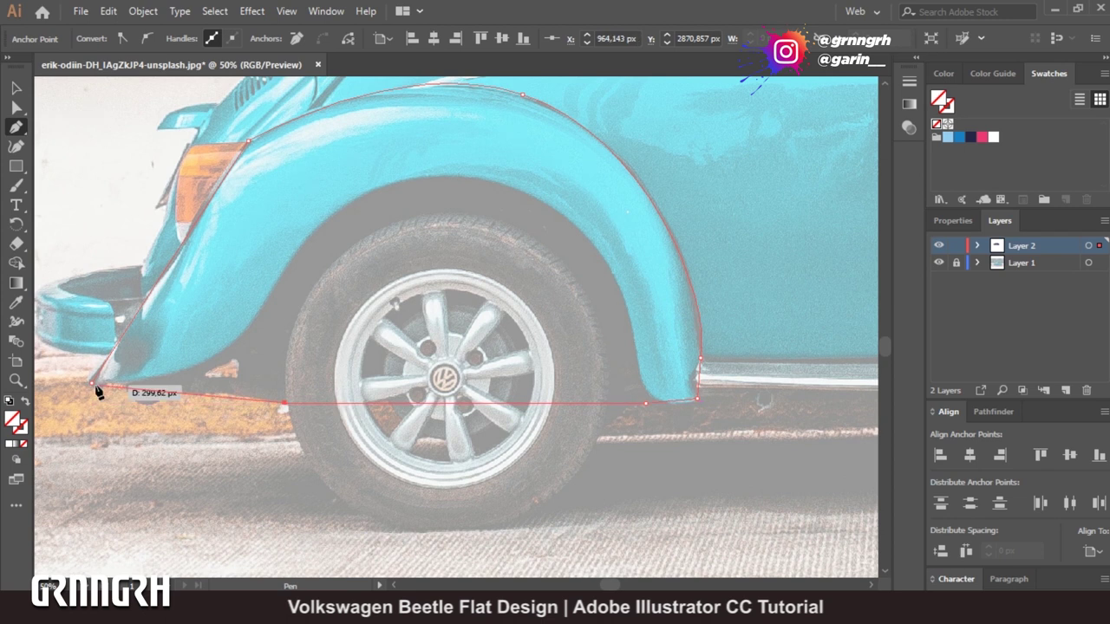
left_click(93, 384)
Draw a circle centred over the rear wheel.
key("ctrl+minus")
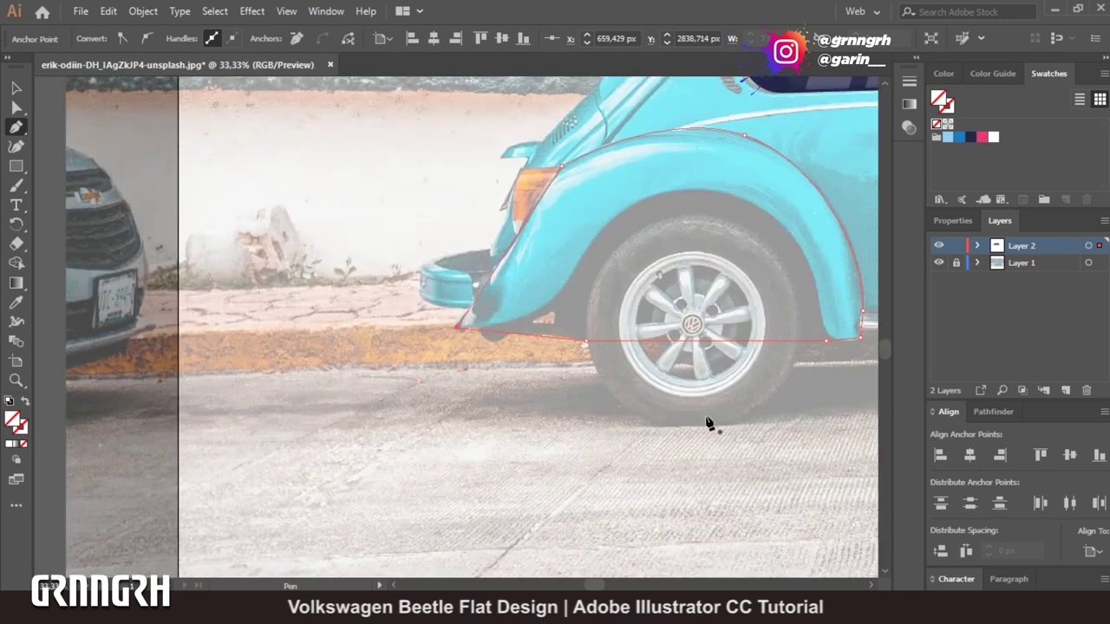
left_click_drag(711, 426, 421, 404)
left_click_drag(16, 166, 54, 203)
left_click_drag(257, 181, 525, 447)
key("v")
left_click_drag(432, 439, 443, 439)
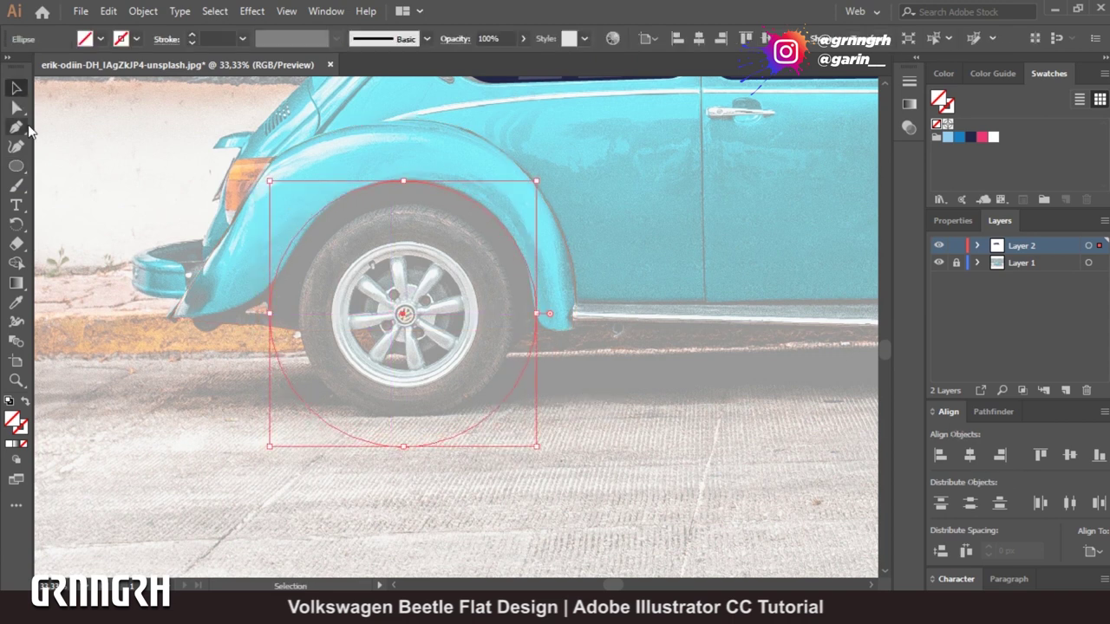
left_click(190, 297)
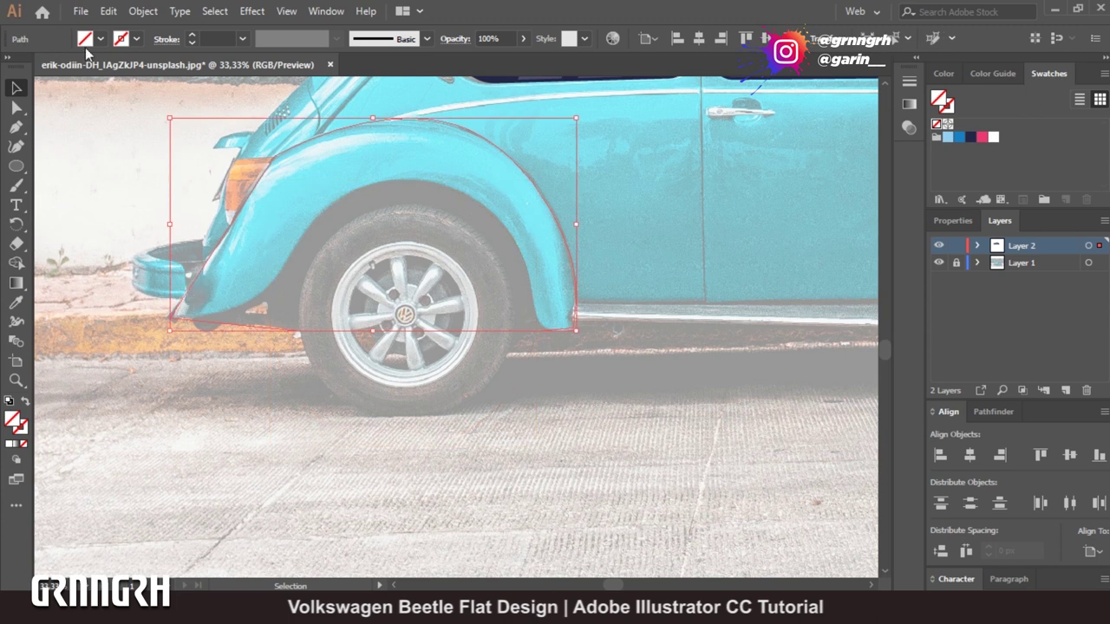
Fill the fender blue and cut the wheel circle out of it with Shape Builder.
left_click(101, 39)
left_click(34, 80)
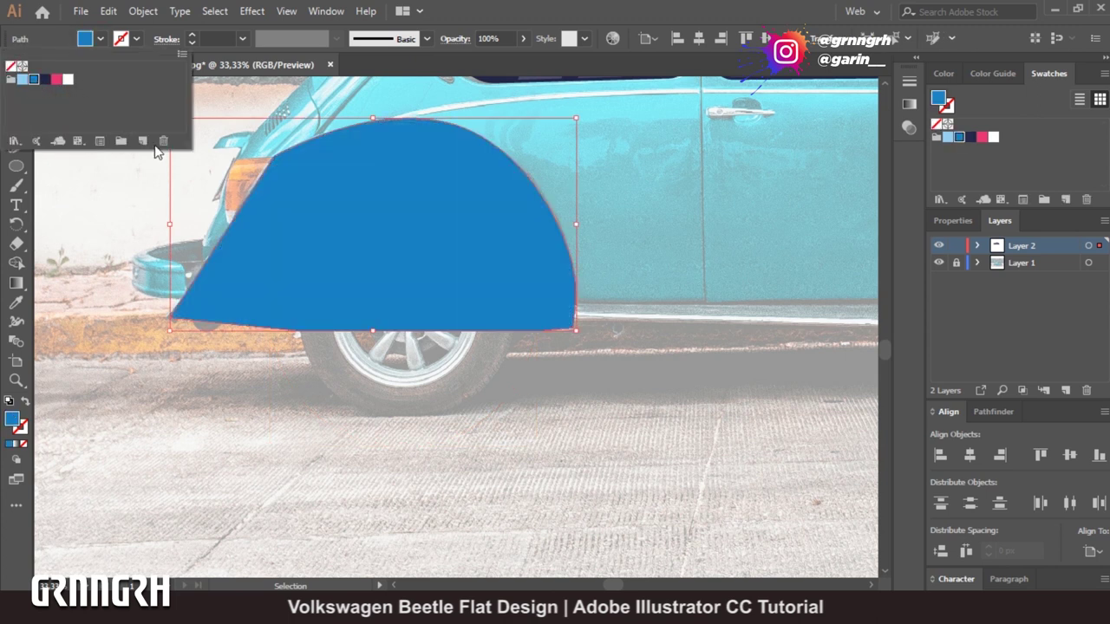
left_click(493, 423)
left_click(562, 242, "shift")
left_click(17, 263)
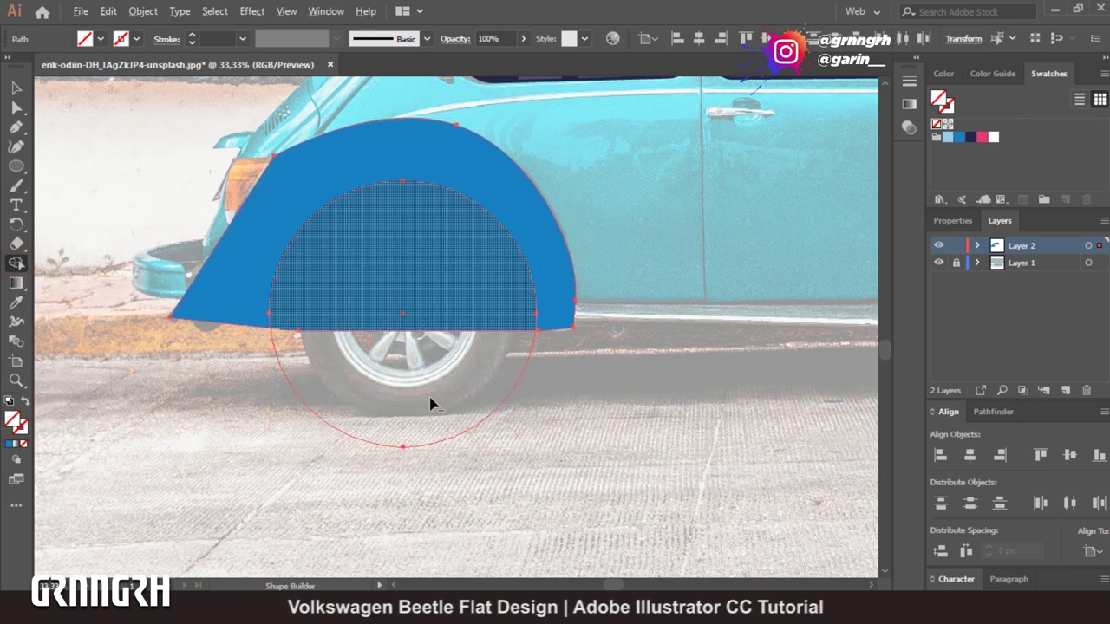
left_click(367, 321, "alt")
left_click(409, 396, "alt")
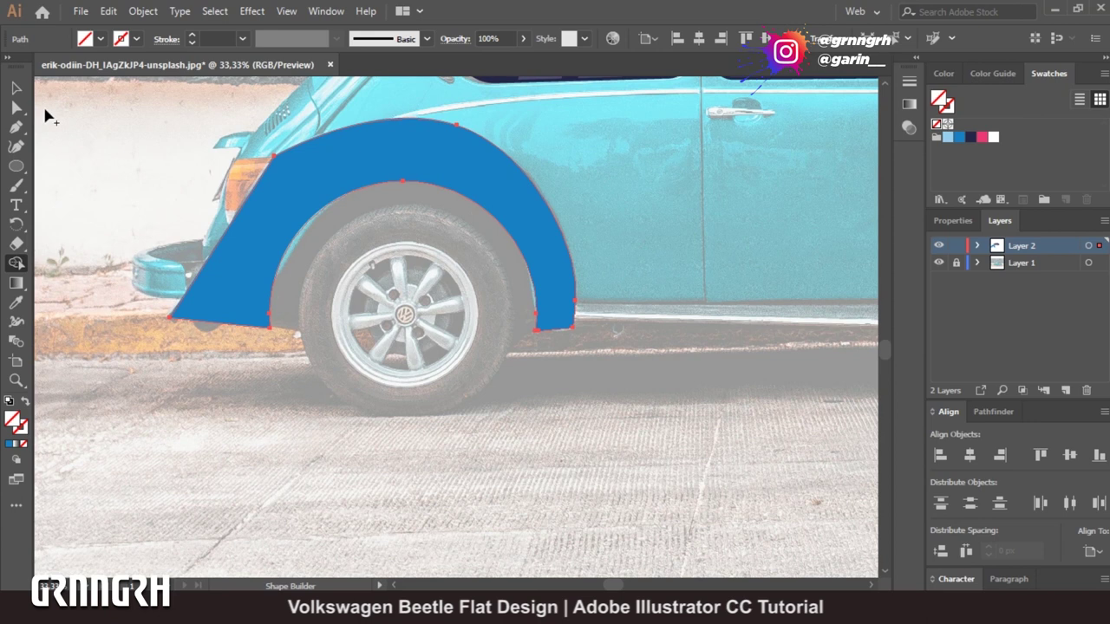
key("v")
left_click(388, 347)
Draw a curve across the fender's lower front corner and delete the piece below it.
left_click(17, 127)
left_click(171, 319)
left_click_drag(275, 276, 327, 224)
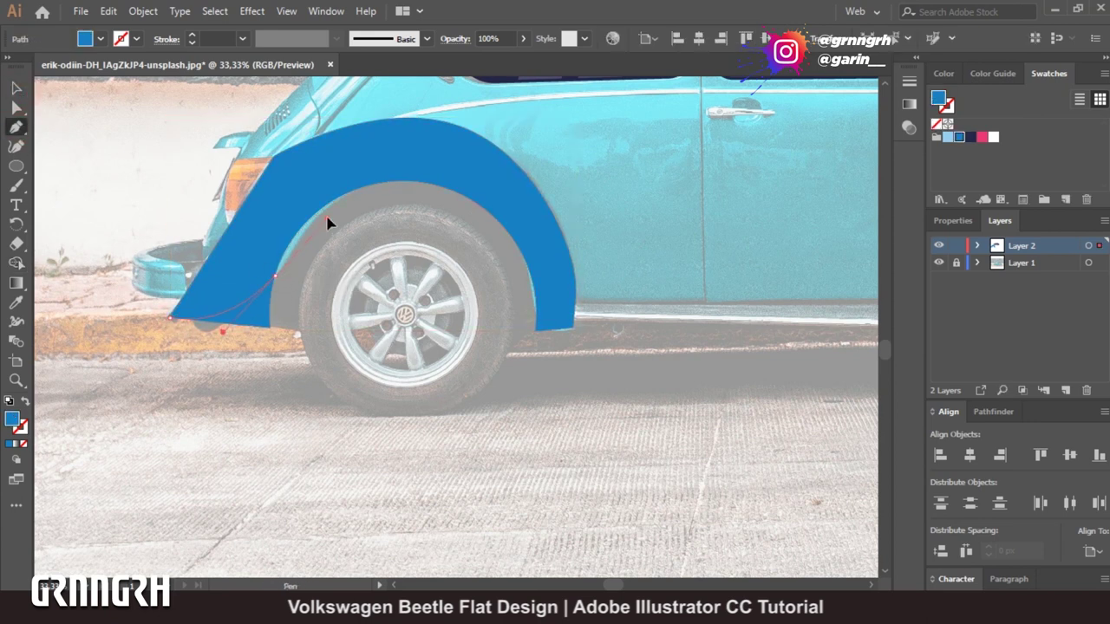
key("Escape")
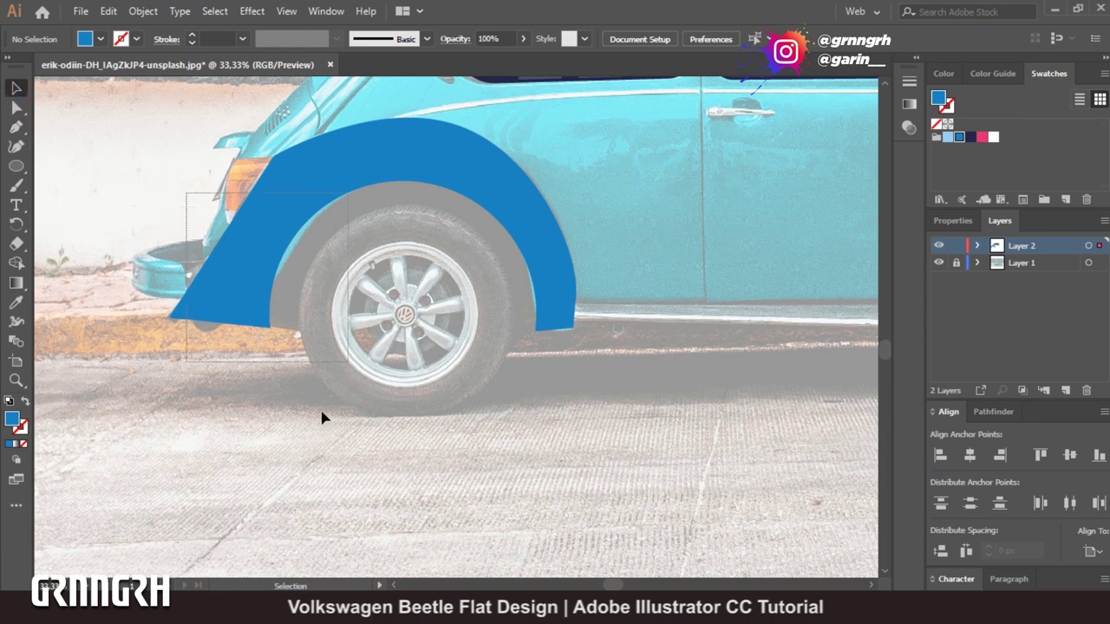
left_click_drag(572, 394, 169, 119)
key("shift+m")
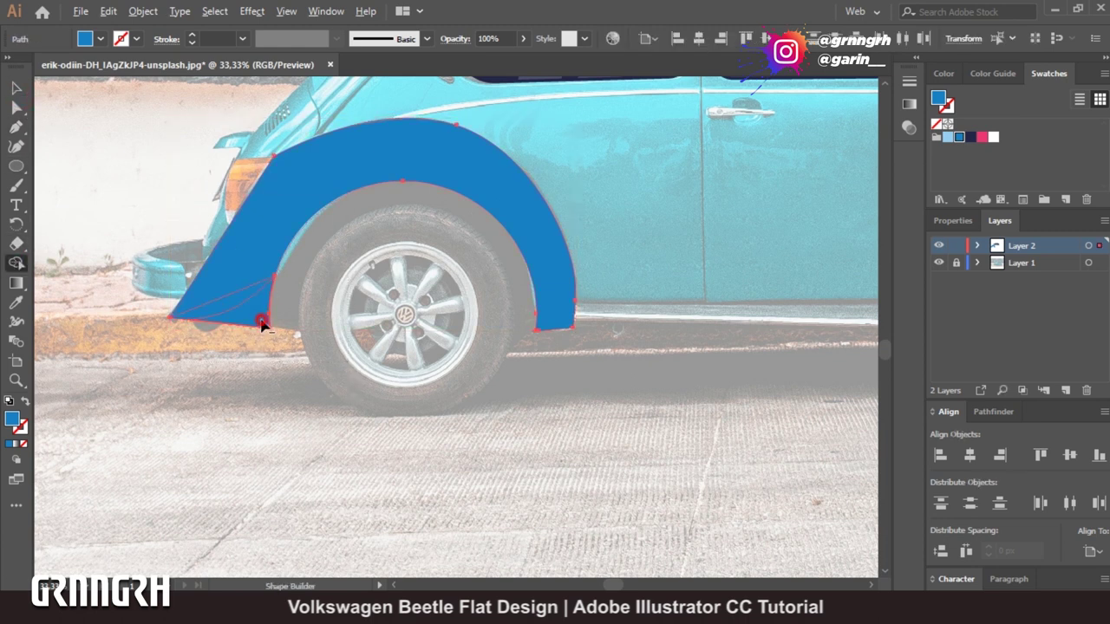
left_click(262, 324, "alt")
key("v")
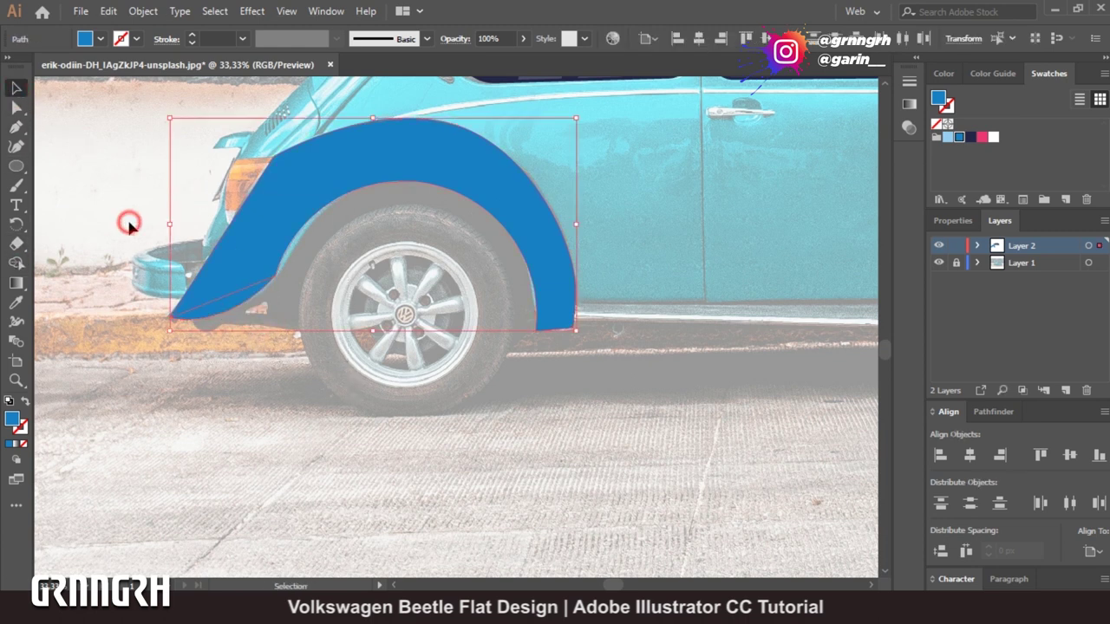
left_click(128, 225)
Adjust the fender's anchors to smooth the inner curve near the corner.
left_click(252, 260)
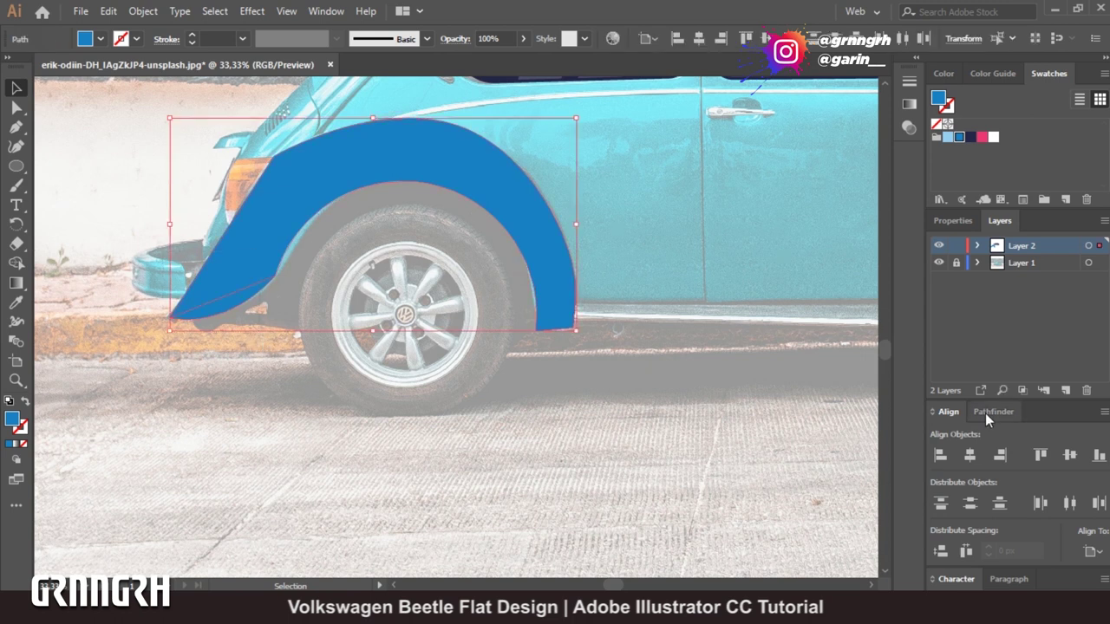
left_click(990, 411)
left_click(15, 126)
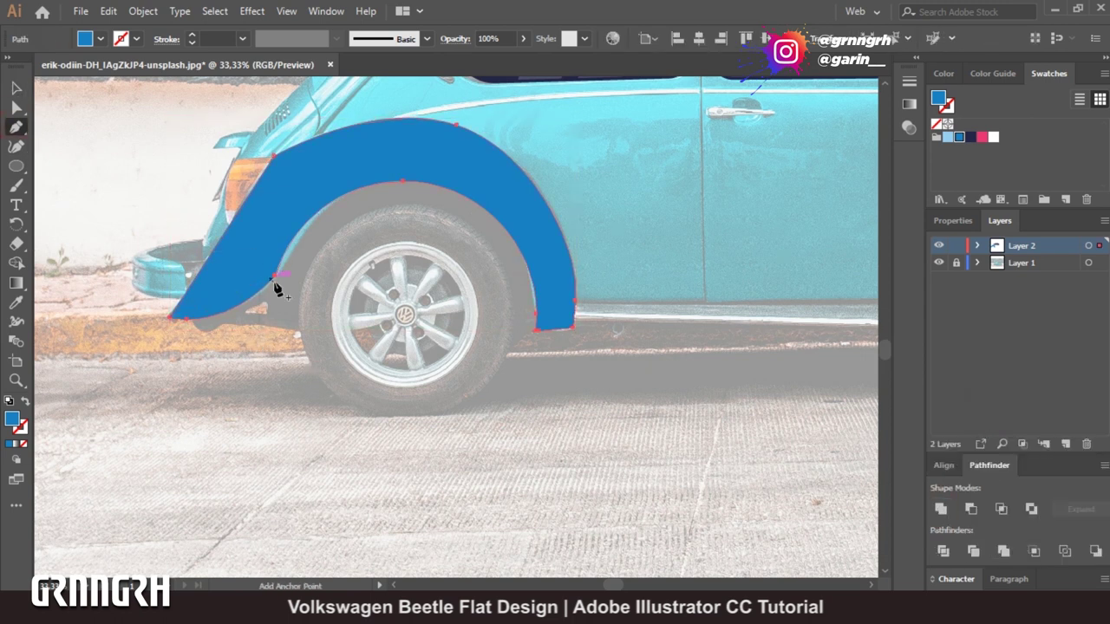
left_click_drag(272, 277, 251, 303)
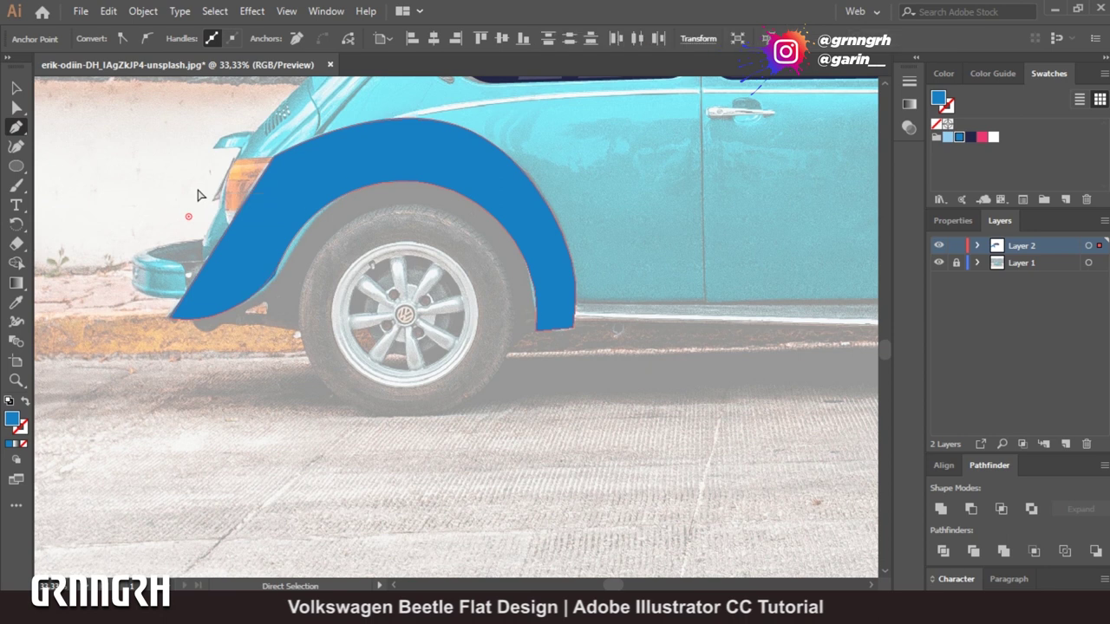
key("v")
left_click(706, 439)
scroll(518, 289, "up", 3)
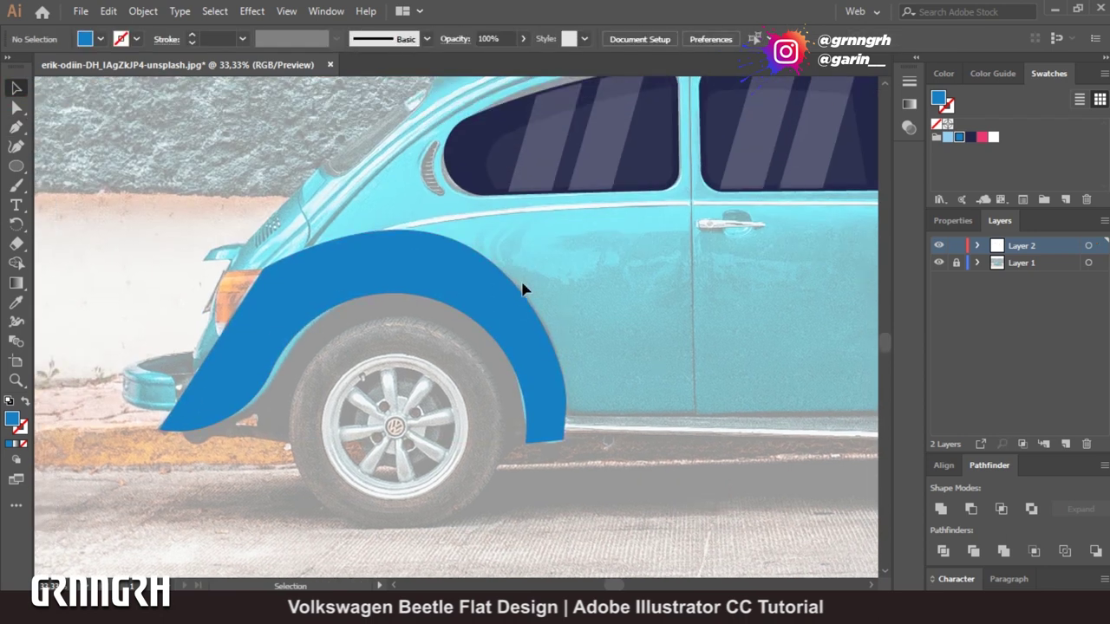
Pen-trace the closed front fender outline over the photo, after deleting a stray rectangle.
scroll(577, 334, "right", 10)
left_click_drag(569, 189, 693, 309)
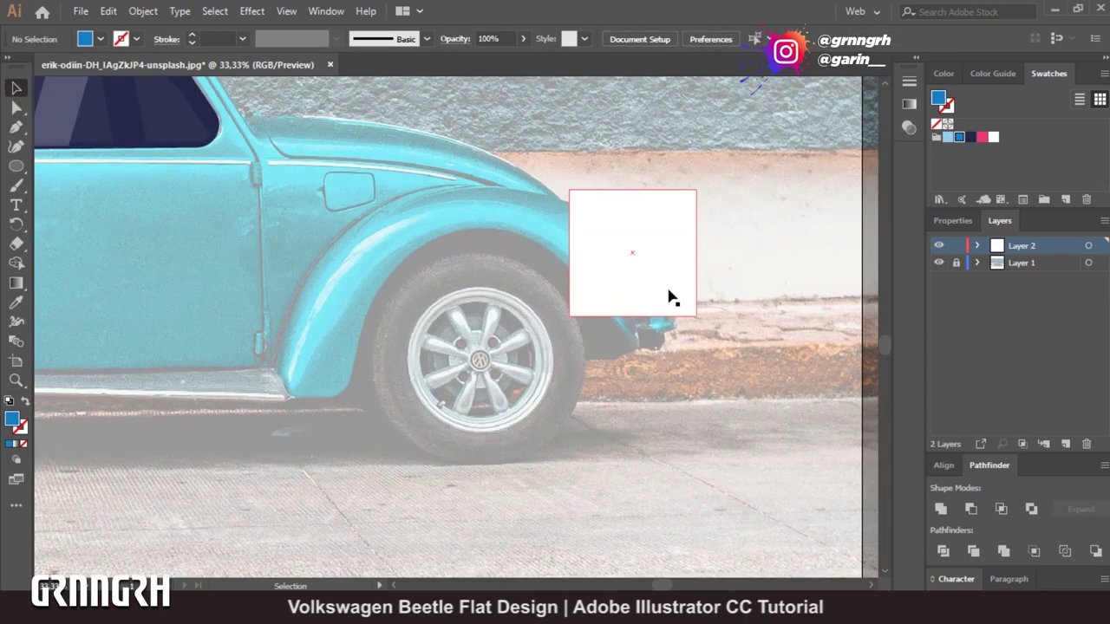
key("Delete")
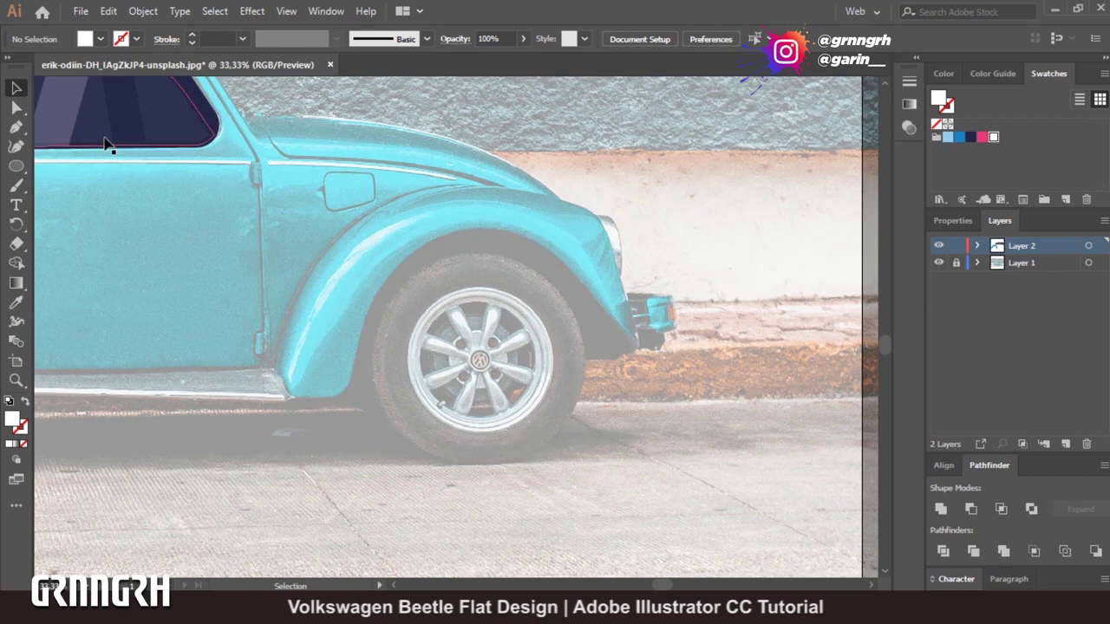
left_click(17, 130)
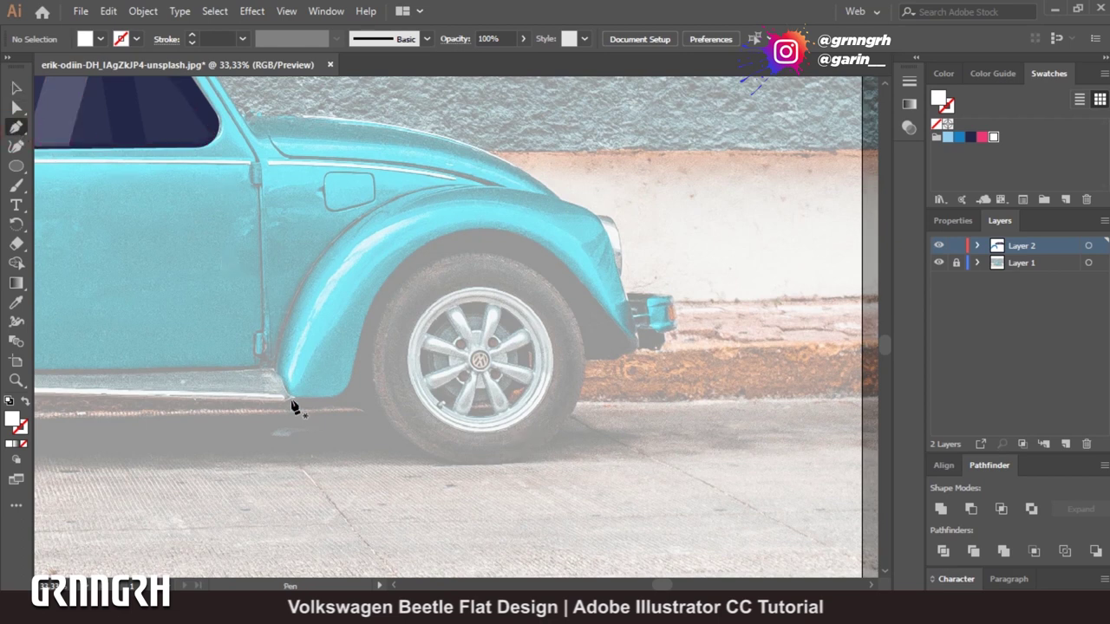
left_click(273, 363)
left_click_drag(588, 210, 712, 254)
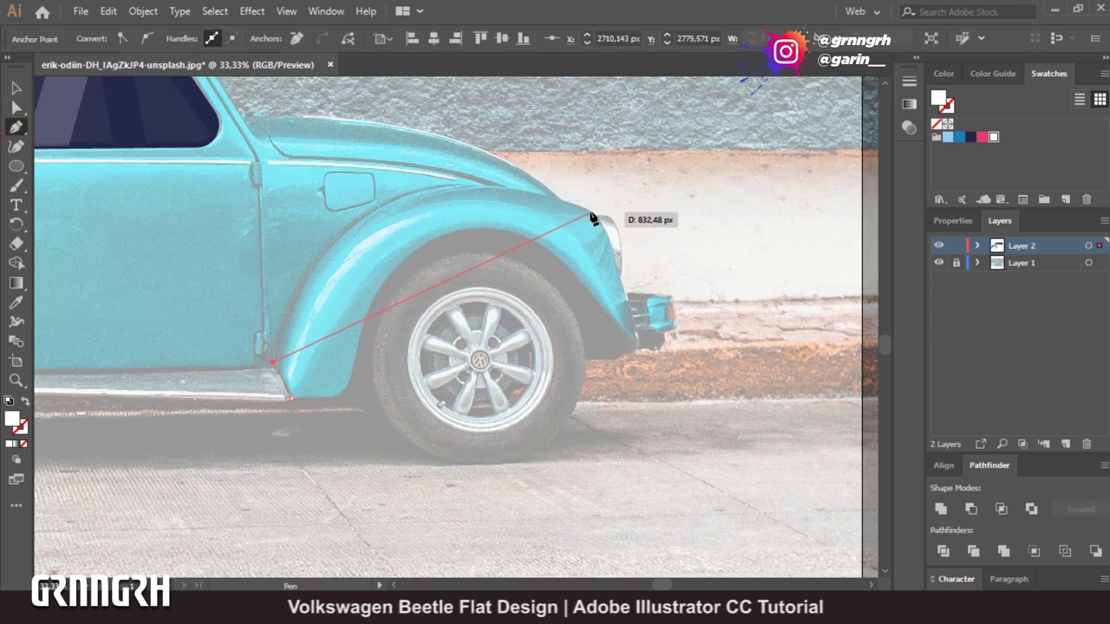
left_click(290, 399)
left_click_drag(466, 165, 325, 108)
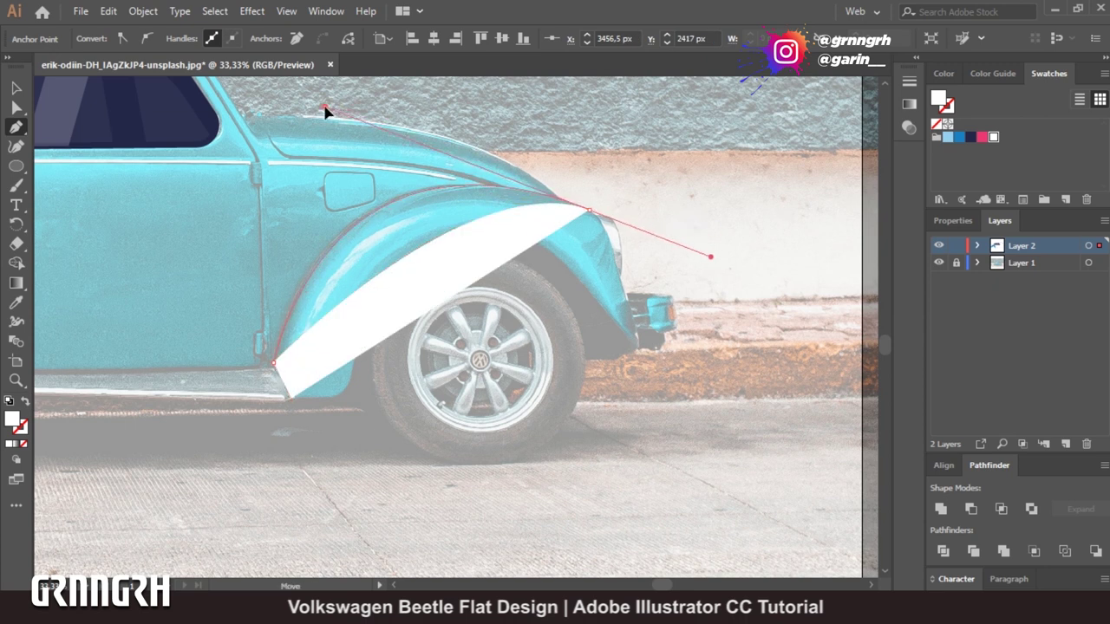
left_click(588, 210)
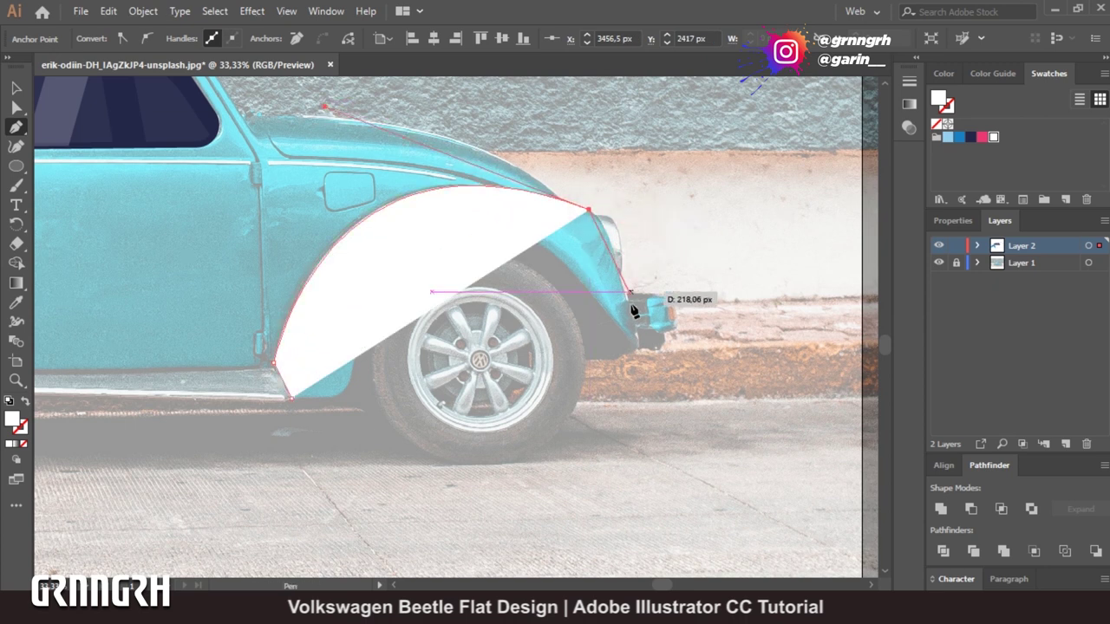
left_click(639, 346)
left_click(614, 359)
left_click(292, 399)
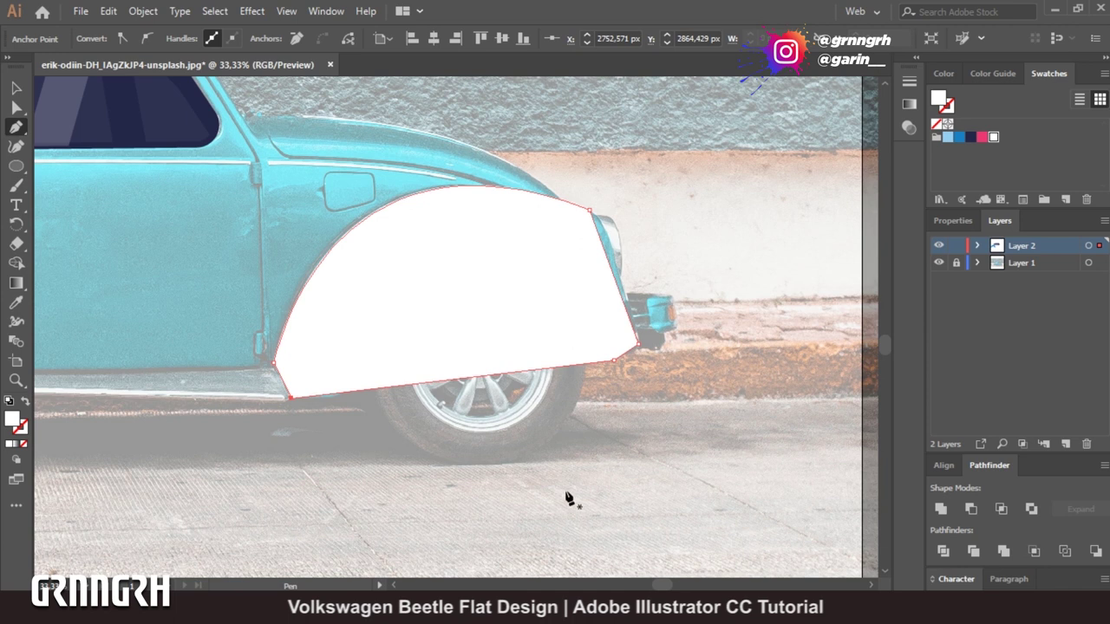
Set the front fender's fill to None so the photo shows through.
left_click(16, 87)
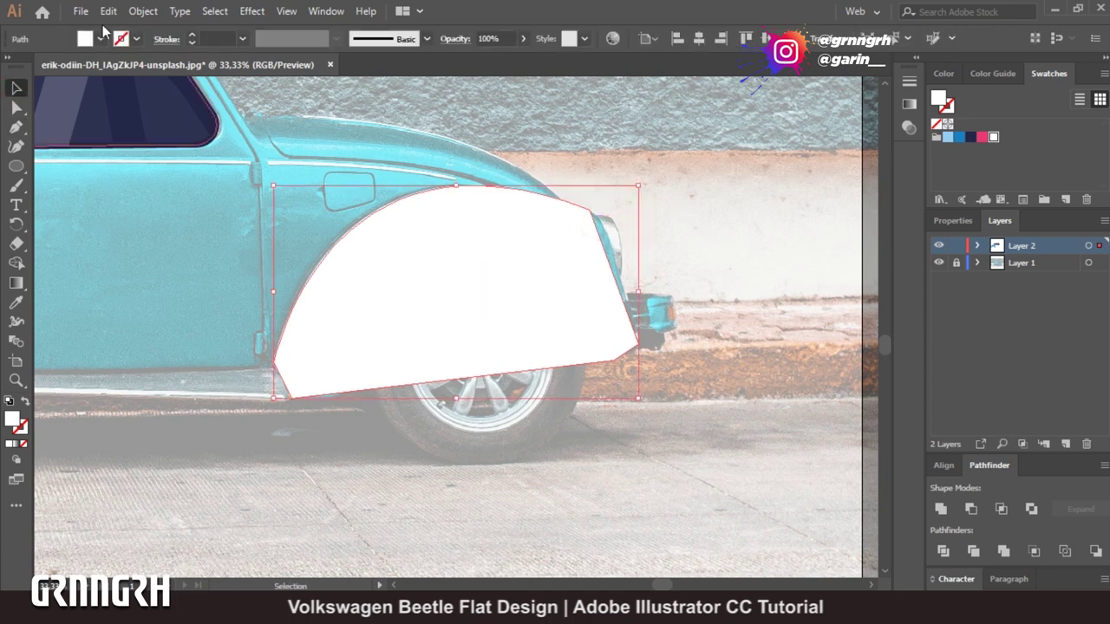
left_click(85, 38)
left_click(10, 65)
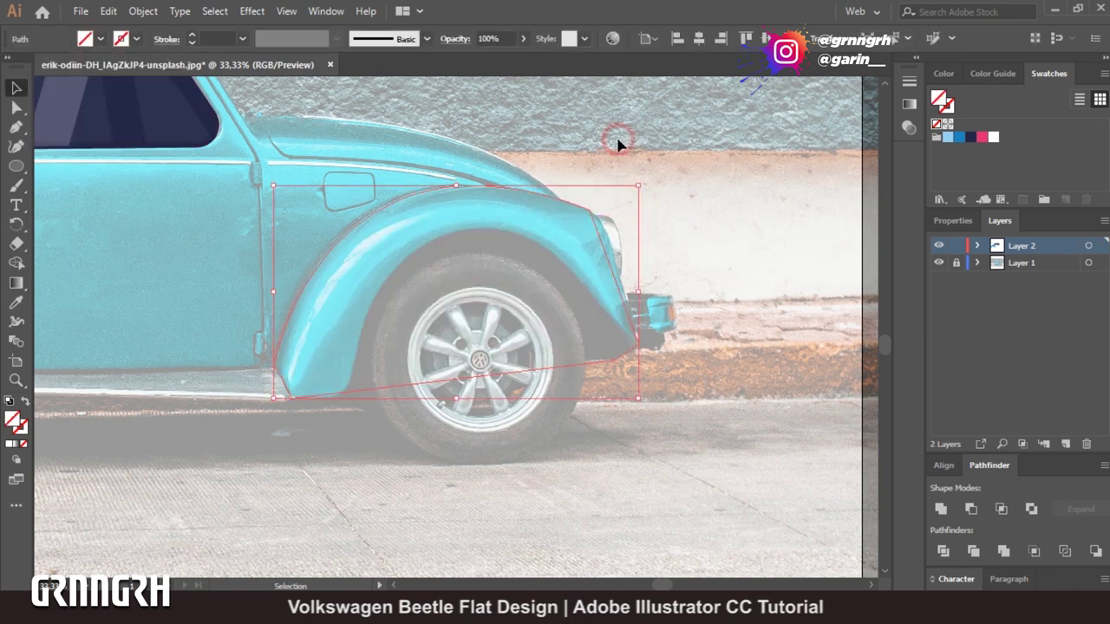
left_click(619, 141)
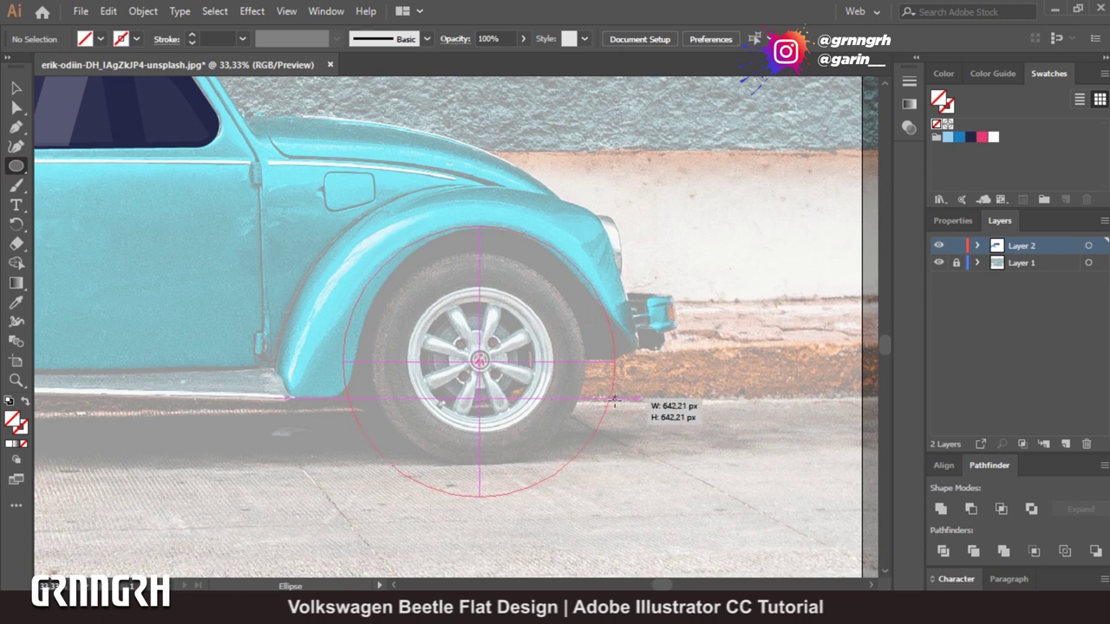
Draw a circle on the front wheel and Shape Builder-delete it to cut the arch.
left_click_drag(343, 225, 603, 483)
left_click(18, 90)
left_click_drag(595, 421, 604, 426)
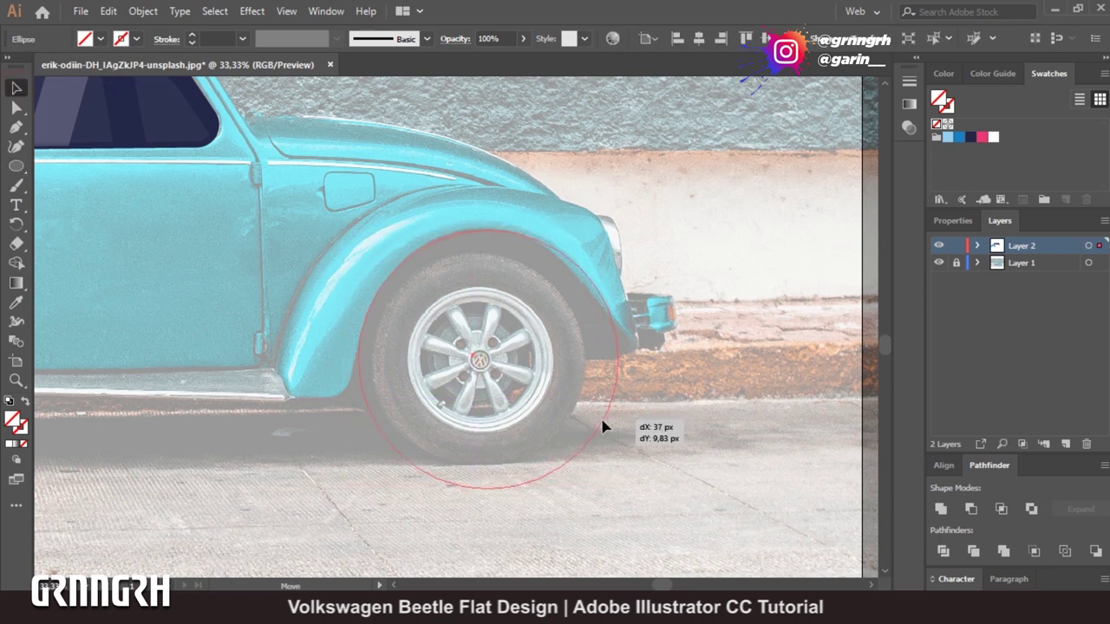
left_click(325, 290, "shift")
left_click(16, 262)
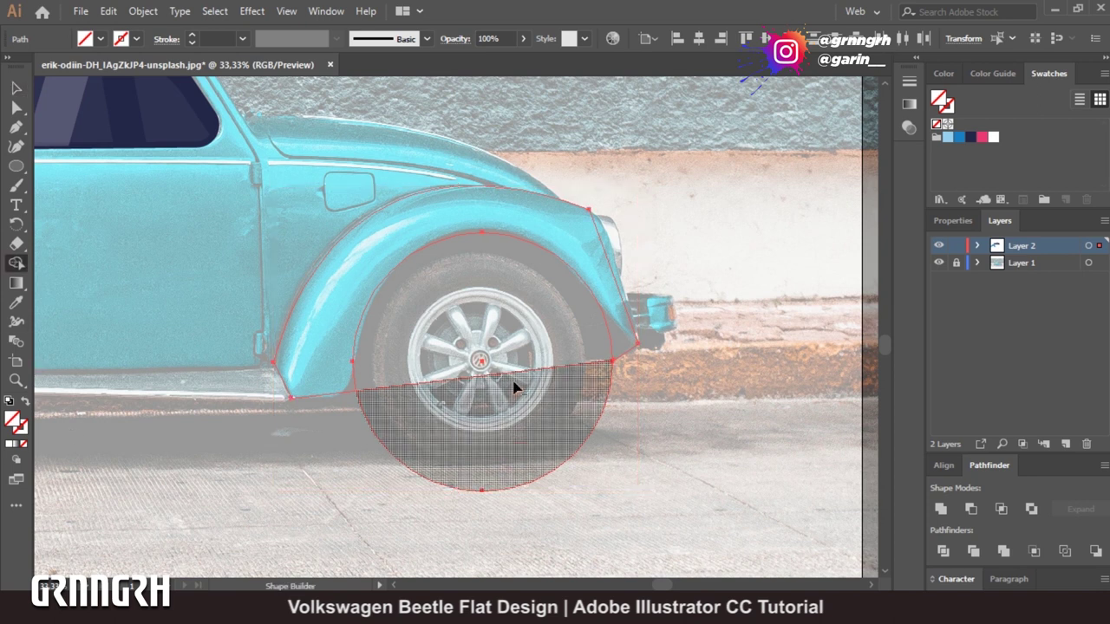
left_click_drag(532, 347, 515, 315)
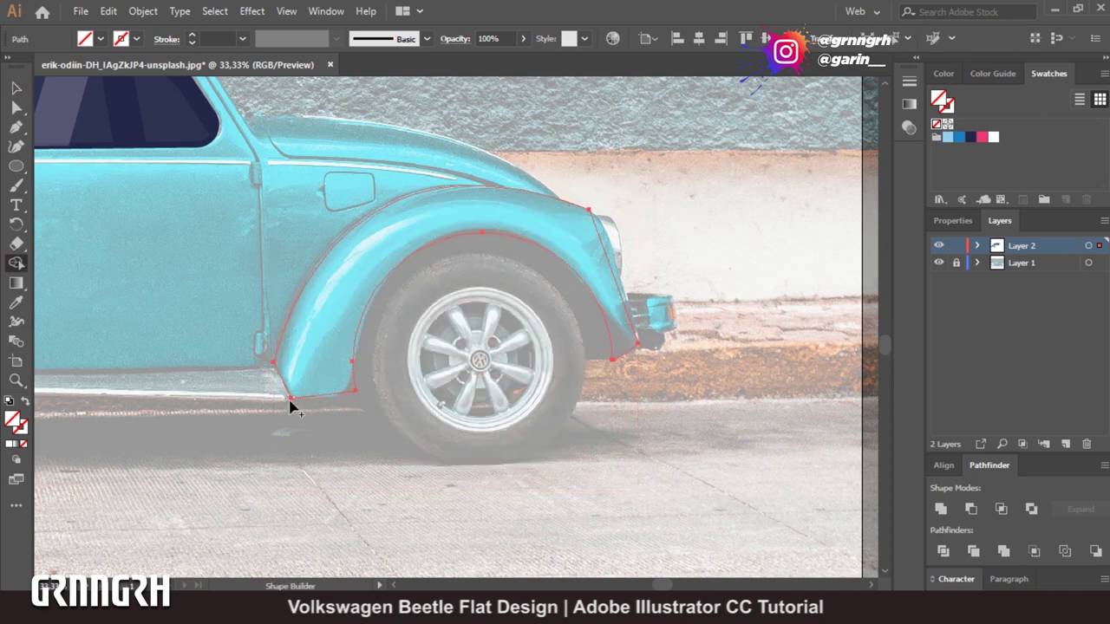
Draw a cutting curve at the bumper and delete the extra fender region behind it.
left_click(15, 127)
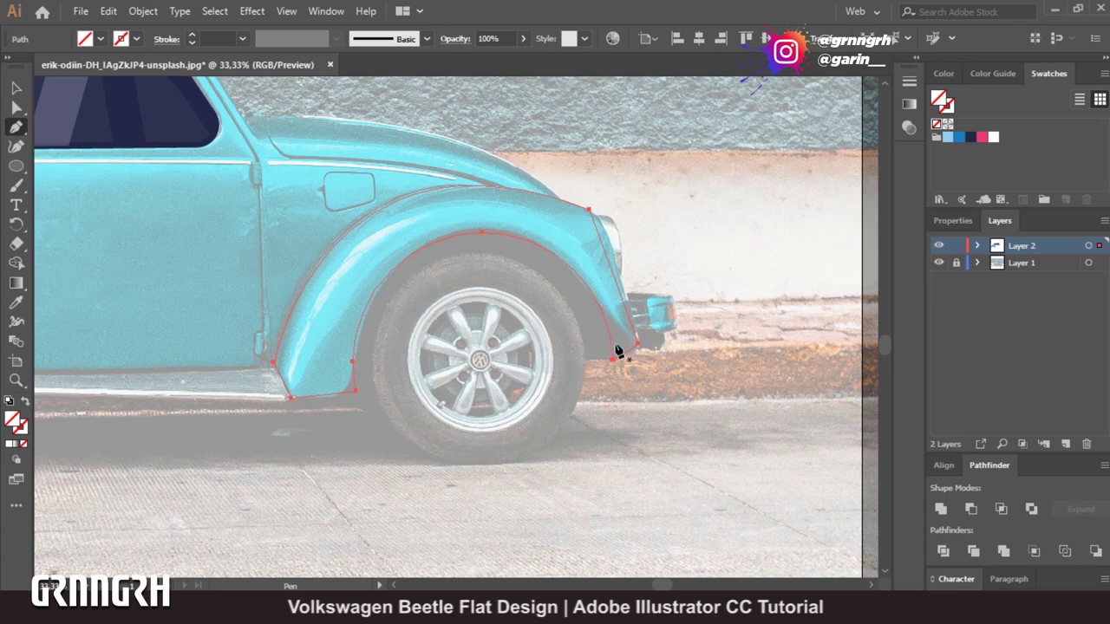
left_click(618, 324, "ctrl")
left_click(583, 280)
mouse_move(636, 340)
left_mouse_down()
mouse_move(652, 388)
mouse_move(564, 384)
left_mouse_up()
key("ctrl+z")
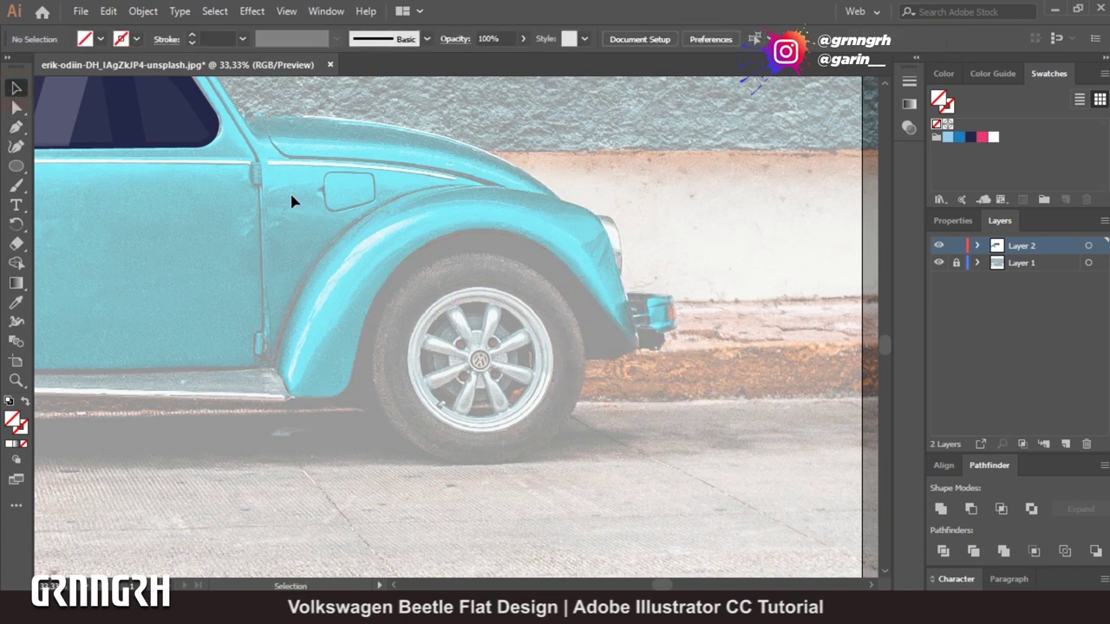
left_click_drag(314, 213, 488, 413)
left_click(15, 263)
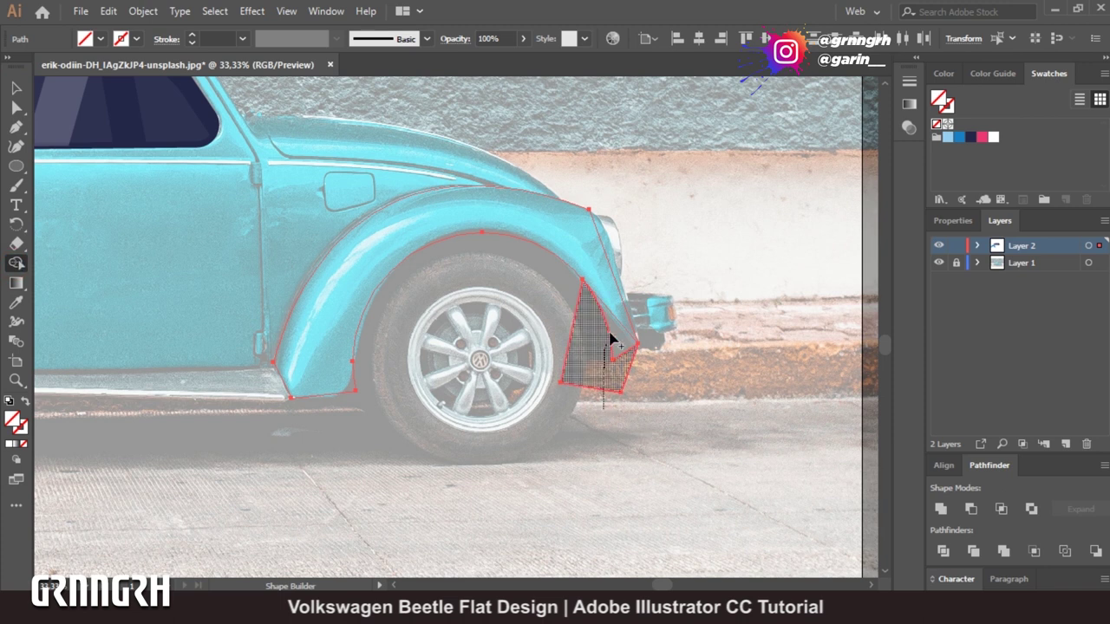
left_click(588, 383)
Add and adjust anchors to refine the fender's inner arch and bumper edge.
key("p")
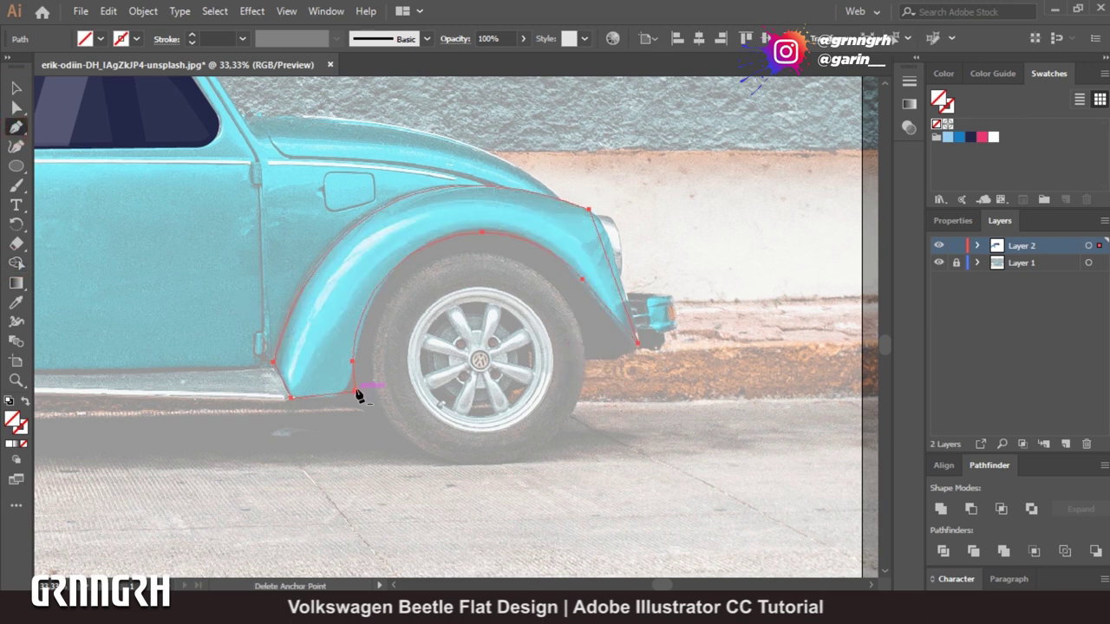
left_click(354, 386)
left_click(625, 325)
mouse_move(589, 210)
left_mouse_down()
mouse_move(325, 106)
mouse_move(517, 246)
left_mouse_up()
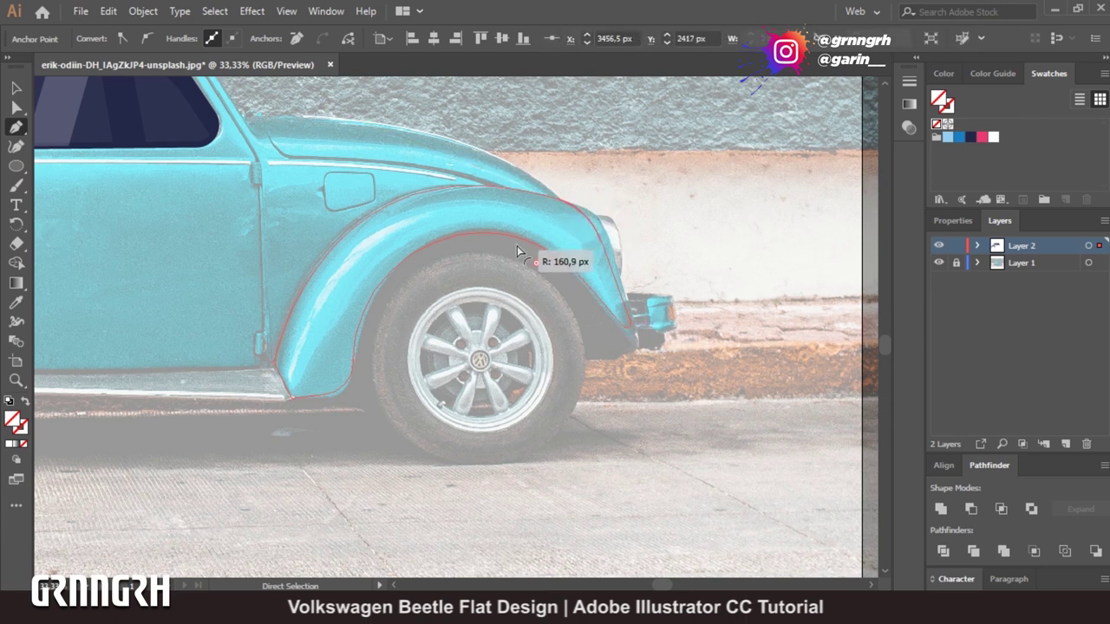
key("ctrl+shift+a")
left_click(16, 88)
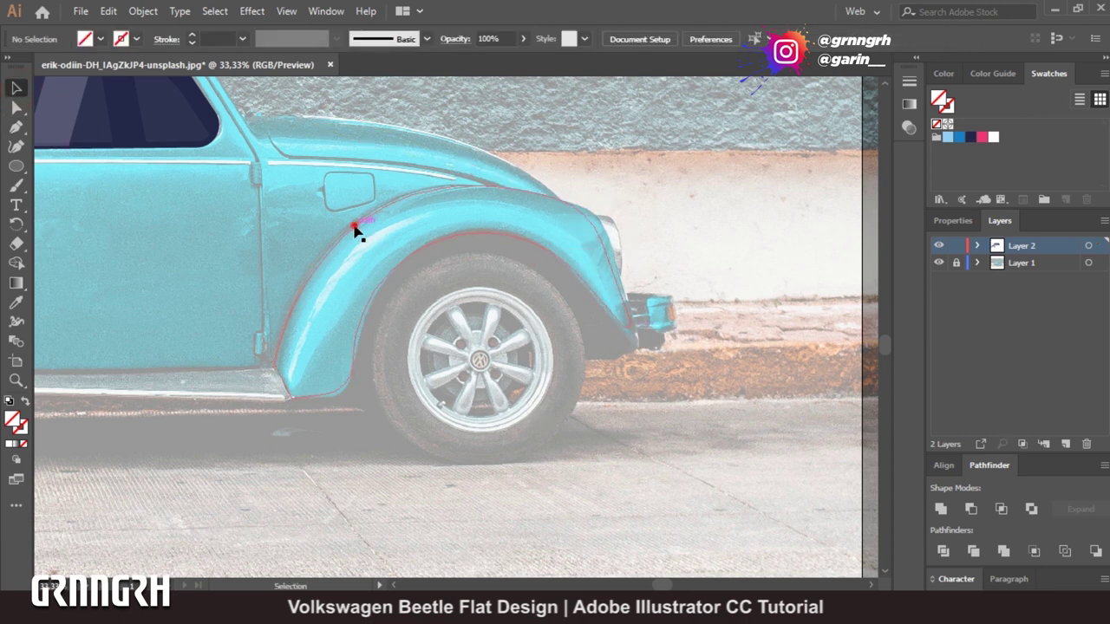
left_click(354, 228)
left_click(100, 38)
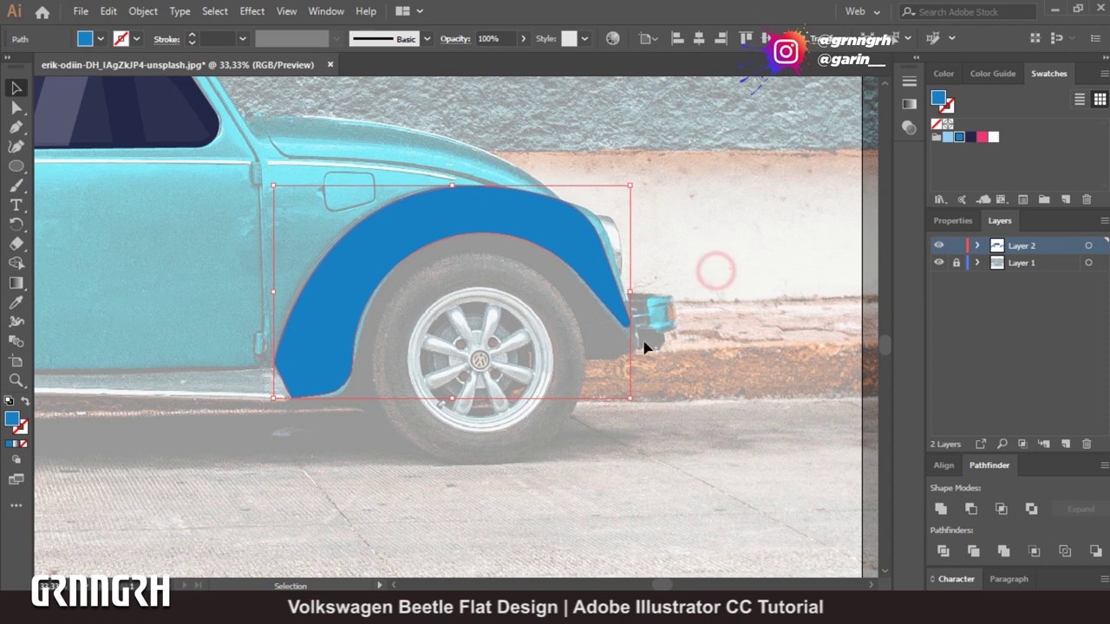
Fill the front fender with the car blue and bring the door and sill into view.
left_click(645, 347)
scroll(639, 426, "left", 3)
scroll(590, 463, "down", 2)
scroll(590, 466, "up", 2)
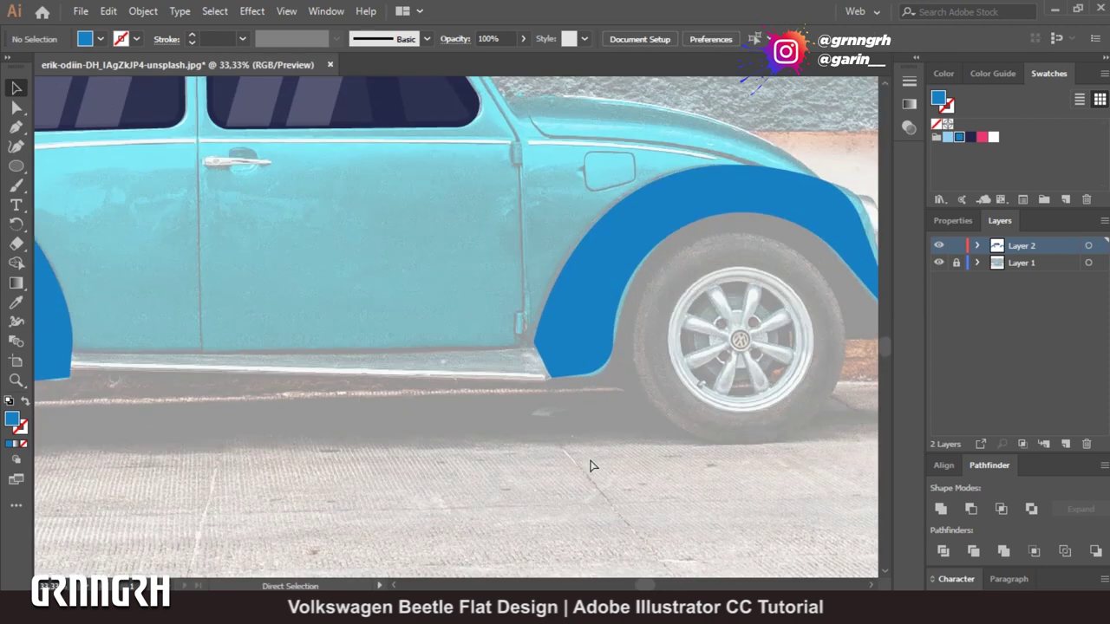
scroll(589, 466, "up", 1)
left_click_drag(589, 461, 697, 332)
Pen-trace a closed sill shape between the rear and front fenders.
key("p")
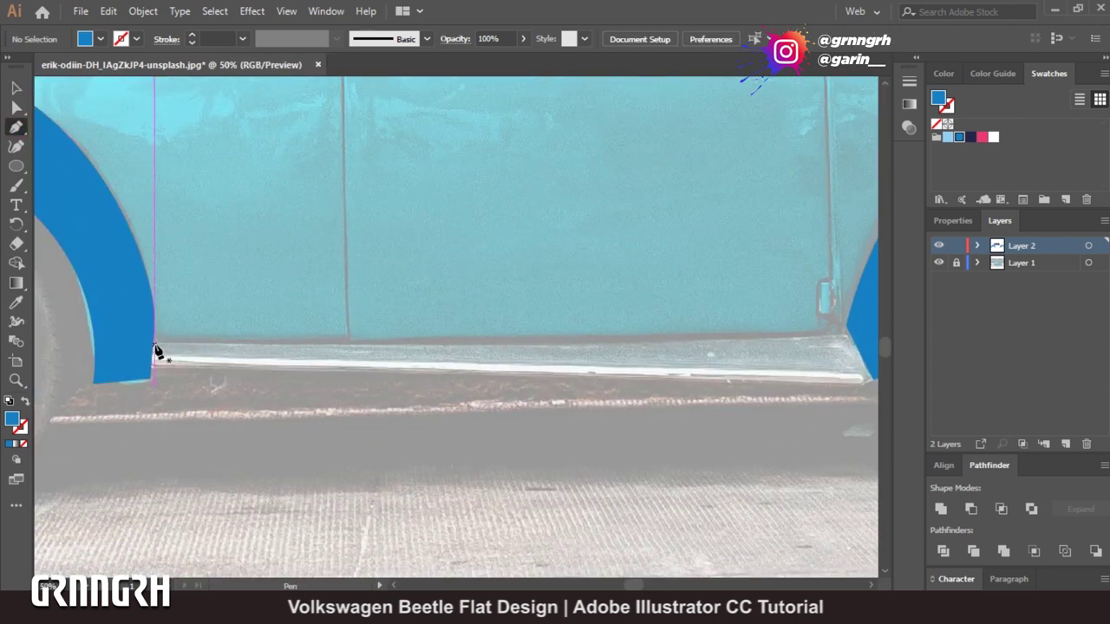
left_click(154, 343)
scroll(433, 347, "right", 2)
left_click(709, 301)
left_click(729, 347)
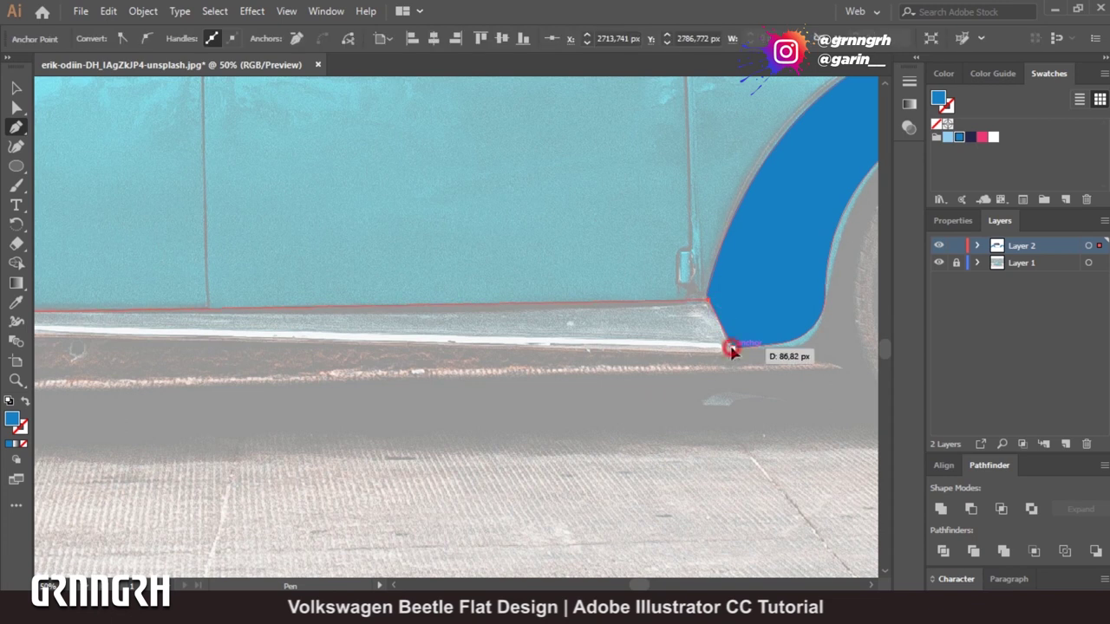
scroll(362, 355, "left", 3)
left_click(265, 329)
left_click(268, 294)
key("v")
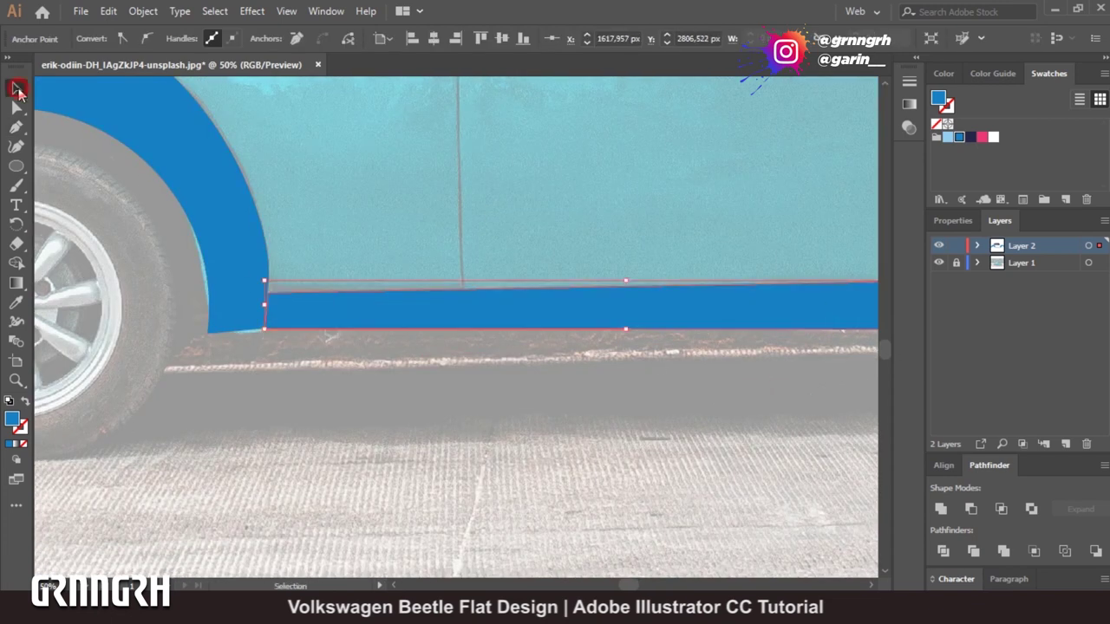
Fill the sill white and set its opacity to about 50%.
left_click(101, 39)
left_click(69, 87)
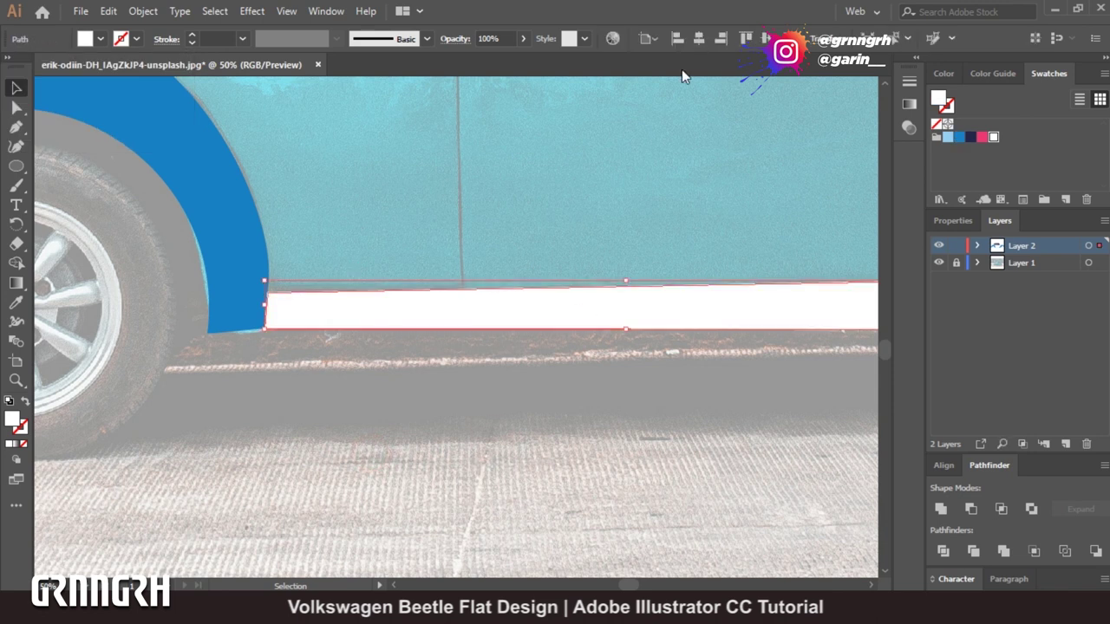
left_click_drag(490, 63, 492, 64)
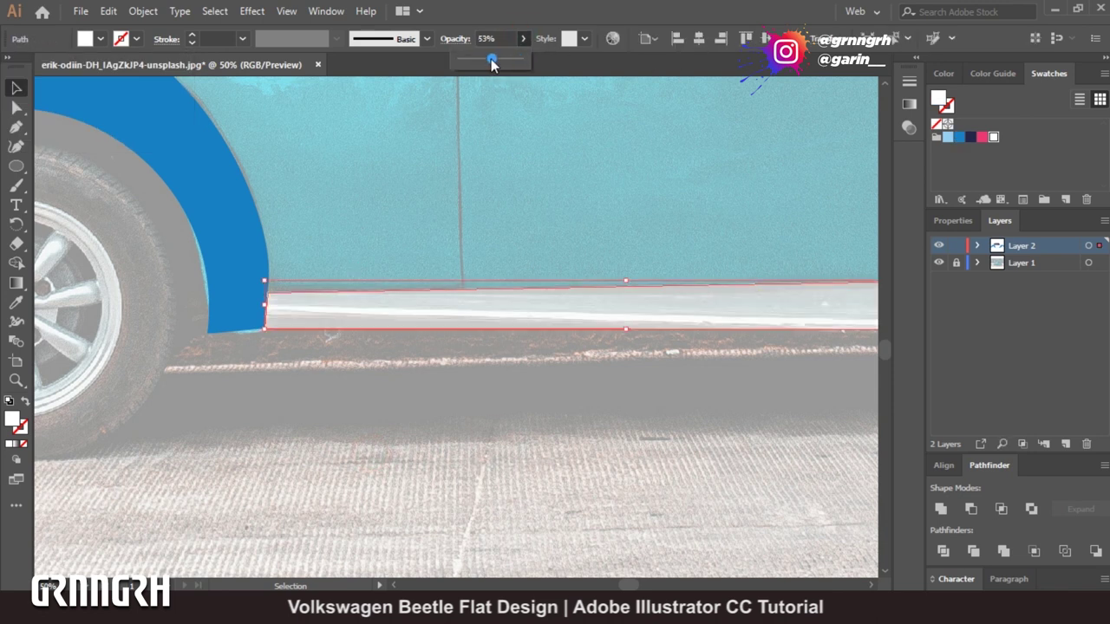
left_click(500, 367)
Inspect the rear fender's anchors, then start the body outline at the rear bumper corner.
key("ctrl+minus")
key("ctrl+minus")
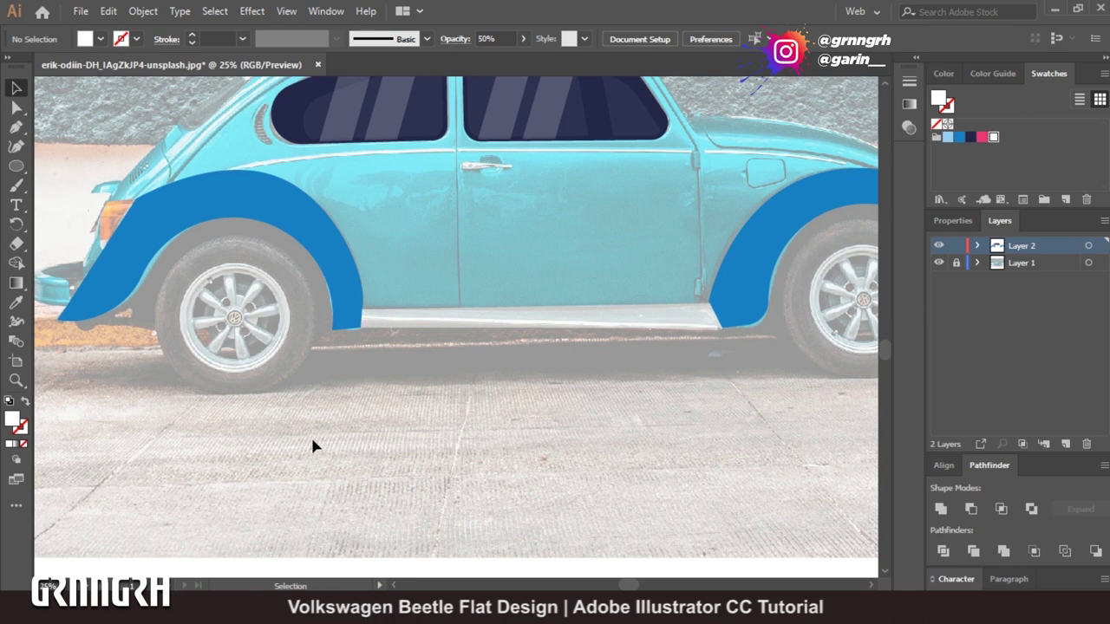
scroll(311, 446, "left", 3)
key("ctrl+plus")
key("a")
left_click(169, 356)
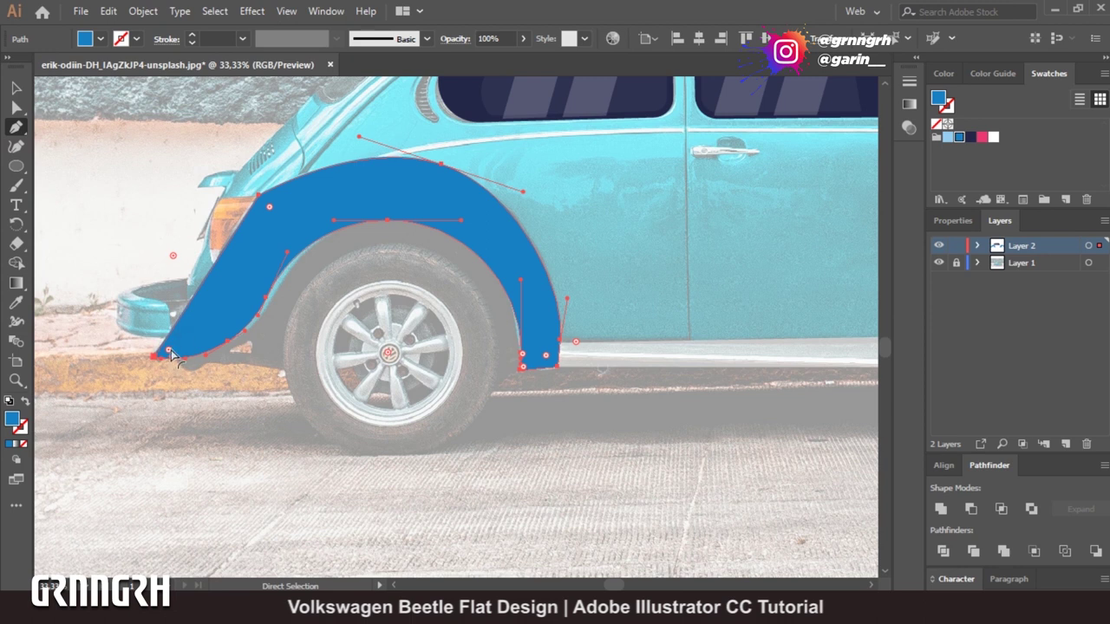
left_click(185, 404)
left_click(174, 356)
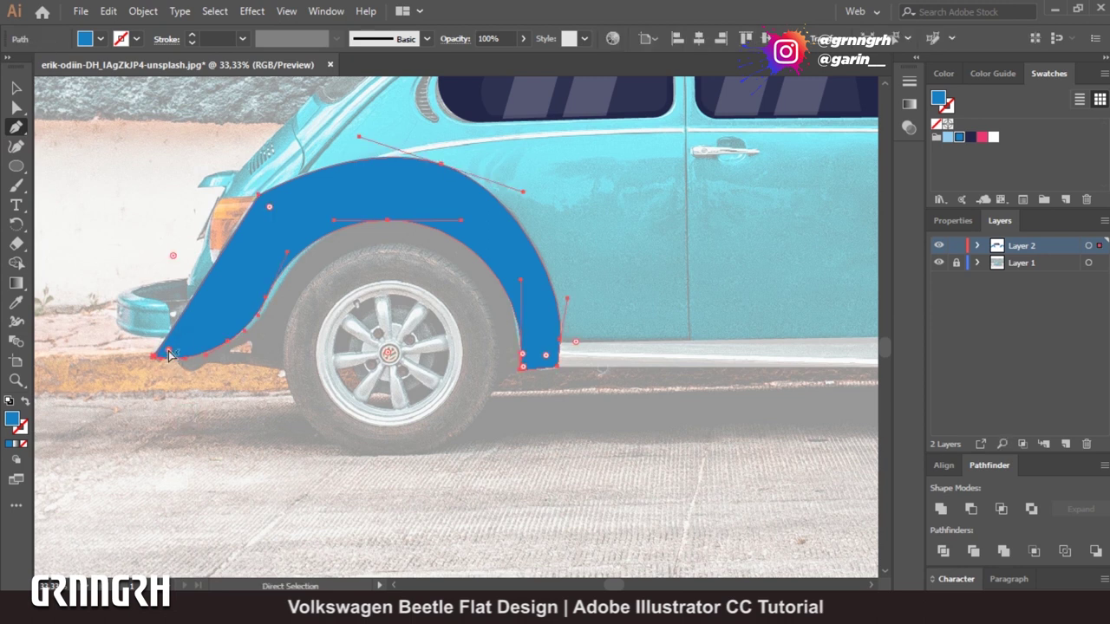
left_click(201, 420)
key("p")
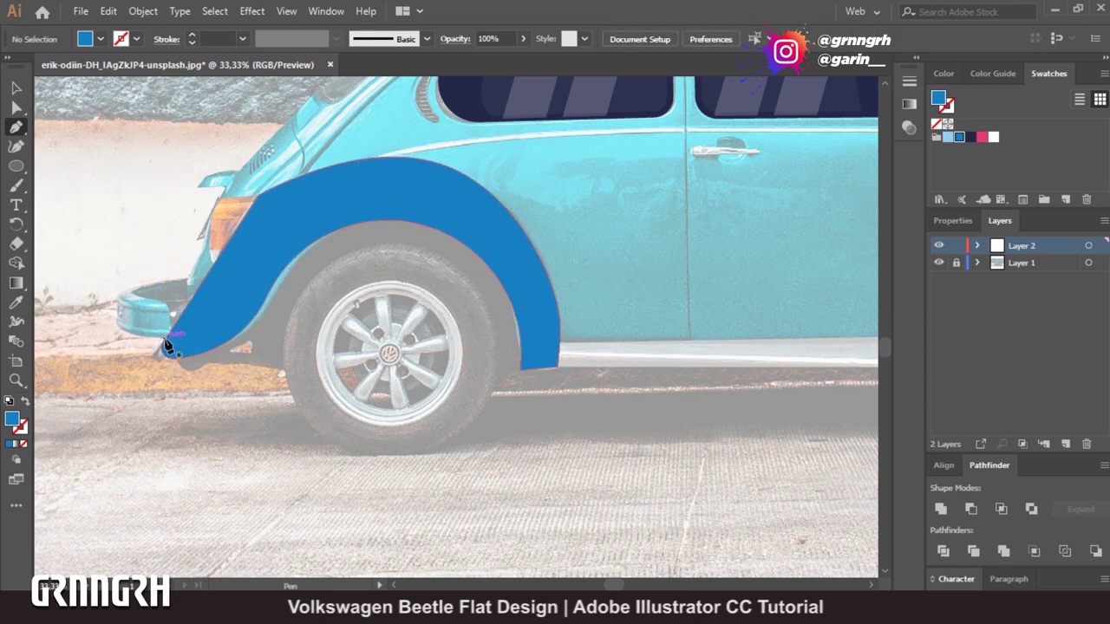
left_click(159, 356)
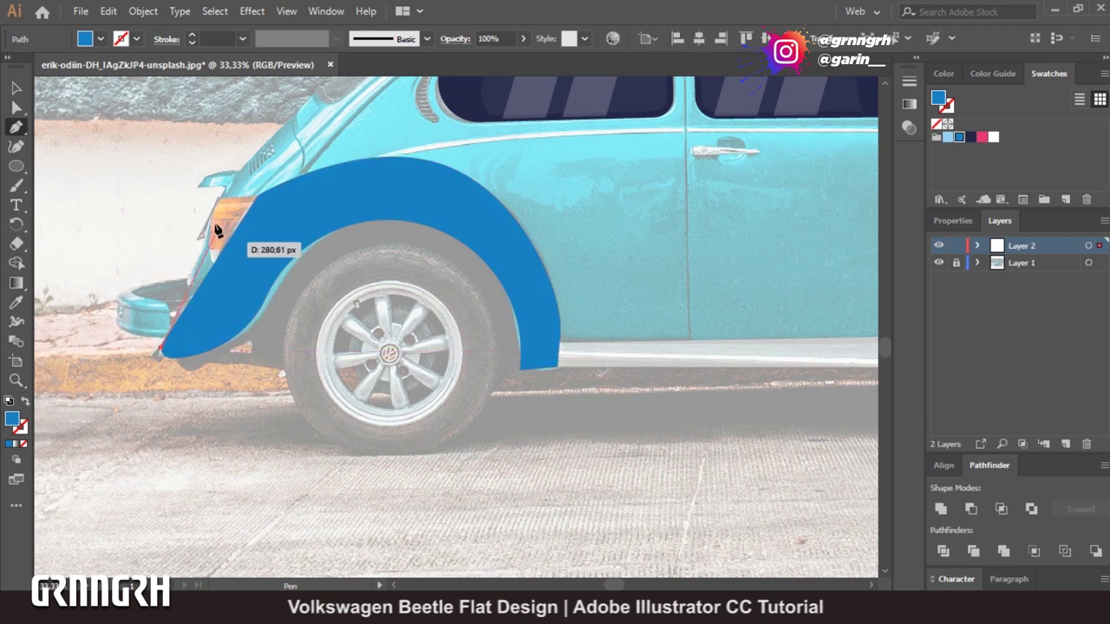
Pen-trace the body silhouette from the rear over roof and hood, closing the path.
mouse_move(234, 171)
left_mouse_down()
mouse_move(268, 173)
mouse_move(129, 403)
left_mouse_up()
mouse_move(369, 203)
left_mouse_down()
mouse_move(466, 193)
mouse_move(506, 151)
left_mouse_up()
mouse_move(776, 203)
left_mouse_down()
mouse_move(815, 222)
mouse_move(460, 142)
left_mouse_up()
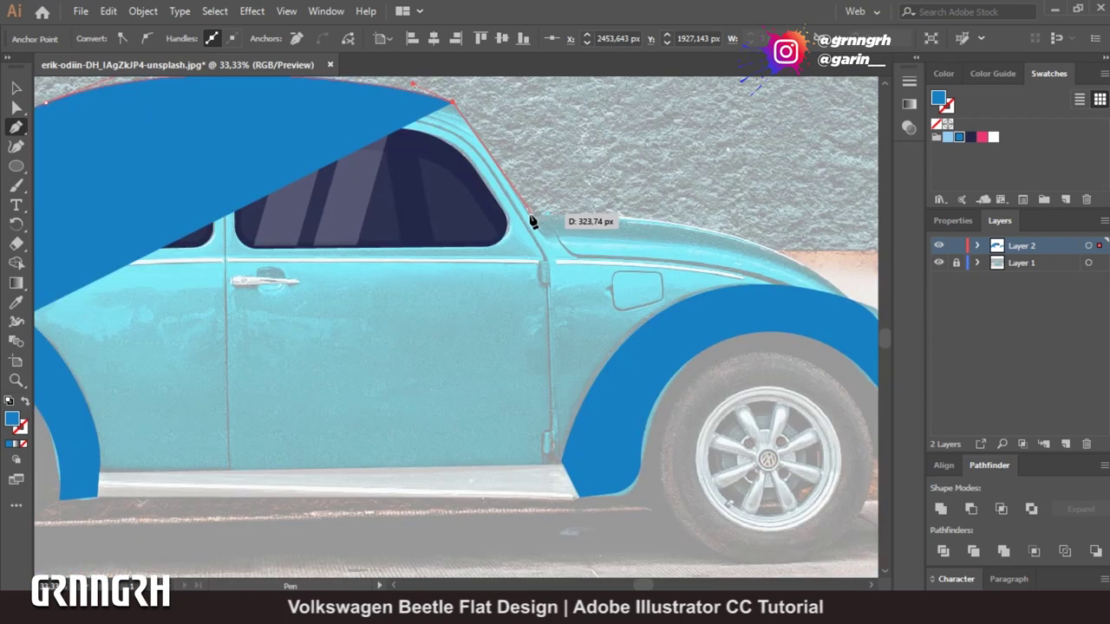
mouse_move(673, 249)
left_mouse_down()
mouse_move(460, 194)
mouse_move(700, 321)
mouse_move(678, 264)
left_mouse_up()
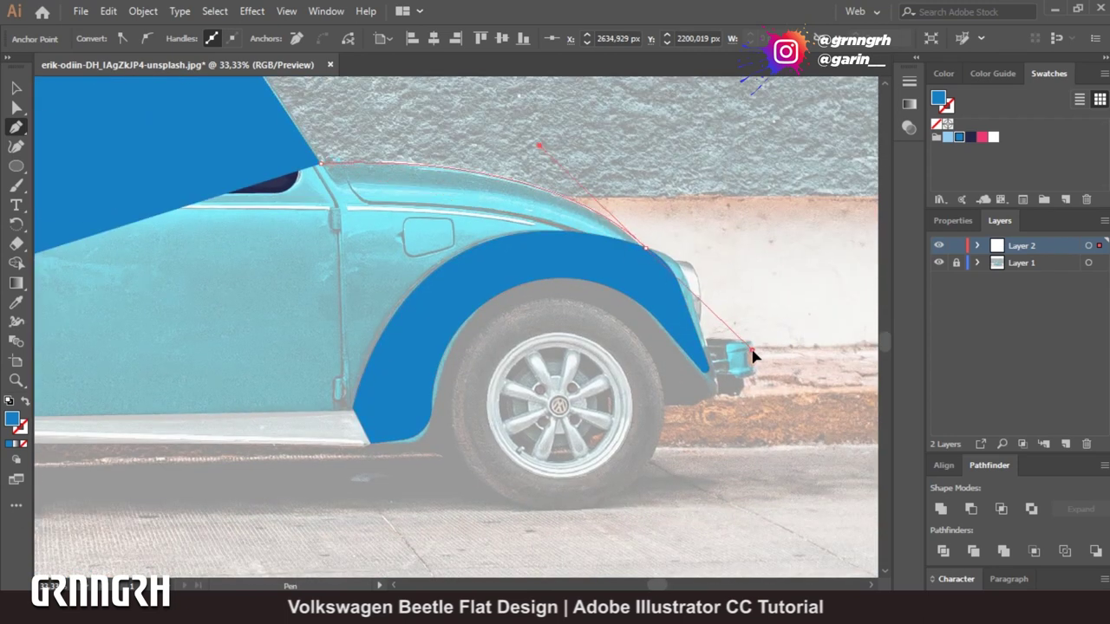
left_click_drag(683, 271, 719, 376)
left_click(717, 392)
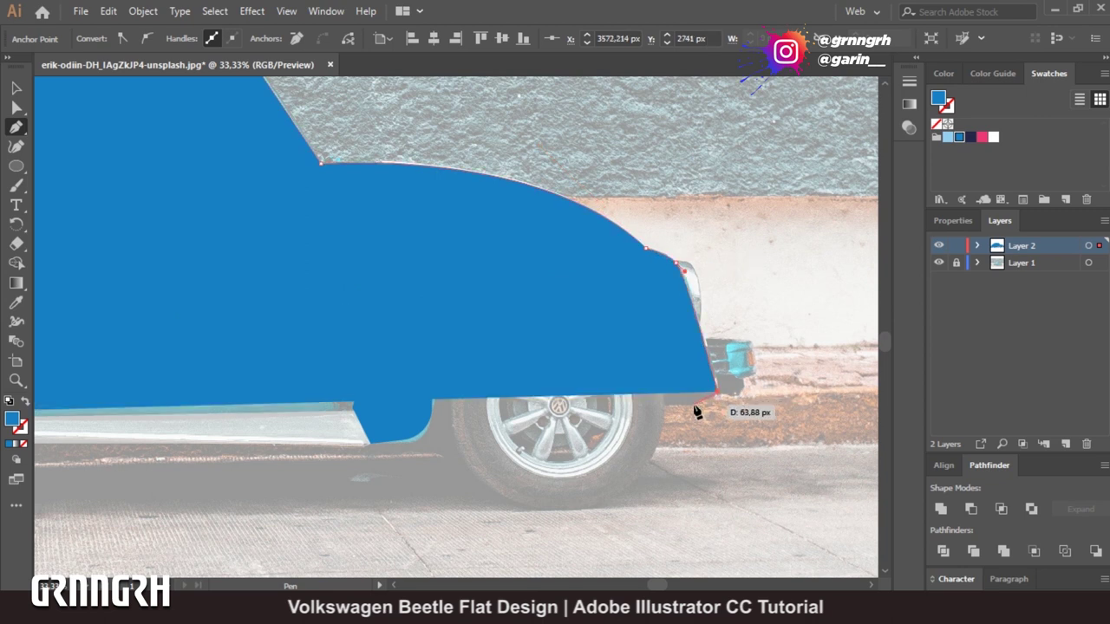
left_click(664, 405, "ctrl")
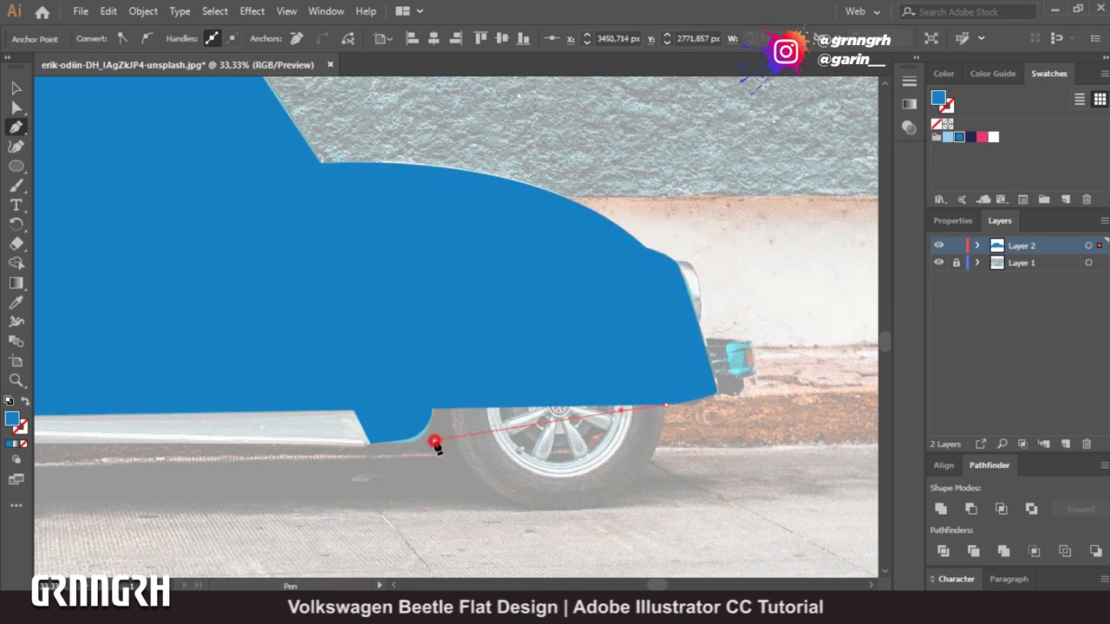
scroll(434, 442, "left", 5)
left_click(222, 409)
scroll(223, 409, "left", 5)
left_click_drag(240, 398, 244, 413)
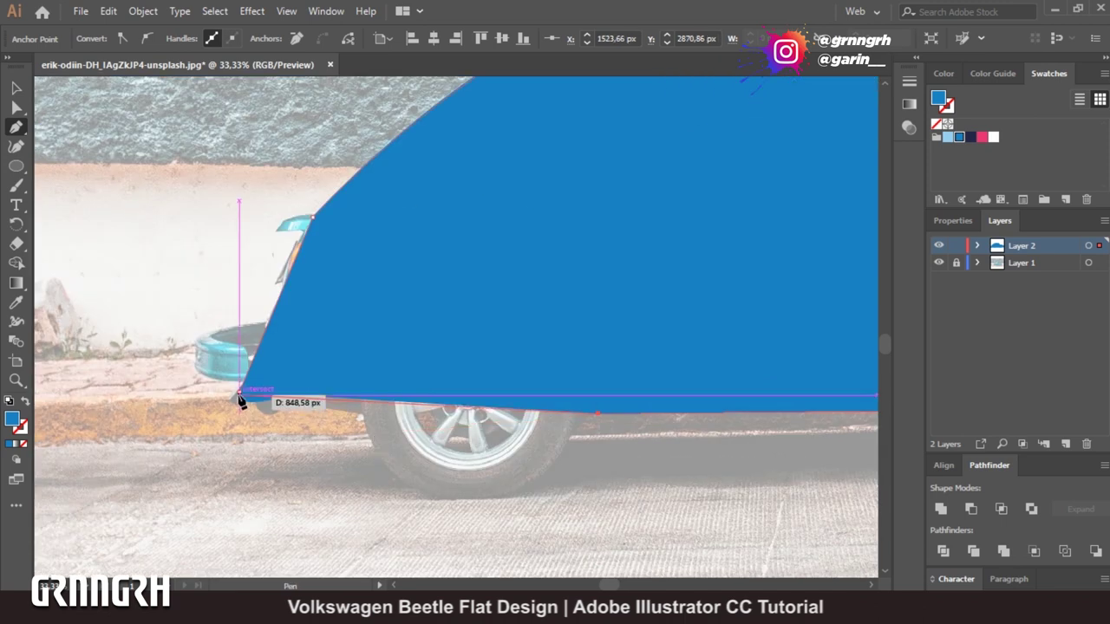
Sharpen the closing point and round the rear bottom and roof corners.
left_click(238, 391, "alt")
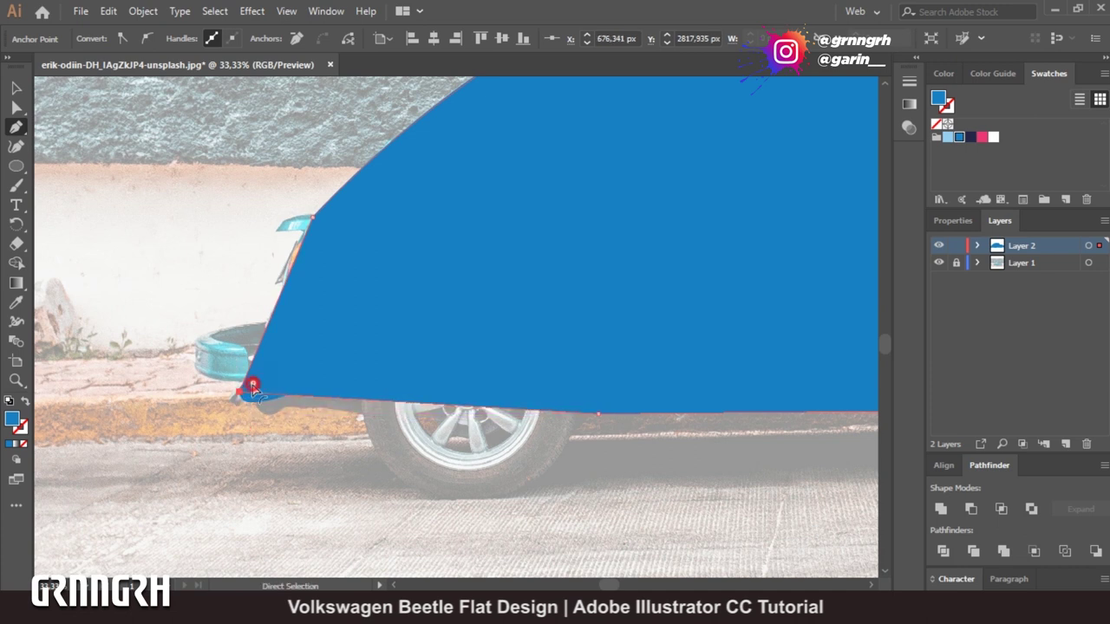
left_click_drag(248, 396, 251, 395)
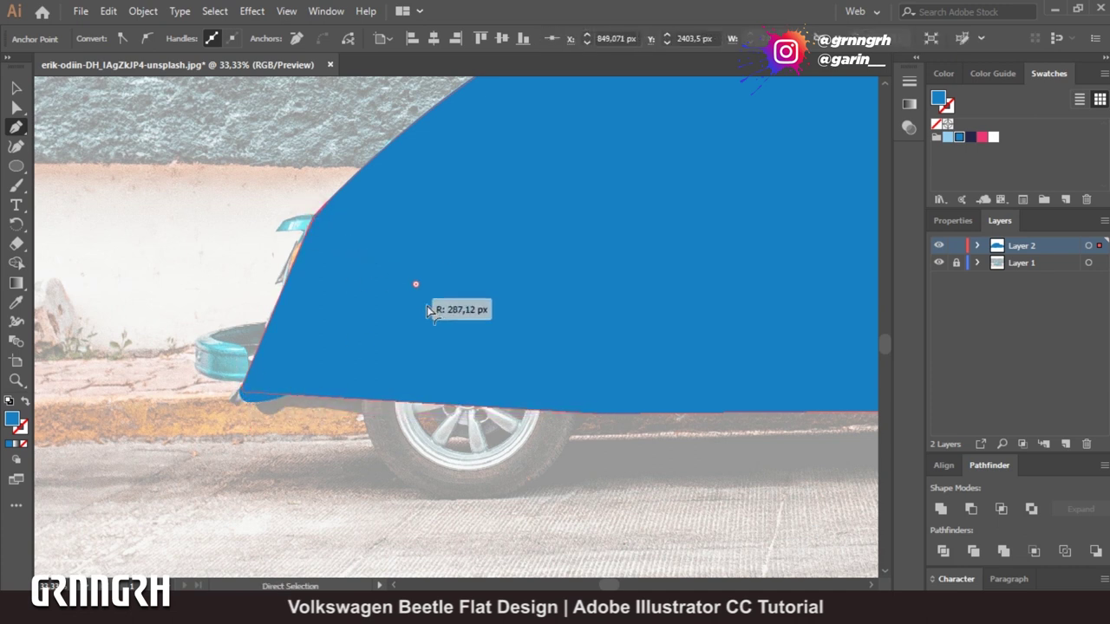
scroll(523, 251, "up", 5)
scroll(522, 250, "right", 5)
left_click_drag(635, 203, 609, 216)
left_click(711, 301)
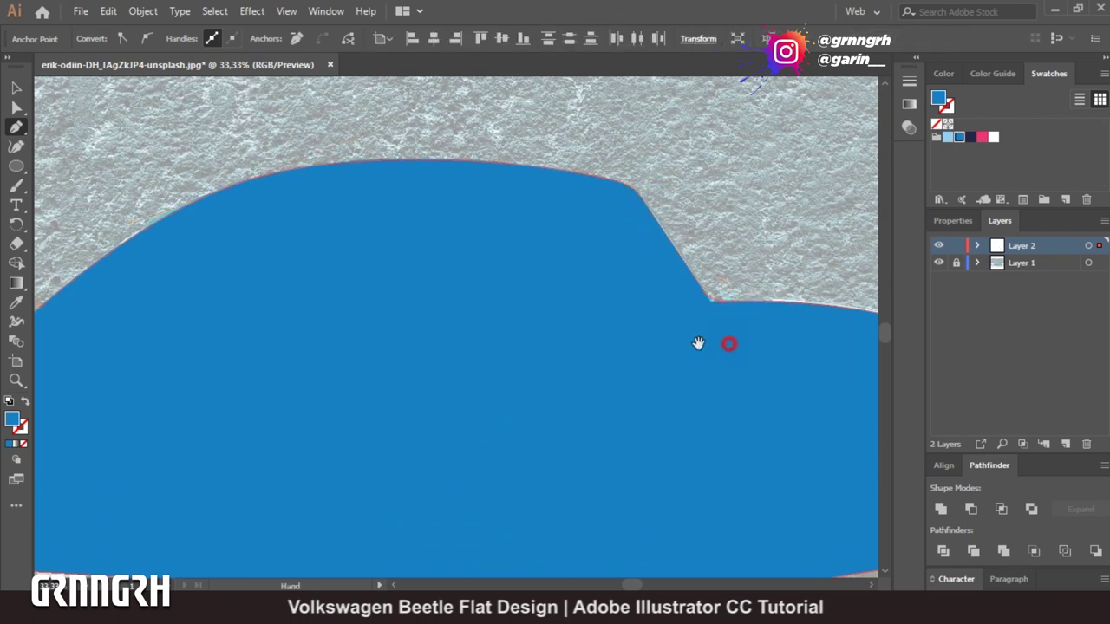
scroll(729, 345, "down", 2)
scroll(728, 344, "right", 3)
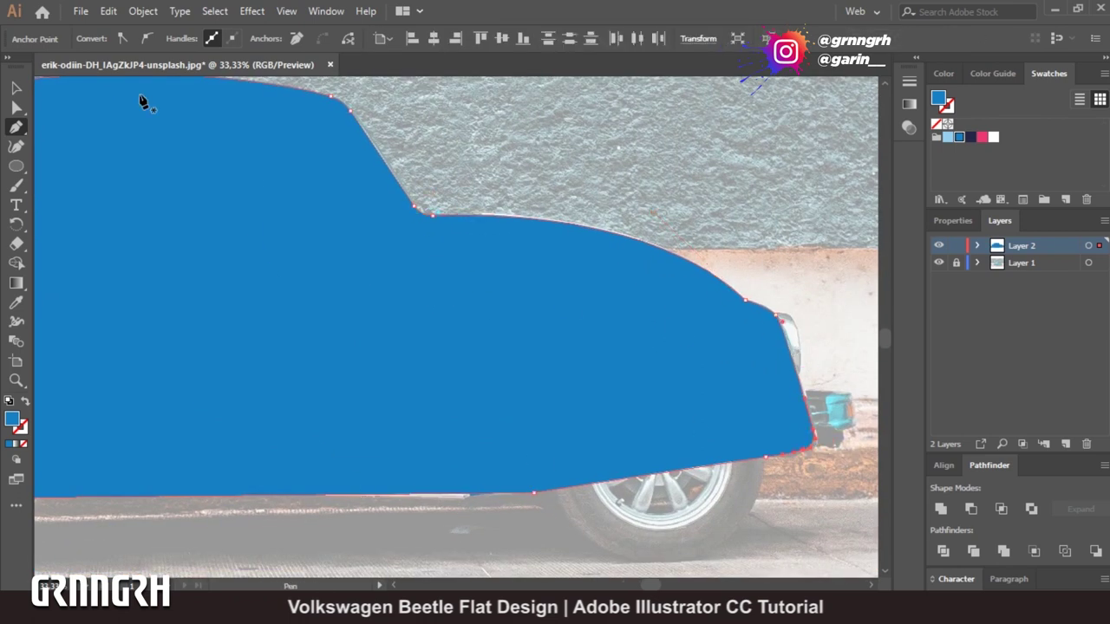
Set the body shape's fill to None.
key("v")
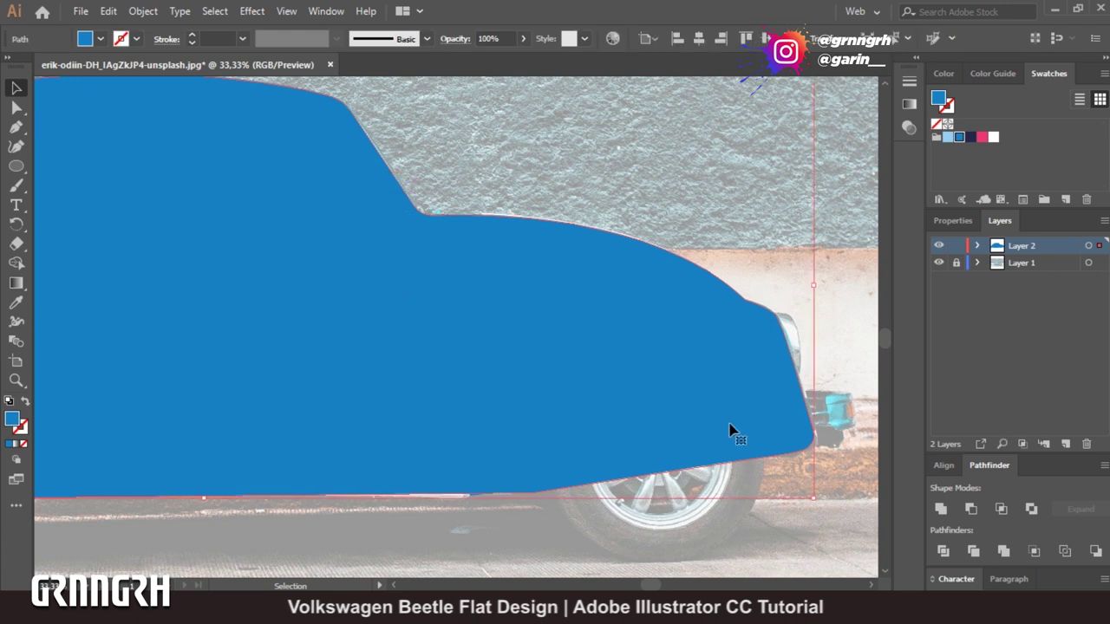
left_click(100, 39)
left_click(11, 66)
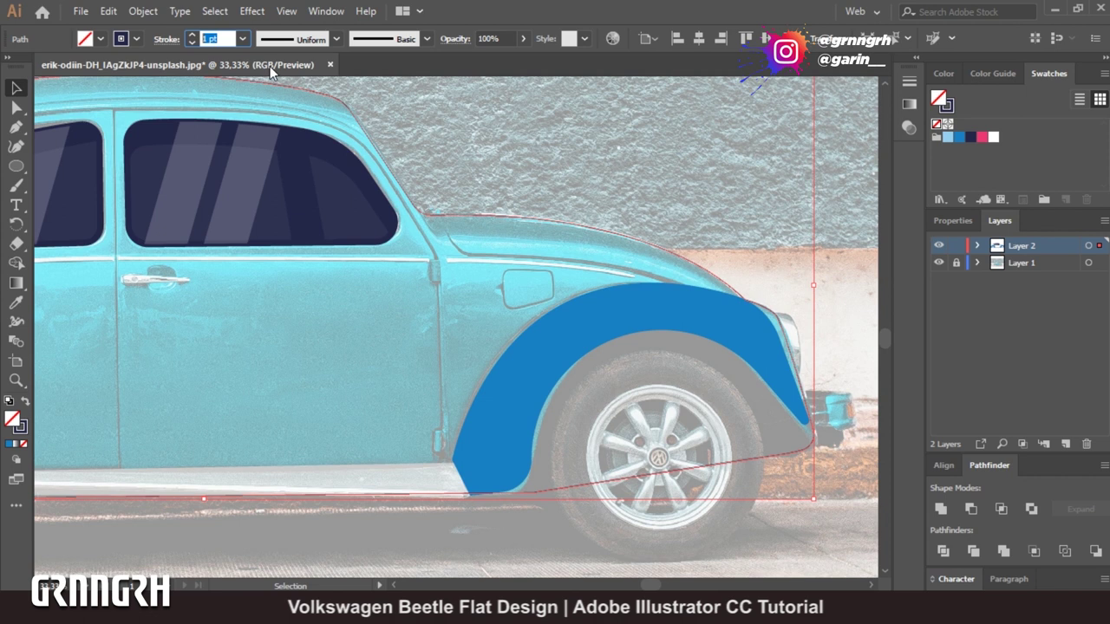
Give the body outline a 15 pt stroke.
type("15")
key("Return")
left_click(474, 309)
scroll(537, 416, "left", 5)
scroll(604, 536, "down", 1)
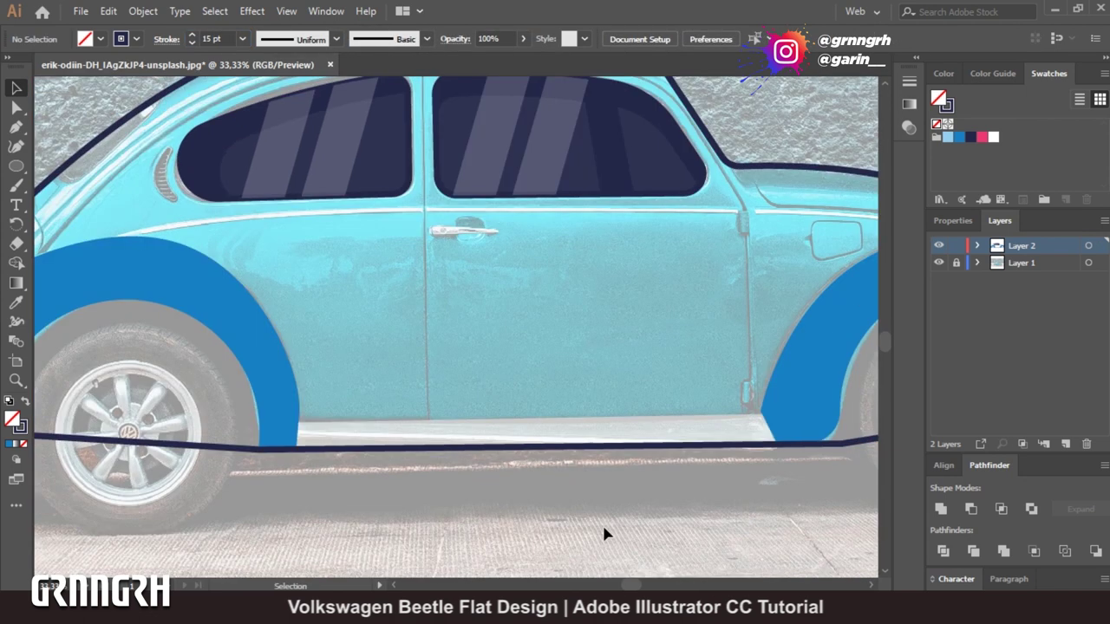
key("ctrl+minus")
key("ctrl+plus")
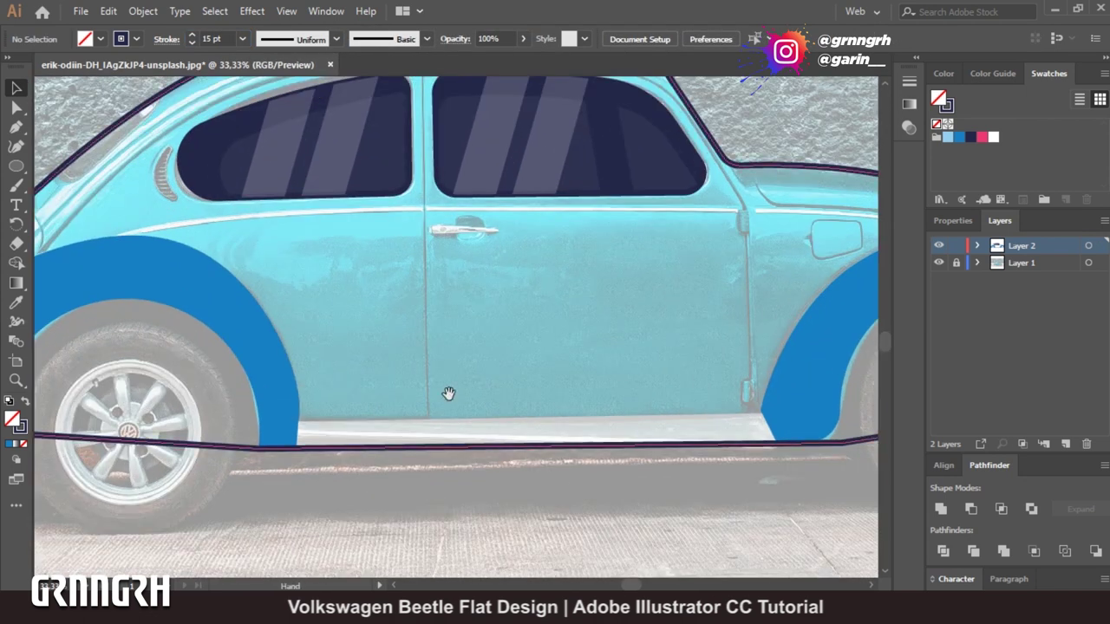
left_click_drag(362, 369, 567, 311)
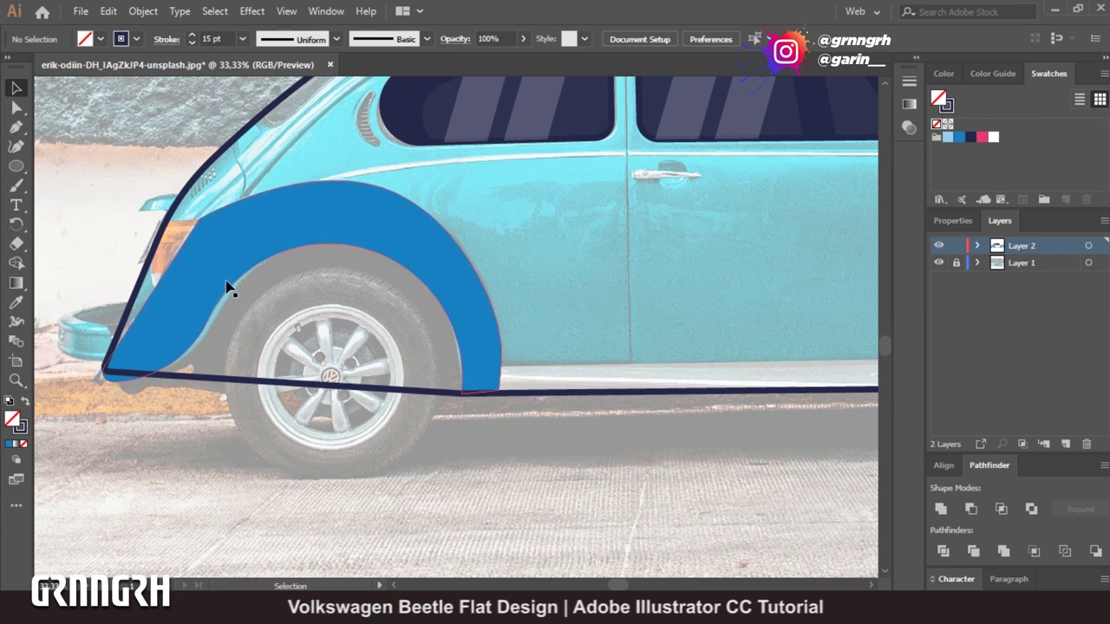
key("ctrl+minus")
key("ctrl+minus")
scroll(651, 501, "left", 3)
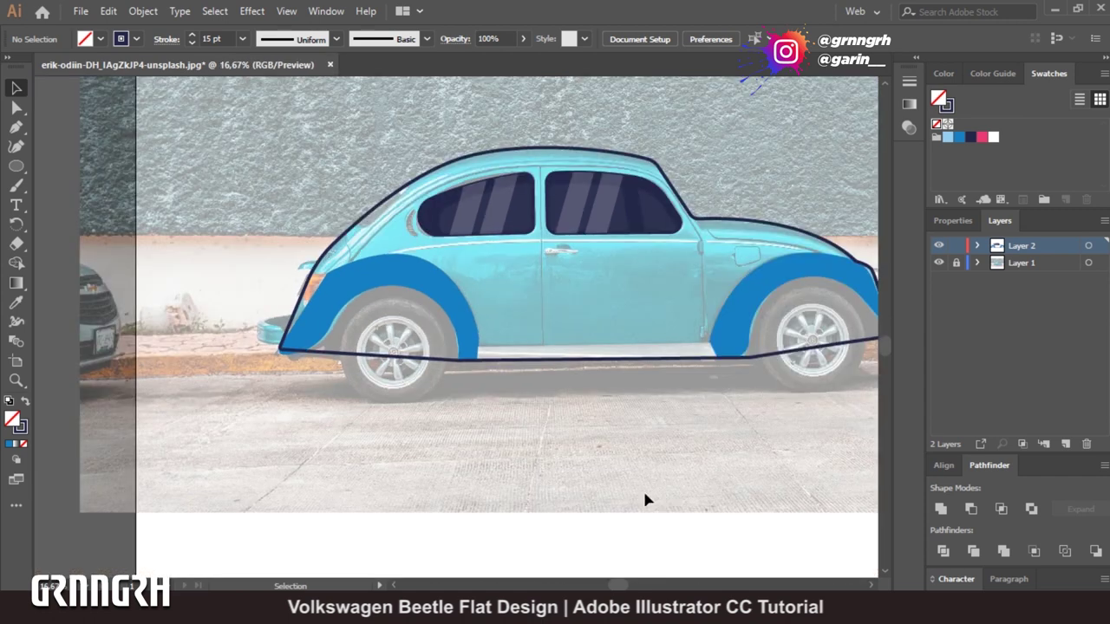
Give the fender a dark 10 pt outline.
left_click(352, 276)
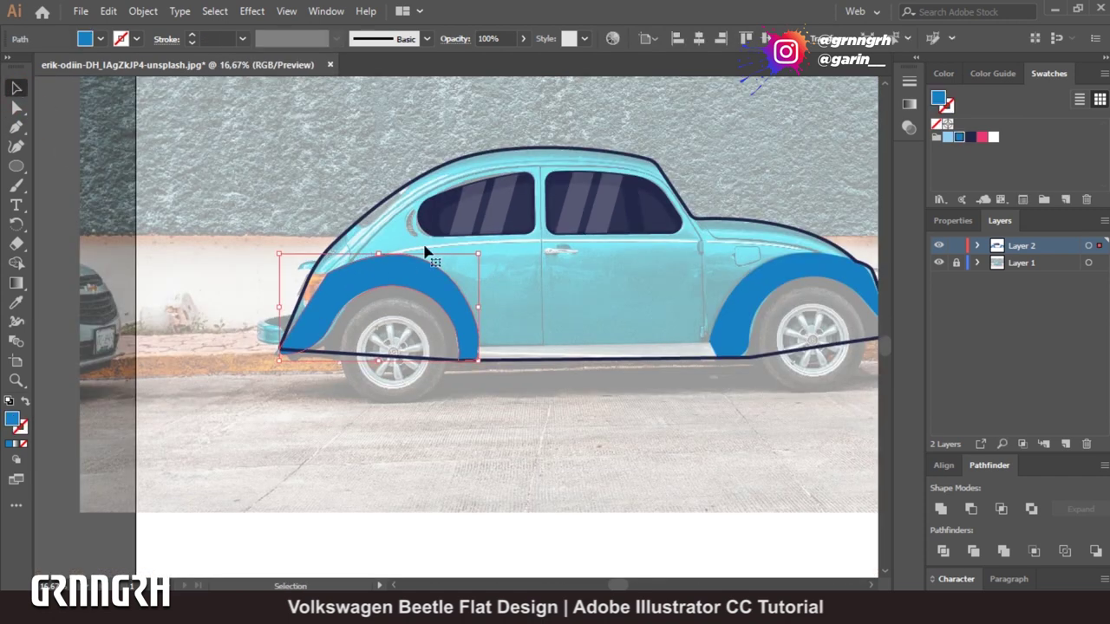
left_click(222, 38)
type("10")
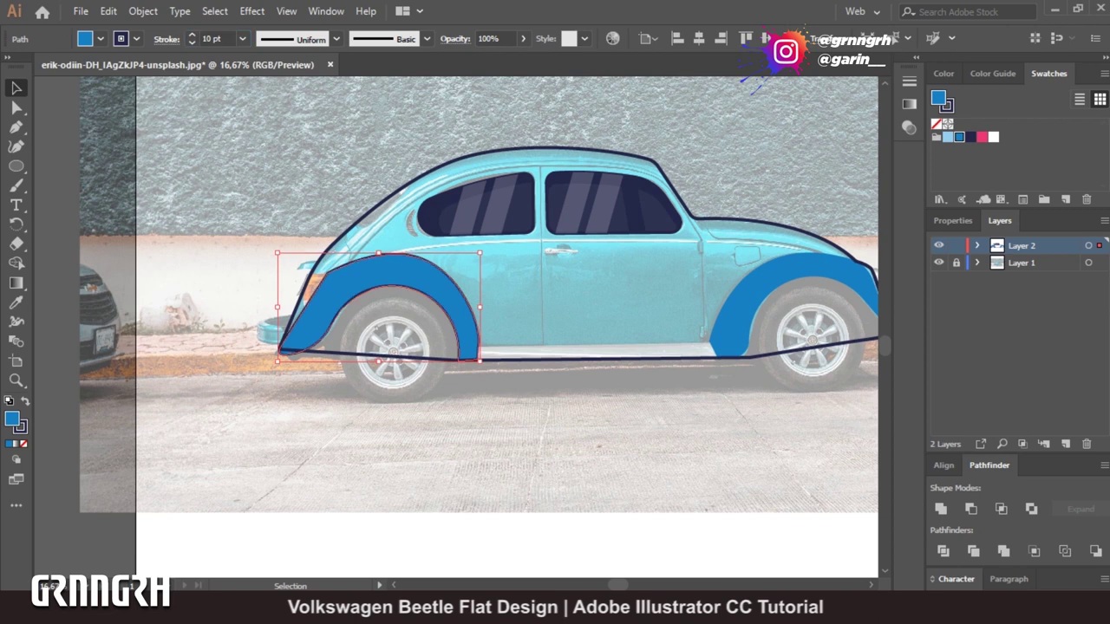
left_click(775, 287)
left_click(136, 38)
left_click(222, 39)
type("0")
key("Return")
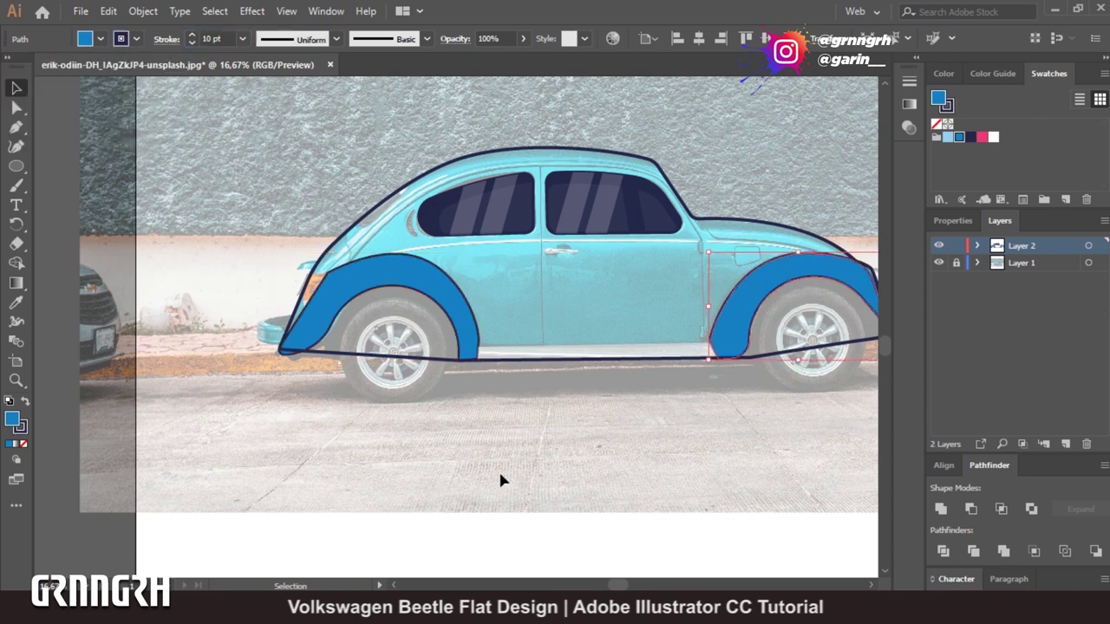
left_click(426, 466)
Send the body outline to the back, behind the fenders.
key("ctrl+equal")
left_click(529, 393)
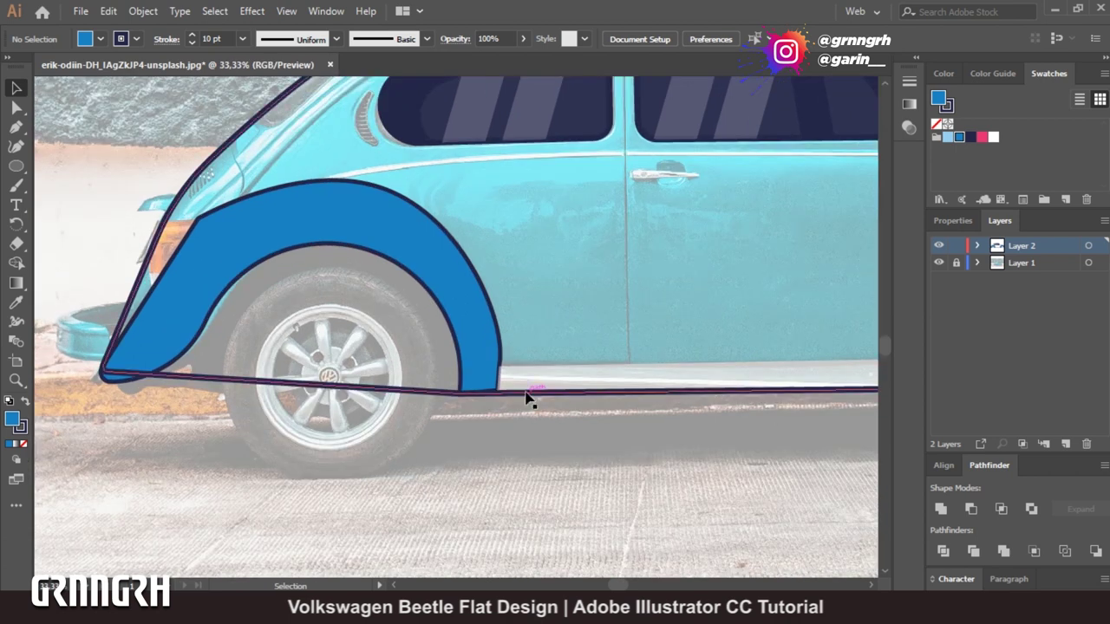
right_click(628, 403)
left_click(828, 366)
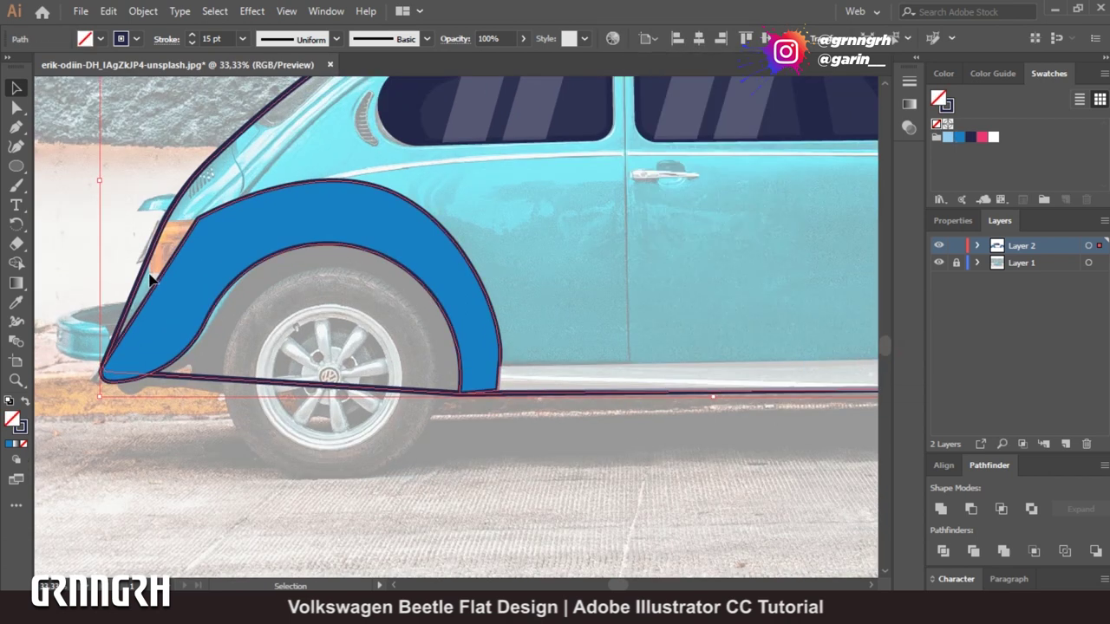
Pen-draw the rear bumper outline and the small trim piece above the rear light.
left_click(17, 130)
left_click_drag(154, 298, 286, 340)
left_click(259, 344)
left_click_drag(191, 358, 187, 392)
left_click(238, 401)
left_click(259, 344)
left_click(270, 252)
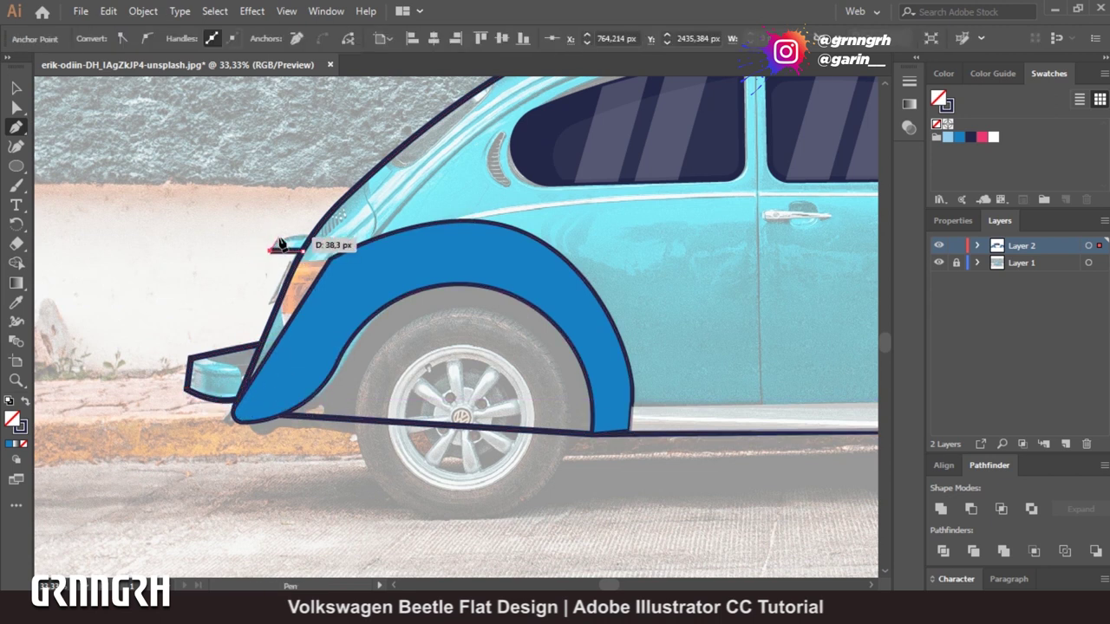
left_click(312, 236)
Draw the closed front bumper outline along the front fender edge.
scroll(410, 202, "right", 10)
left_click_drag(555, 255, 570, 260)
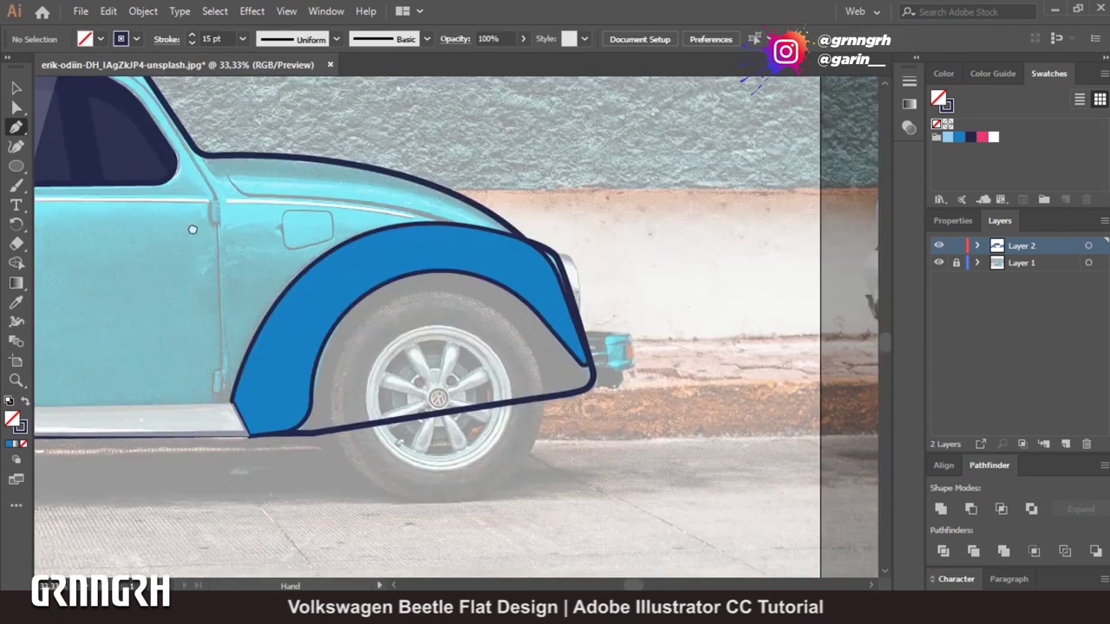
left_click(576, 291)
left_click(579, 330)
left_click(632, 332)
left_click(635, 369)
left_click(593, 375)
left_click(663, 342, "ctrl")
Adjust anchors on the fender-front segment, trim piece and rear bumper.
left_click(572, 279, "ctrl")
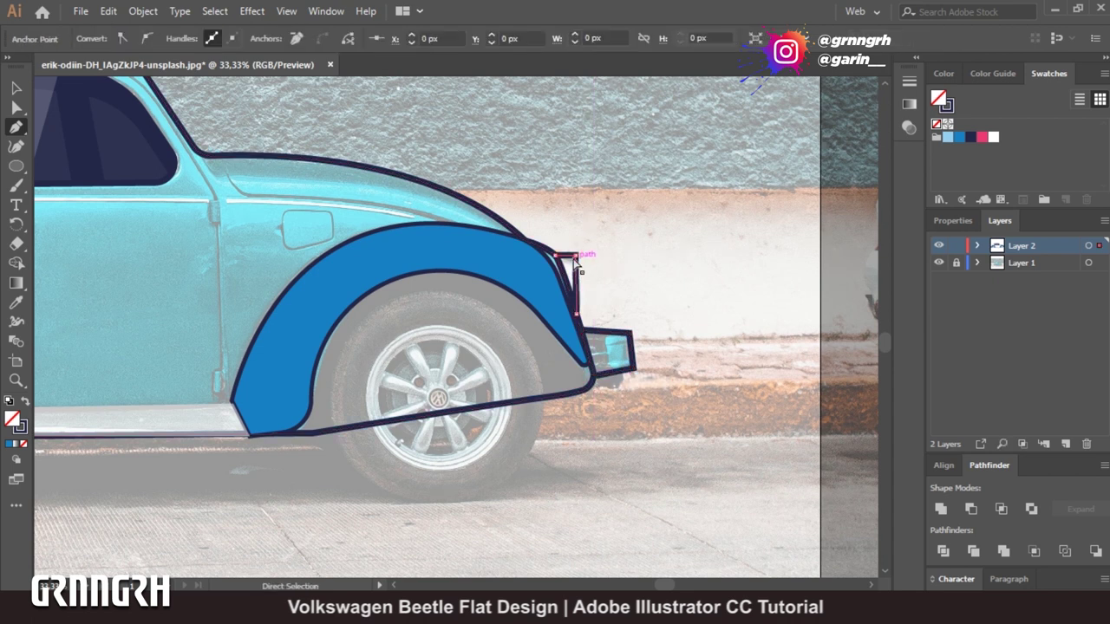
left_click(618, 318, "ctrl")
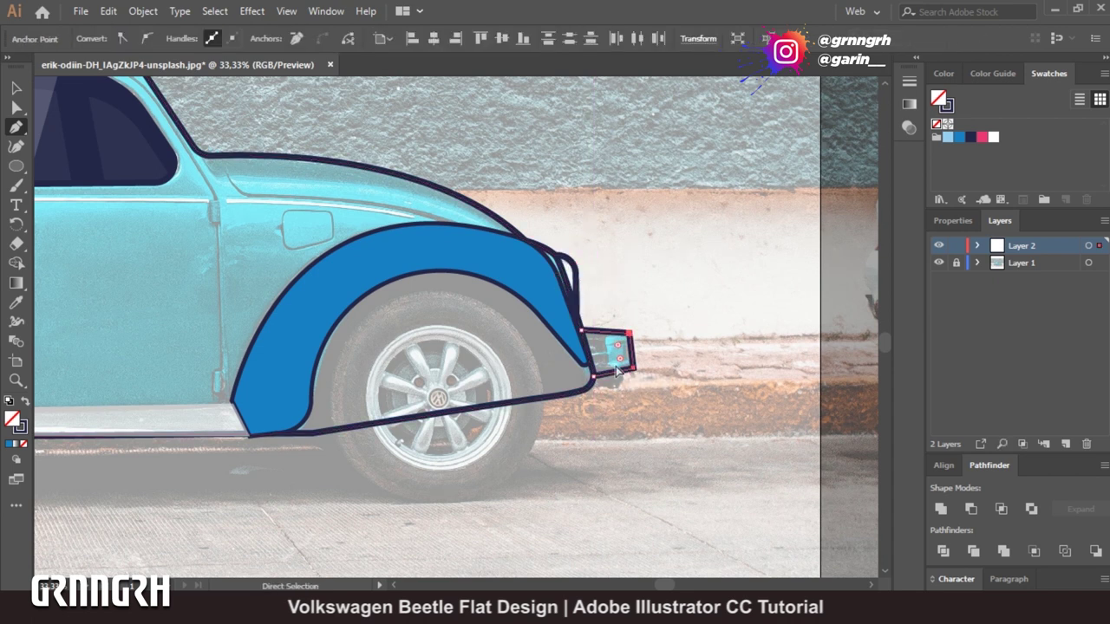
scroll(607, 364, "right", 10)
left_click(309, 227, "ctrl")
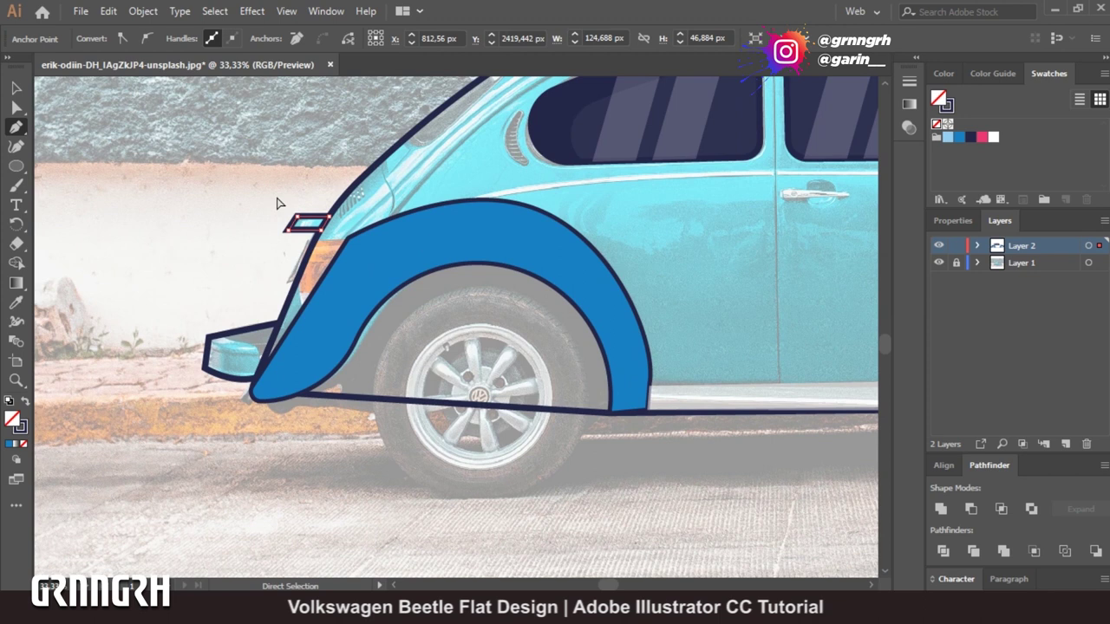
left_click(310, 224, "ctrl")
left_click(223, 359, "ctrl")
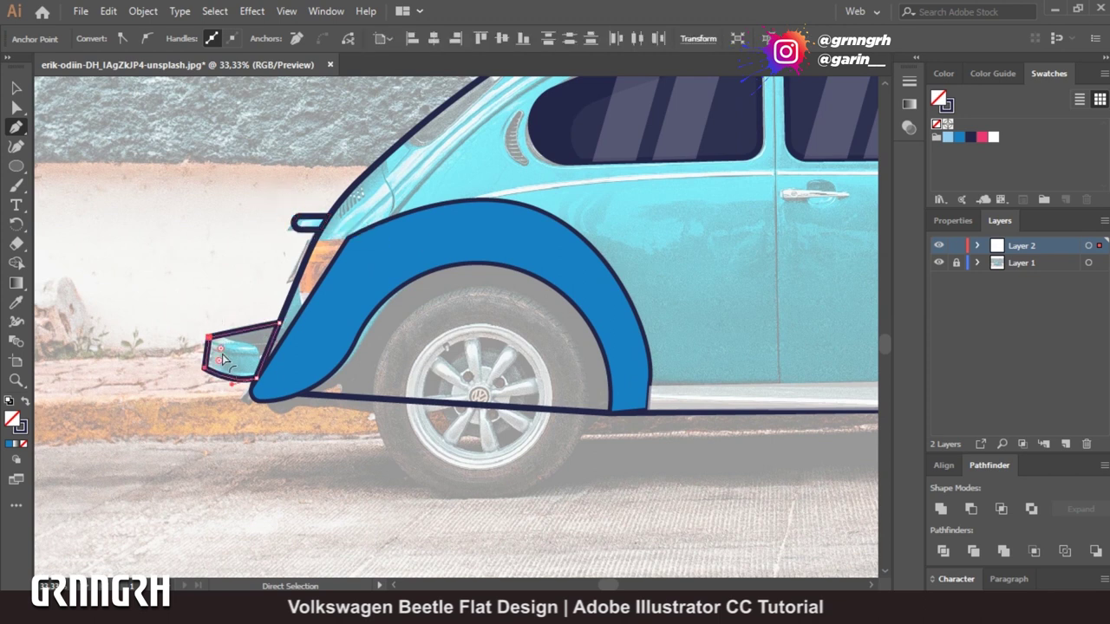
left_click(218, 274, "ctrl")
left_click_drag(478, 292, 389, 361)
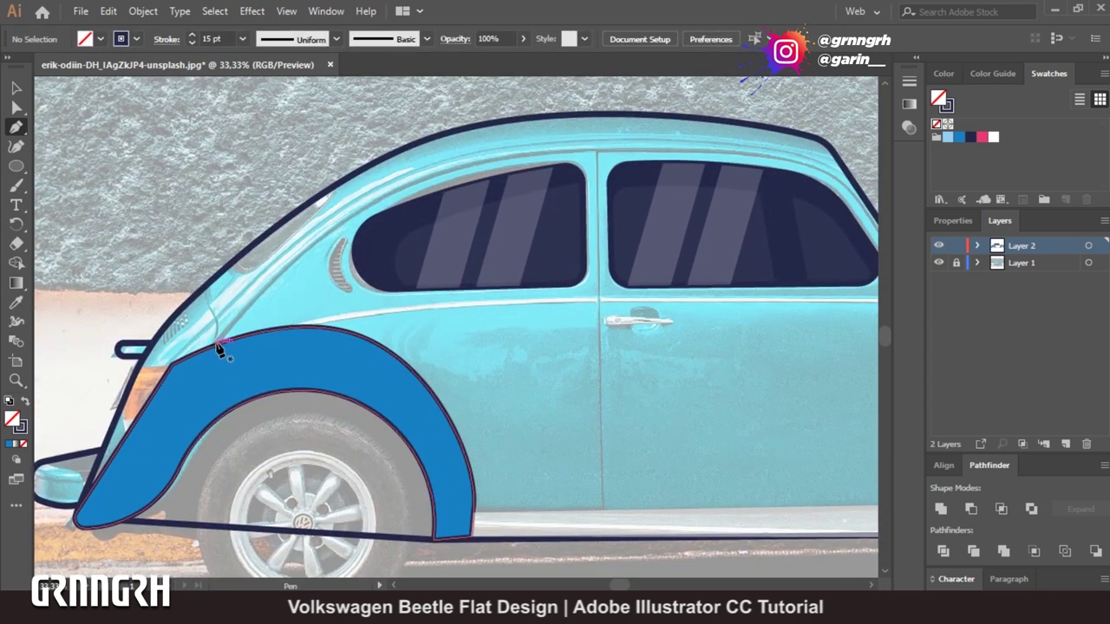
Trace the curved roof line from the rear window over to the windscreen corner.
left_click(214, 351)
left_click_drag(596, 151, 787, 154)
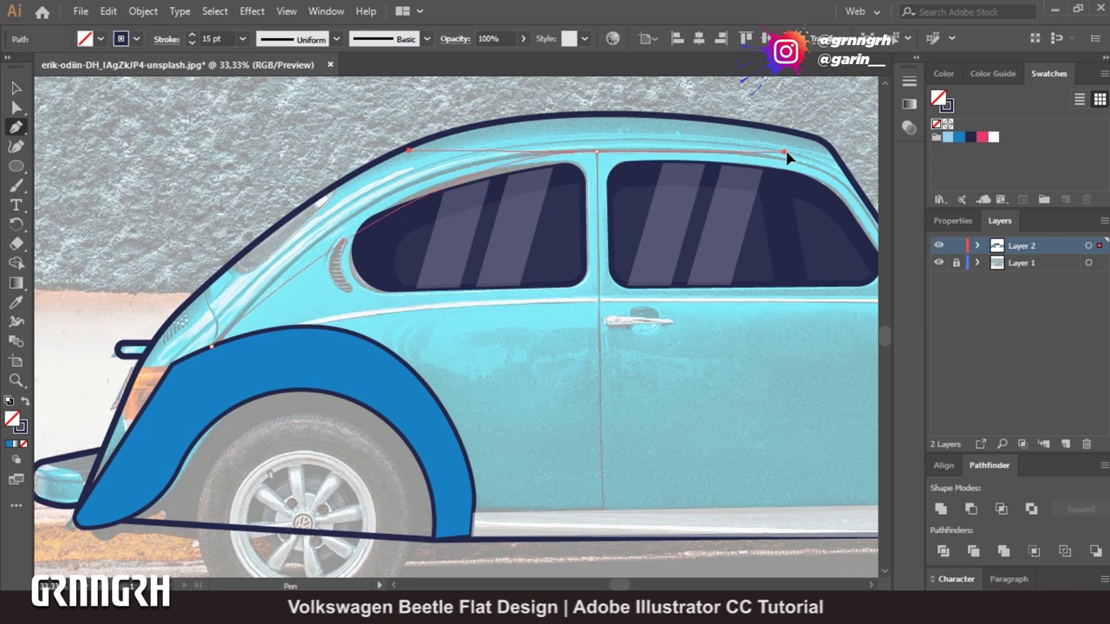
left_click_drag(407, 153, 369, 145)
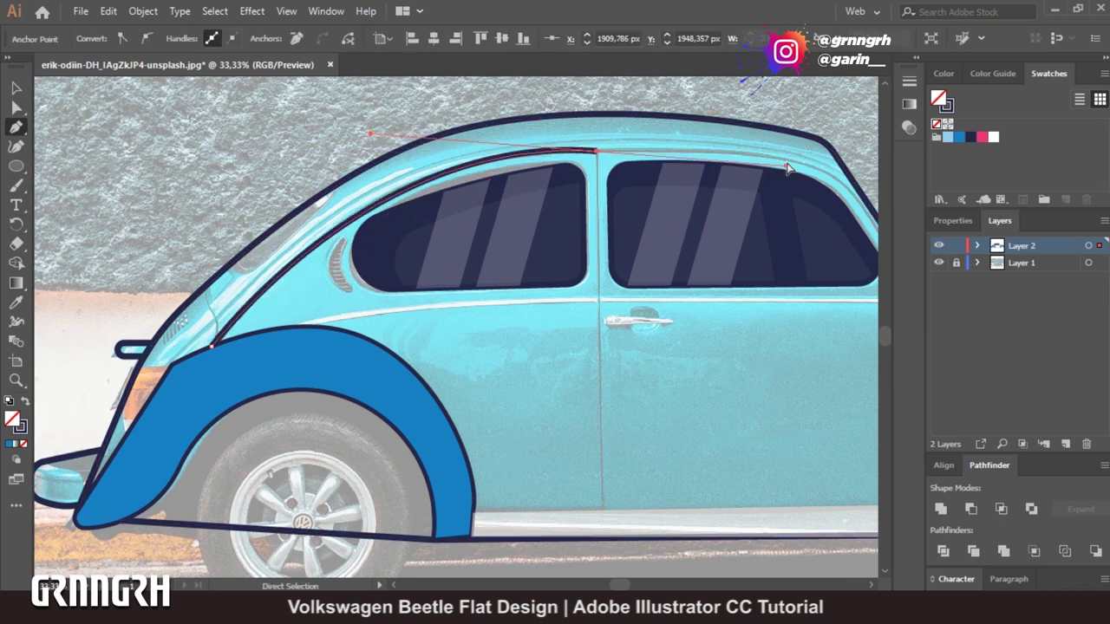
left_click(377, 158, "ctrl")
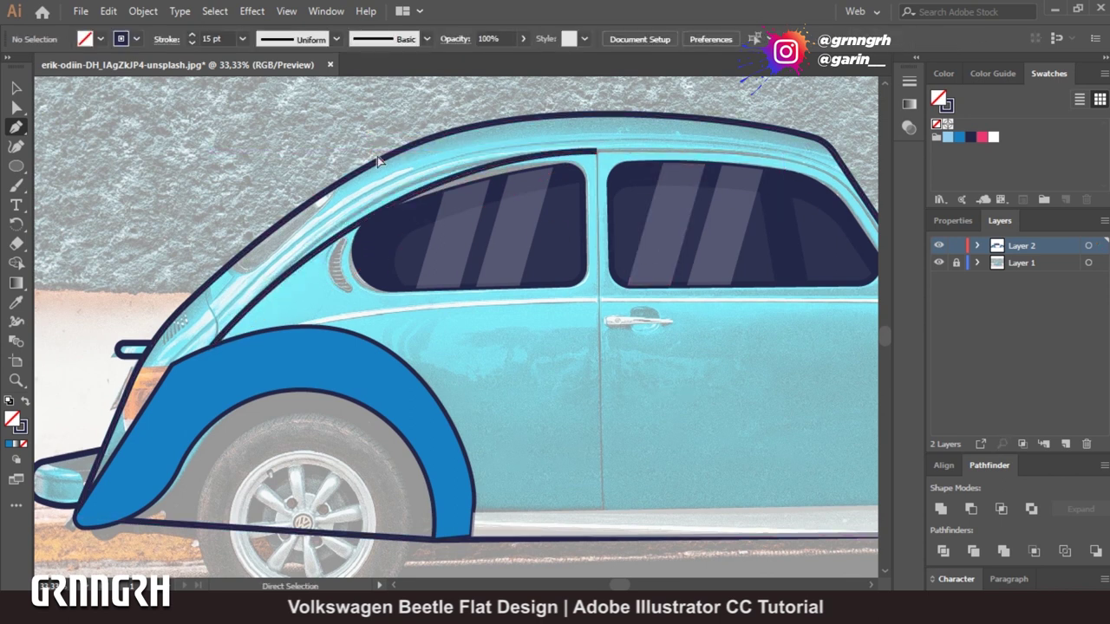
left_click(596, 152, "ctrl")
left_click_drag(369, 147, 318, 156)
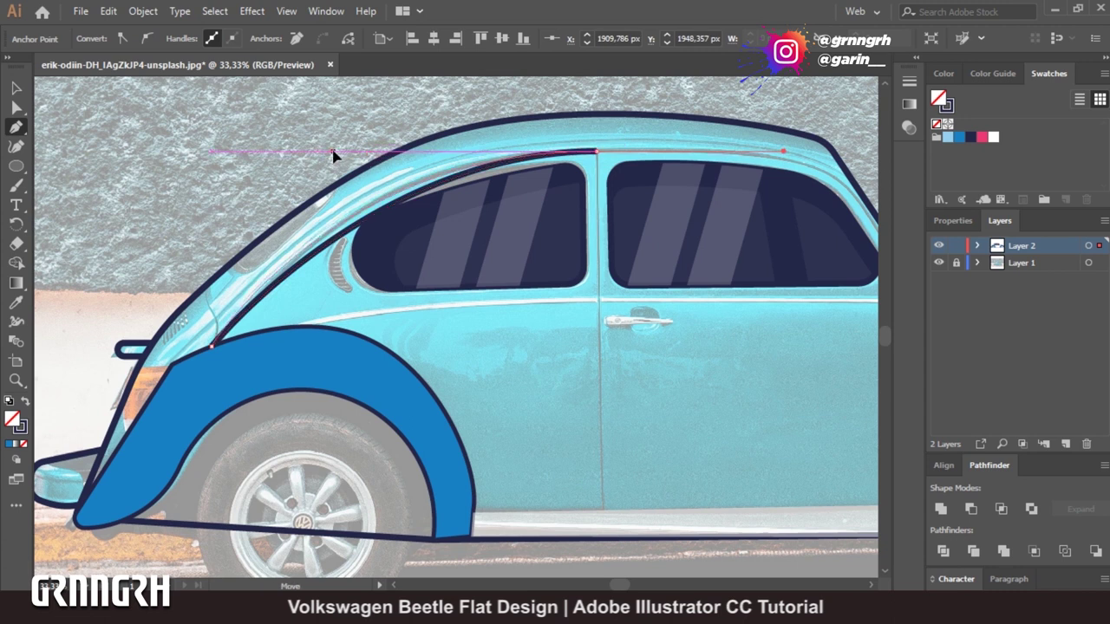
left_click_drag(482, 217, 297, 224)
left_click(685, 208, "ctrl")
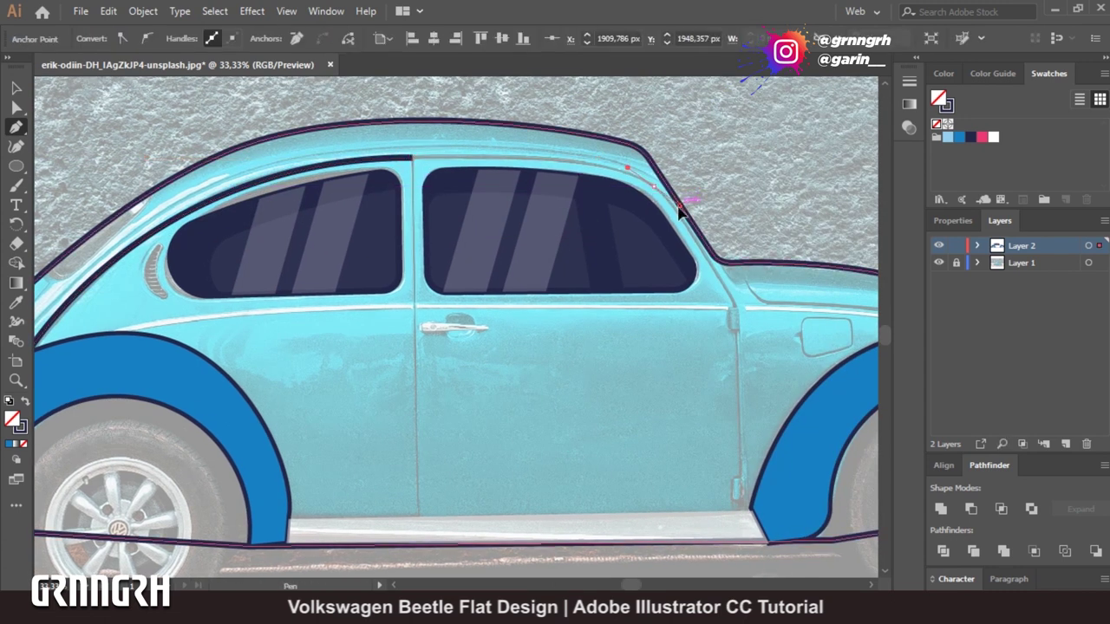
left_click_drag(411, 158, 676, 158)
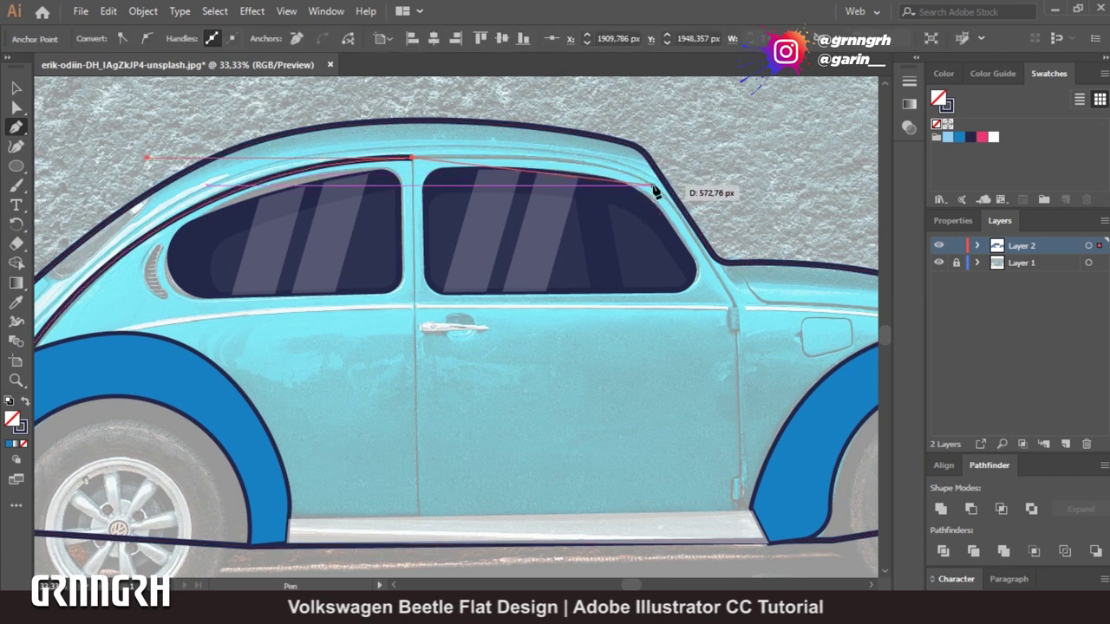
mouse_move(654, 185)
left_mouse_down()
mouse_move(751, 294)
mouse_move(659, 186)
left_mouse_up()
Draw the front door edge and the second door-gap line from roof to sill.
left_click(737, 317)
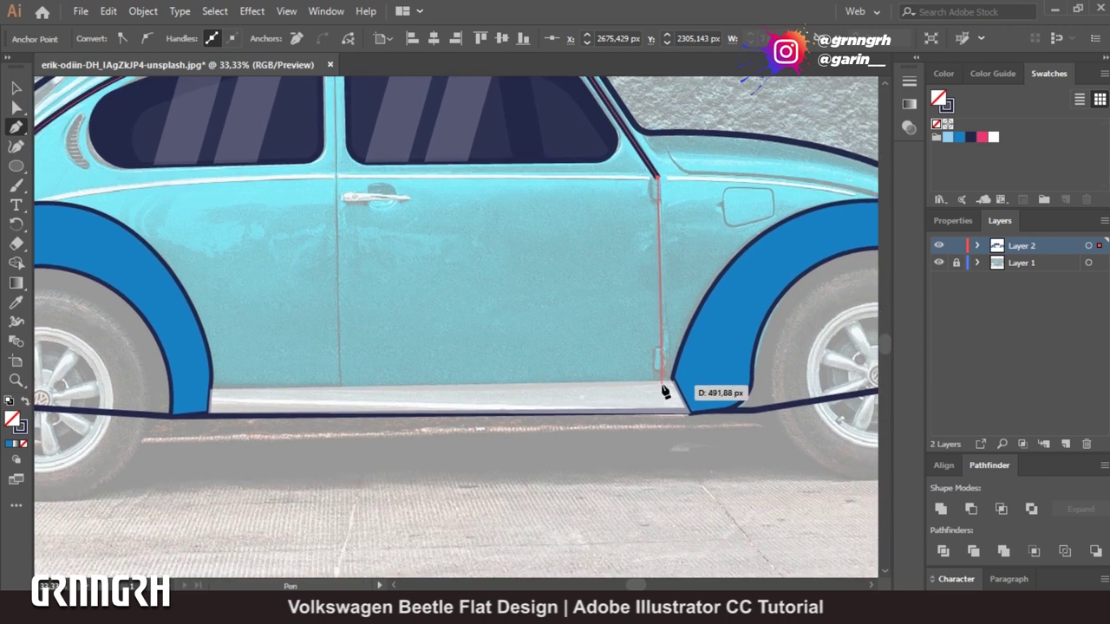
left_click(664, 371)
left_click(668, 385)
left_click(587, 339, "ctrl")
left_click_drag(366, 308, 582, 401)
left_click(547, 120)
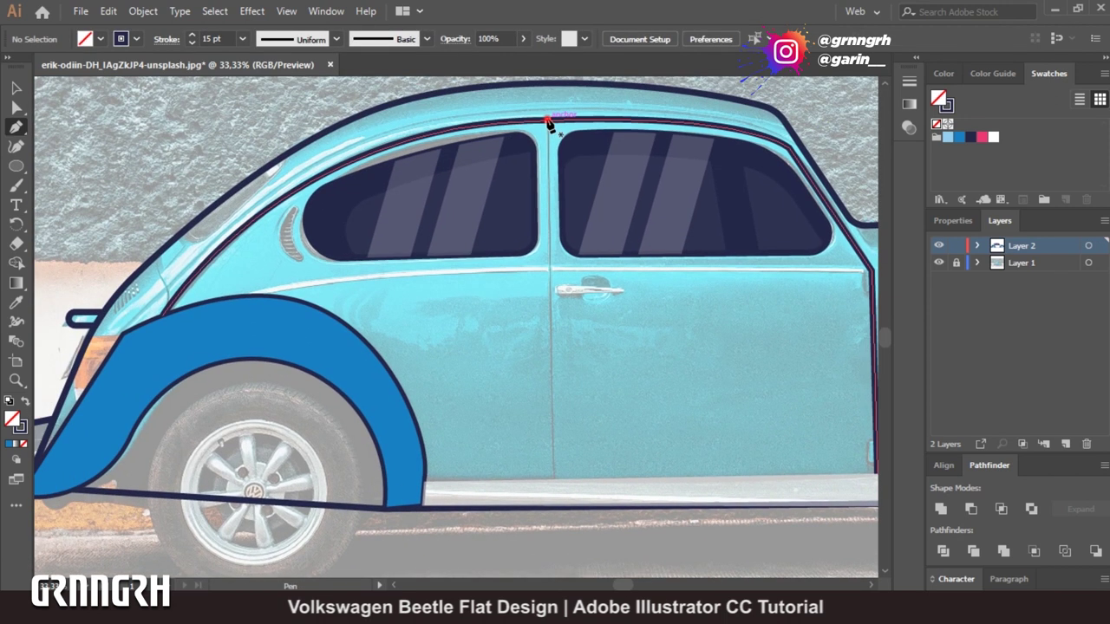
left_click(555, 483)
left_click(508, 401, "ctrl")
Draw the curved hood trim line from the roof corner to the fender.
left_click_drag(689, 309, 293, 265)
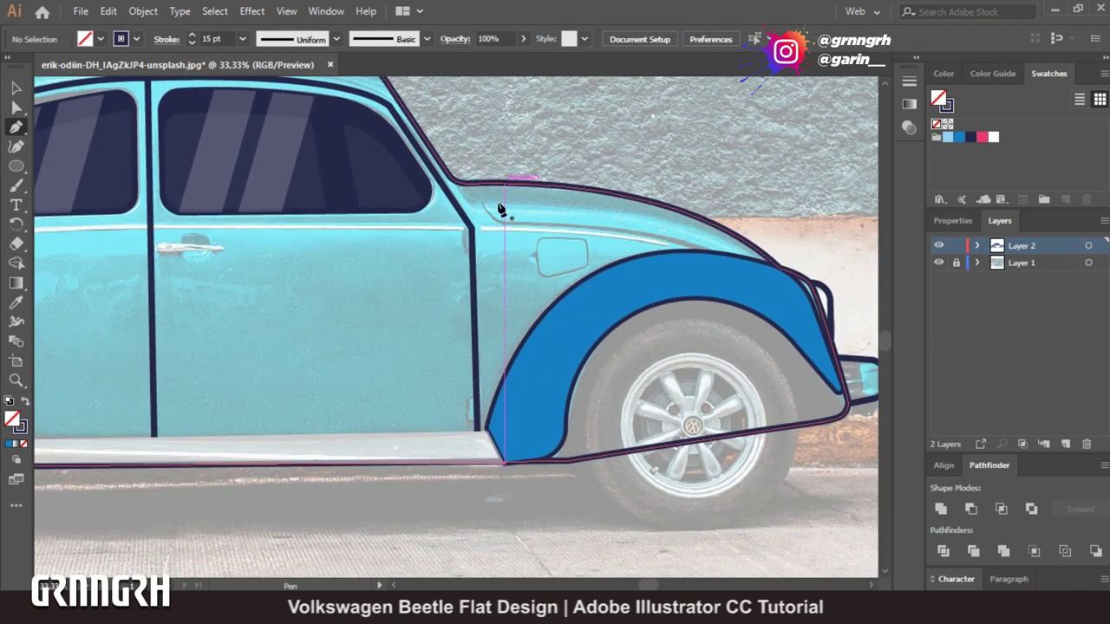
left_click(472, 184)
left_click_drag(503, 224, 521, 226)
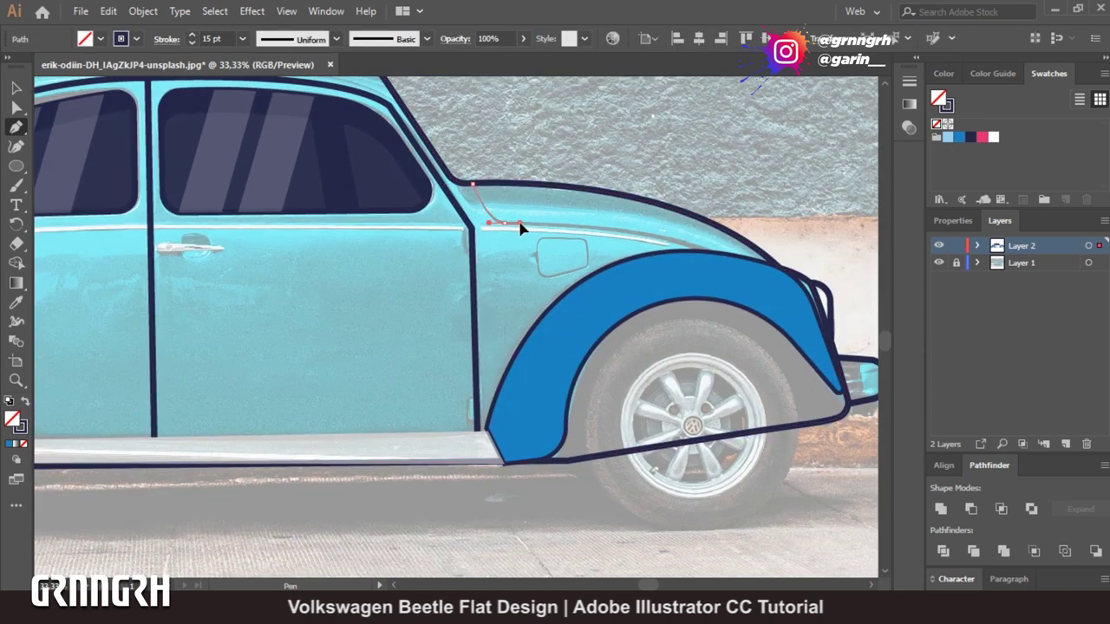
left_click(711, 250)
left_click(573, 262, "ctrl")
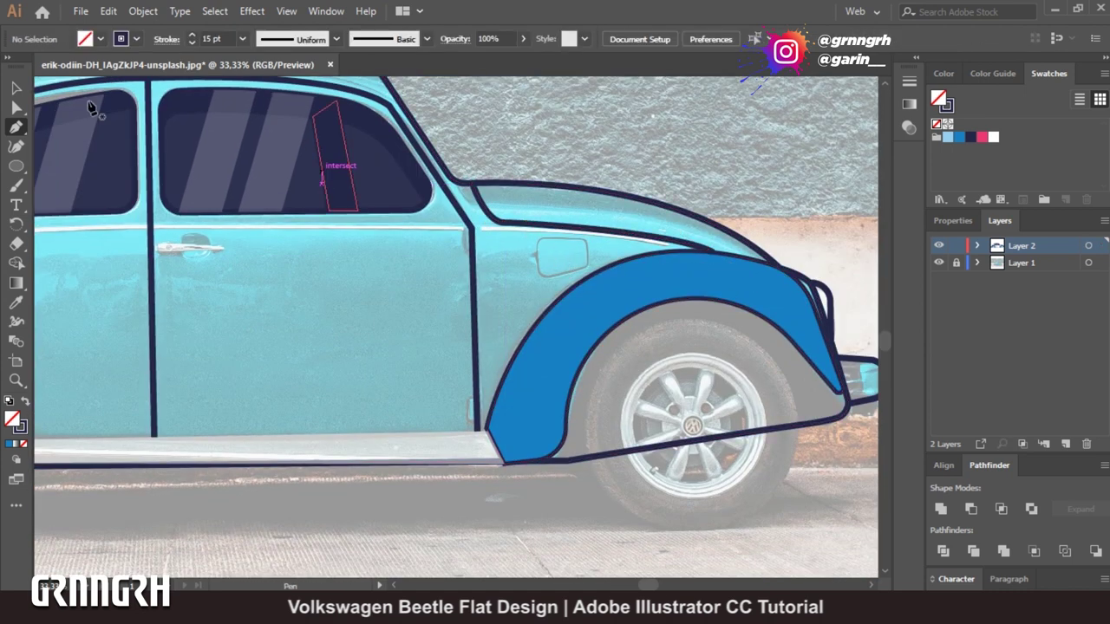
Select the hood, door and roof lines and set their stroke to 10 pt.
left_click(585, 230)
left_click_drag(53, 135, 323, 196)
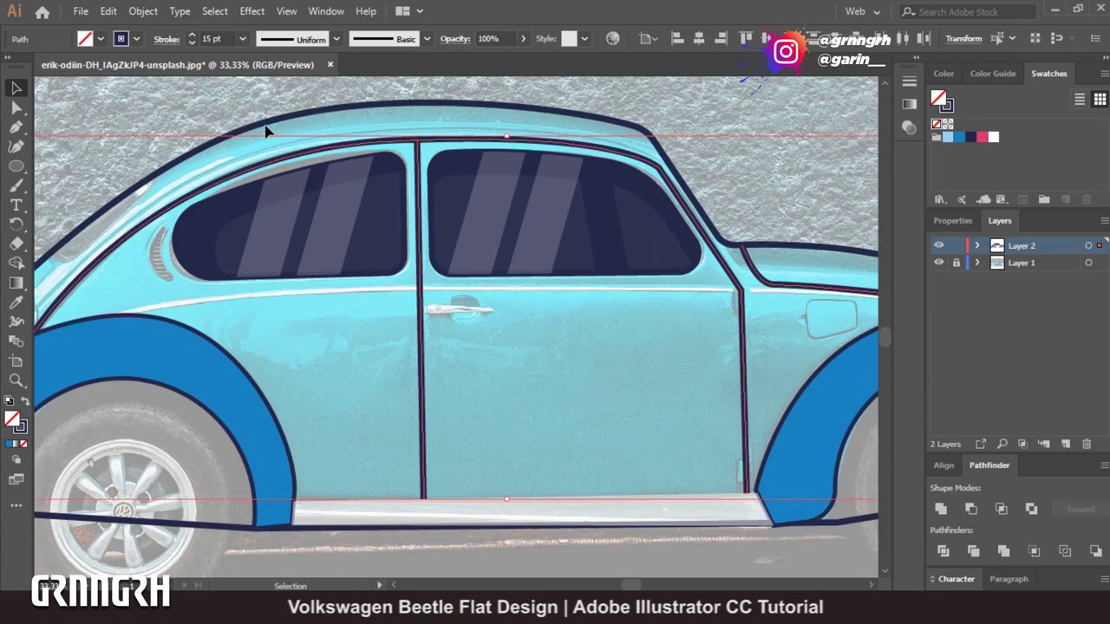
left_click(299, 200, "shift")
left_click(193, 43)
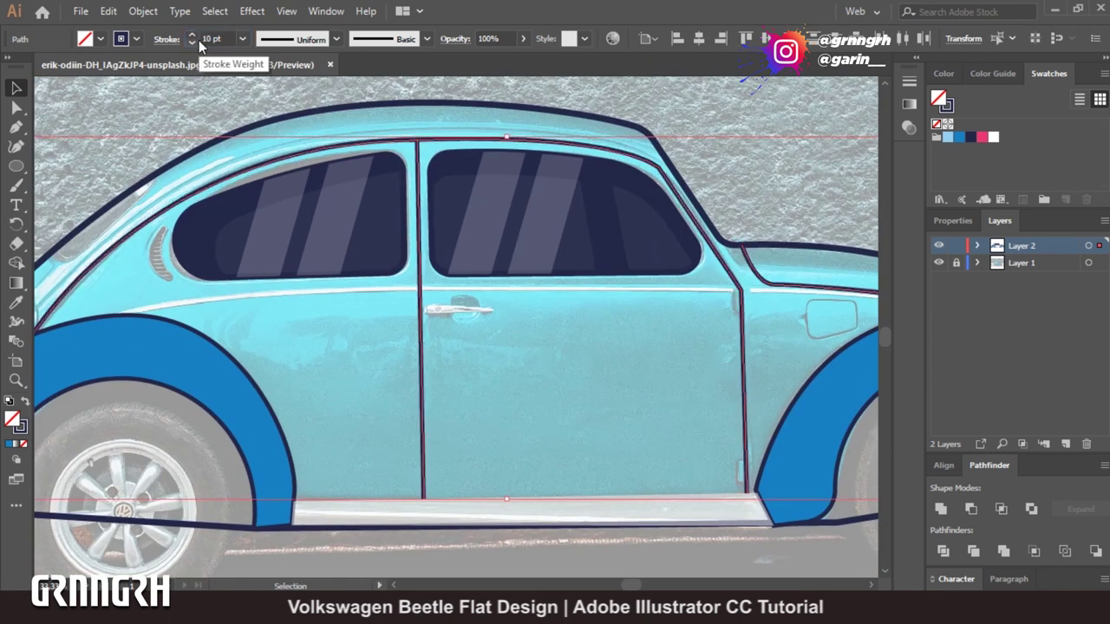
left_click(192, 103)
left_click_drag(66, 385, 314, 312)
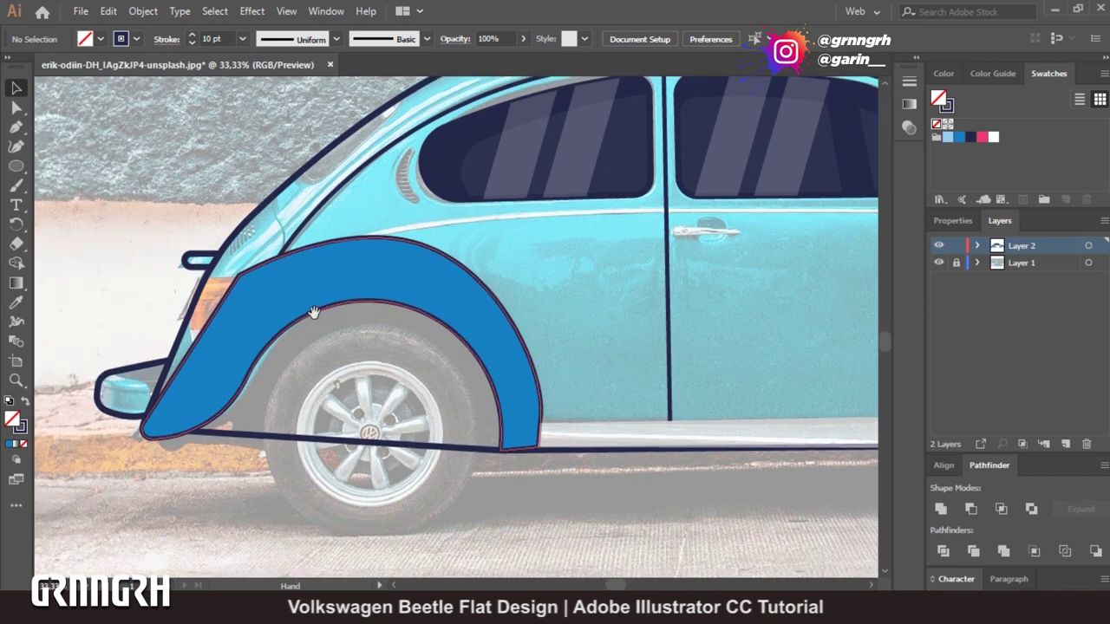
Draw a small closed tail-light shape where the rear fender meets the body.
key("p")
left_click_drag(239, 282, 196, 287)
left_click(196, 279)
left_click(192, 342)
left_click(240, 277)
left_click(130, 286, "ctrl")
left_click(17, 88)
left_click(208, 295)
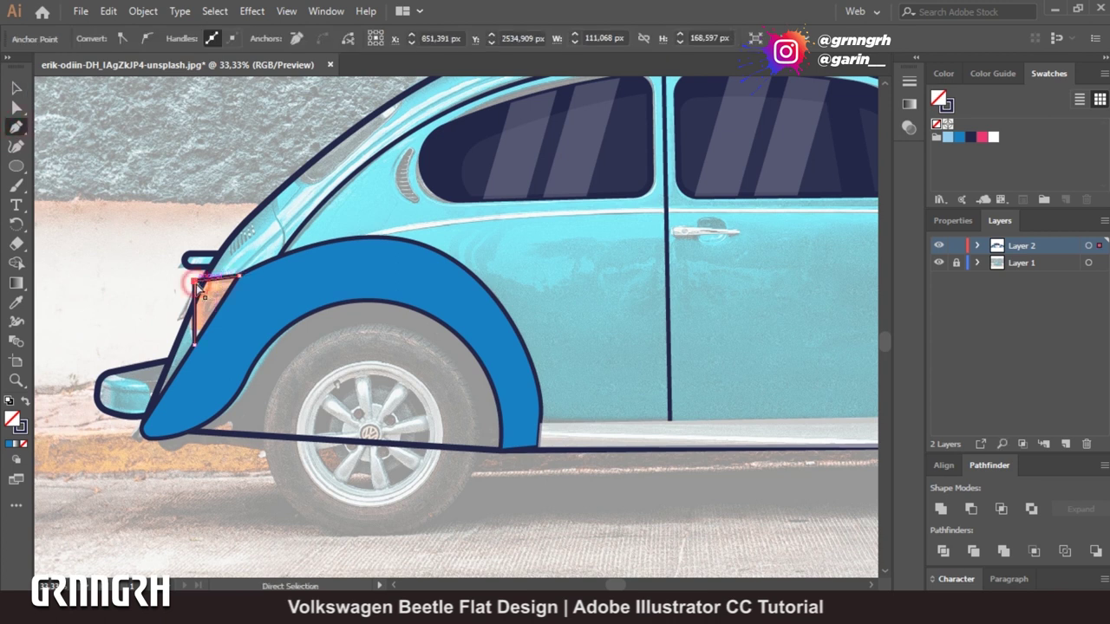
Zoom out to the whole car side and select the body outline.
left_click(178, 171)
key("ctrl+minus")
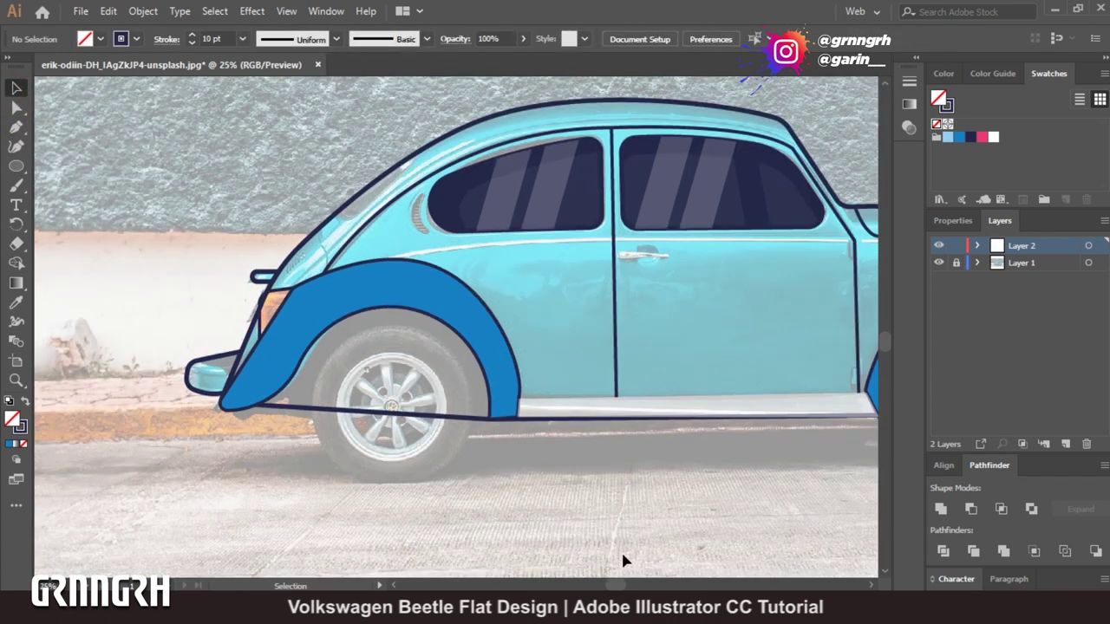
scroll(621, 549, "right", 3)
left_click(558, 433)
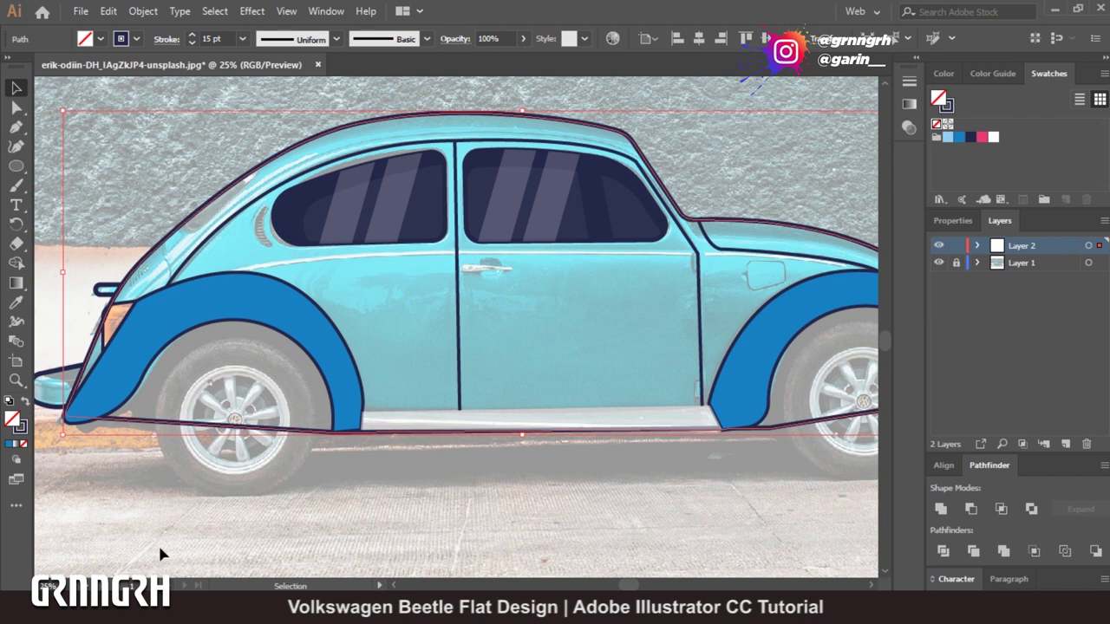
key("a")
key("v")
Fill the car body outline with the blue swatch.
left_click(100, 39)
left_click(33, 80)
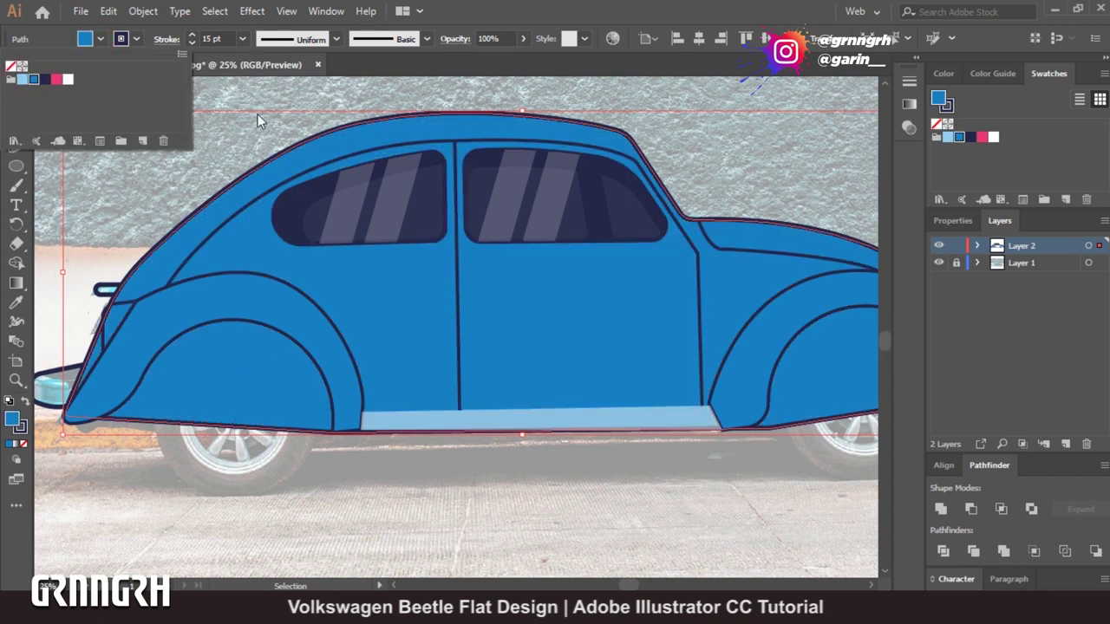
left_click(404, 372)
left_click(712, 520)
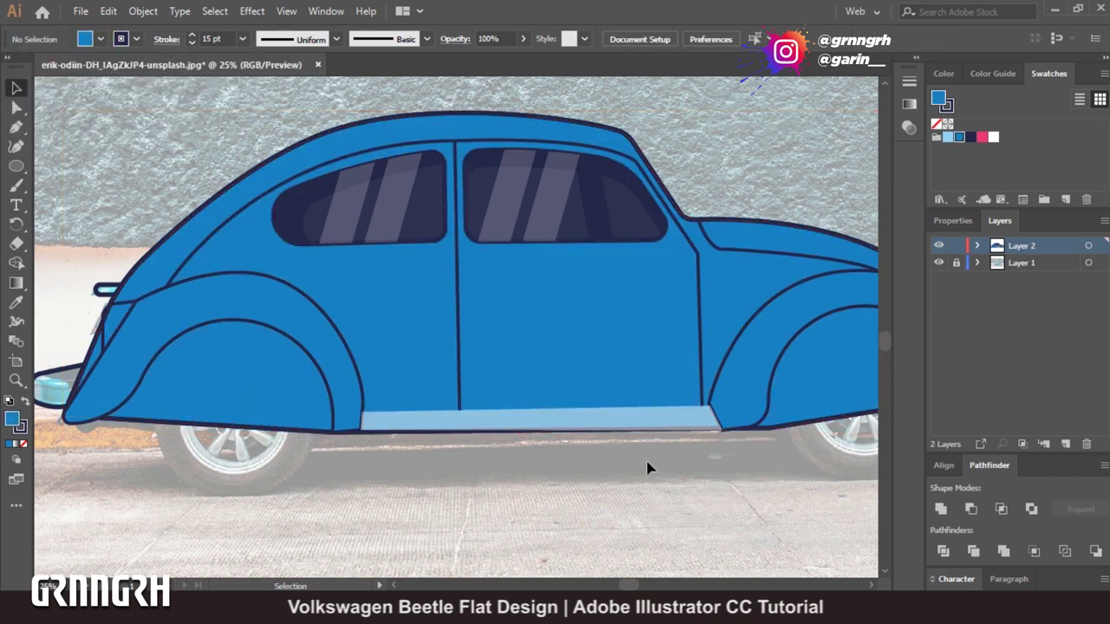
Set the pale sill strip to 63% opacity and hide the photo layer.
left_click(529, 421)
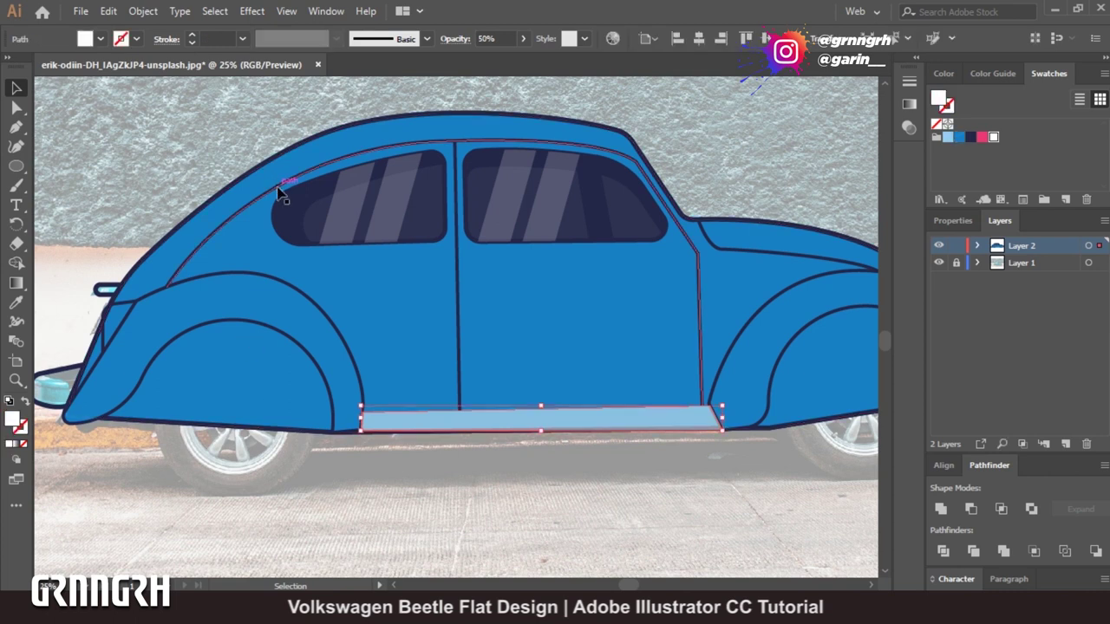
left_click(101, 38)
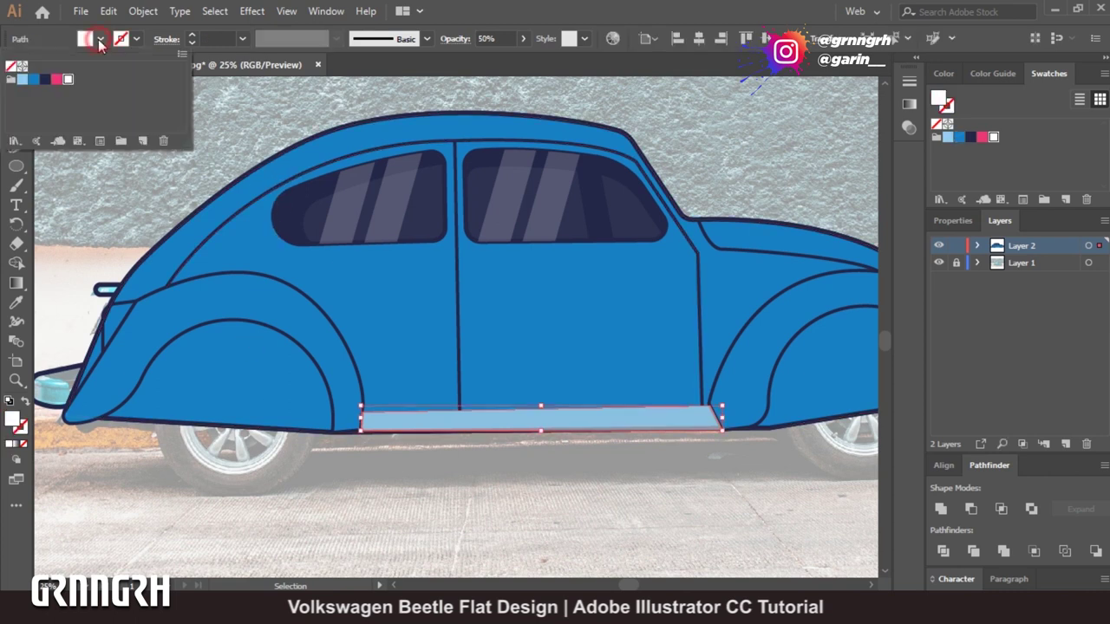
left_click(253, 102)
left_click(738, 508)
left_click(579, 428)
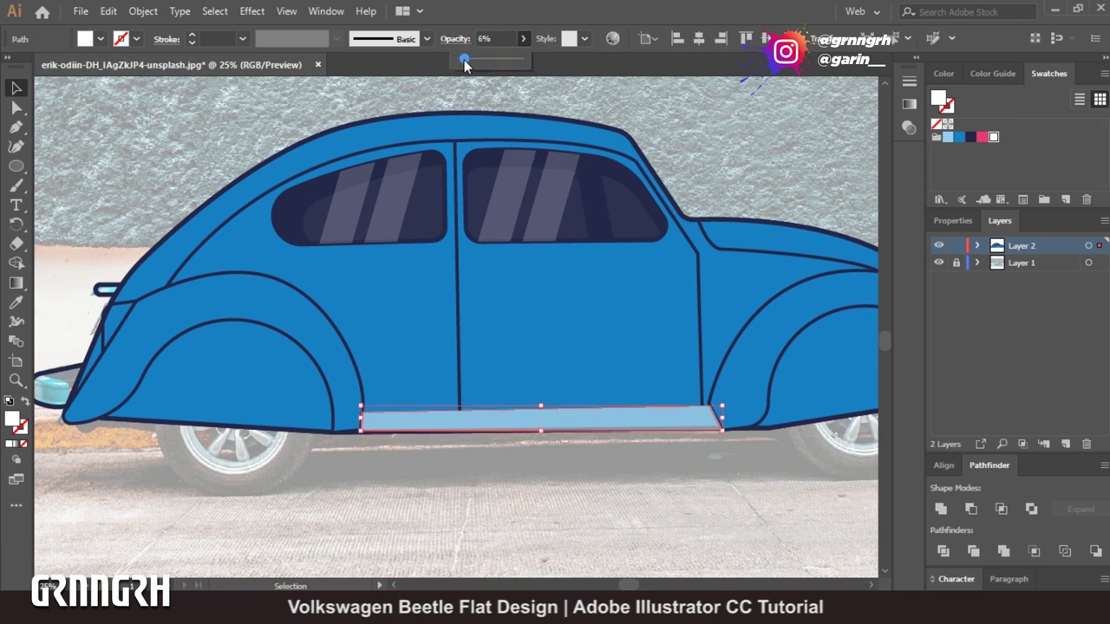
left_click(633, 514)
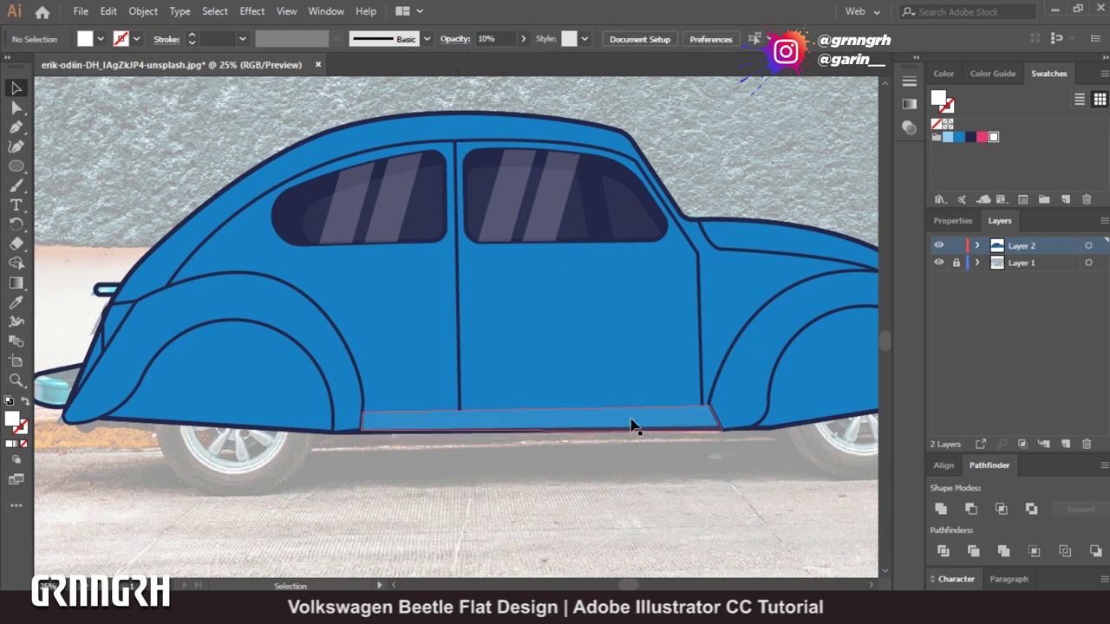
left_click(538, 418)
left_click(522, 38)
left_click_drag(465, 60, 498, 61)
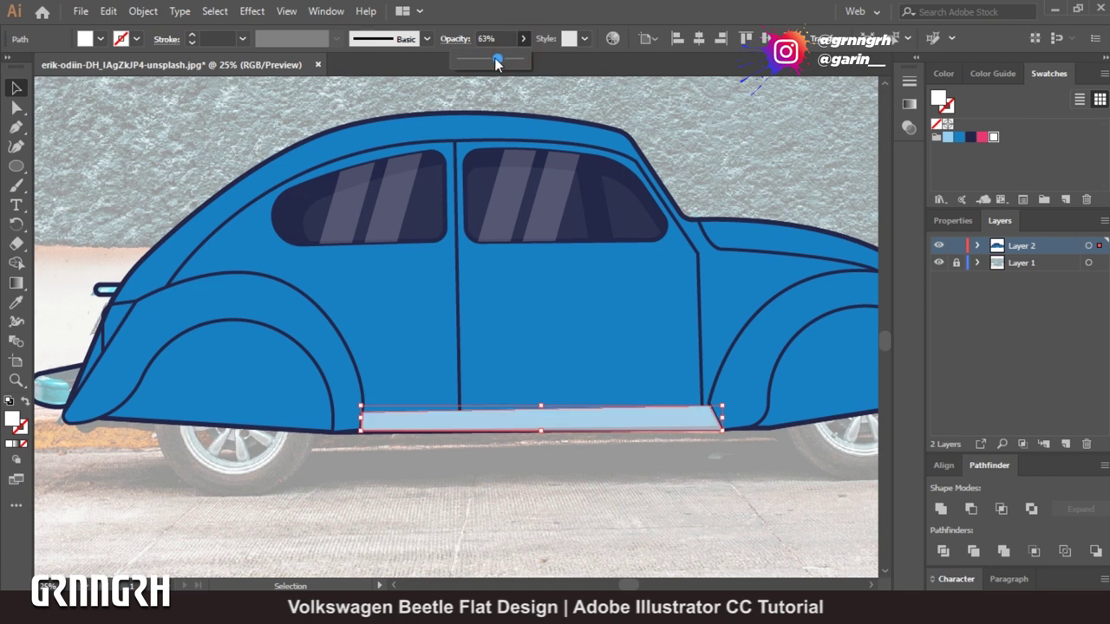
left_click(726, 531)
key("ctrl+minus")
left_click(939, 262)
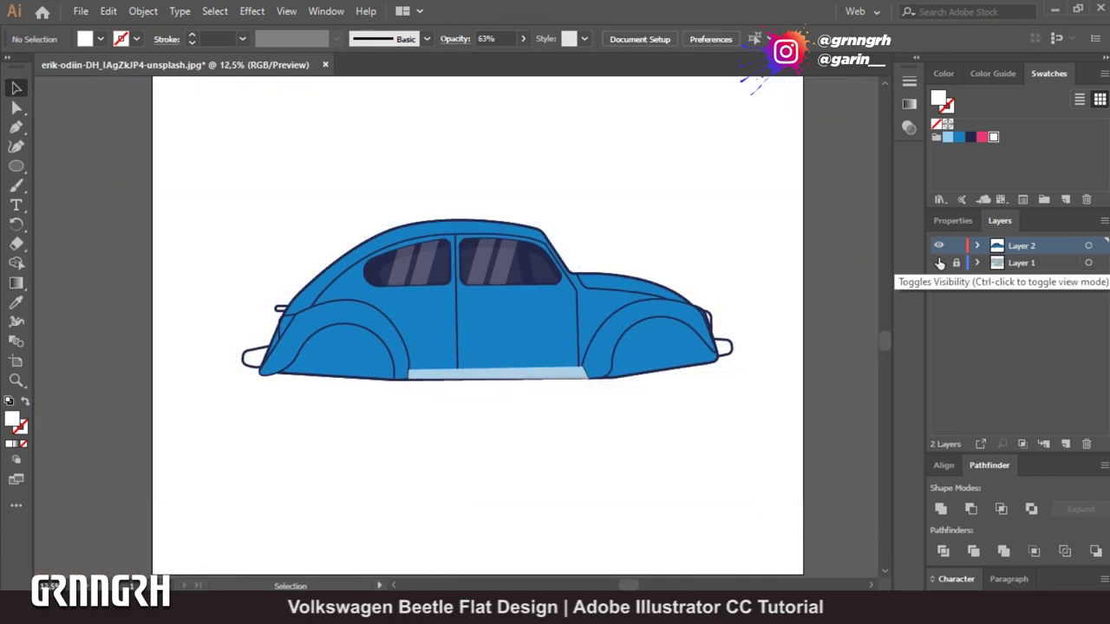
Show the reference photo layer again and select the pale bottom strip.
left_click(939, 262)
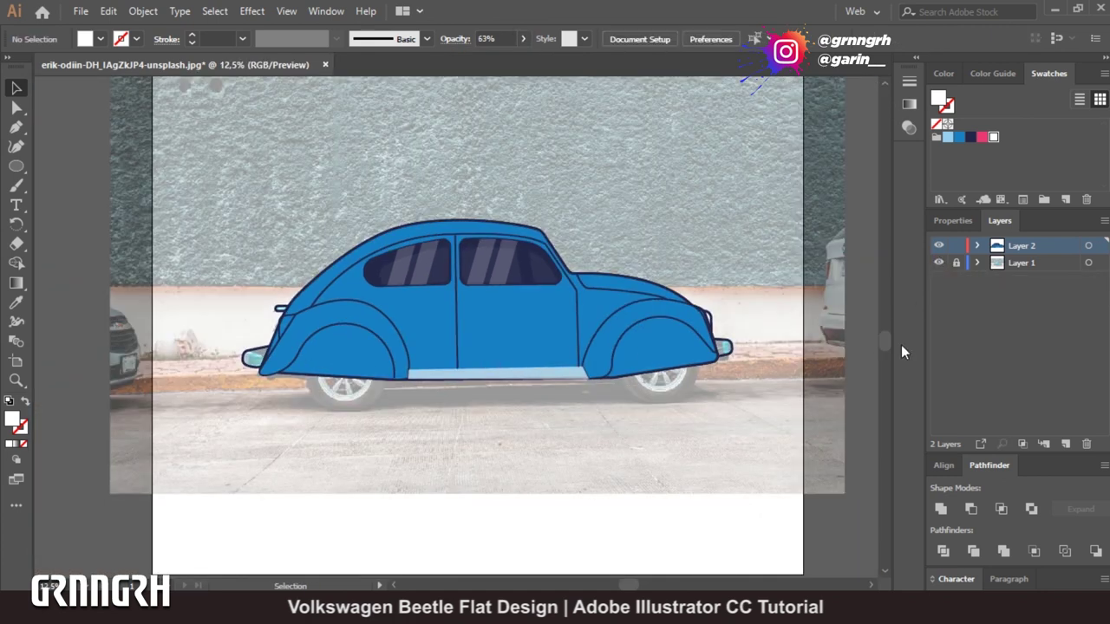
key("ctrl+plus")
key("ctrl+plus")
key("ctrl+plus")
left_click(734, 440)
key("a")
key("v")
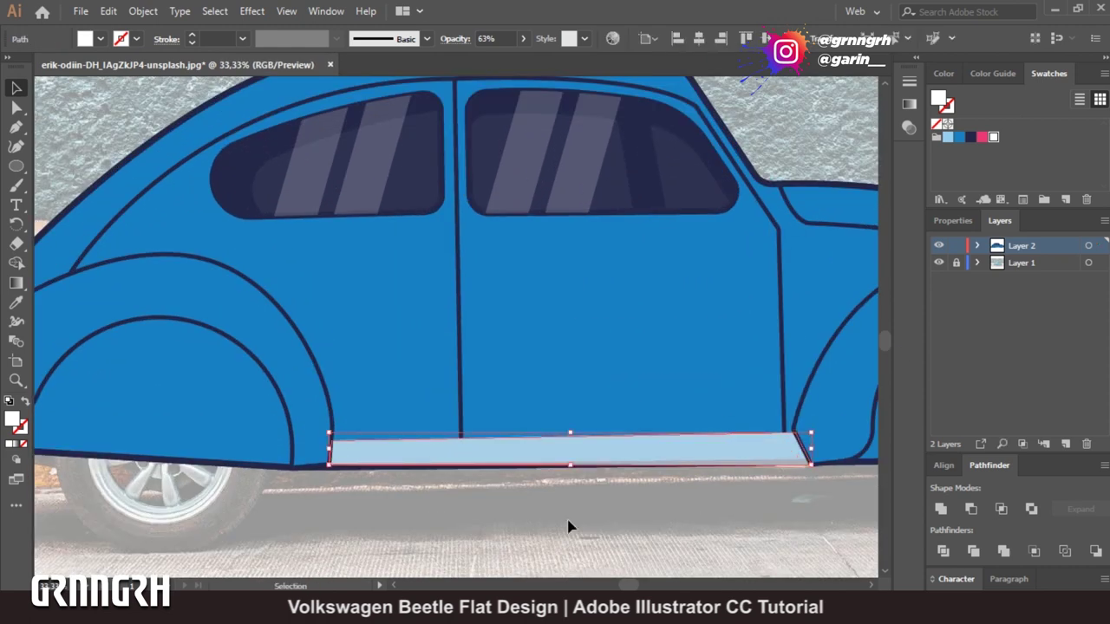
left_click(695, 527)
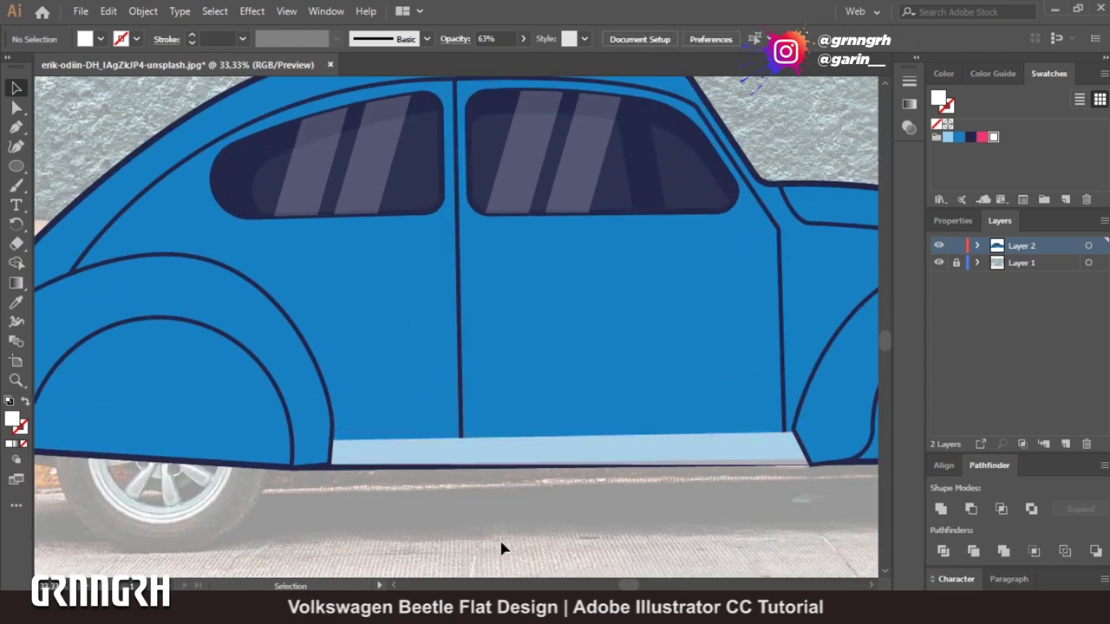
left_click(770, 460)
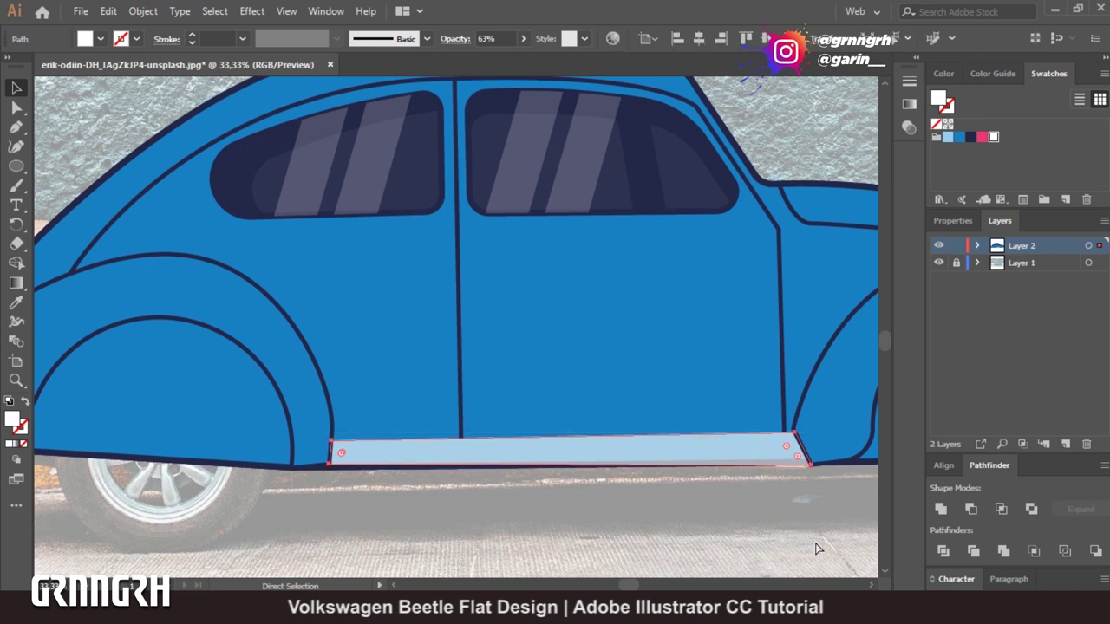
Drag the strip's bottom-right anchor onto the body outline by the fender.
key("ctrl+z")
key("ctrl+shift+z")
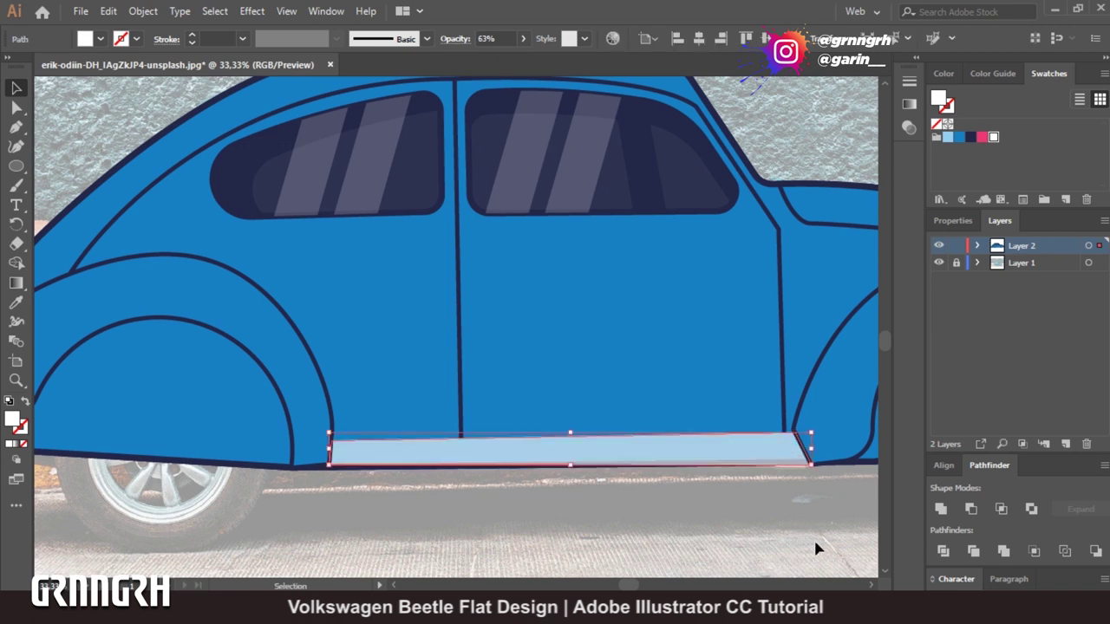
key("a")
left_click_drag(813, 468, 806, 462)
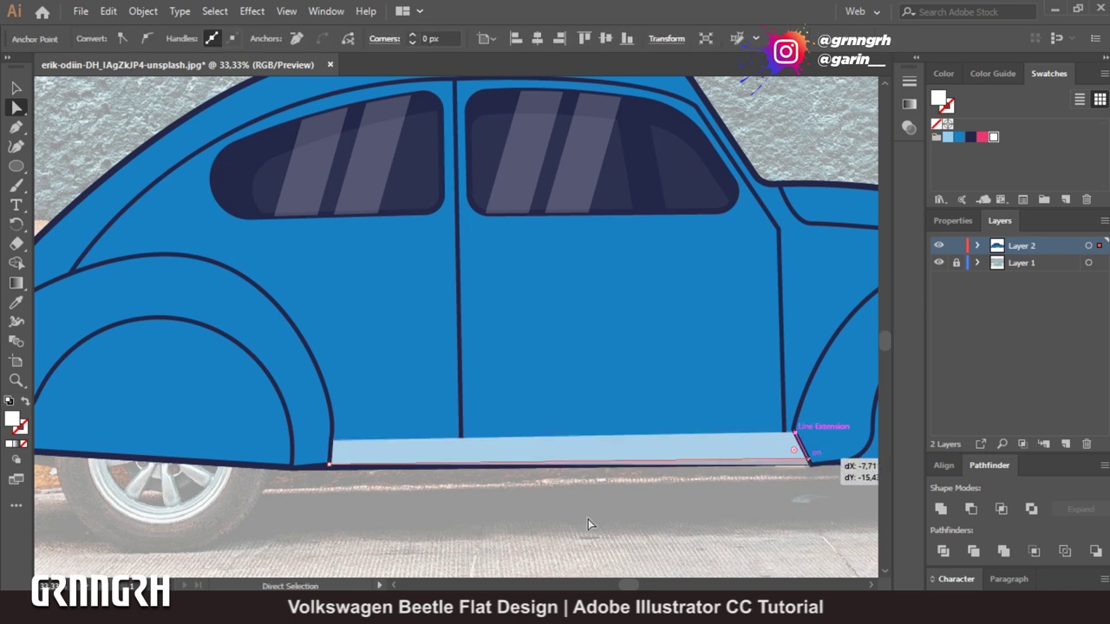
left_click(686, 560)
left_click_drag(513, 541, 772, 529)
Remove the left and right wheel-arch regions from the body with Shape Builder.
left_click(401, 440)
left_click(299, 373, "shift")
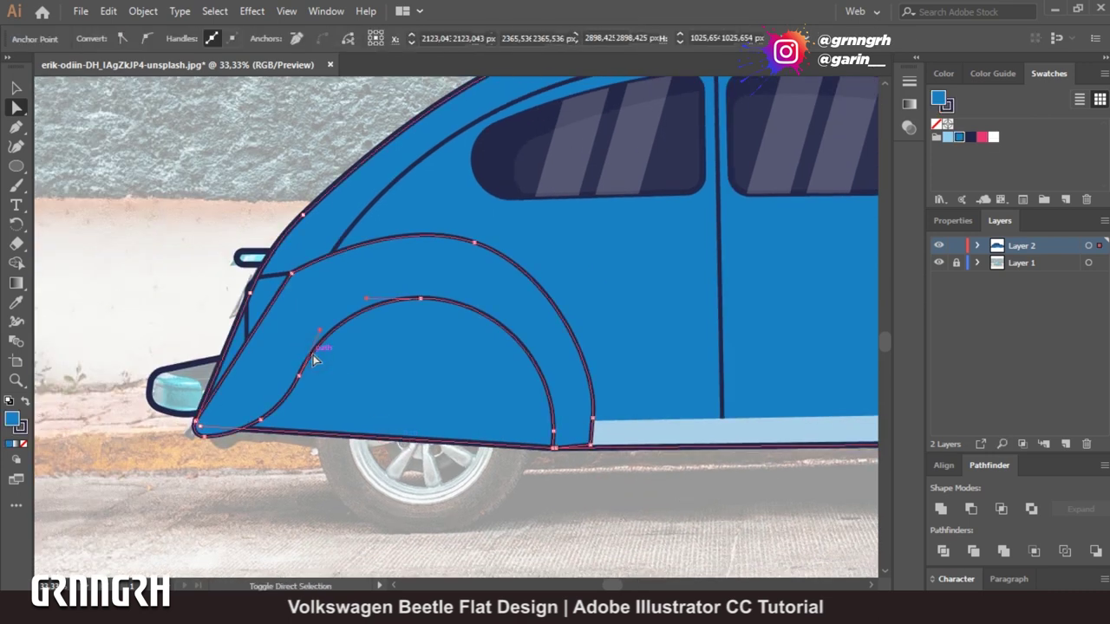
left_click(16, 263)
left_click(451, 385, "alt")
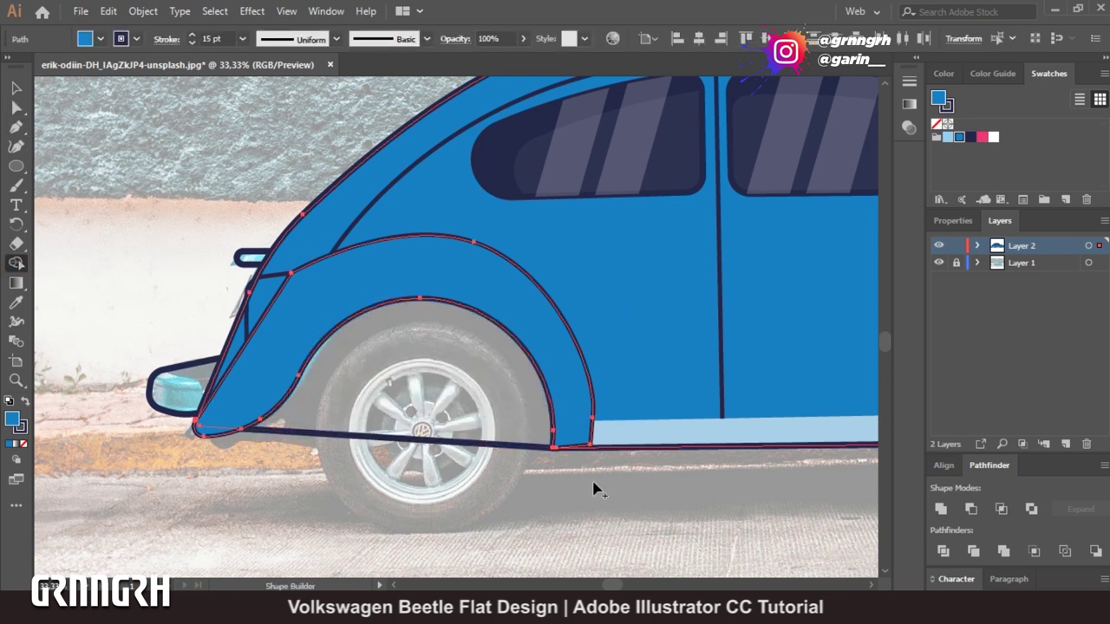
scroll(595, 488, "right", 10)
key("v")
left_click(392, 356, "shift")
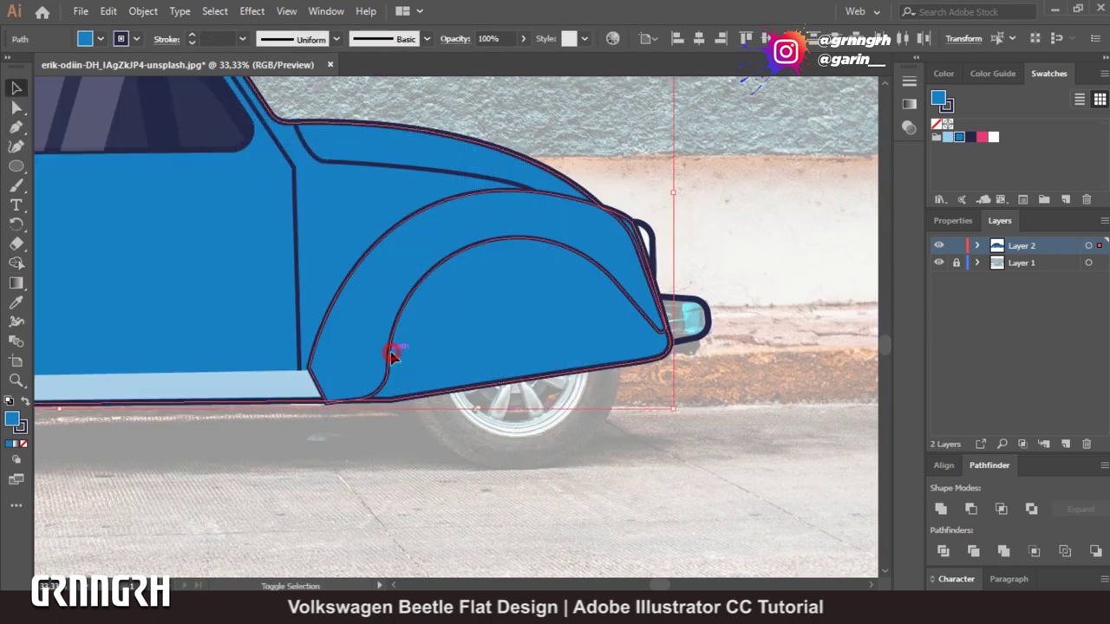
left_click(16, 263)
left_click(490, 338, "alt")
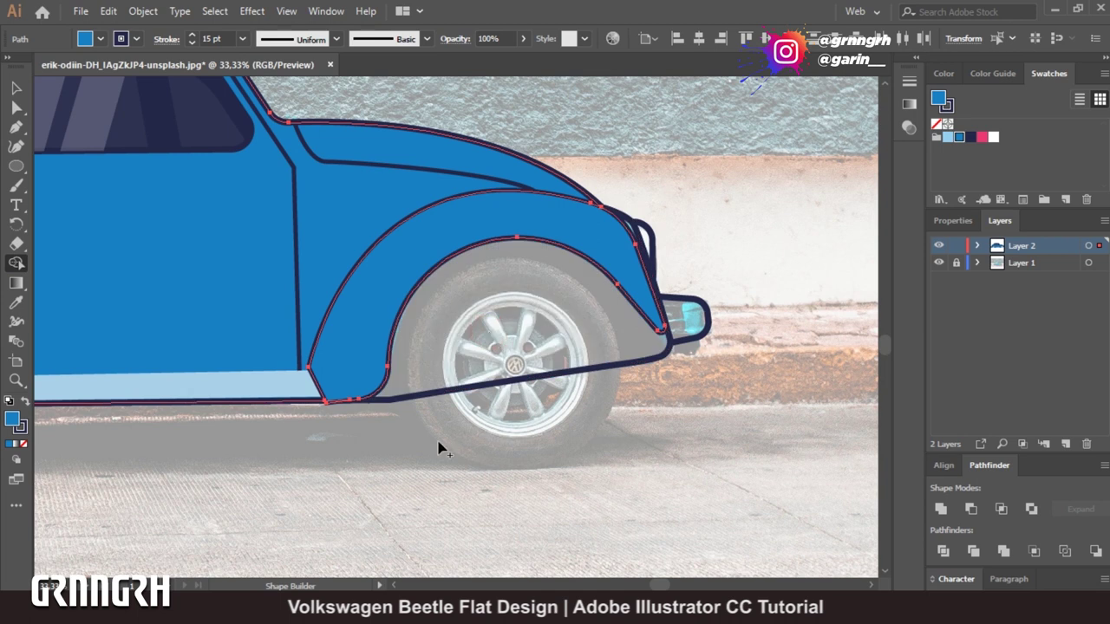
key("v")
left_click(181, 204)
Fill the right wheel arch dark navy and the right bumper blue.
left_click(540, 376)
left_click(101, 39)
left_click(113, 87)
left_click(704, 326)
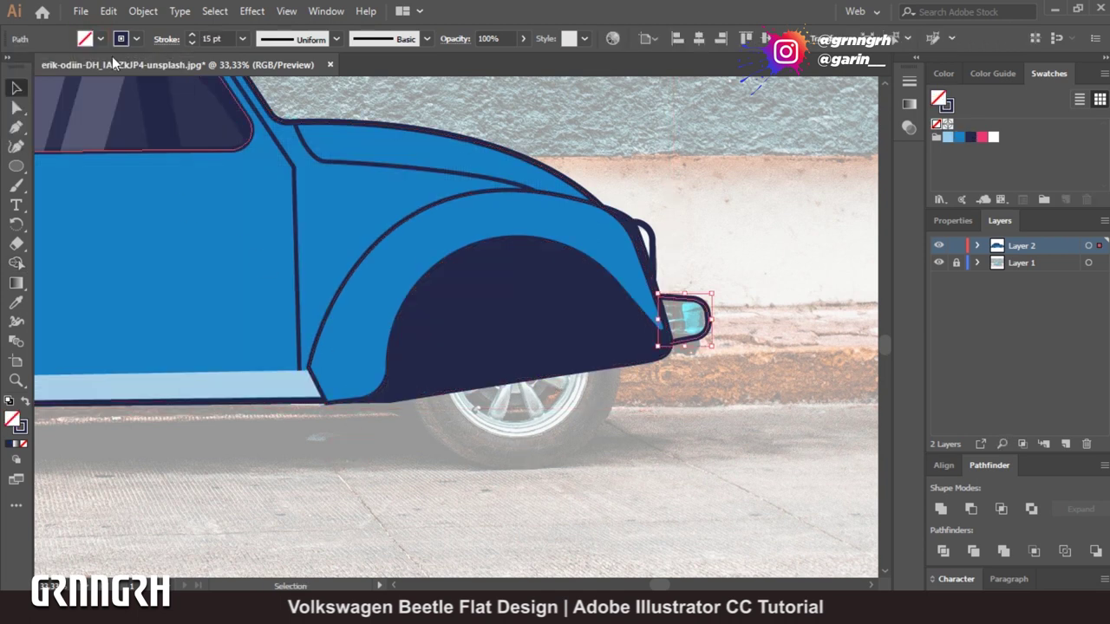
left_click(100, 38)
left_click(34, 77)
key("Escape")
Select the small trim piece on the fender edge with Direct Selection.
key("a")
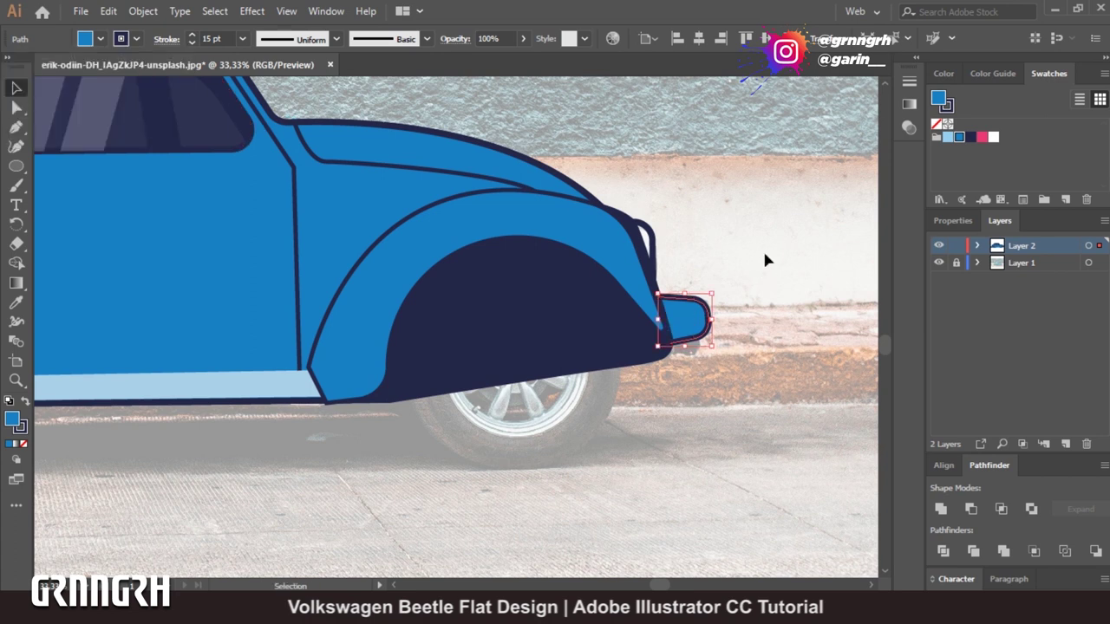
left_click(649, 241)
left_click(100, 38)
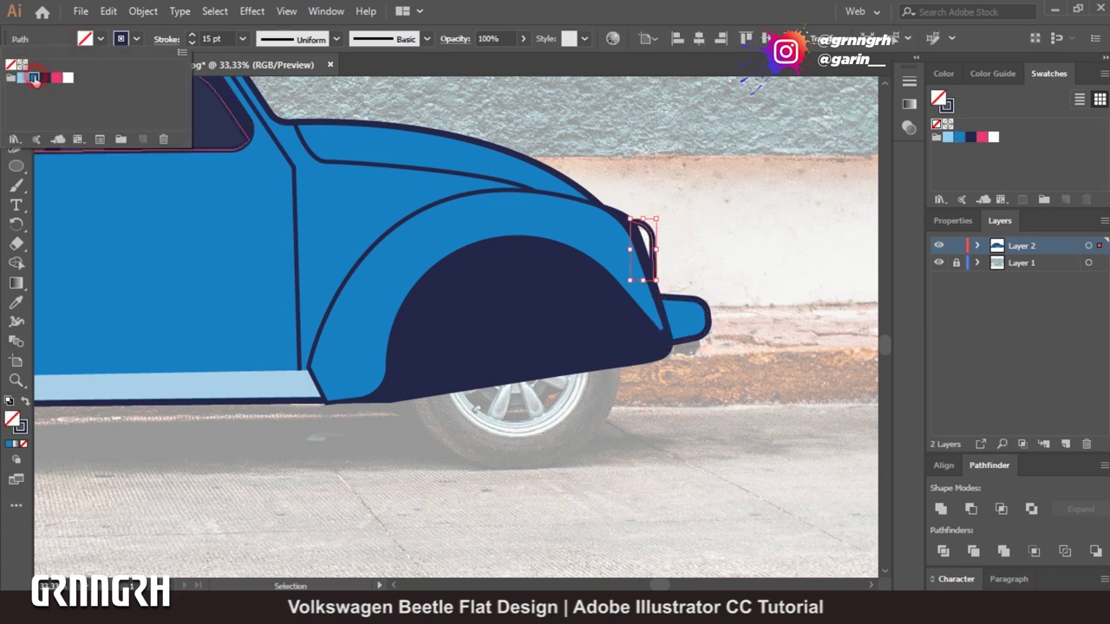
Send the small right-end trim piece to the back behind the fender.
key("Escape")
right_click(649, 239)
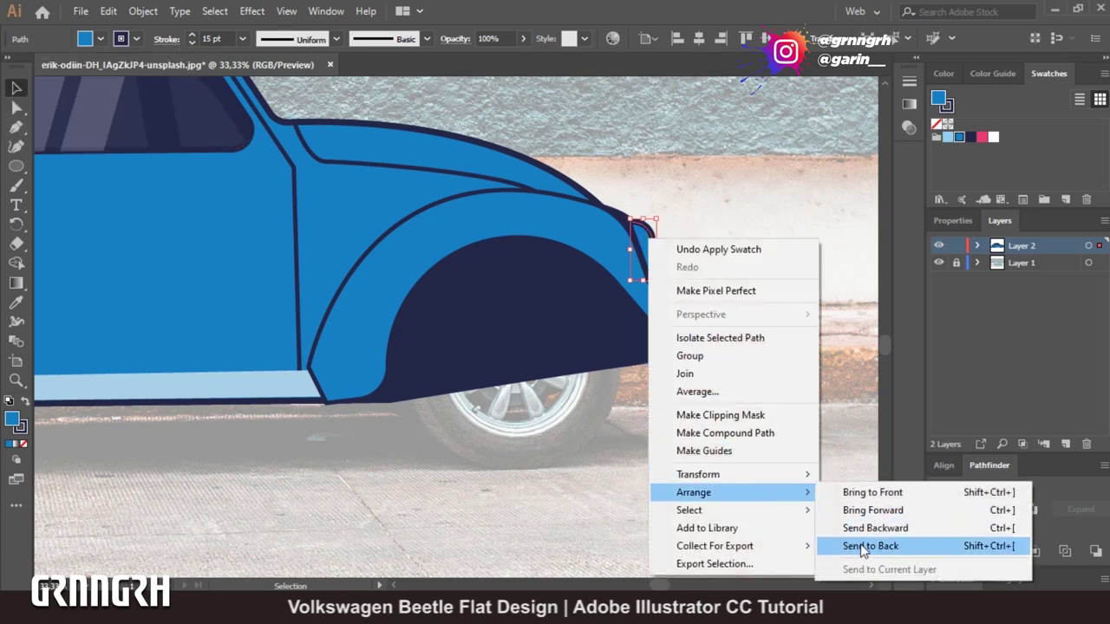
left_click(889, 528)
left_click(831, 137)
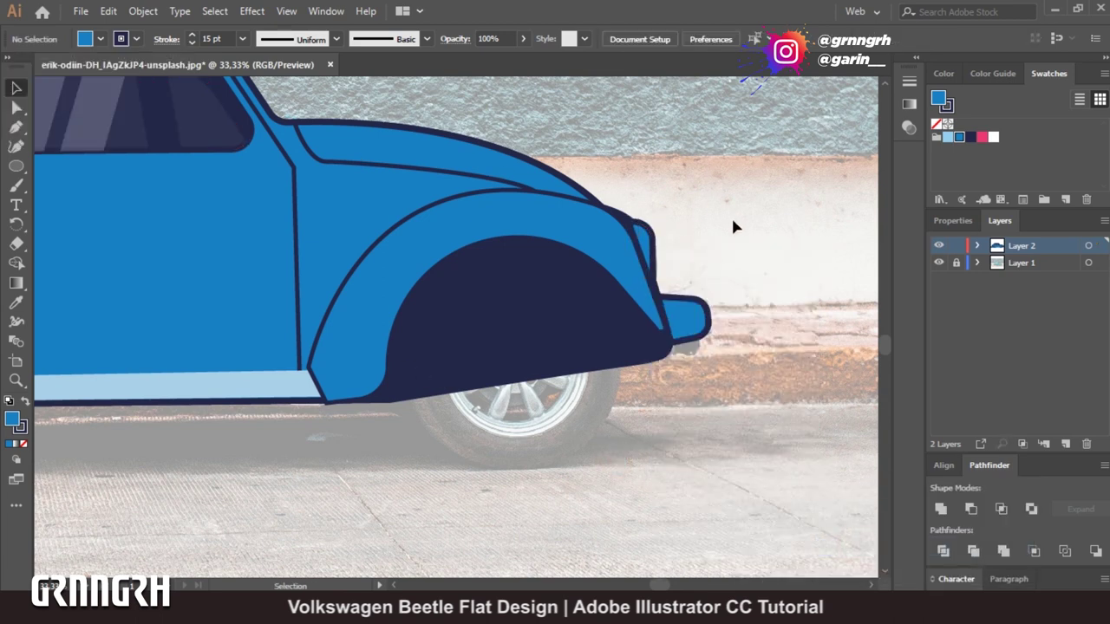
Fill the small trim piece by the left fender white.
left_click_drag(409, 426, 867, 382)
left_click(181, 182)
left_click(85, 38)
left_click(67, 79)
left_click(98, 211)
left_click(176, 208)
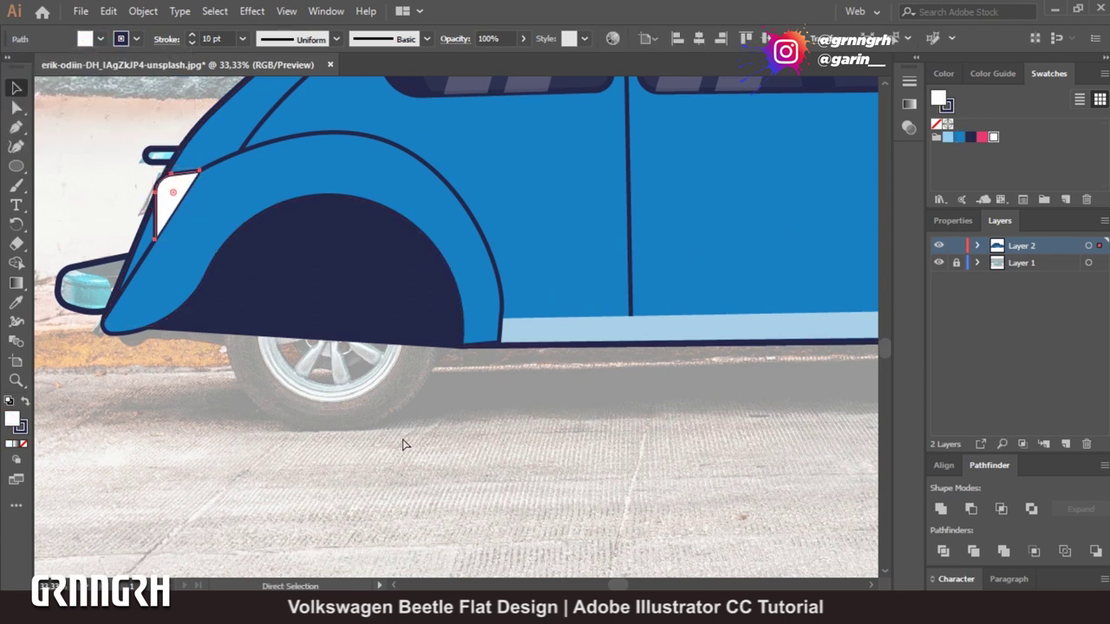
Fill the small top trim dark navy and the left bumper blue.
left_click(160, 156)
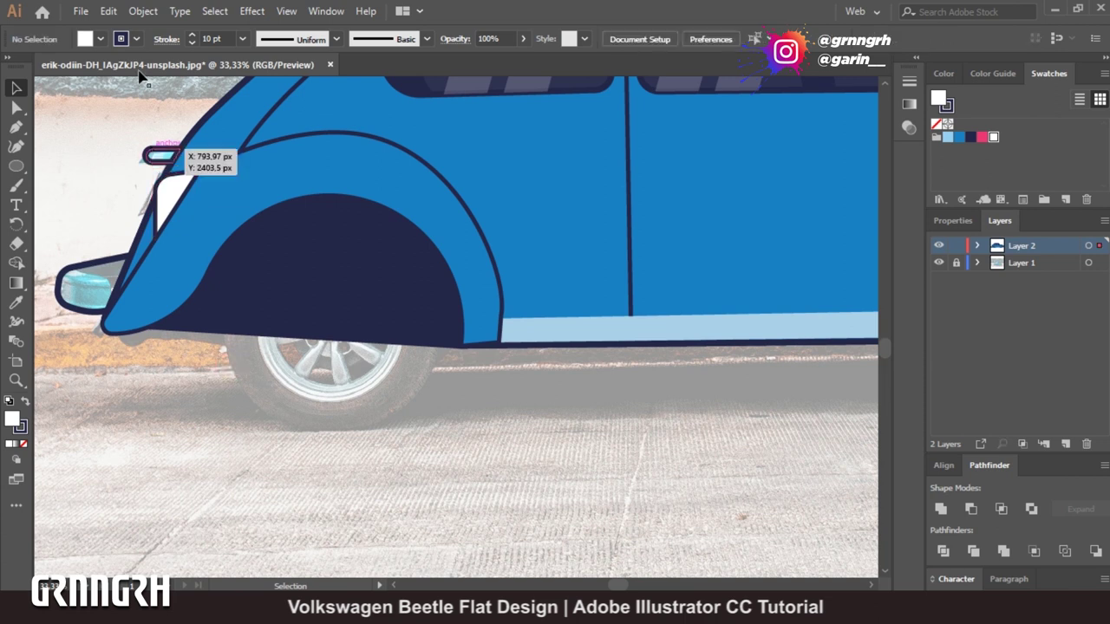
left_click(85, 38)
left_click(45, 79)
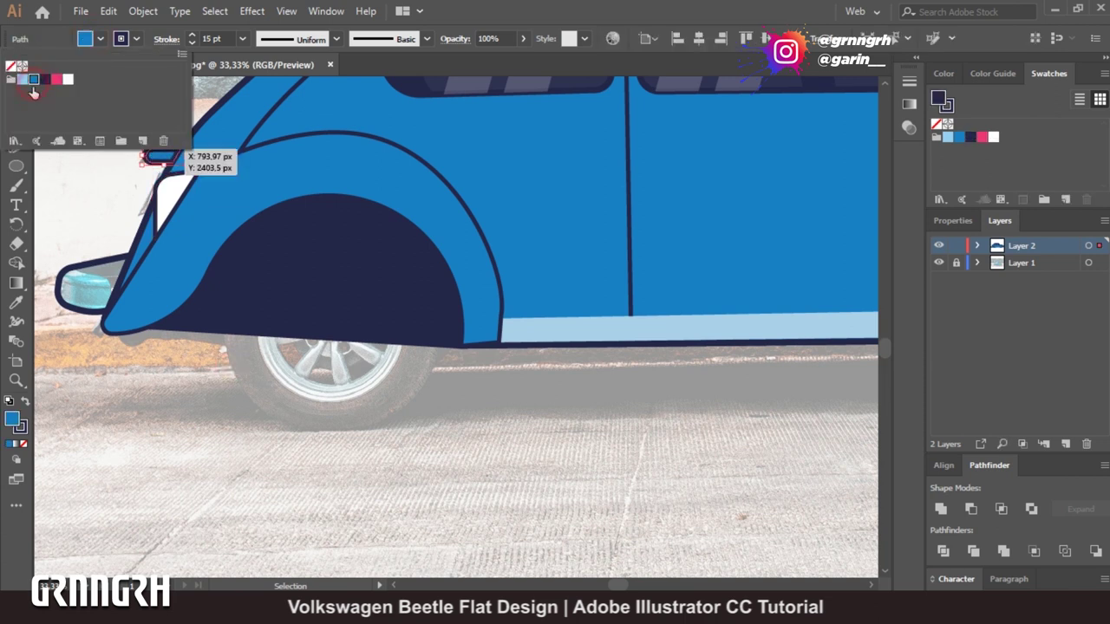
left_click(87, 282)
left_click(85, 38)
left_click(34, 79)
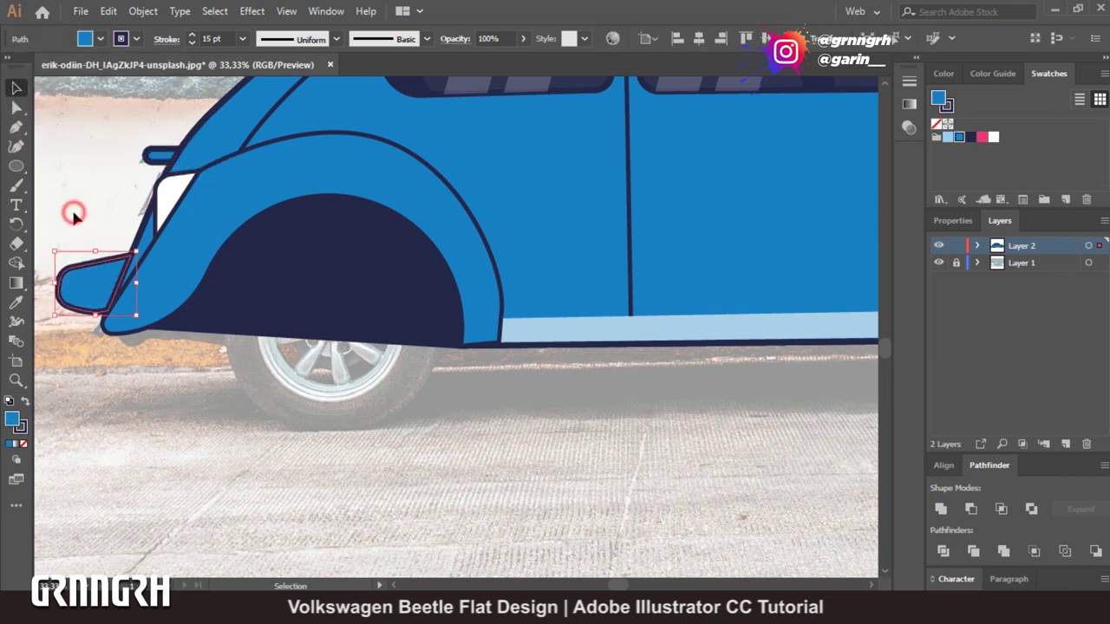
left_click(76, 219)
Zoom in on the doors and place the door handle's first corner.
key("ctrl+minus")
key("ctrl+minus")
key("ctrl+minus")
key("ctrl+minus")
key("ctrl+plus")
key("ctrl+plus")
key("ctrl+plus")
key("ctrl+plus")
key("ctrl+plus")
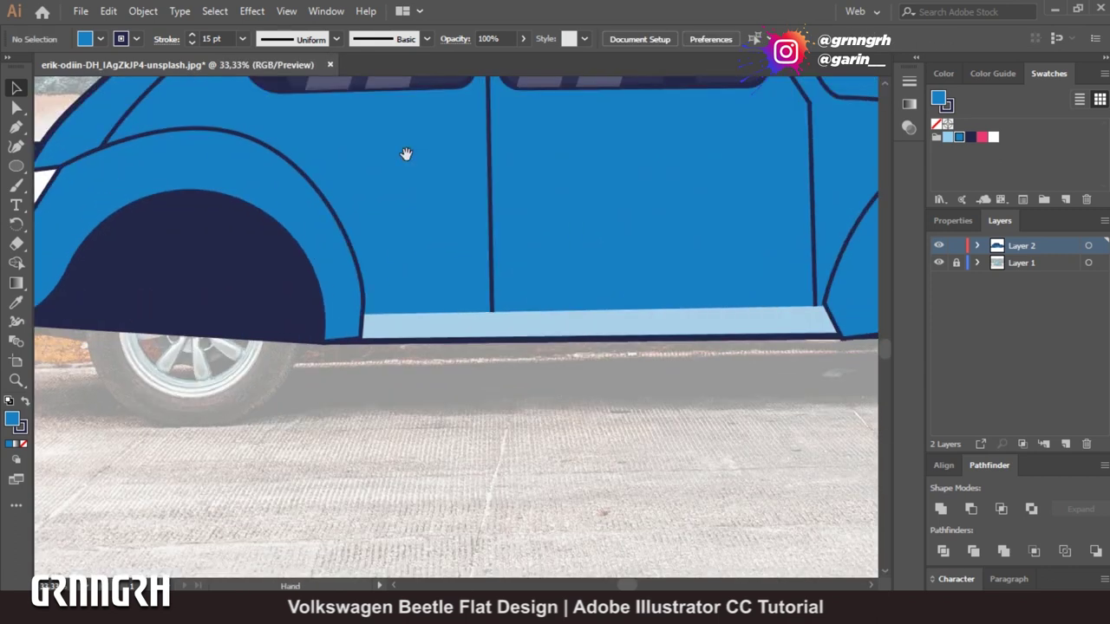
left_click_drag(405, 231, 377, 347)
key("p")
left_click(445, 301)
Close the triangular door-handle shape below the right window.
left_click(501, 302)
left_click(445, 311)
key("ctrl+plus")
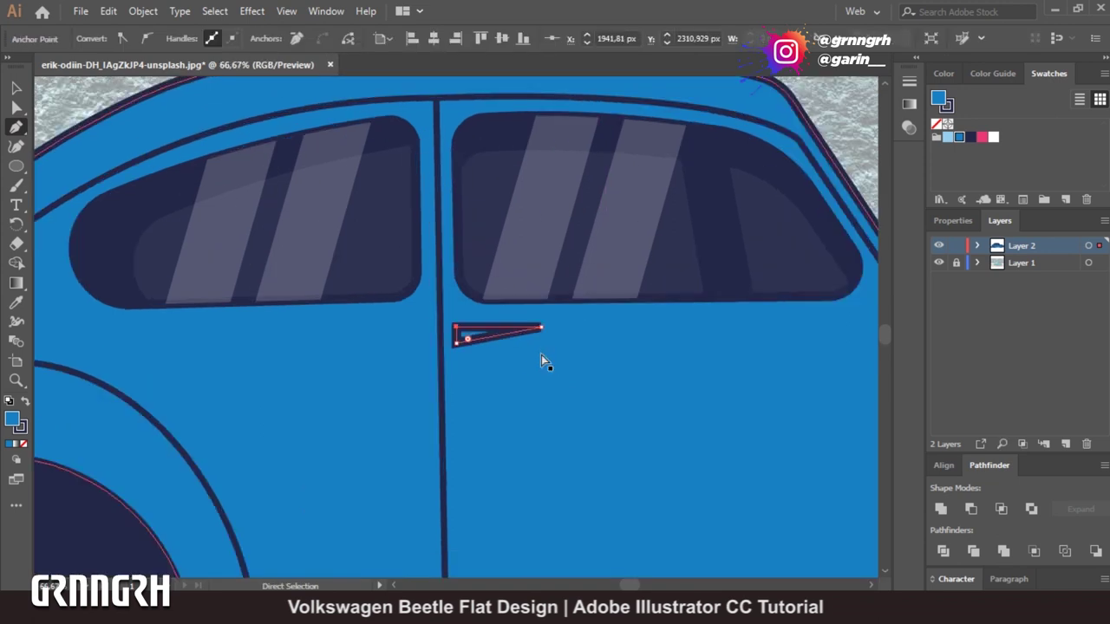
key("ctrl+plus")
key("ctrl+plus")
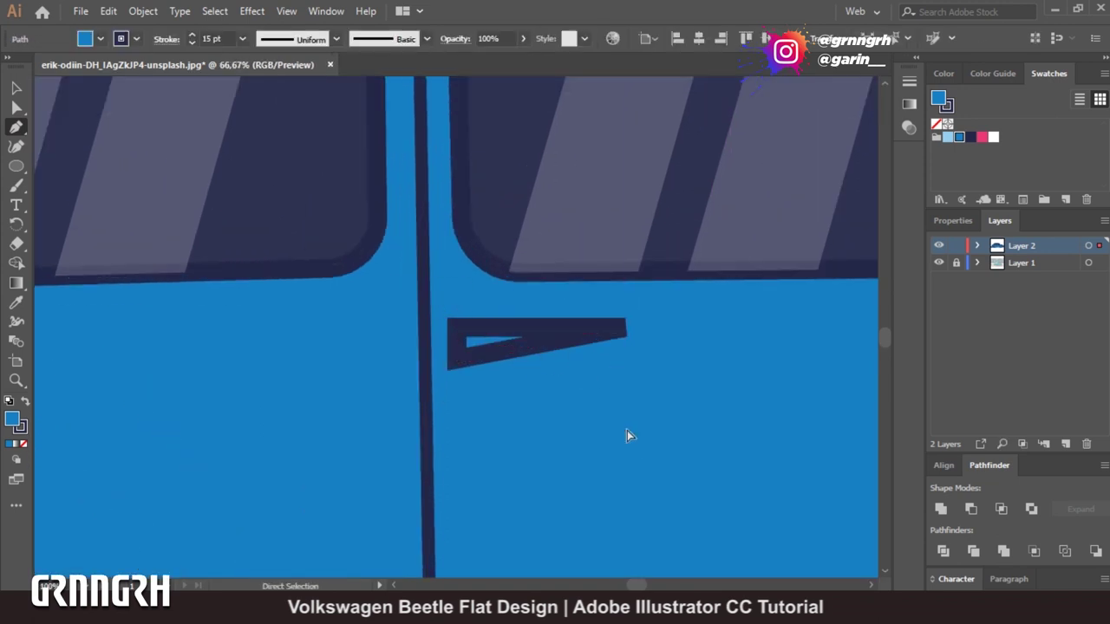
key("ctrl+minus")
key("ctrl+minus")
key("ctrl+minus")
key("ctrl+minus")
key("ctrl+plus")
key("ctrl+plus")
key("ctrl+plus")
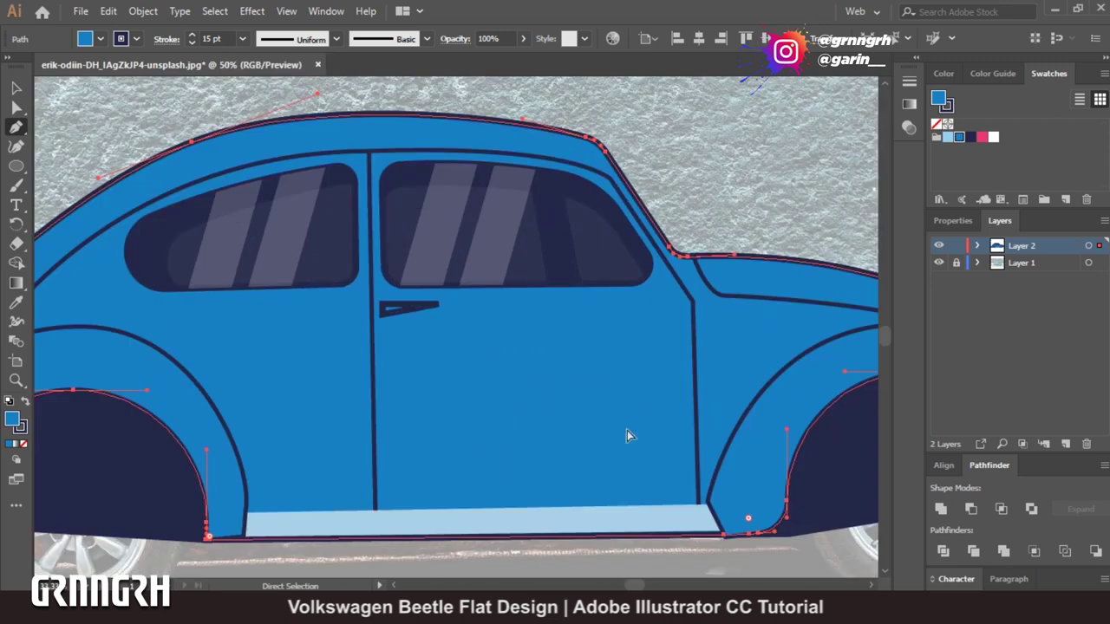
Reshape the handle triangle's anchors into a rounded handle.
key("ctrl+plus")
key("ctrl+plus")
left_click(404, 286)
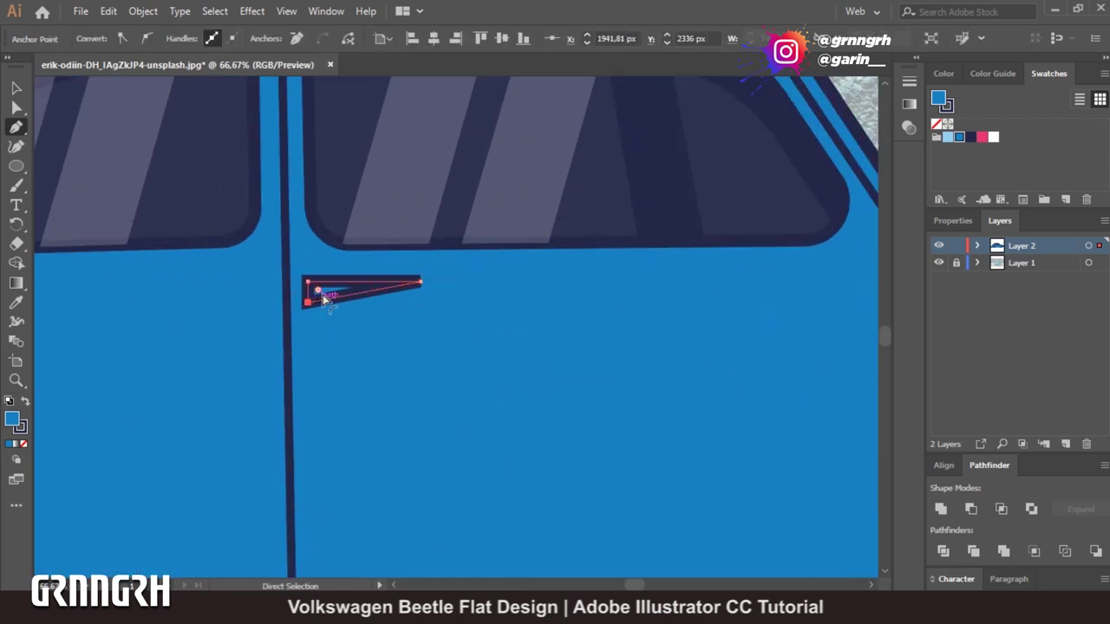
left_click_drag(331, 297, 326, 300)
left_click_drag(422, 286, 398, 284)
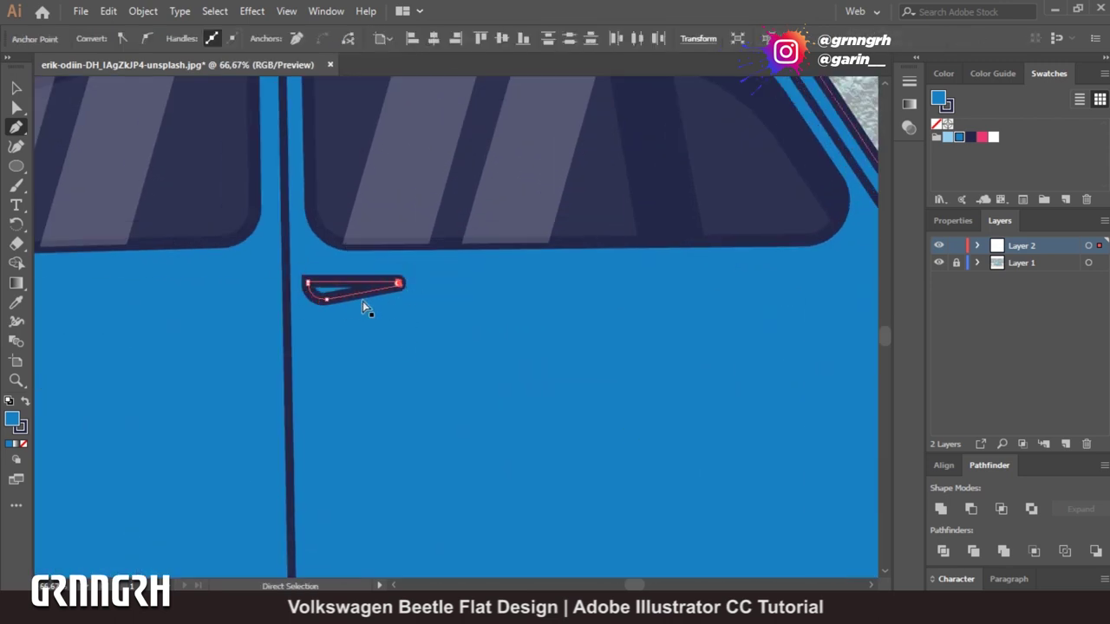
Give the door handle a 10 pt stroke and a dark navy fill.
left_click(14, 90)
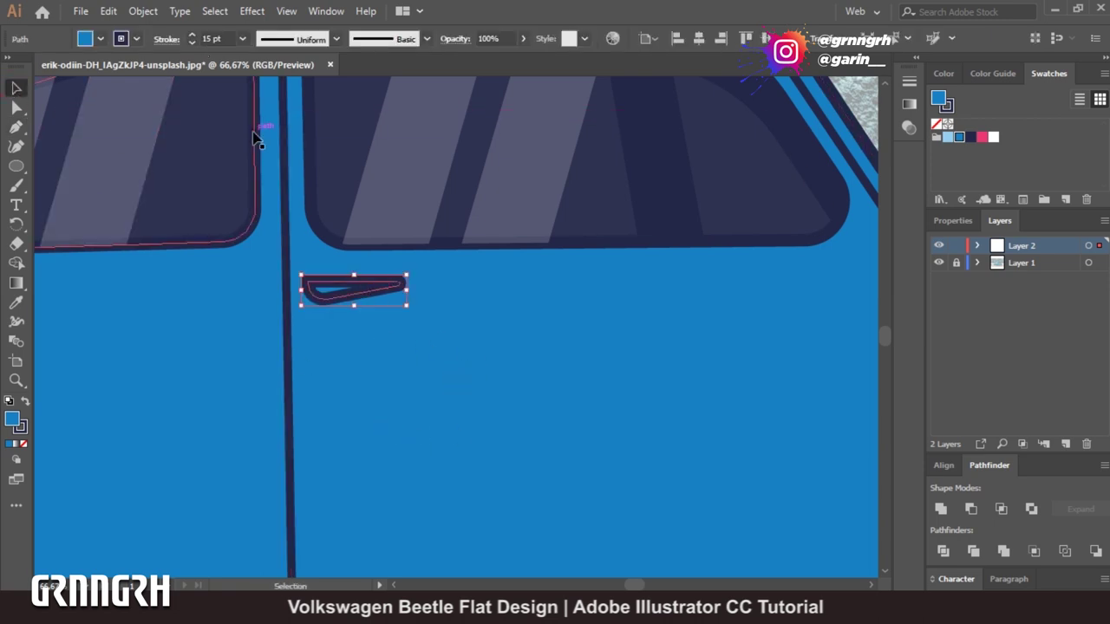
type("10")
key("Return")
left_click(86, 39)
left_click(50, 81)
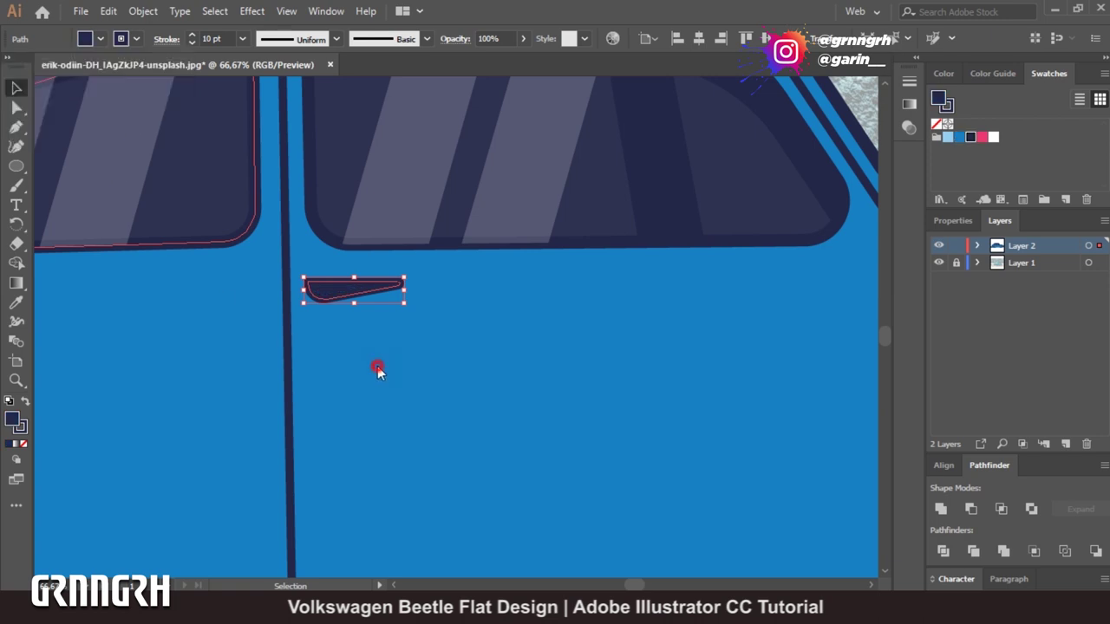
key("ctrl+minus")
key("ctrl+minus")
key("ctrl+minus")
left_click(244, 99)
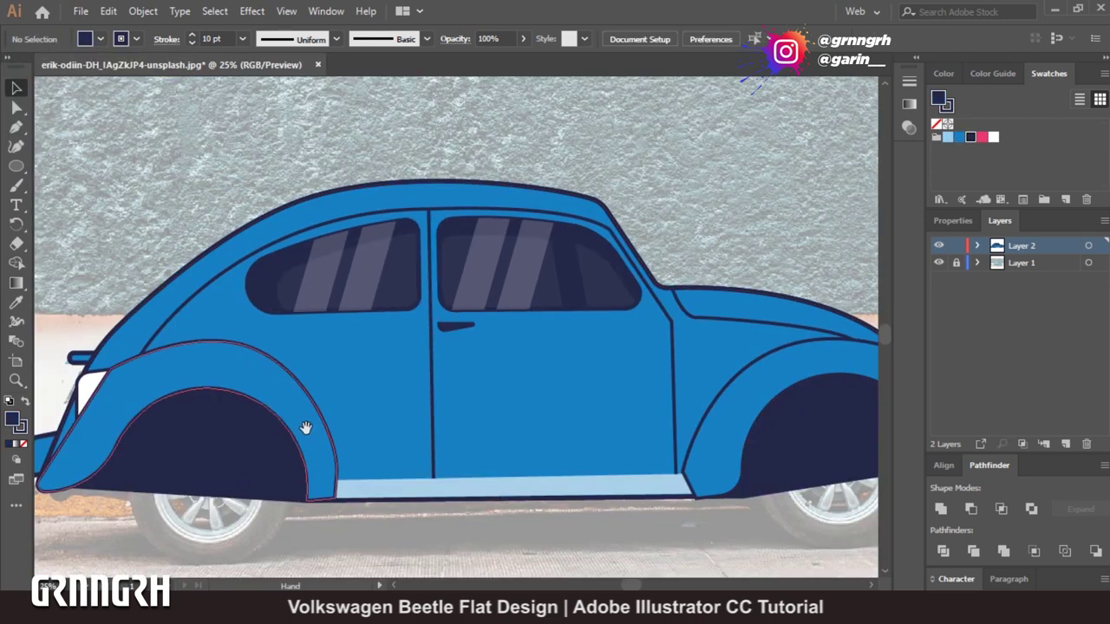
Add an anchor to the front bumper and draw a closed curved shading shape across its top.
left_click_drag(305, 426, 488, 318)
left_click(215, 332)
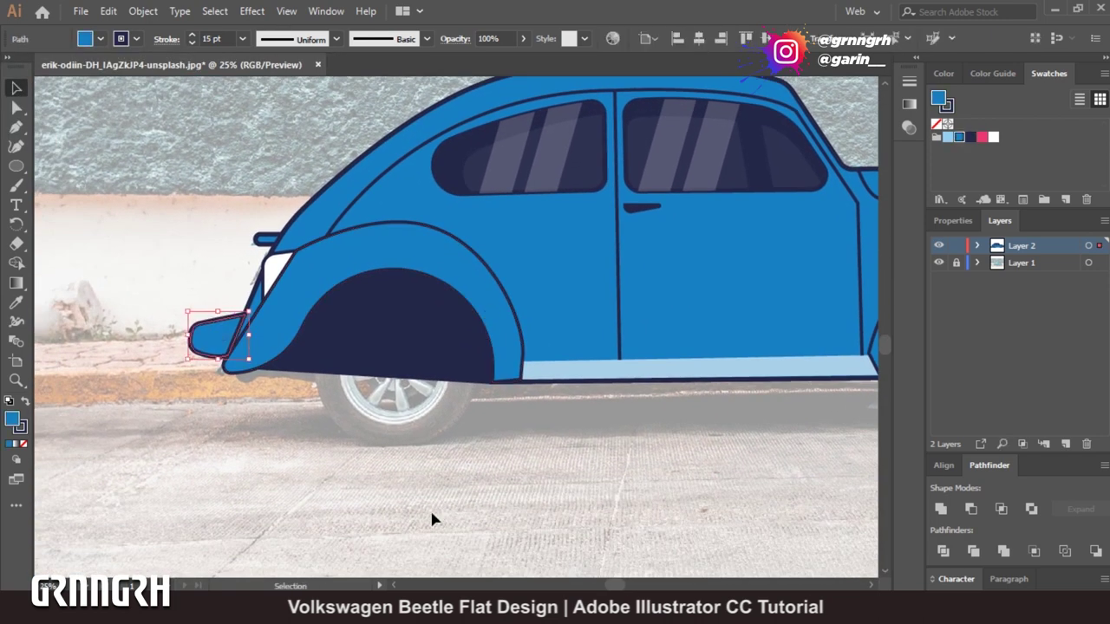
key("ctrl+plus")
key("ctrl+plus")
left_click(15, 128)
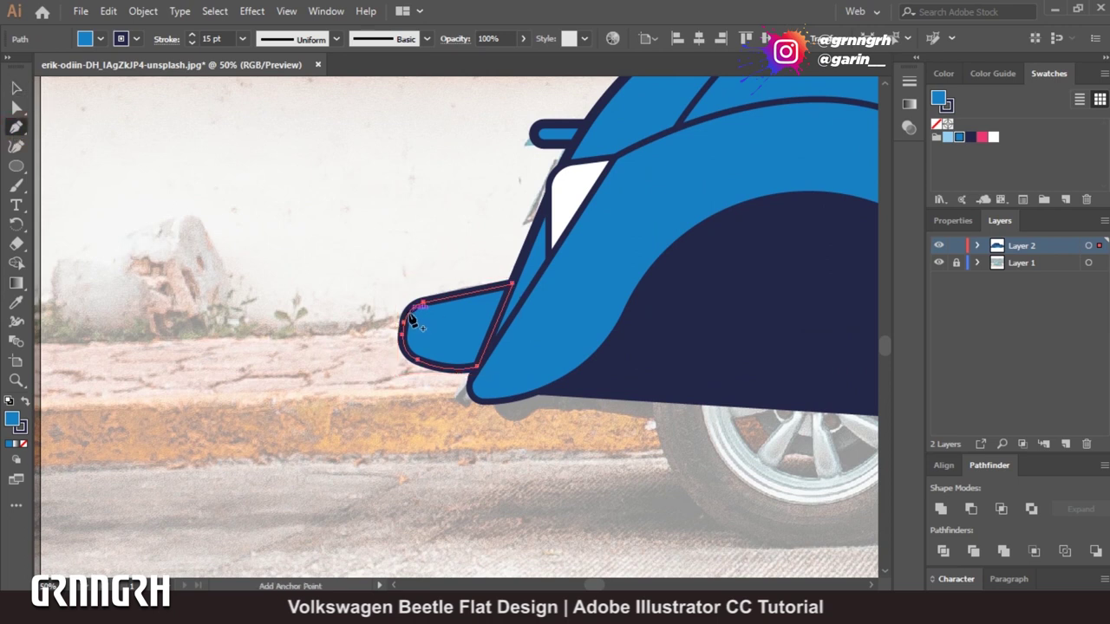
left_click(413, 311)
left_click_drag(405, 319, 498, 329)
left_click(470, 293)
left_click(495, 326)
left_click(471, 294)
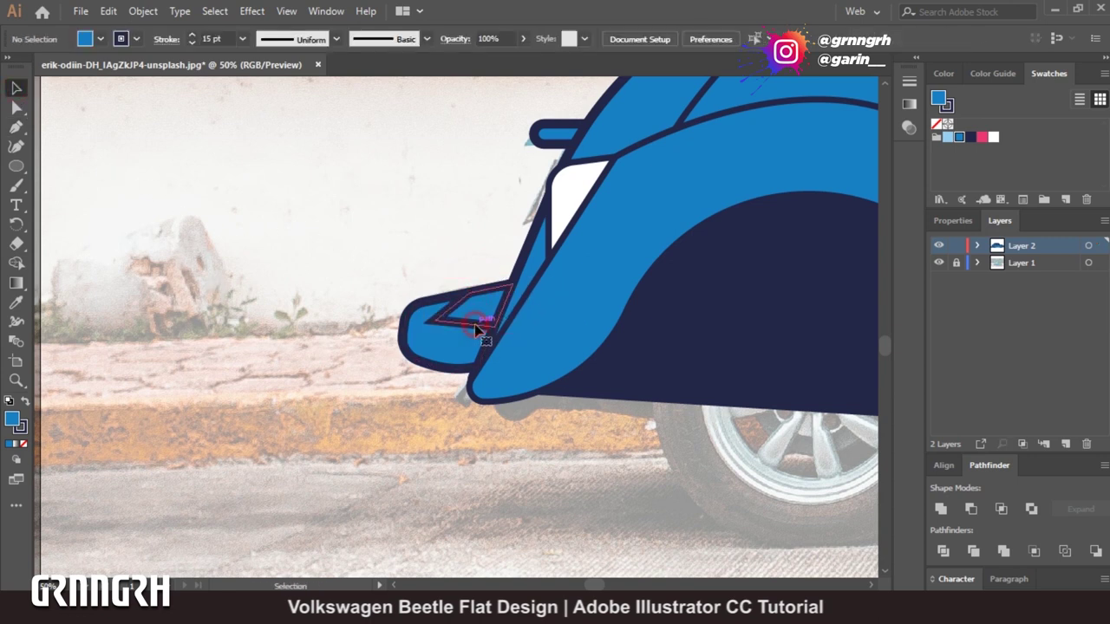
Give the bumper shading shape no stroke and a dark navy fill.
left_click(137, 41)
left_click(10, 66)
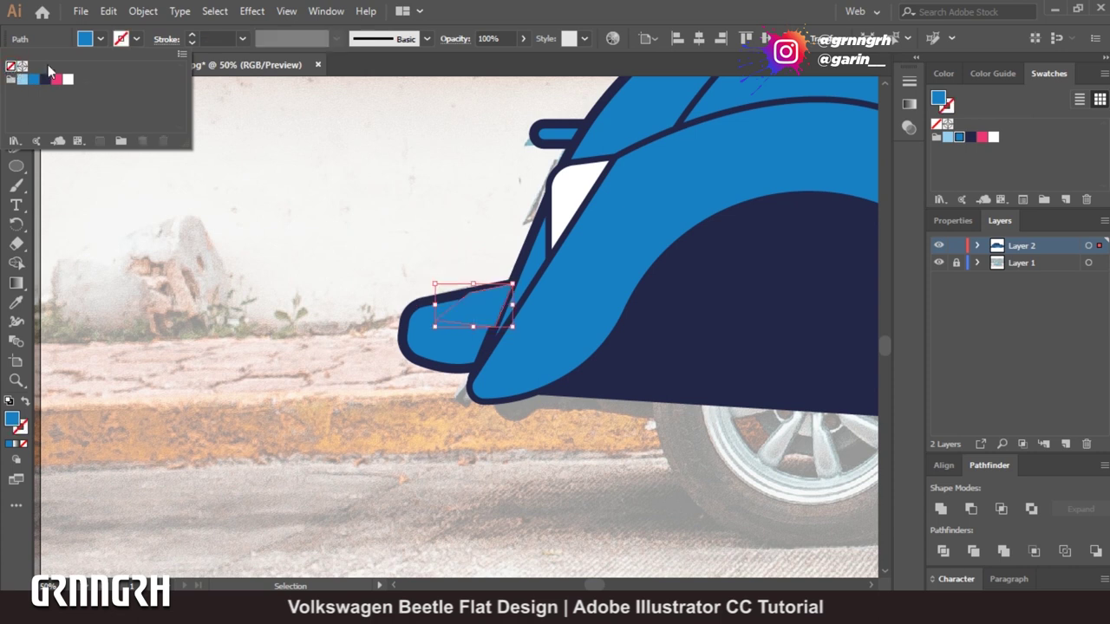
left_click(101, 39)
left_click(45, 79)
left_click(588, 518)
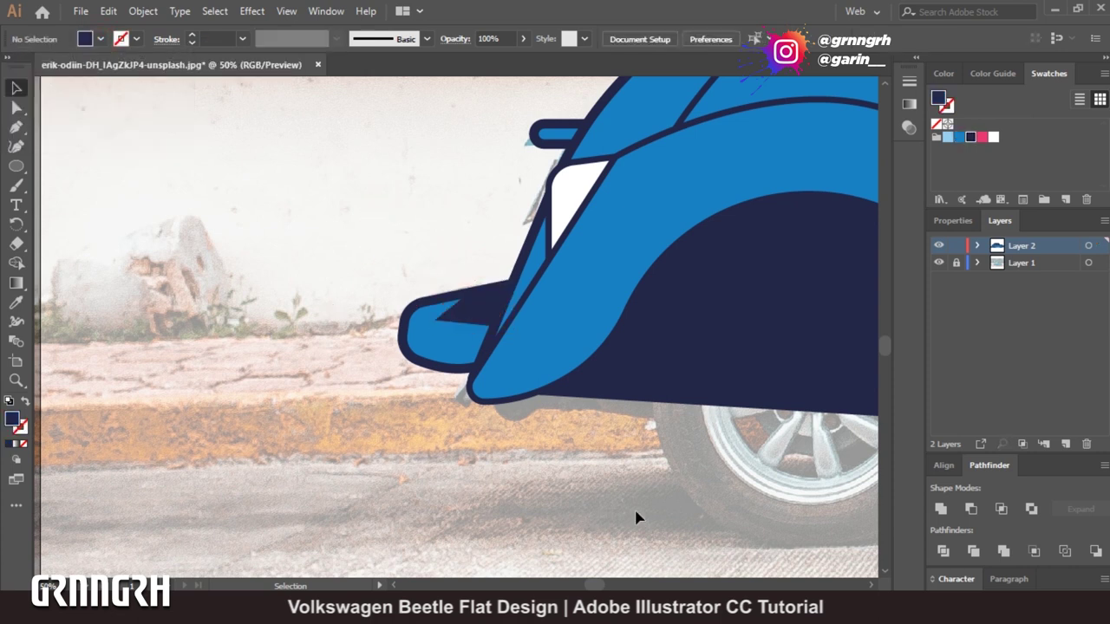
key("ctrl+minus")
key("ctrl+minus")
key("ctrl+minus")
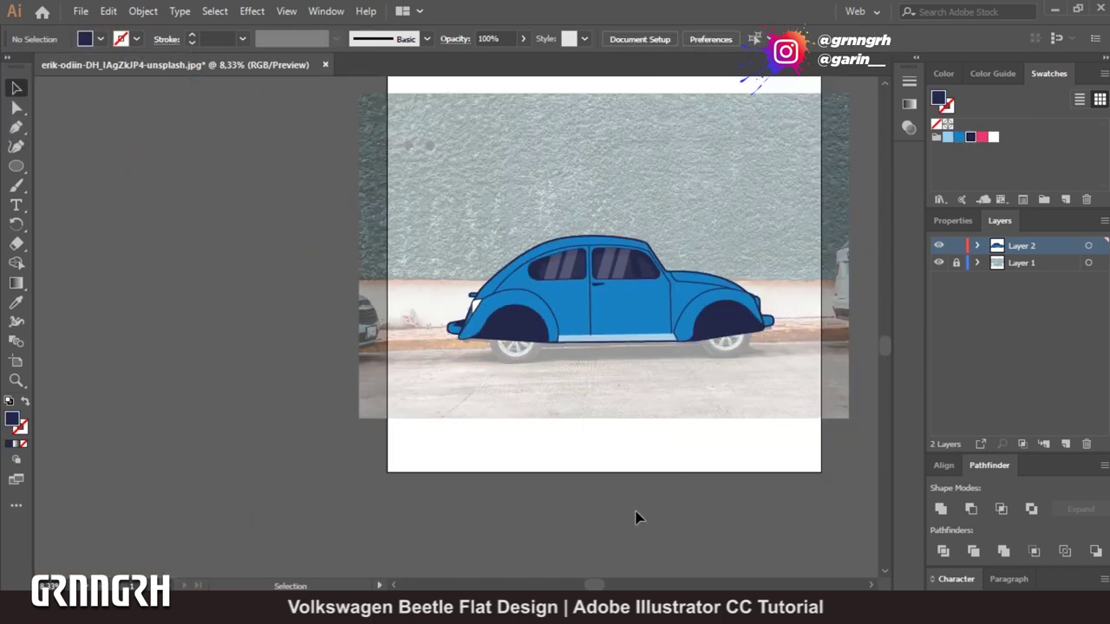
key("ctrl+plus")
key("ctrl+plus")
key("ctrl+plus")
key("l")
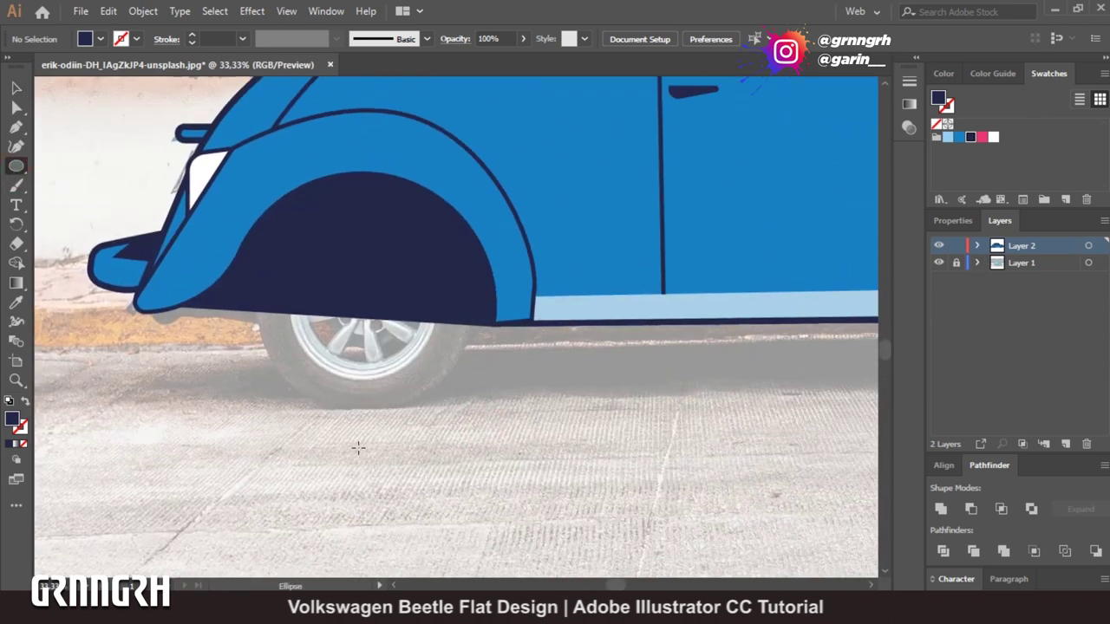
Draw a navy circle over the front wheel and move it below the car.
left_click_drag(256, 282, 495, 408)
key("v")
mouse_move(422, 409)
left_mouse_down()
mouse_move(418, 436)
mouse_move(652, 483)
left_mouse_up()
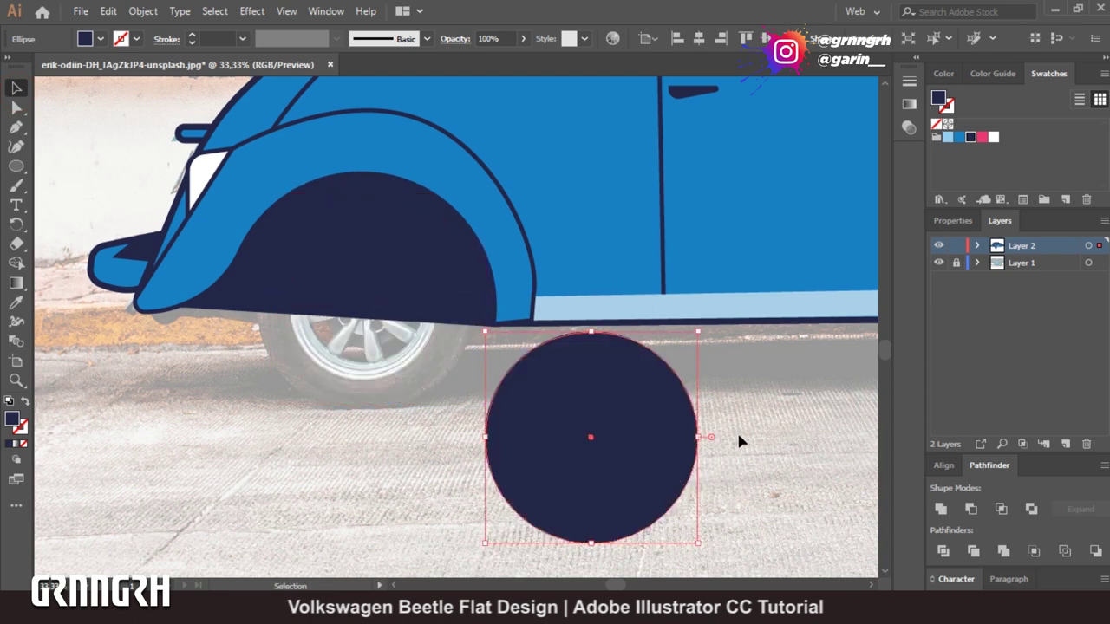
key("a")
key("v")
Make a smaller concentric copy of the circle and fill it white.
left_click_drag(698, 542, 677, 512)
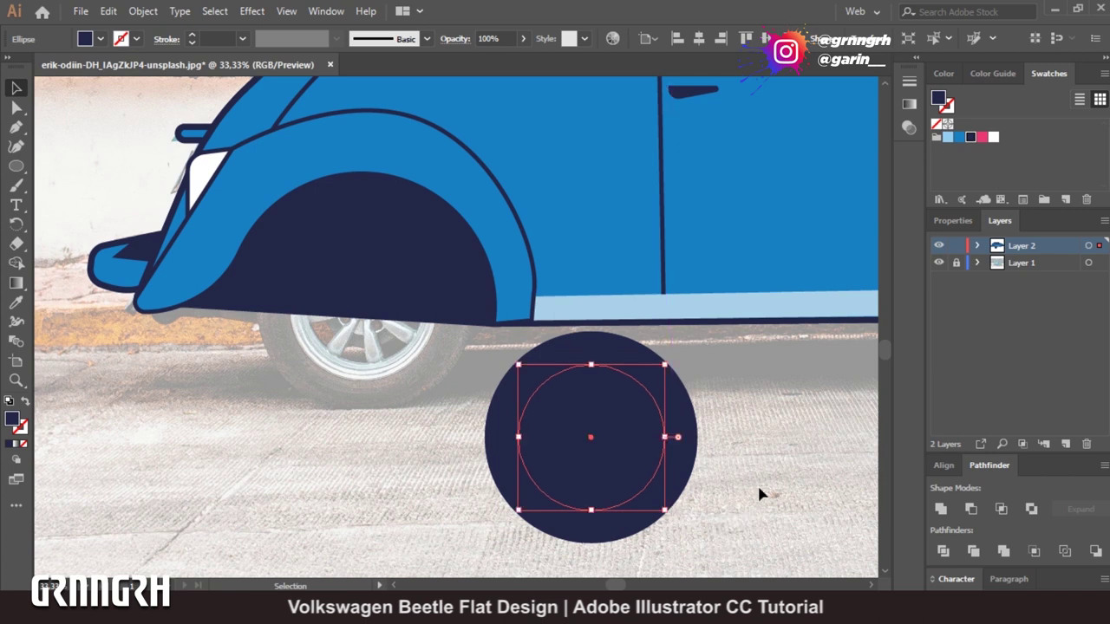
left_click(100, 39)
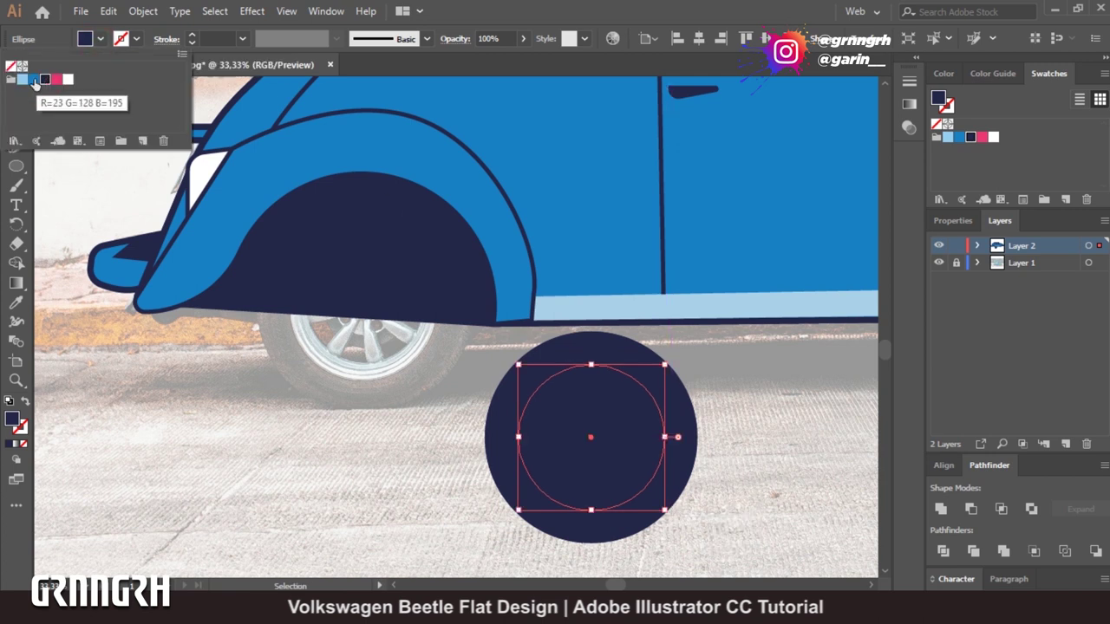
left_click(34, 80)
left_click(68, 82)
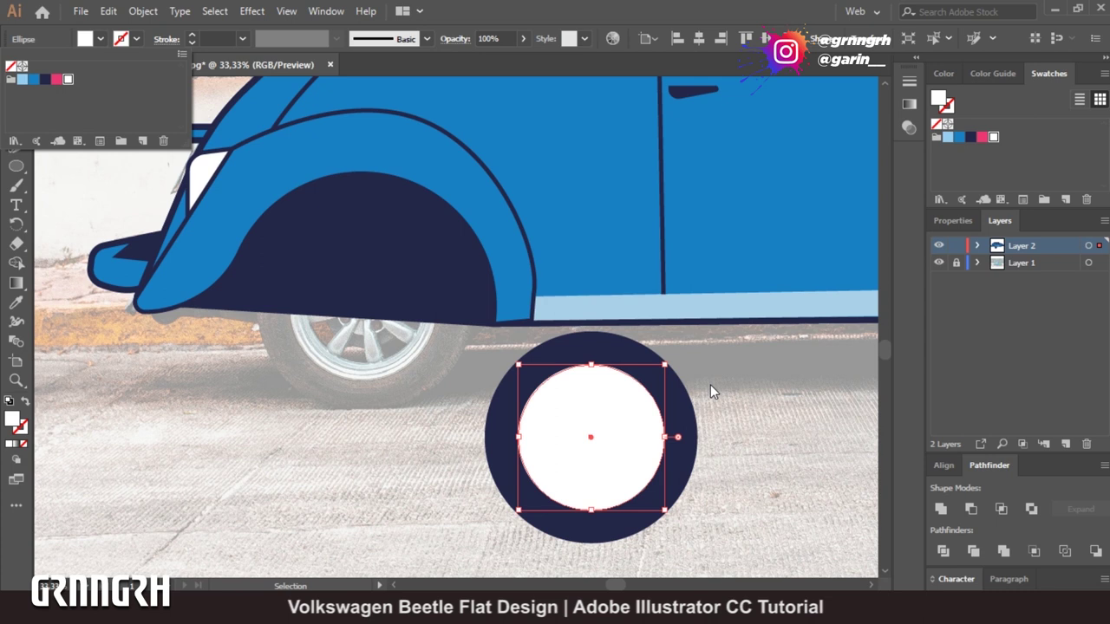
left_click(19, 129)
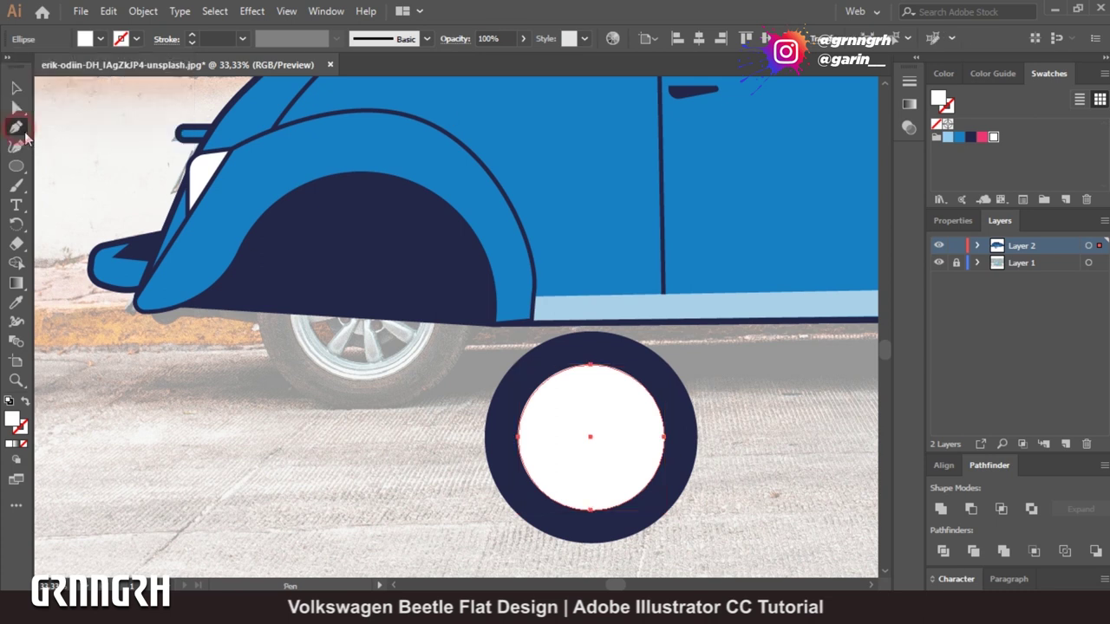
left_click_drag(339, 356, 369, 368)
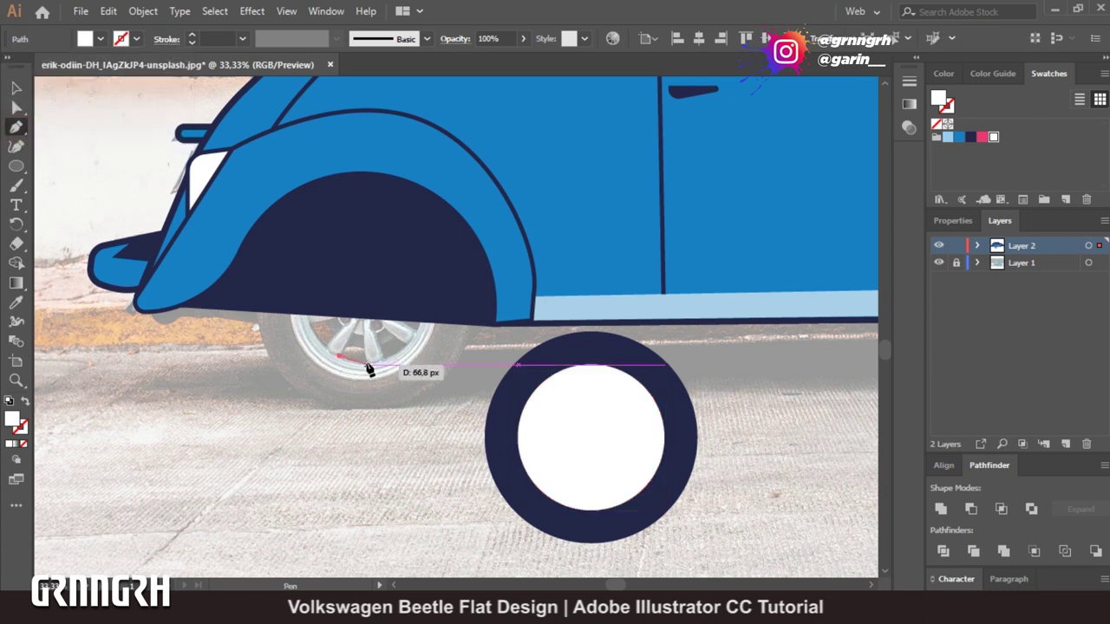
Draw a triangular spoke, move it into the white hub and tilt it slightly.
left_click(367, 315)
left_click(339, 356)
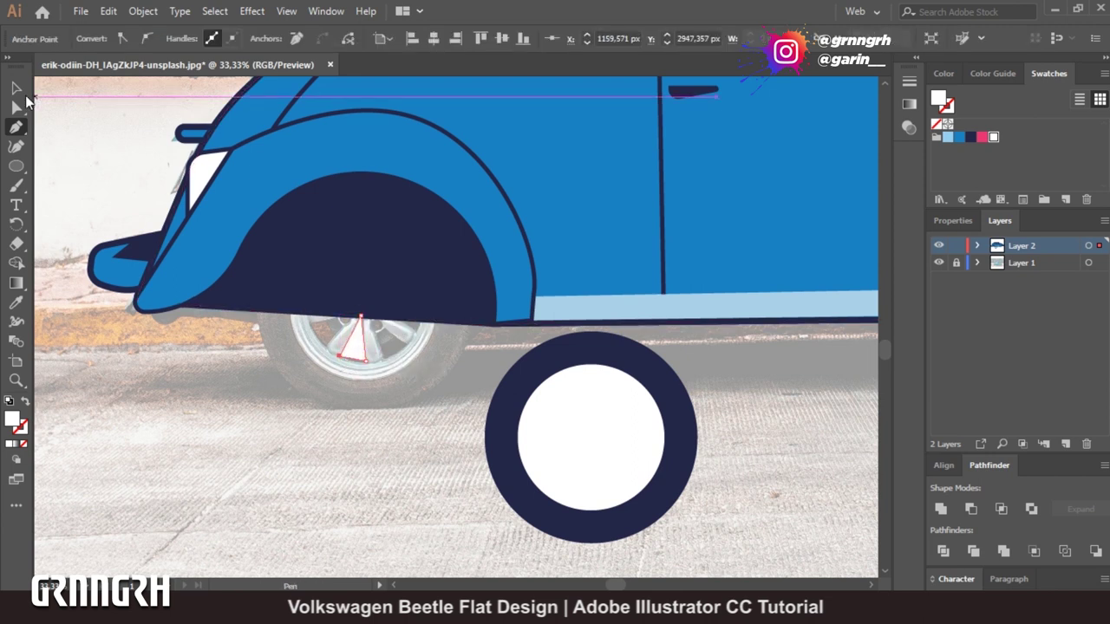
key("v")
left_click_drag(358, 349, 597, 475)
key("a")
key("ctrl+plus")
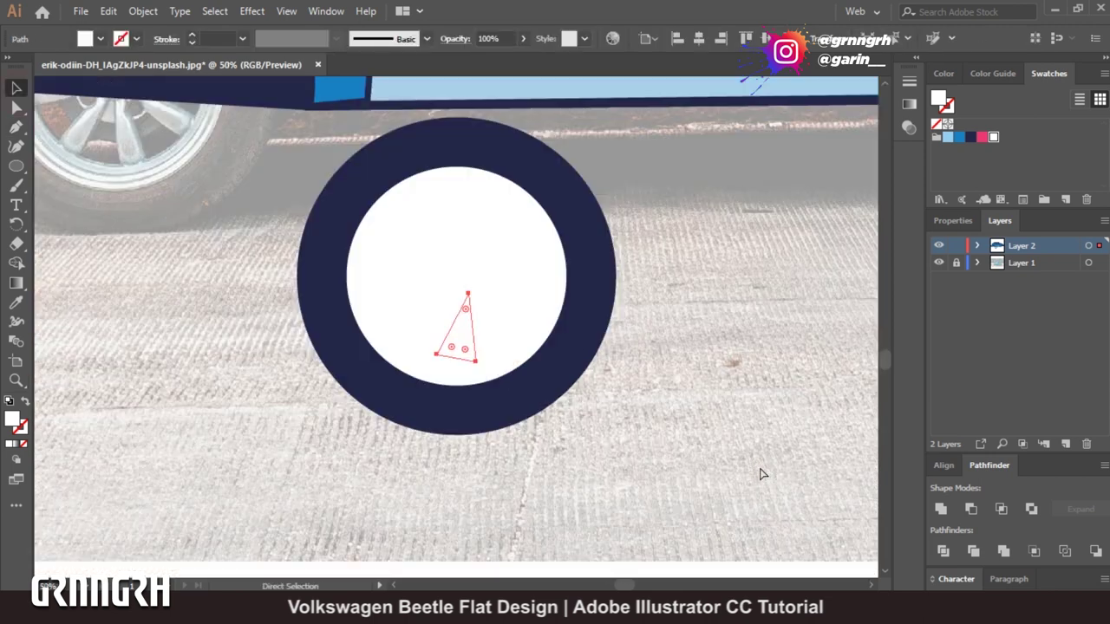
left_click_drag(481, 302, 468, 315)
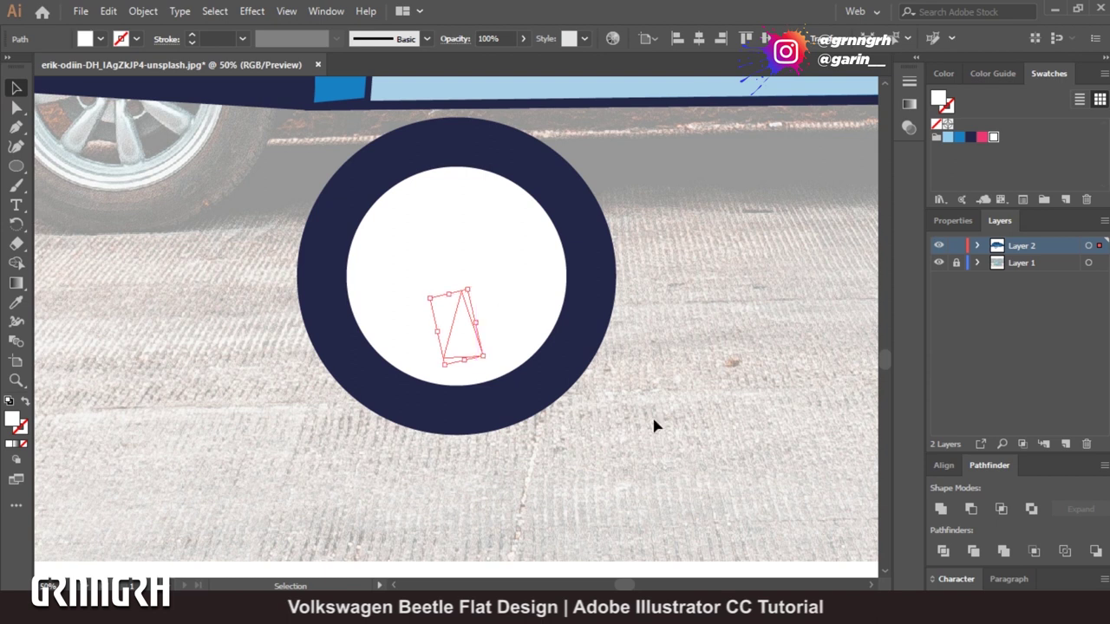
Give the spoke no fill and a 10 pt dark navy stroke, keeping it in the hub.
left_click(101, 38)
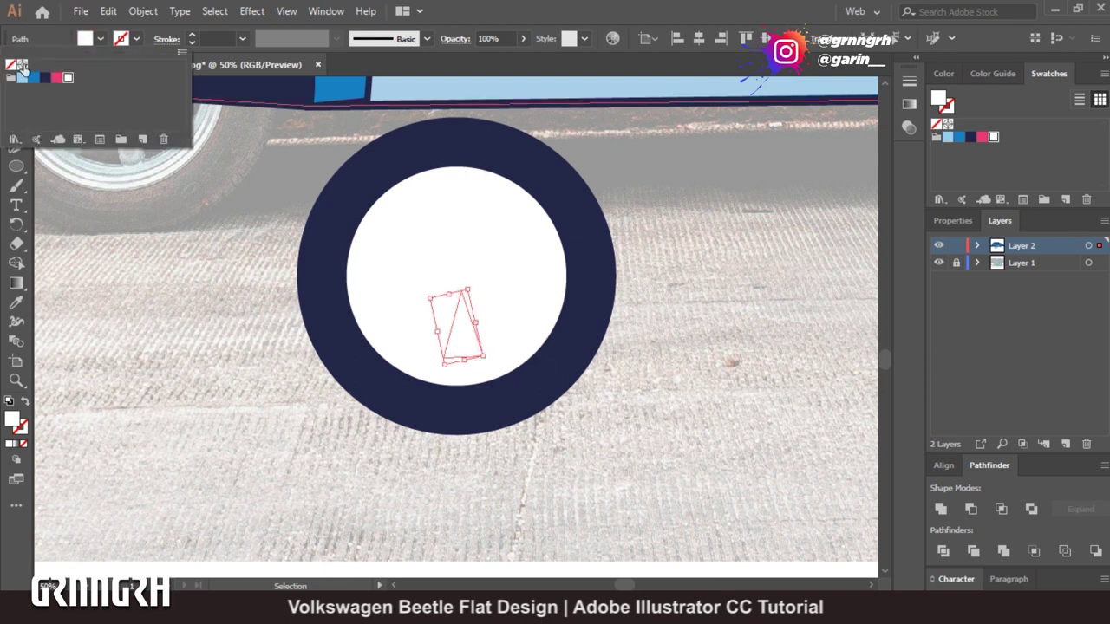
left_click(120, 38)
left_click(45, 77)
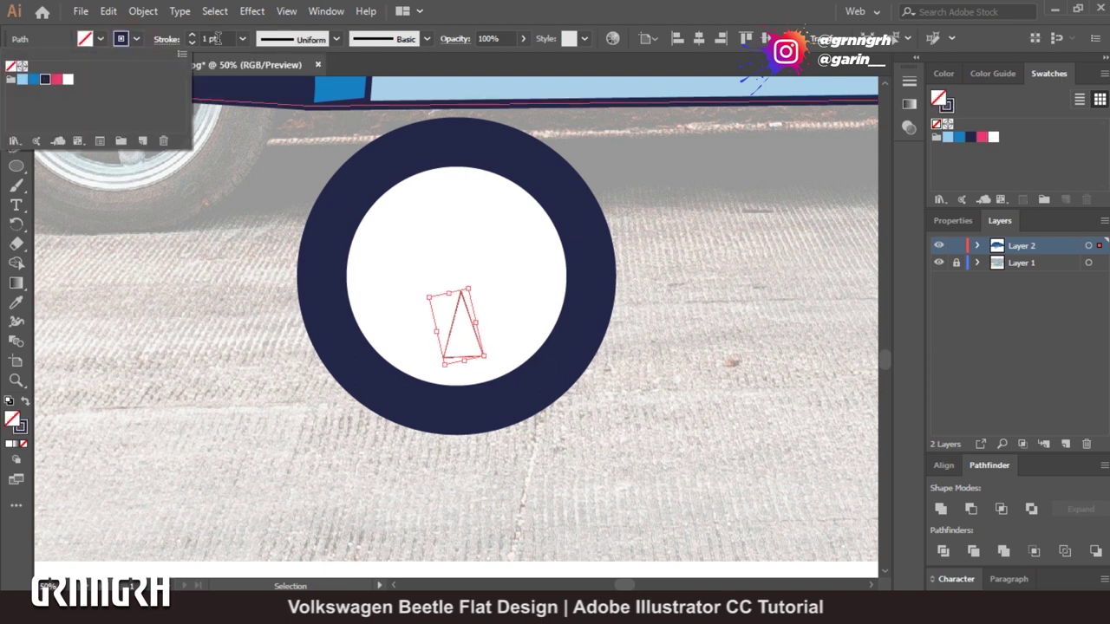
left_click(216, 39)
key("Return")
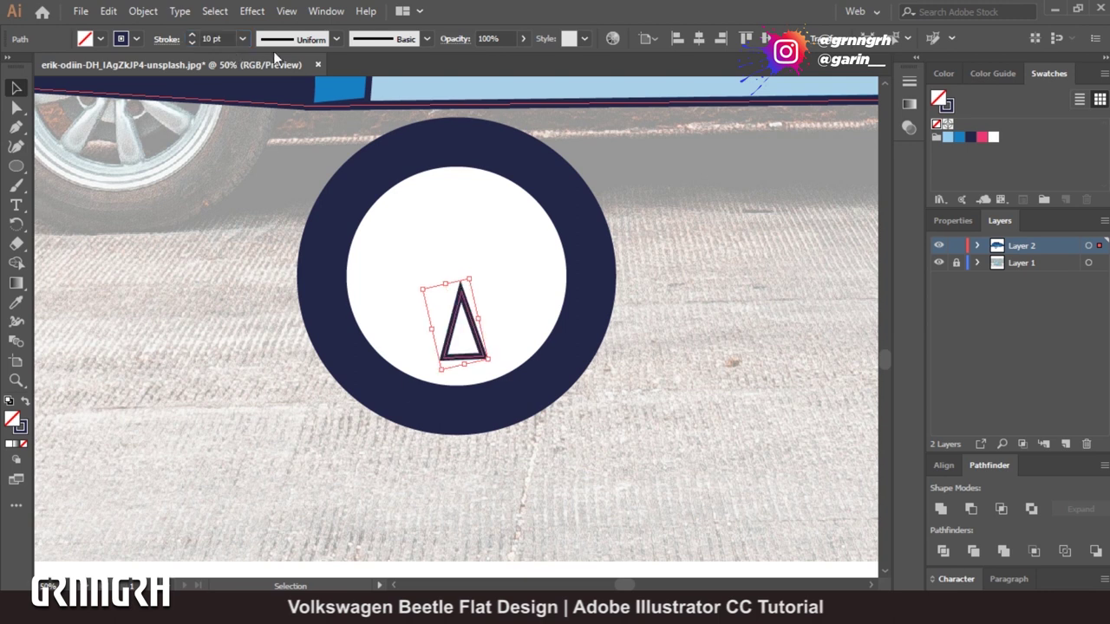
left_click_drag(541, 378, 741, 421)
key("ctrl+z")
mouse_move(471, 367)
left_mouse_down()
mouse_move(664, 397)
mouse_move(469, 360)
mouse_move(472, 350)
left_mouse_up()
Rotate the spoke upright and place a copy near the top of the hub.
left_click_drag(468, 284, 454, 308)
key("a")
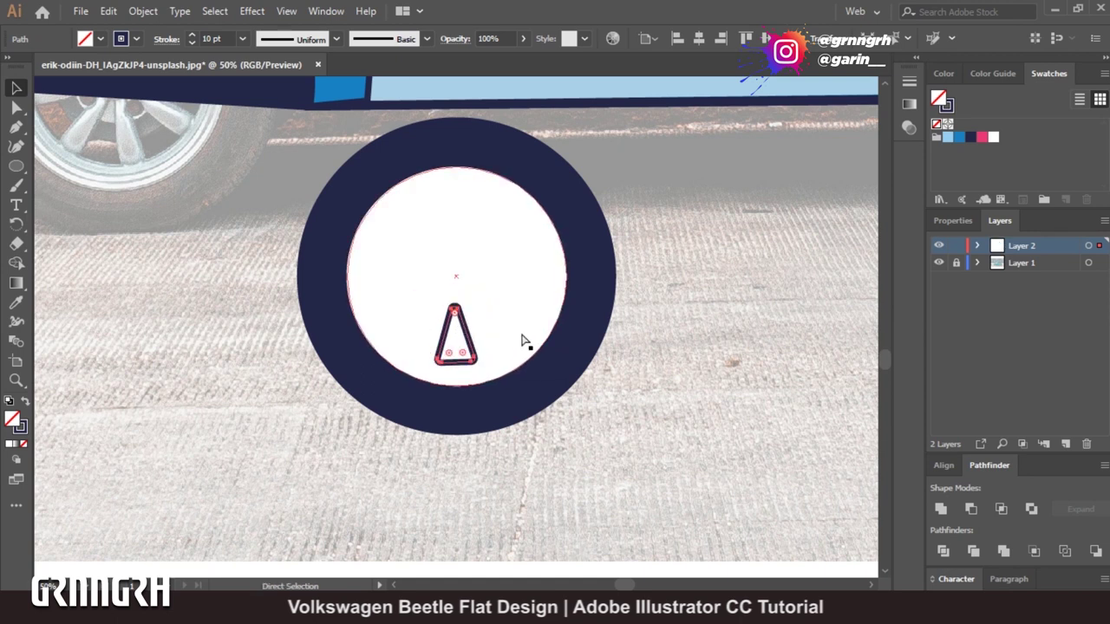
left_click_drag(458, 274, 457, 176)
key("ctrl+z")
left_click_drag(472, 360, 475, 239)
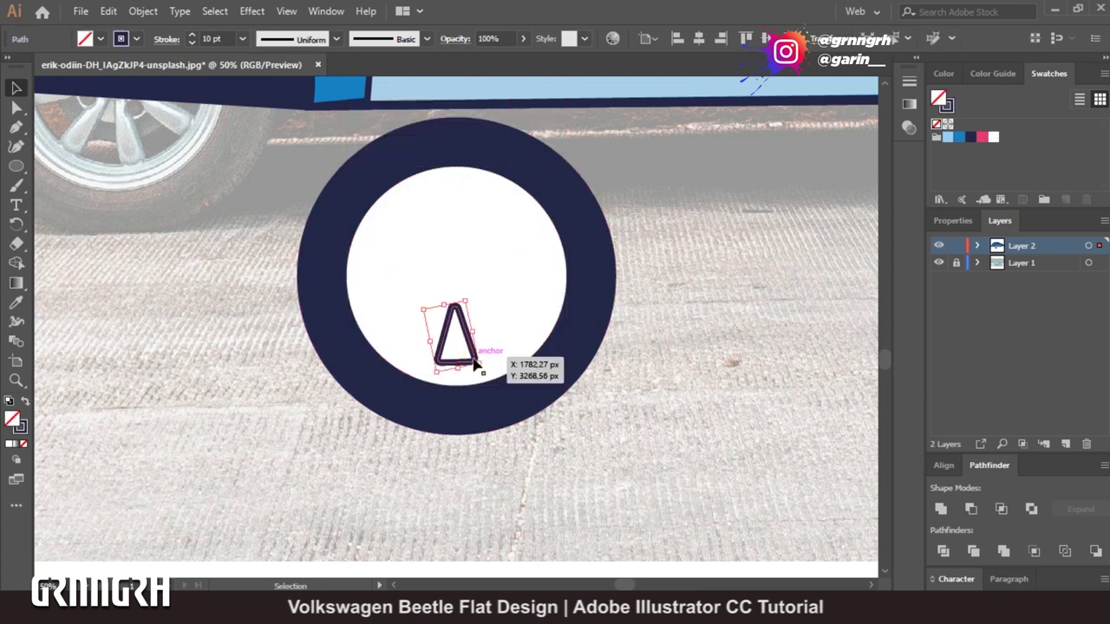
right_click(476, 239)
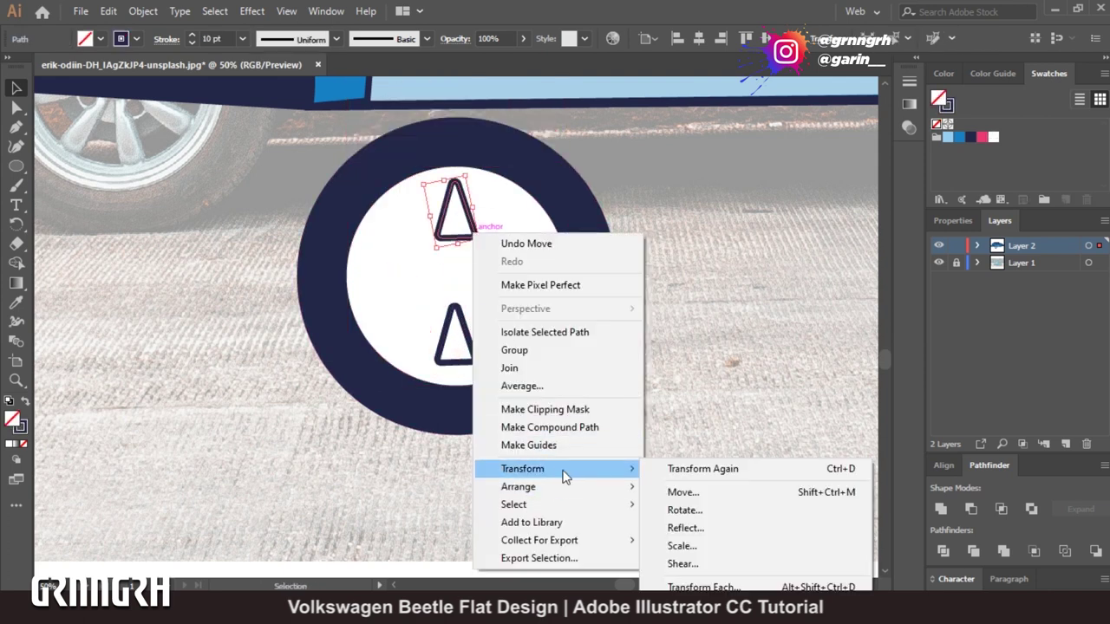
Reflect the copied top spoke so it points down toward the centre.
left_click(698, 529)
left_click(454, 216)
left_click(563, 404)
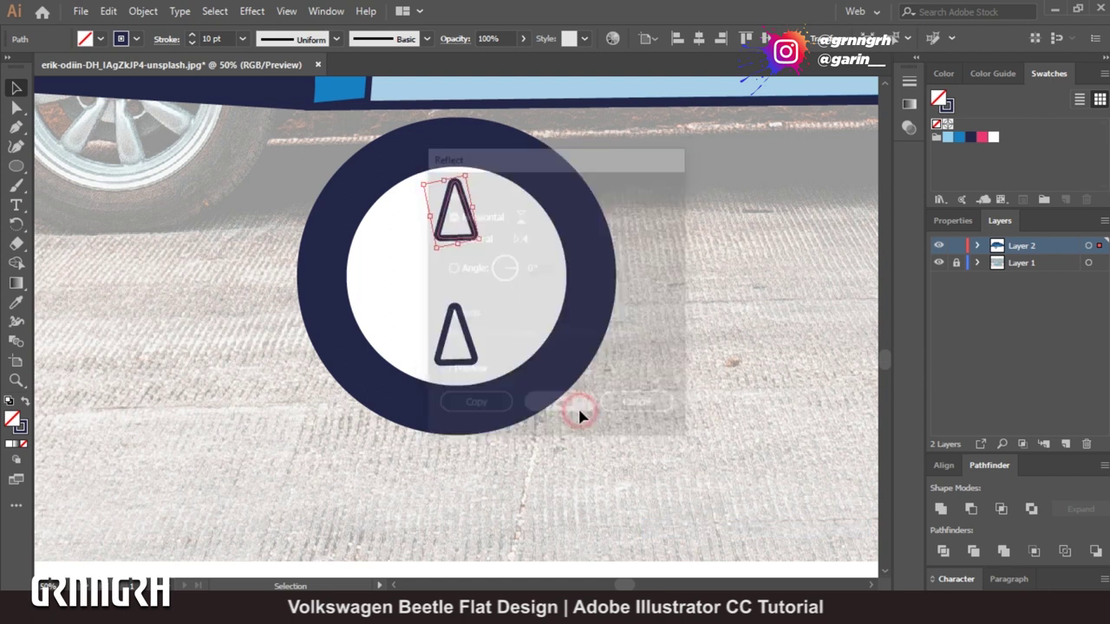
Rotate copies of both spokes around the hub centre to make eight evenly spaced spokes.
left_click(477, 365, "shift")
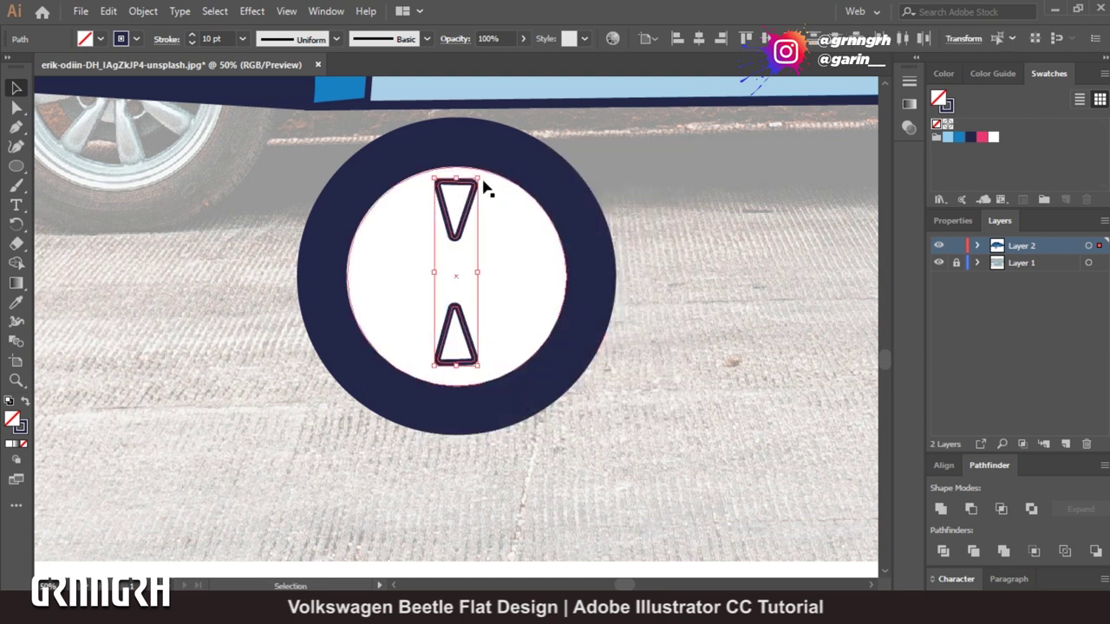
left_click_drag(486, 169, 577, 235)
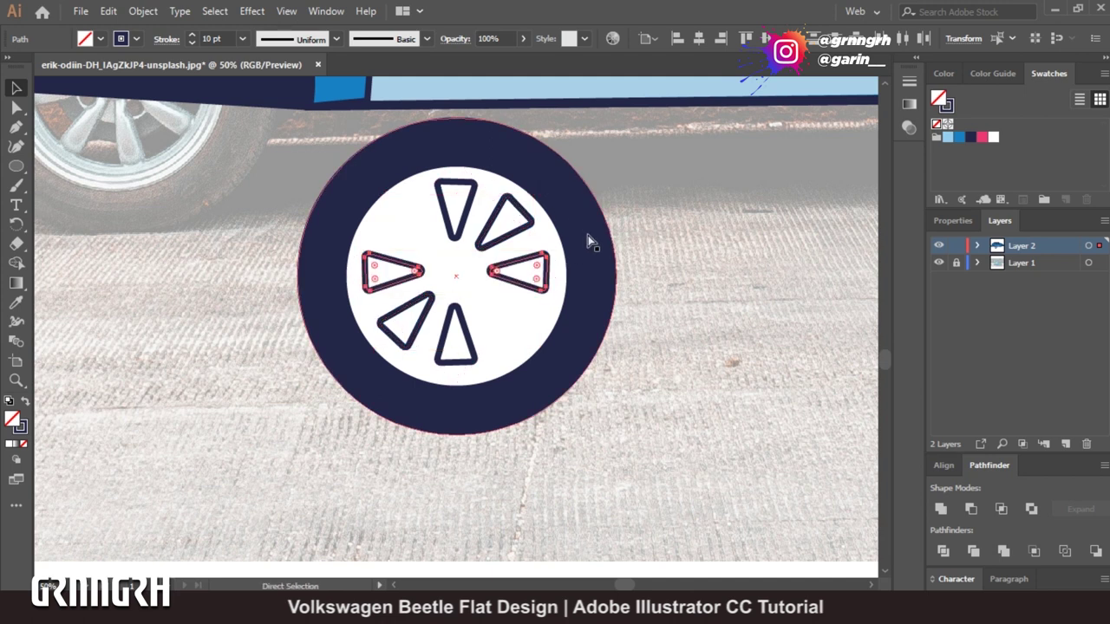
left_click_drag(559, 298, 545, 359)
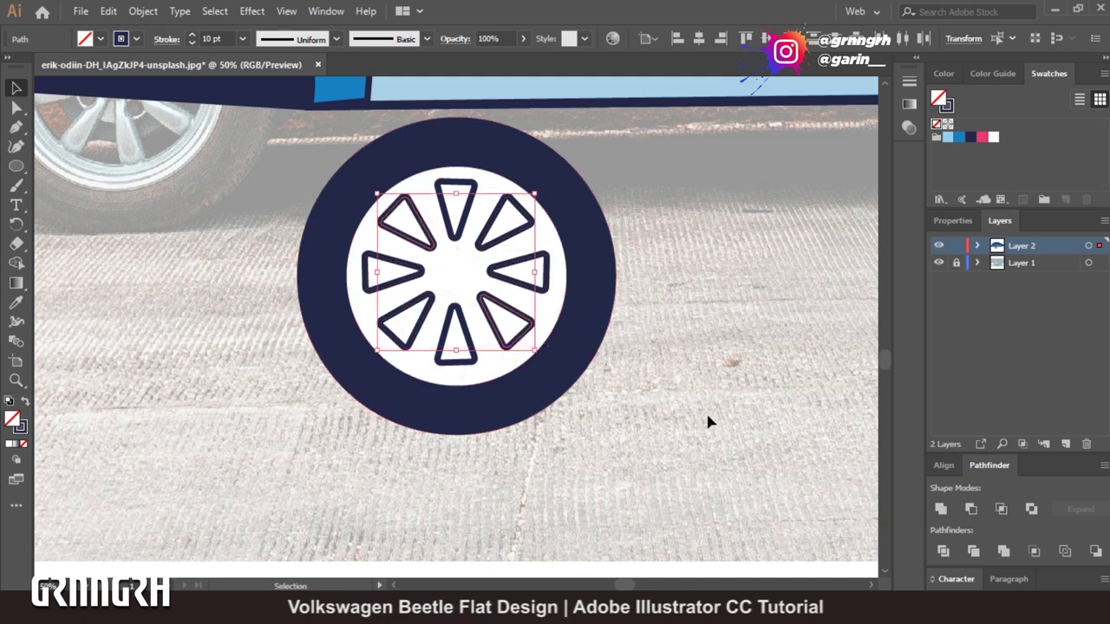
key("ctrl+a")
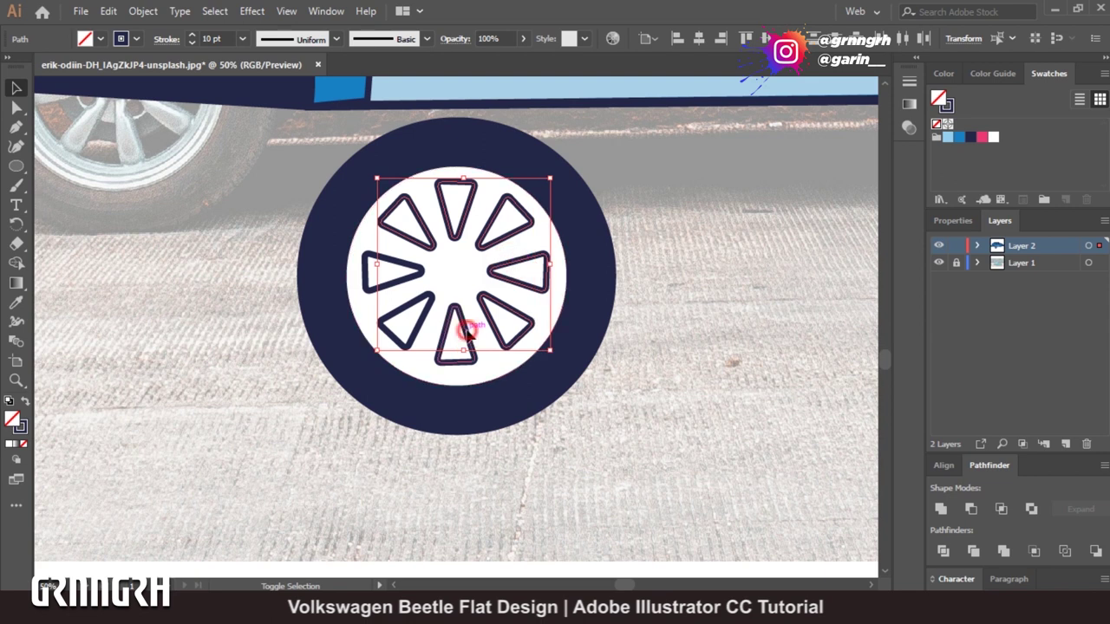
left_click(391, 287, "shift")
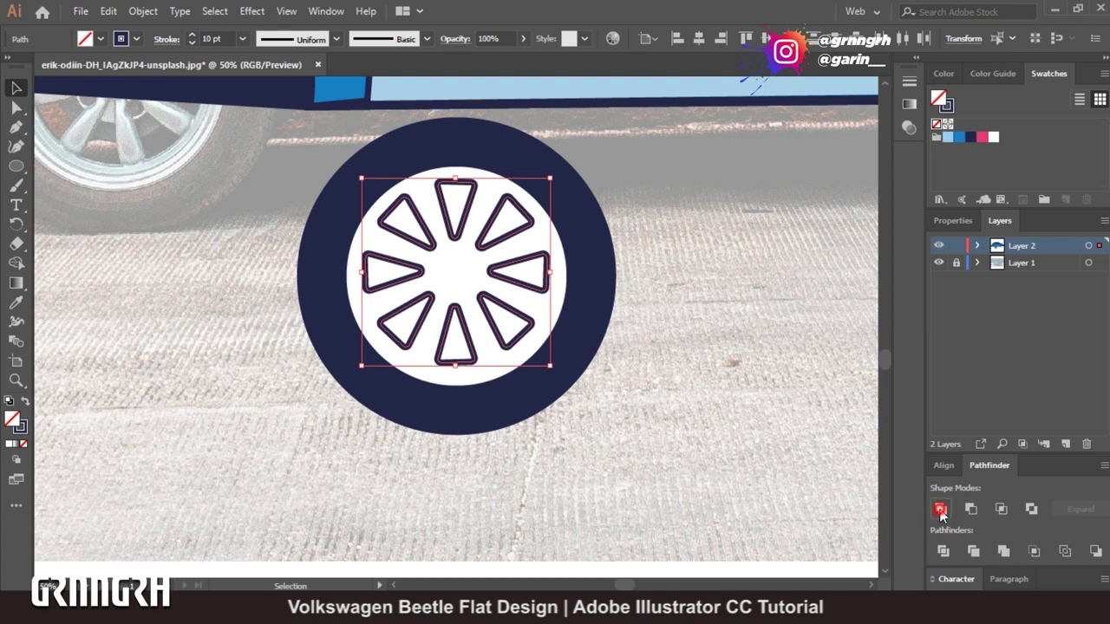
Centre the spokes and white rim horizontally and vertically on the wheel.
left_click(749, 374)
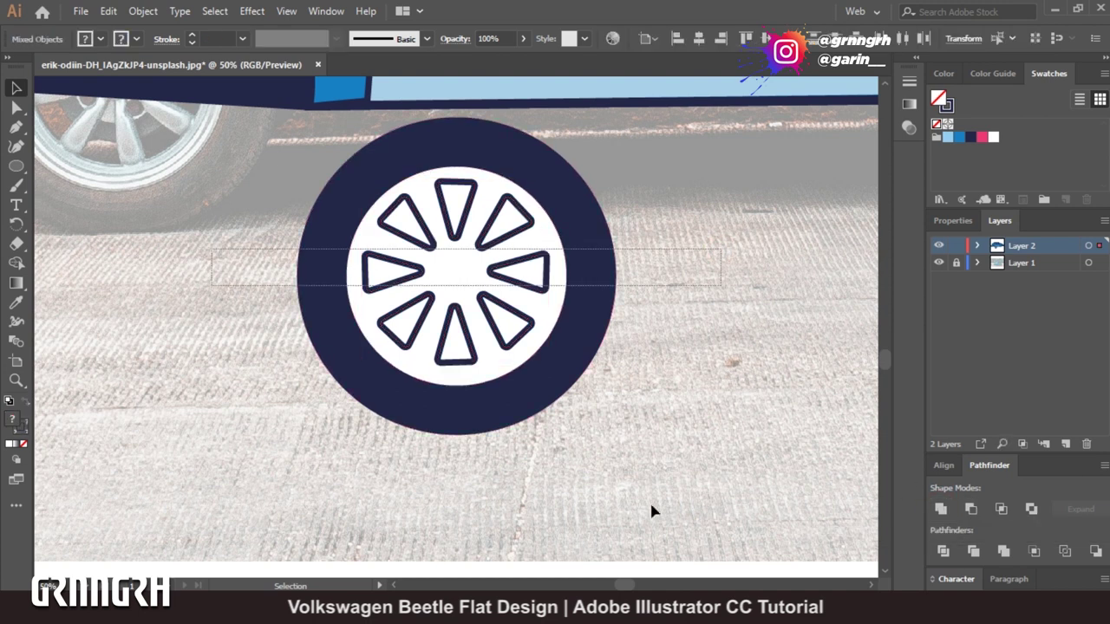
key("ctrl+z")
double_click(943, 553)
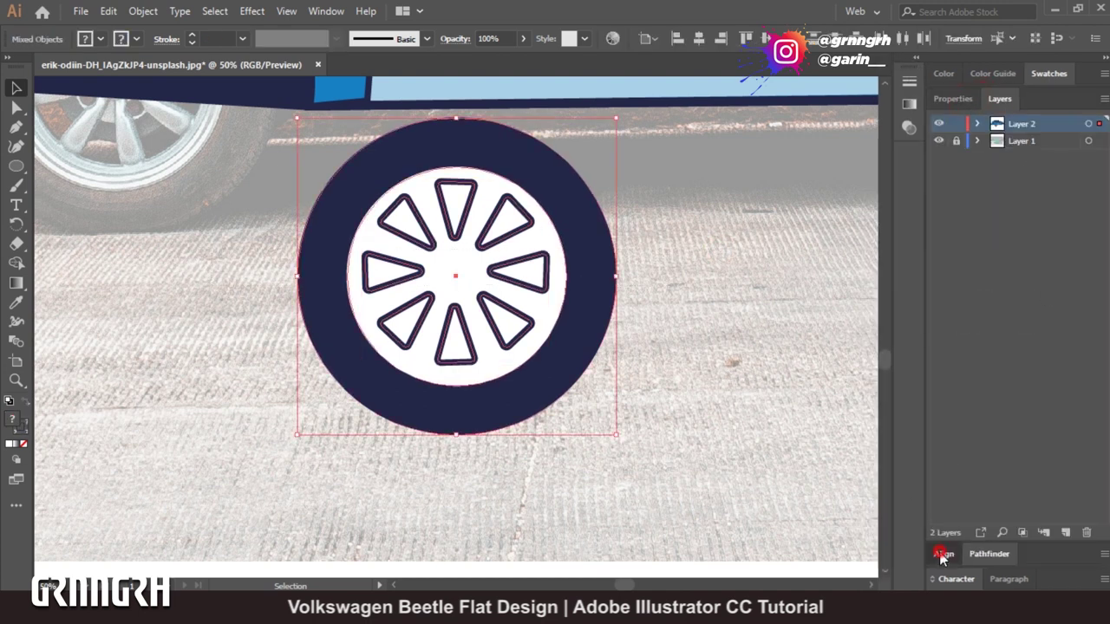
left_click(942, 555)
left_click(969, 454)
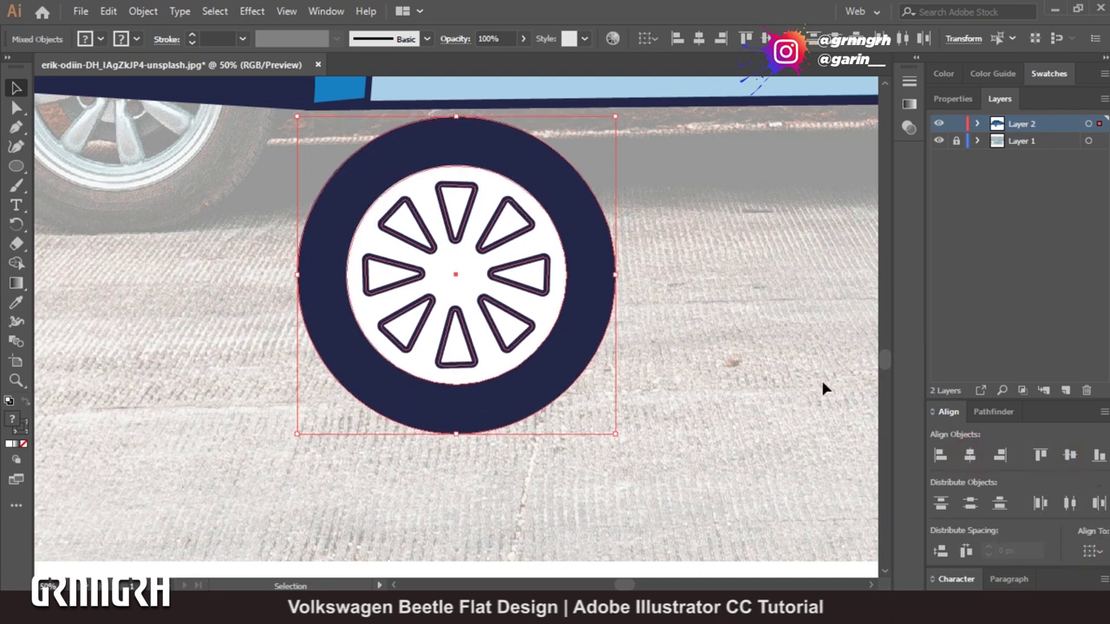
left_click(746, 368)
Draw a small dark navy hub circle at the wheel's centre.
left_click(555, 309)
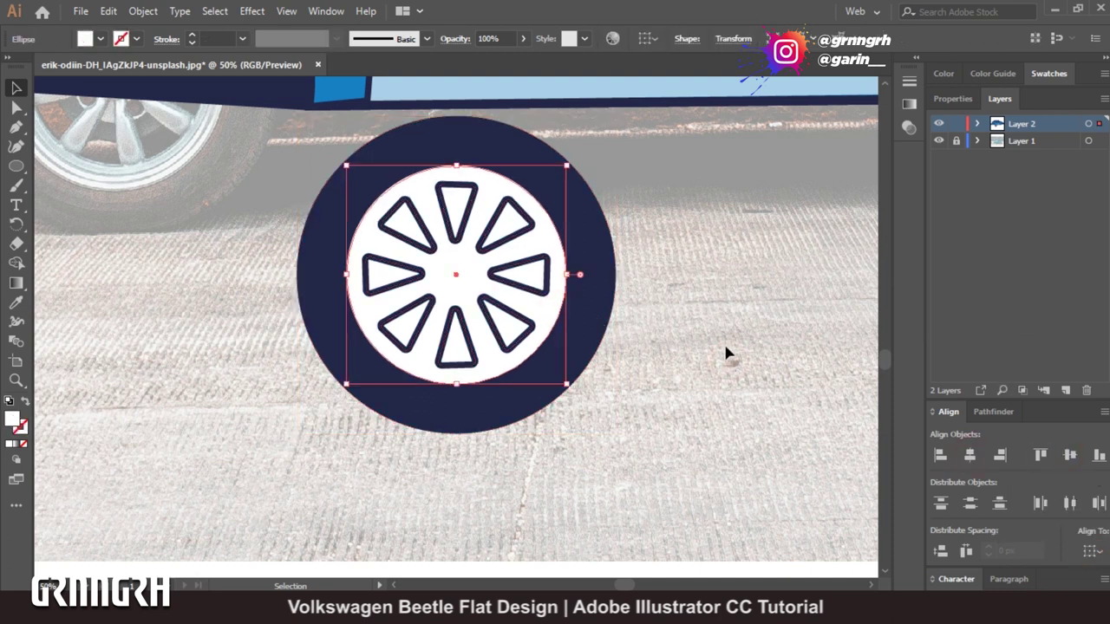
mouse_move(456, 274)
left_mouse_down()
mouse_move(492, 310)
mouse_move(470, 300)
left_mouse_up()
left_click(101, 38)
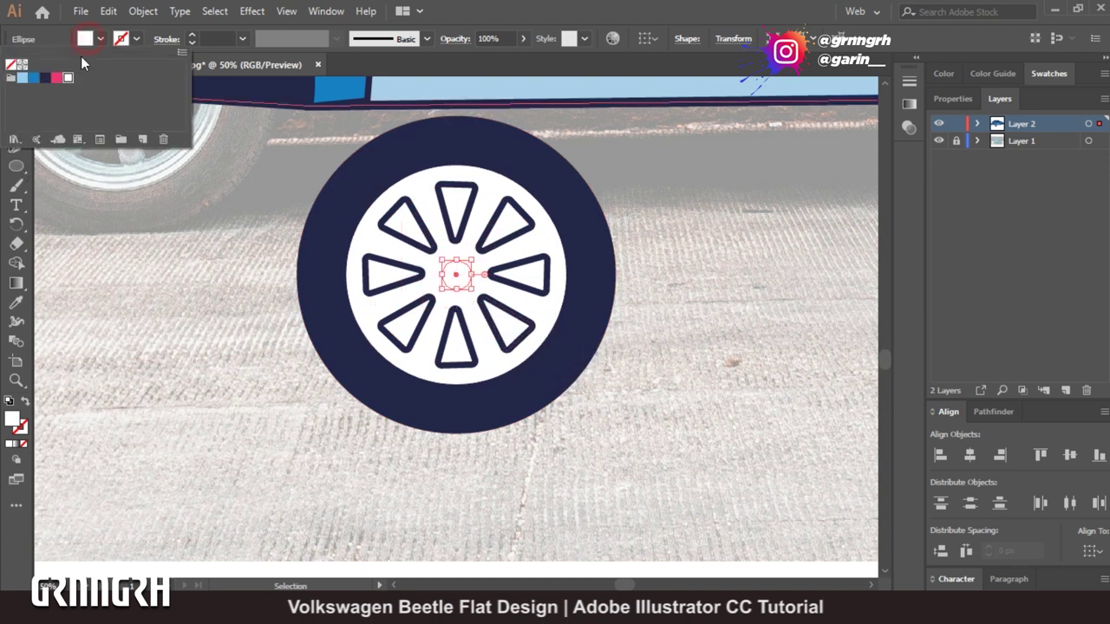
left_click(52, 113)
left_click(661, 371)
key("ctrl+minus")
key("ctrl+minus")
key("ctrl+equal")
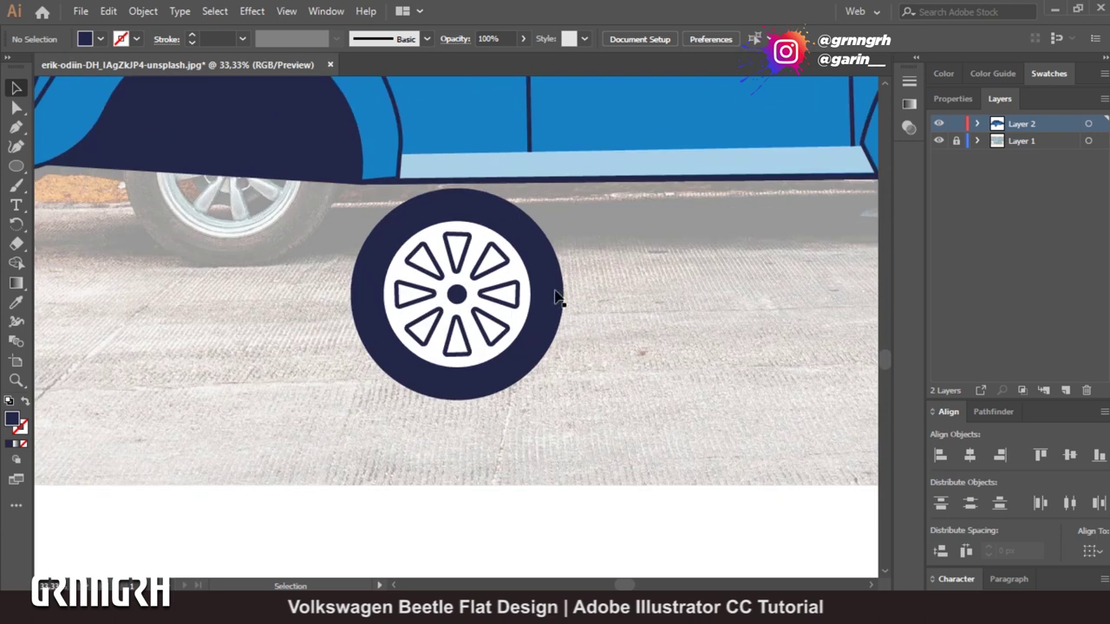
Give the outer tyre circle a thick navy outline and a blue fill.
left_click(548, 295)
left_click(100, 39)
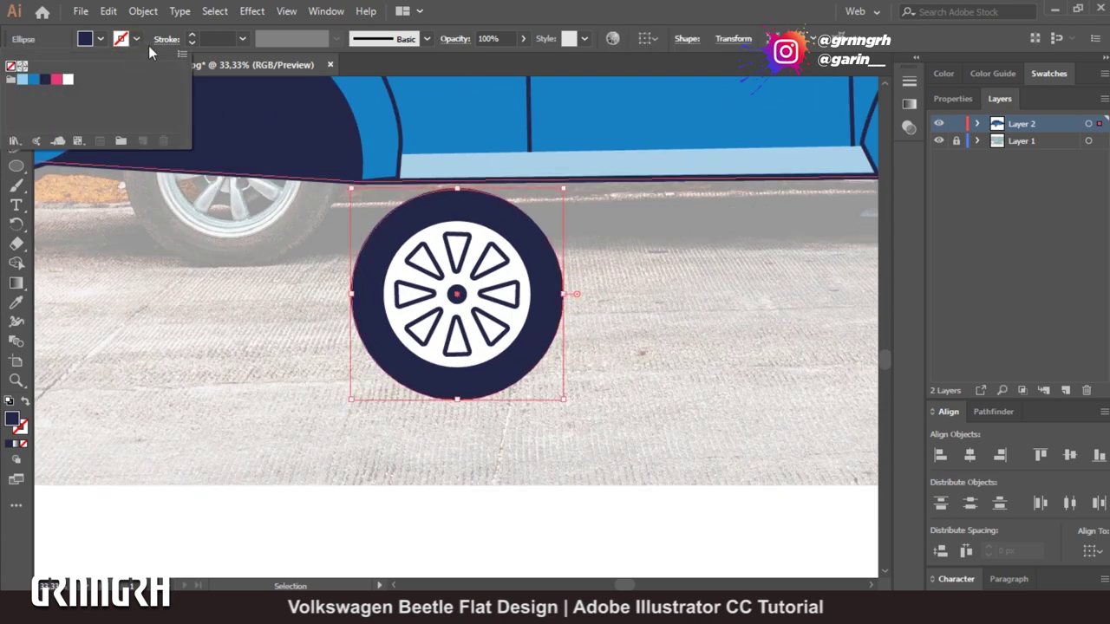
left_click(45, 78)
left_click(203, 42)
type("15")
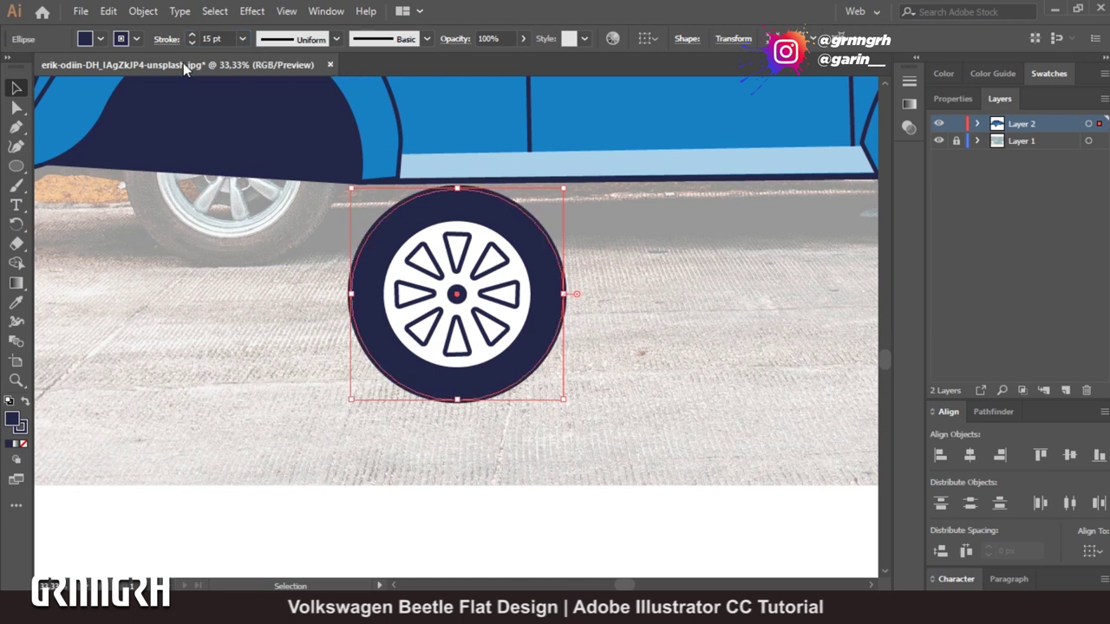
left_click(101, 38)
left_click(39, 81)
left_click(688, 331)
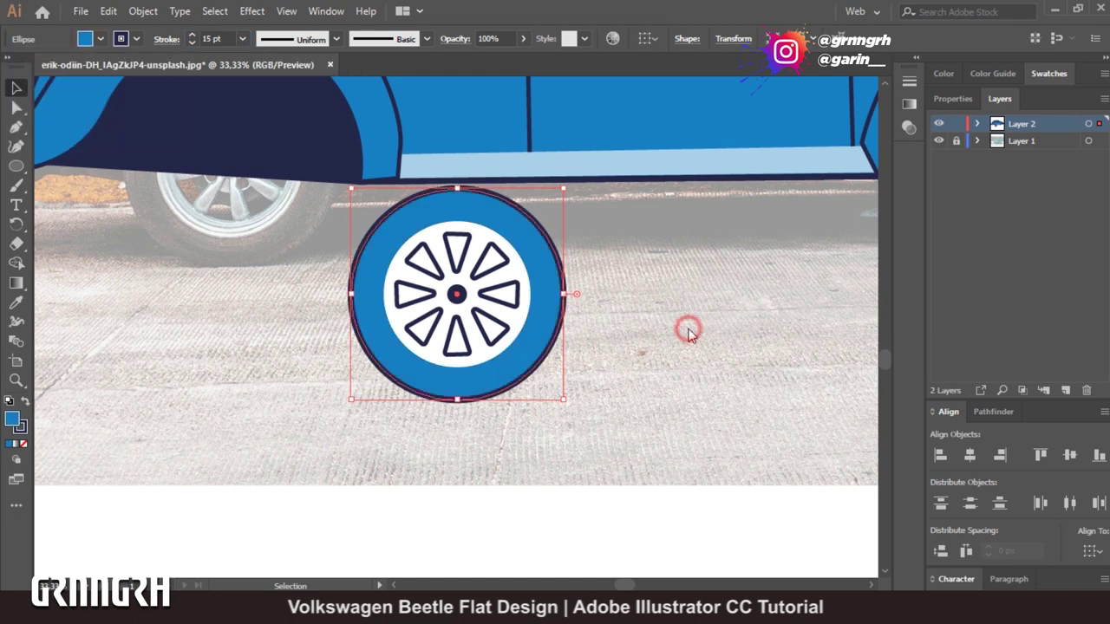
Give the inner white rim a 10 pt navy outline.
left_click(523, 305)
left_click(101, 38)
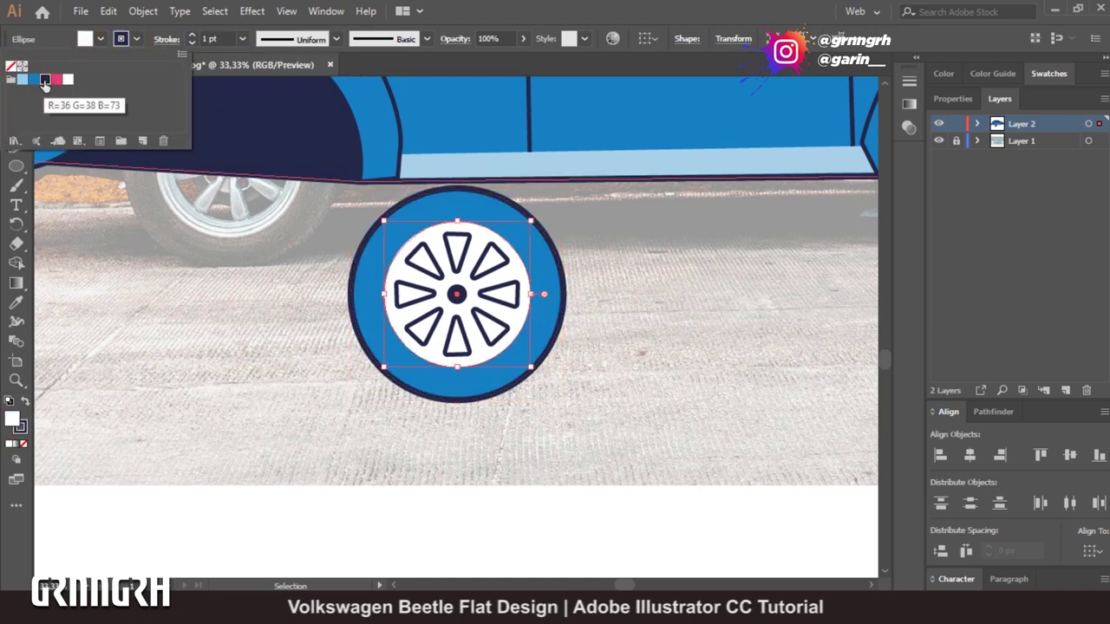
left_click(223, 38)
type("10")
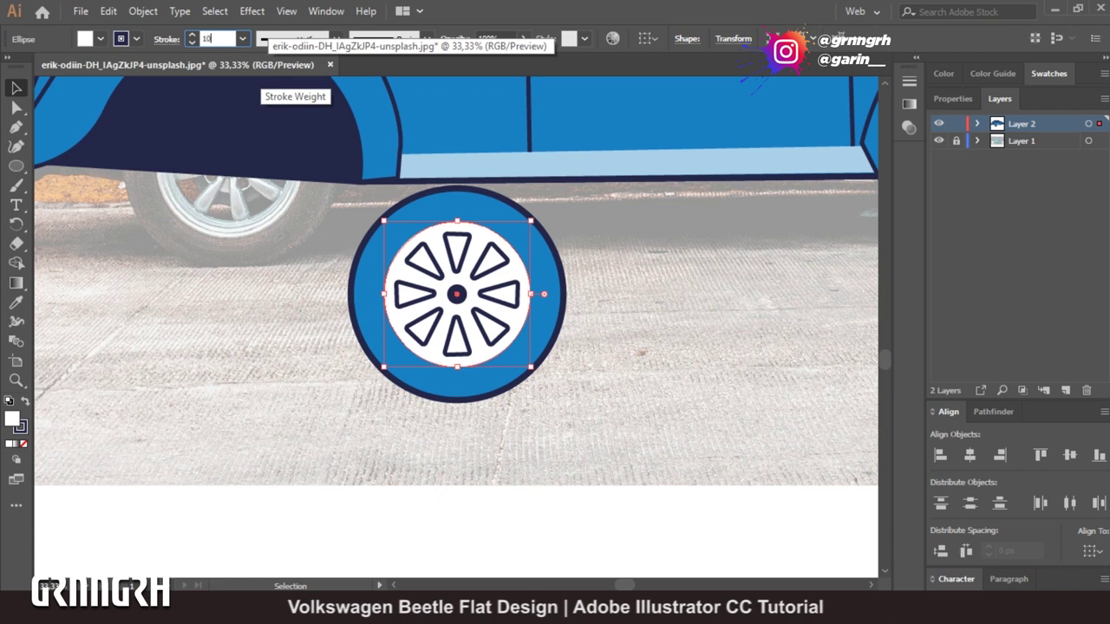
key("Return")
left_click(642, 381)
Fill the spoke group solid navy.
left_click(515, 344)
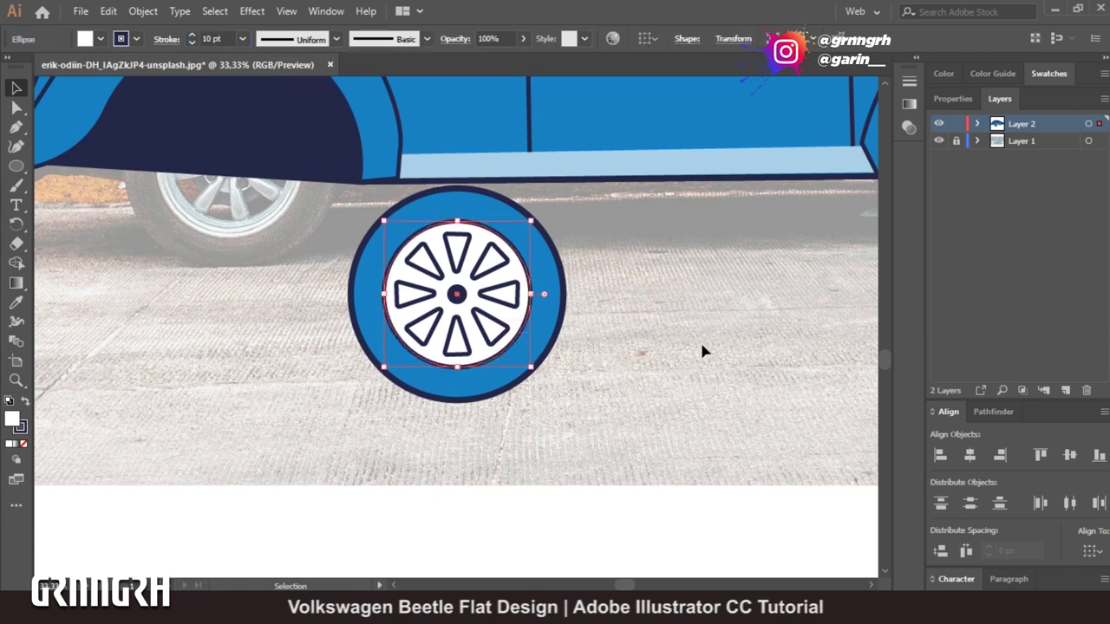
left_click(520, 308)
left_click(86, 42)
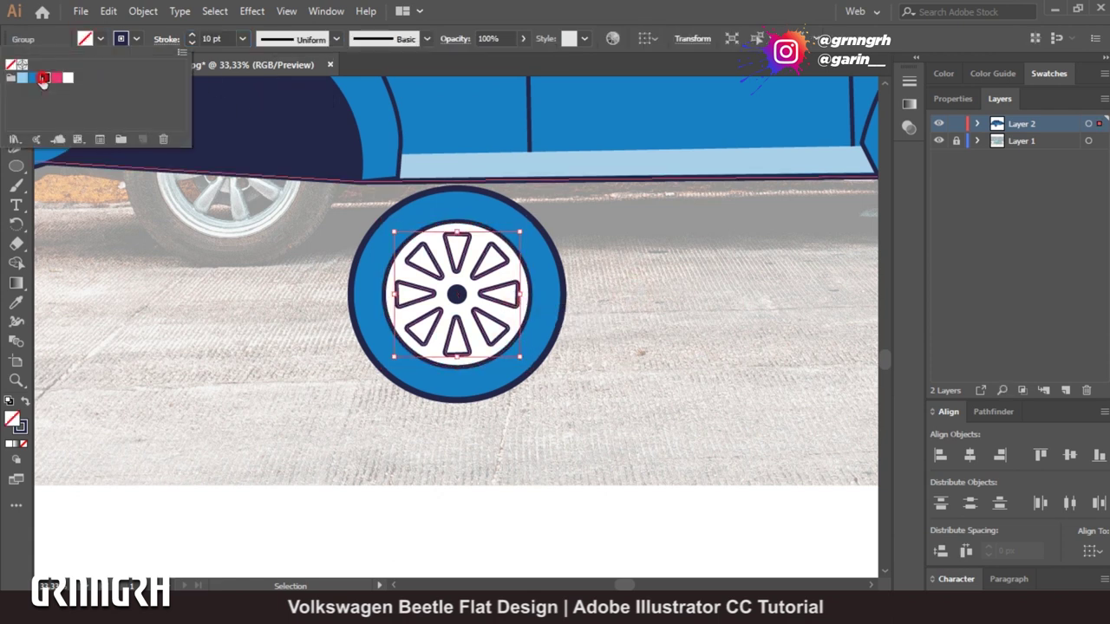
left_click(63, 79)
left_click(686, 347)
left_click(698, 468)
key("ctrl+minus")
key("ctrl+minus")
key("ctrl+minus")
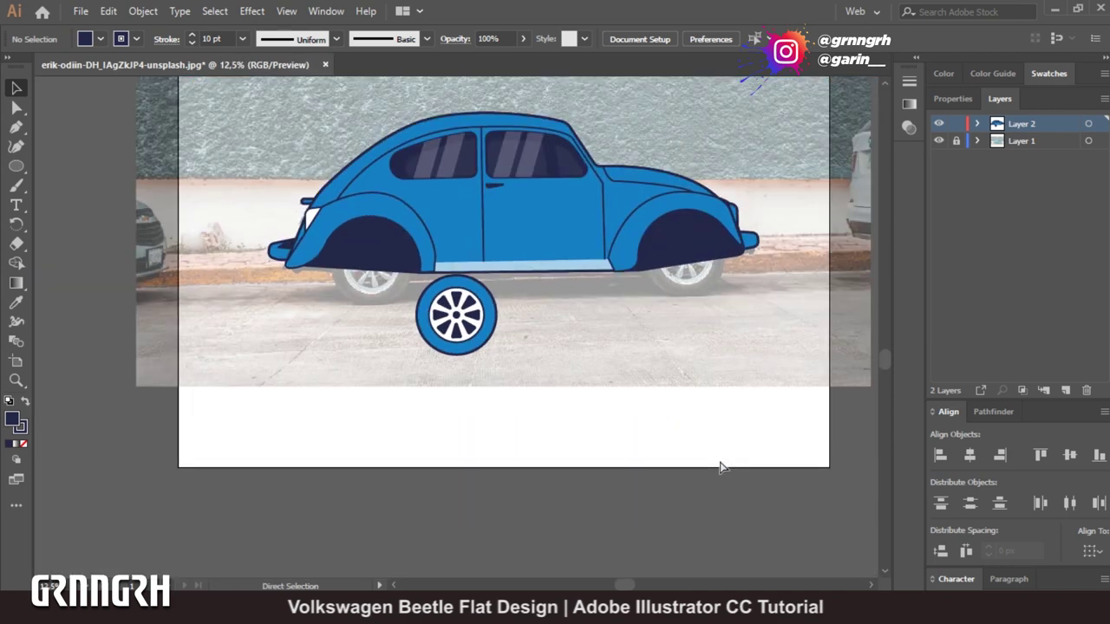
Move the finished wheel into the car's left wheel arch.
key("ctrl+plus")
key("ctrl+plus")
key("ctrl+minus")
key("ctrl+plus")
key("ctrl+minus")
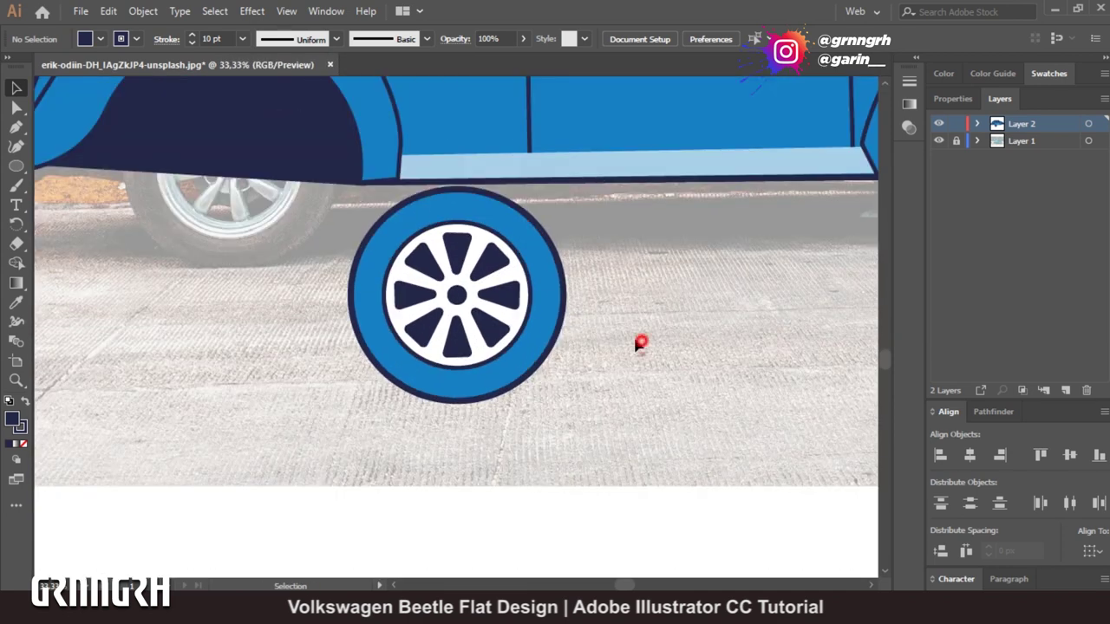
left_click_drag(642, 347, 551, 283)
left_click_drag(481, 304, 253, 171)
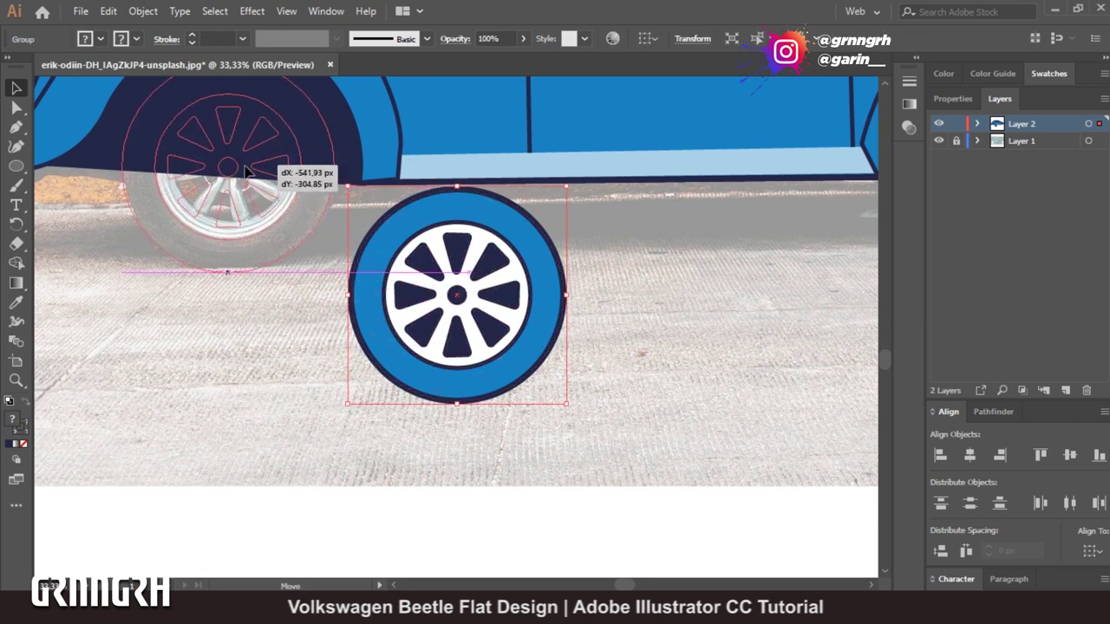
Place a wheel copy under the right arch and level both wheels vertically.
key("ctrl+minus")
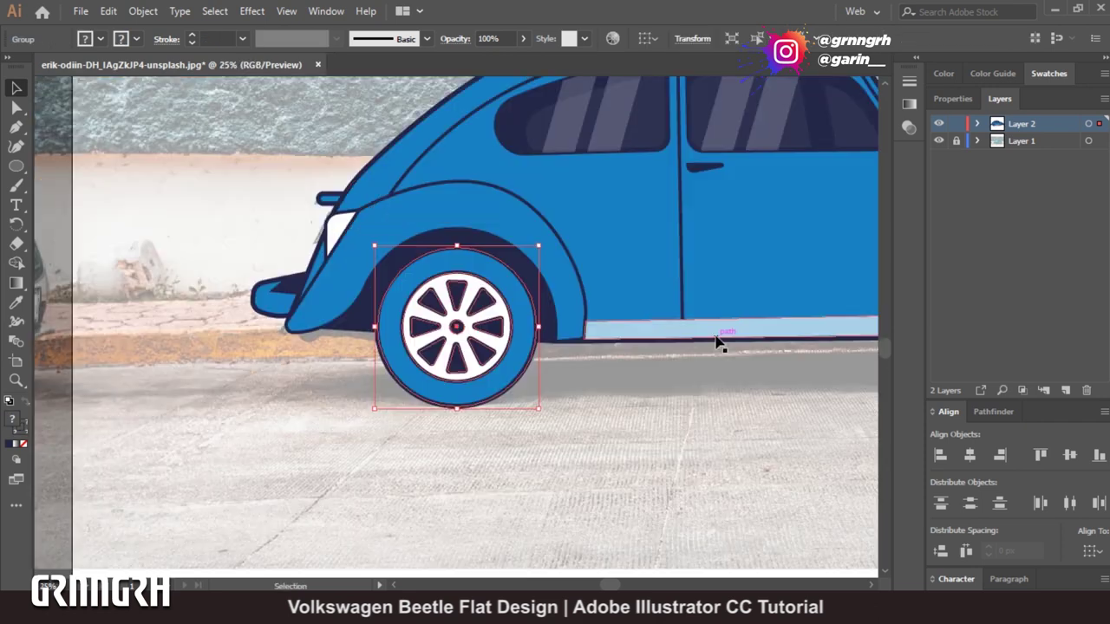
scroll(718, 339, "right", 5)
mouse_move(126, 303)
left_mouse_down()
mouse_move(638, 308)
mouse_move(814, 325)
left_mouse_up()
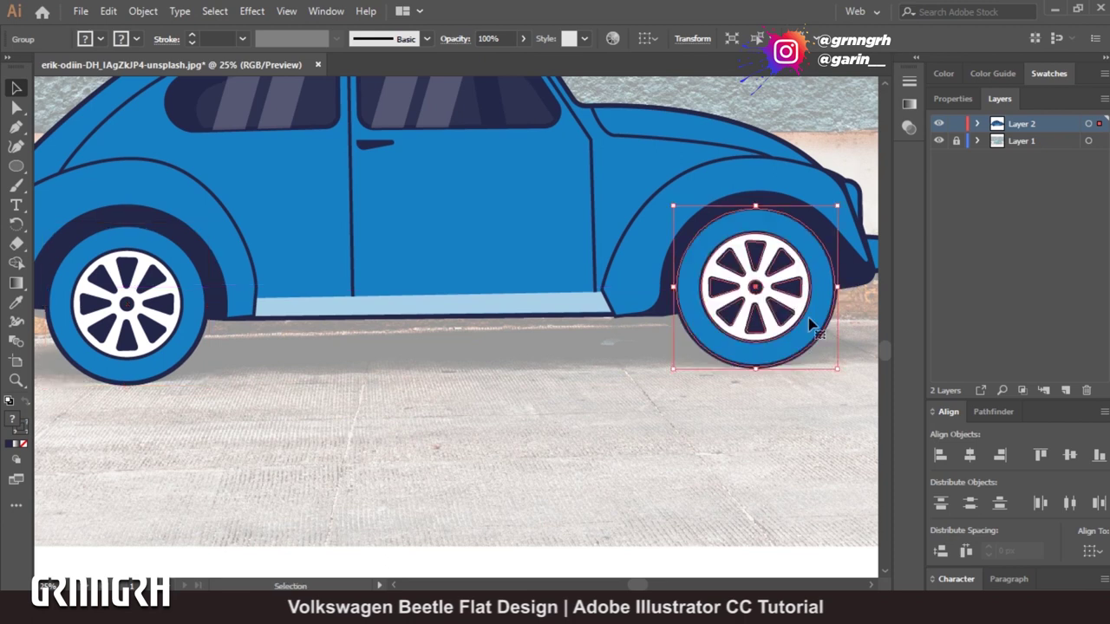
left_click(183, 362, "shift")
left_click(1072, 455)
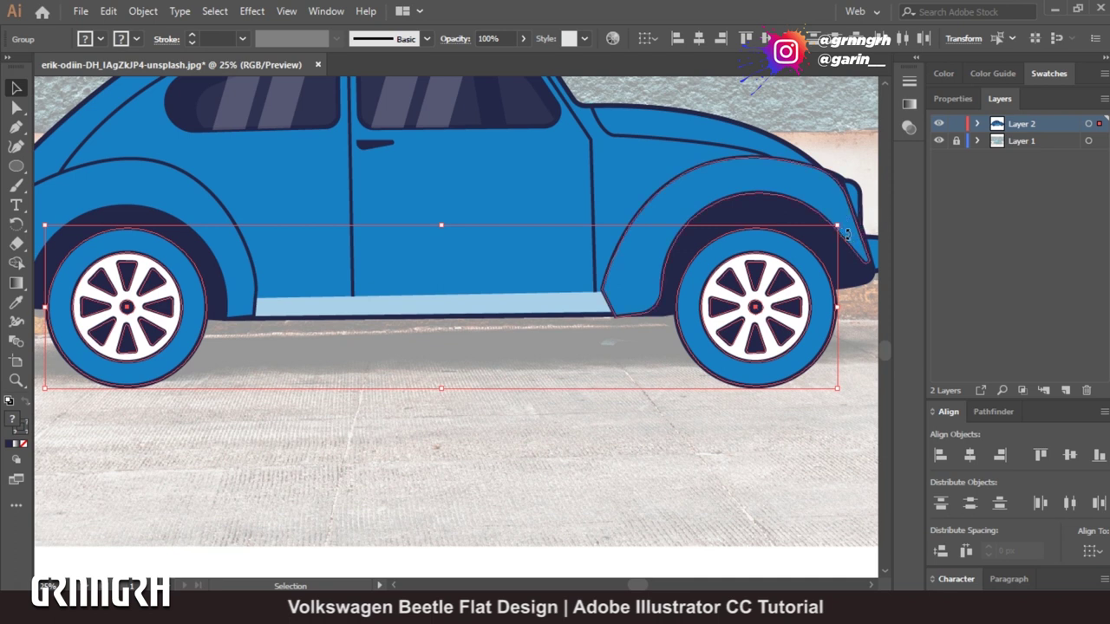
left_click(592, 498)
key("ctrl+minus")
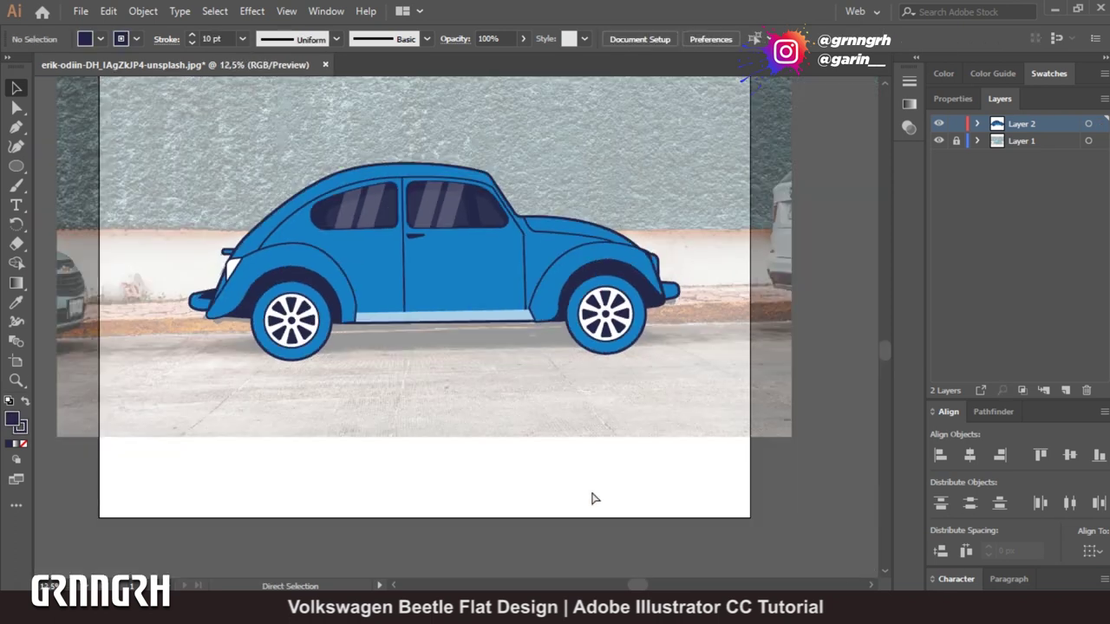
key("ctrl+plus")
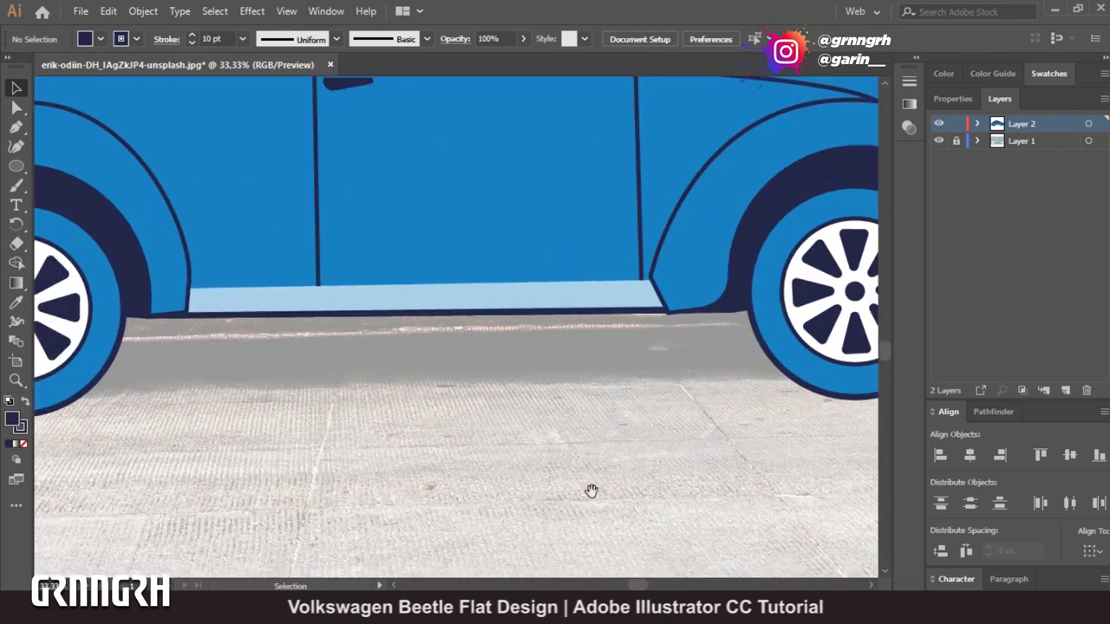
scroll(589, 486, "up", 3)
key("ctrl+minus")
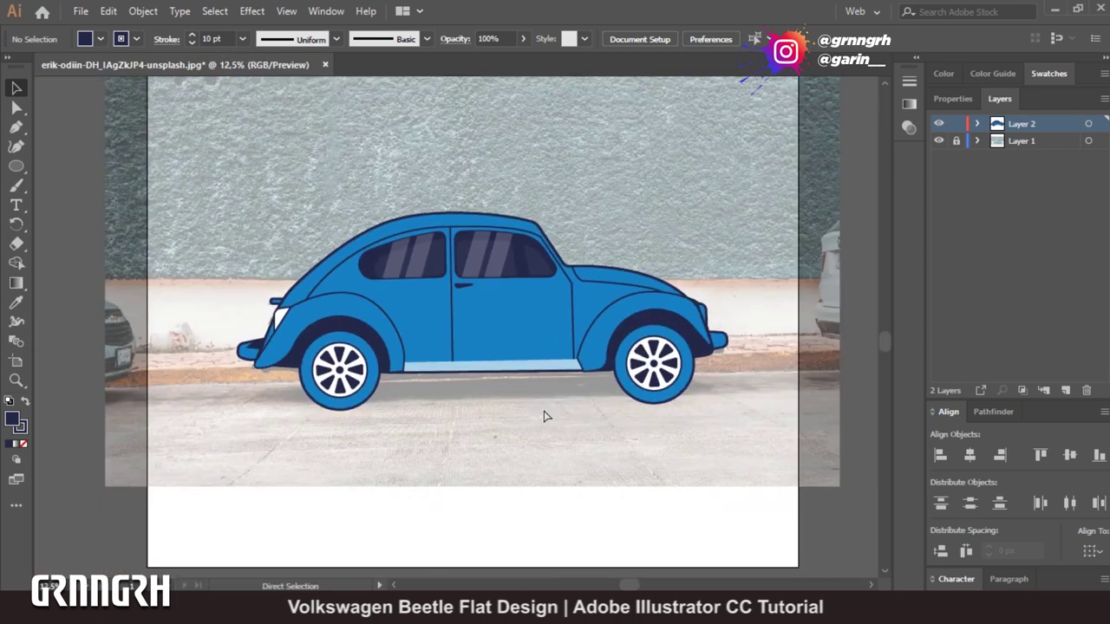
left_click(937, 126)
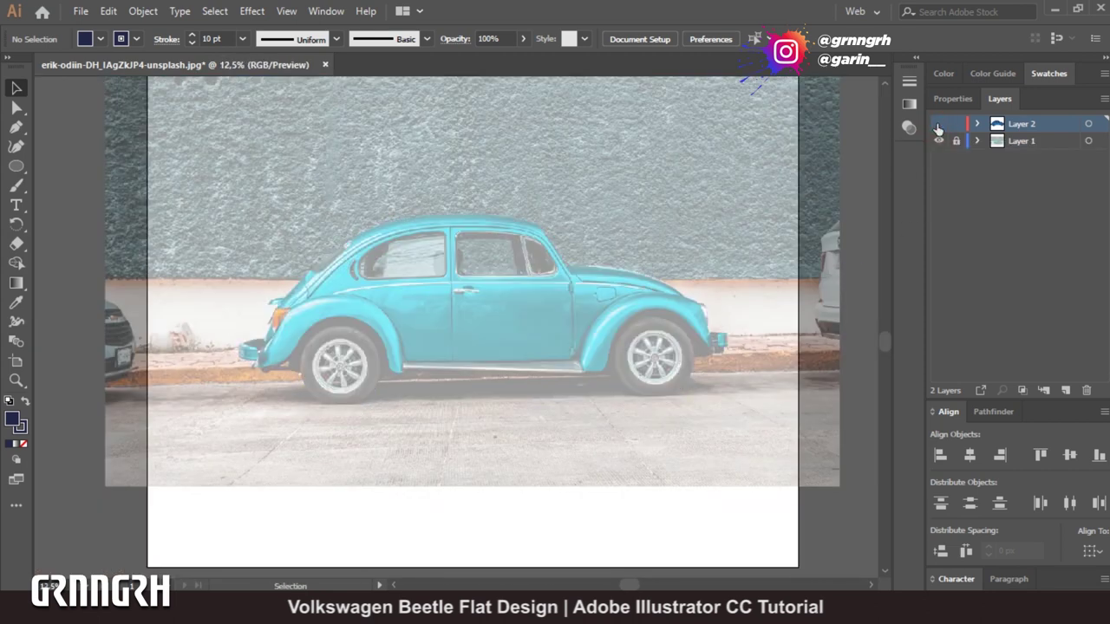
left_click(937, 125)
left_click(938, 126)
left_click(937, 126)
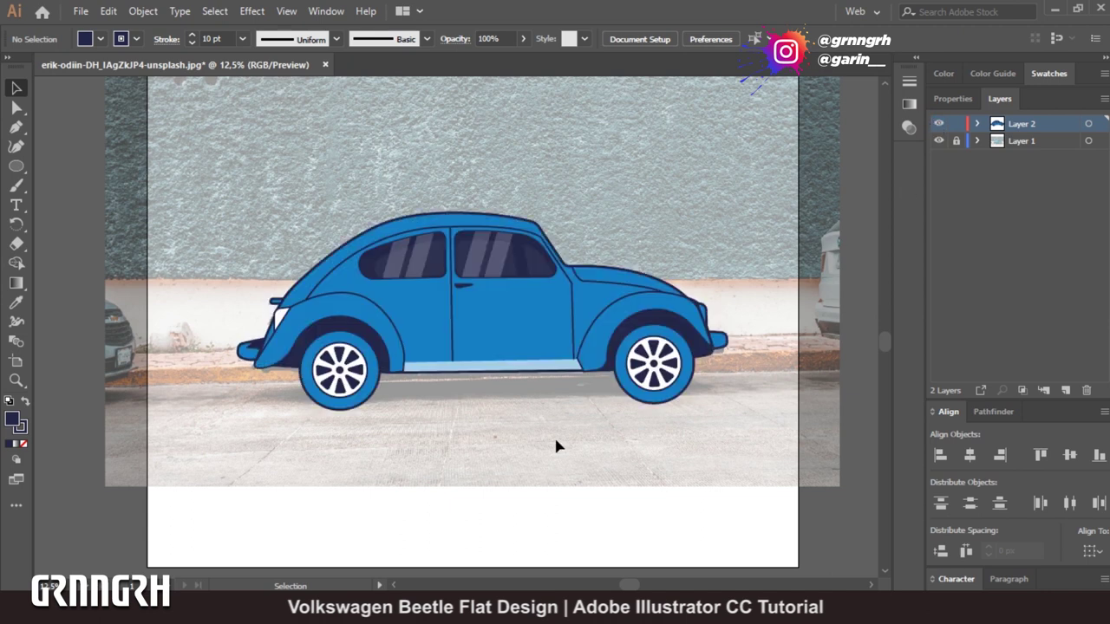
left_click(939, 125)
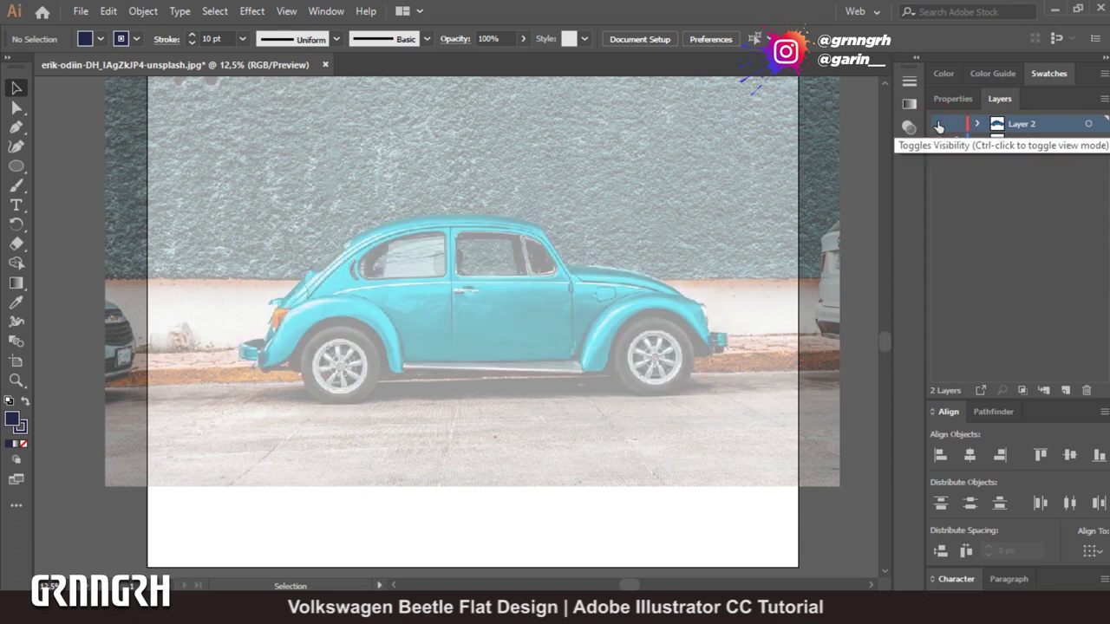
key("ctrl+plus")
key("ctrl+plus")
key("ctrl+plus")
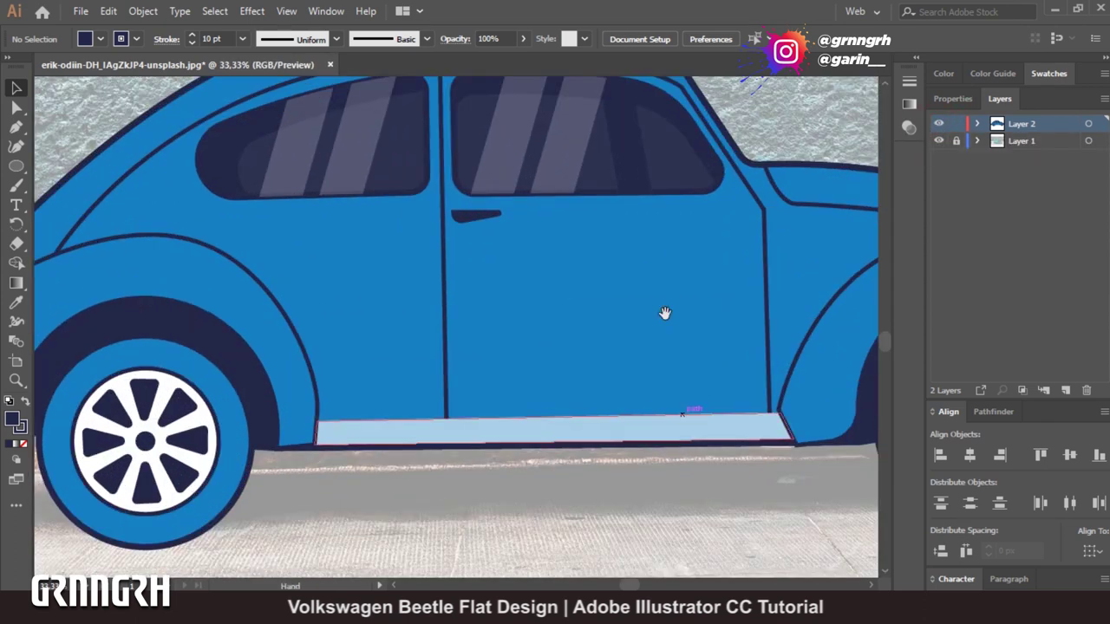
left_click_drag(664, 315, 434, 278)
Change the sill strip's fill colour and restore its full opacity.
left_click(339, 434)
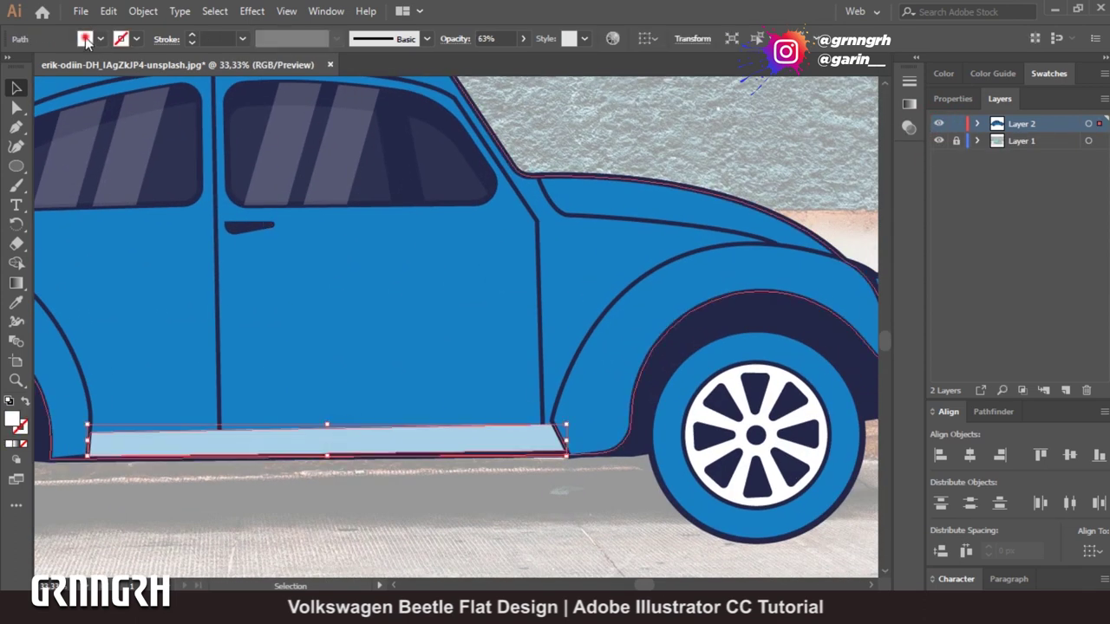
left_click(100, 39)
left_click(26, 82)
left_click(577, 8)
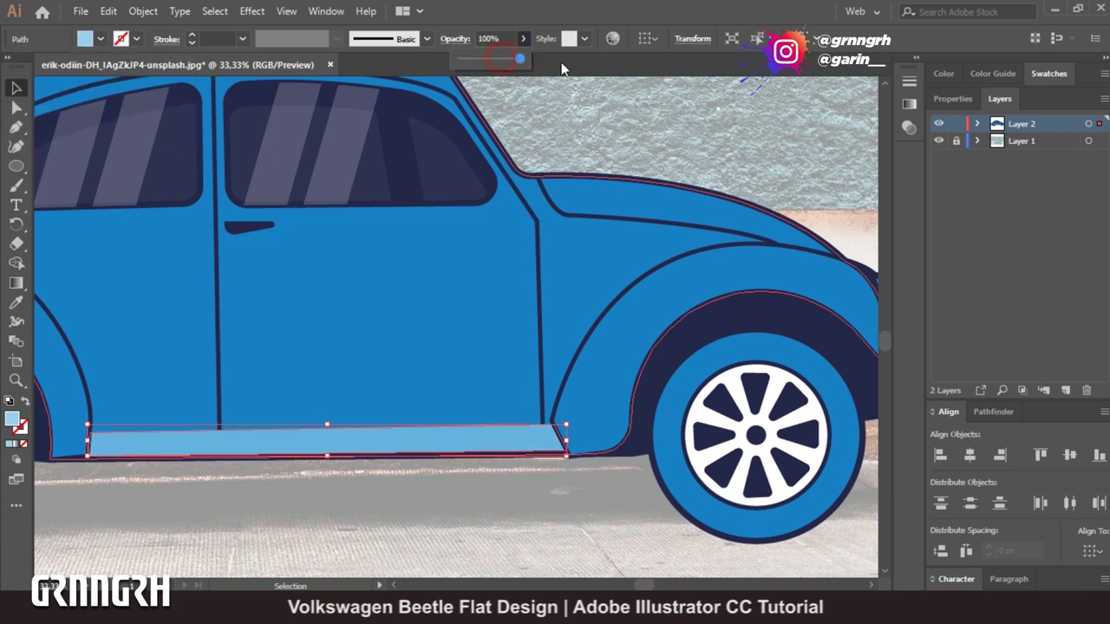
key("ctrl+shift+a")
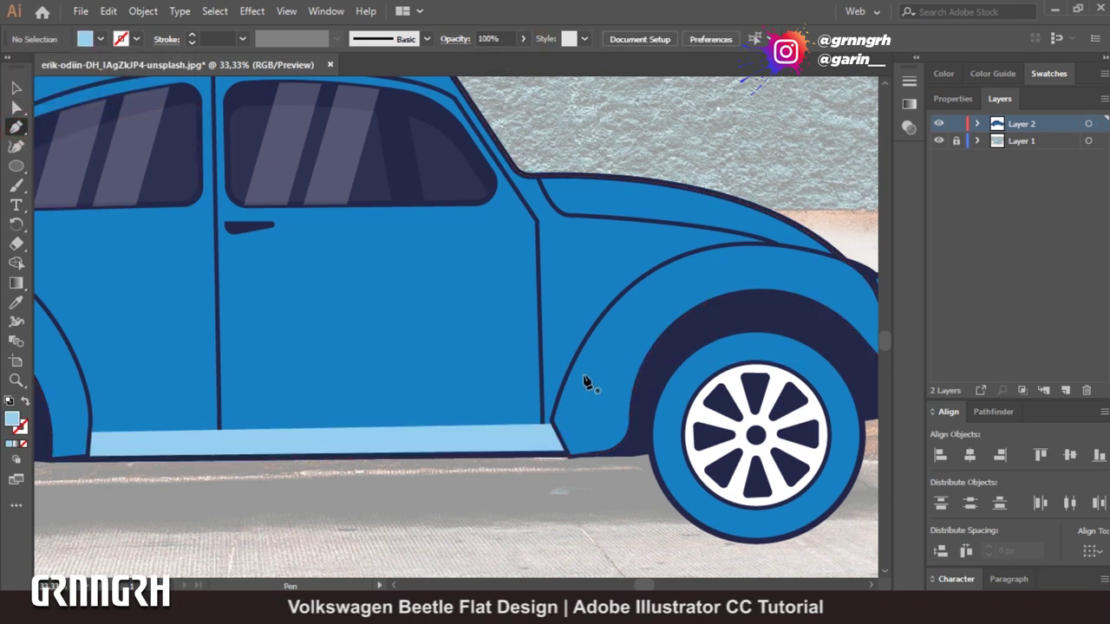
Draw a crescent-shaped highlight on the front fender.
left_click_drag(587, 382, 388, 307)
left_click(373, 365)
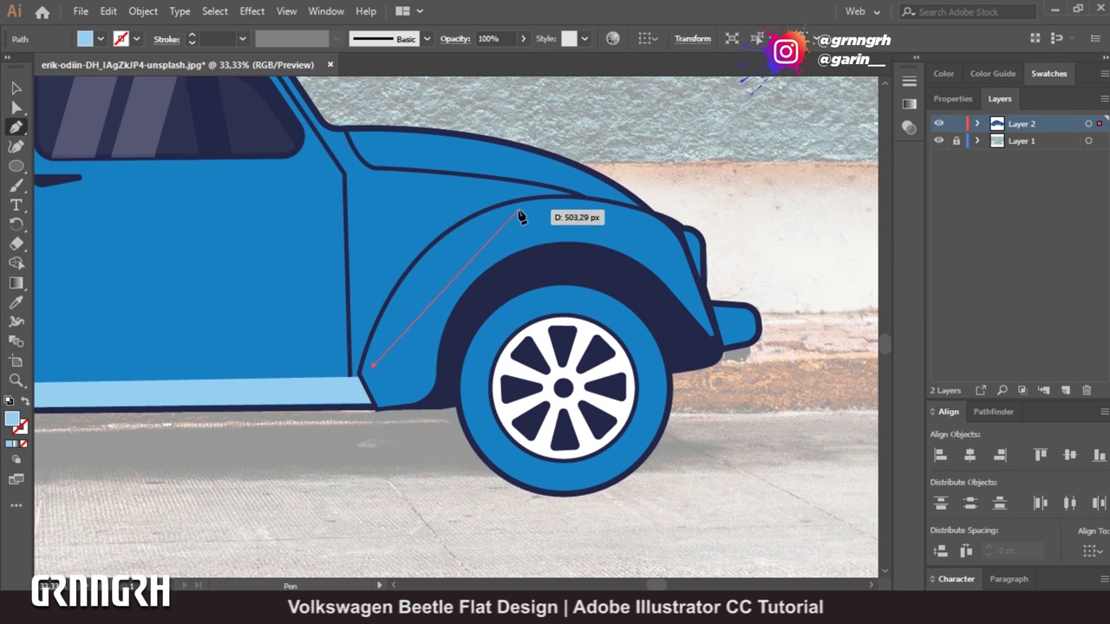
left_click_drag(631, 177, 631, 178)
left_click_drag(426, 316, 426, 317)
key("ctrl+shift+a")
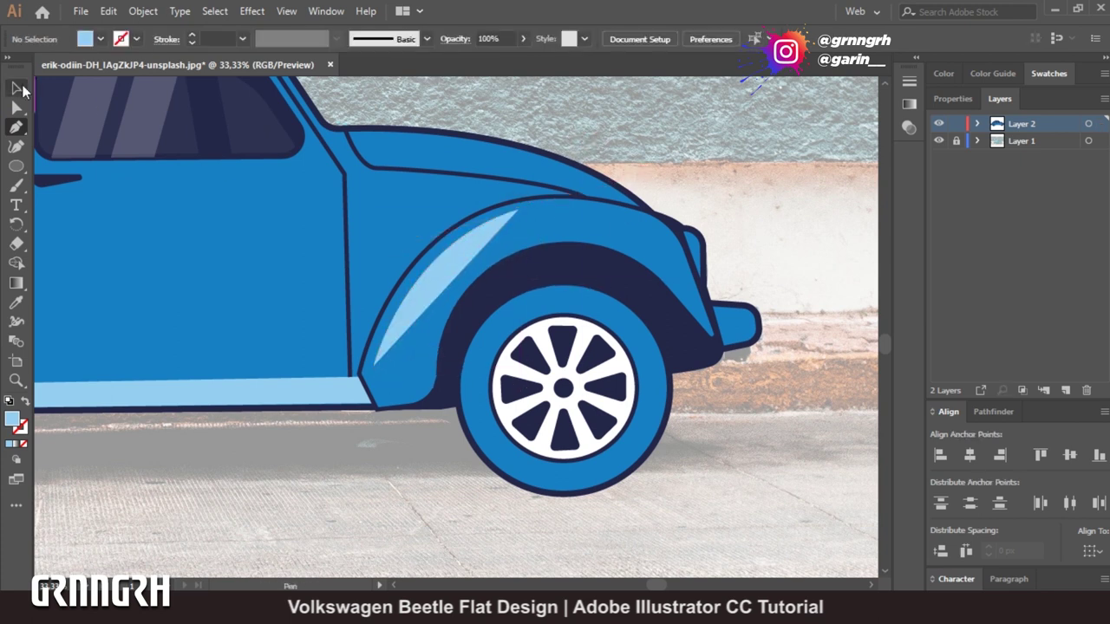
Make the fender highlight an unfilled light-blue 10 pt stroke with round caps.
left_click(408, 277)
left_click(101, 39)
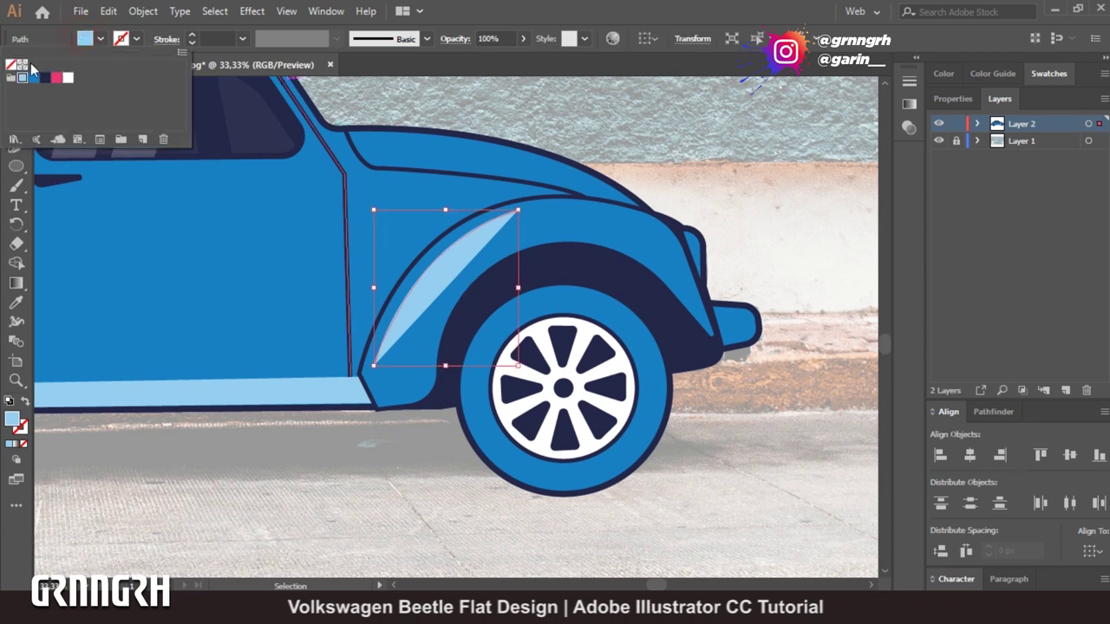
left_click(10, 66)
left_click(136, 39)
left_click(22, 79)
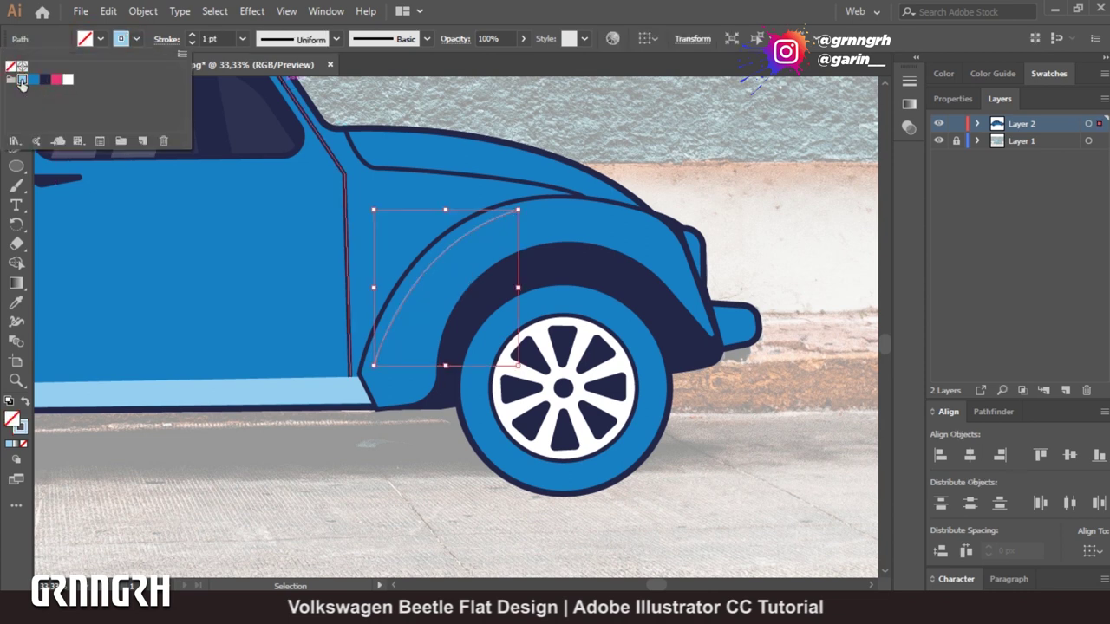
left_click(219, 39)
type("10")
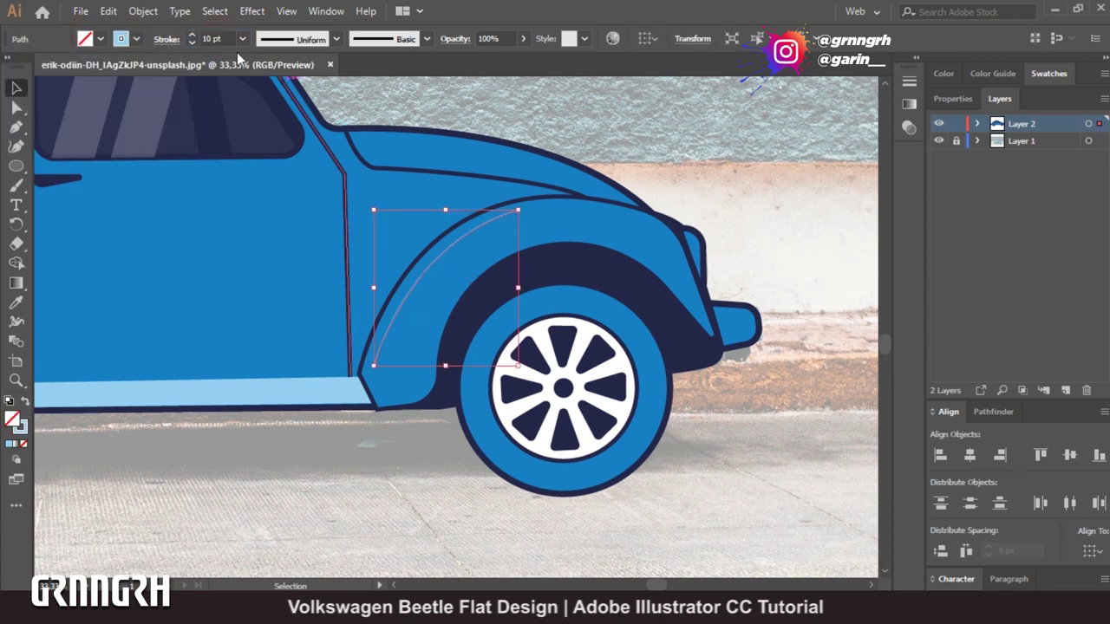
left_click(167, 39)
left_click(81, 80)
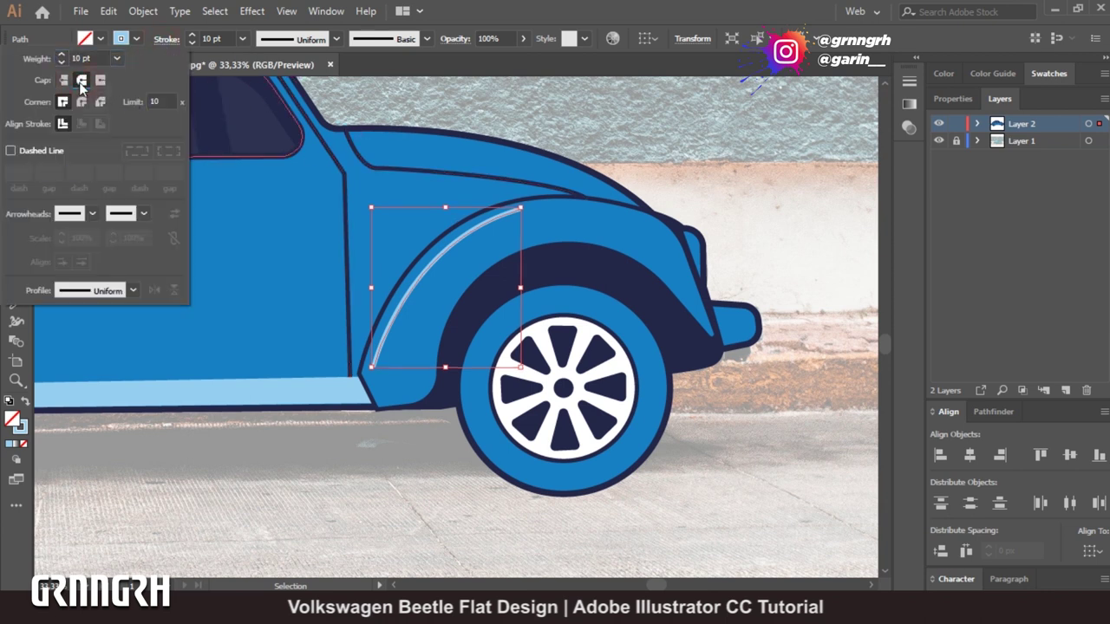
left_click(751, 465)
scroll(752, 466, "down", 2)
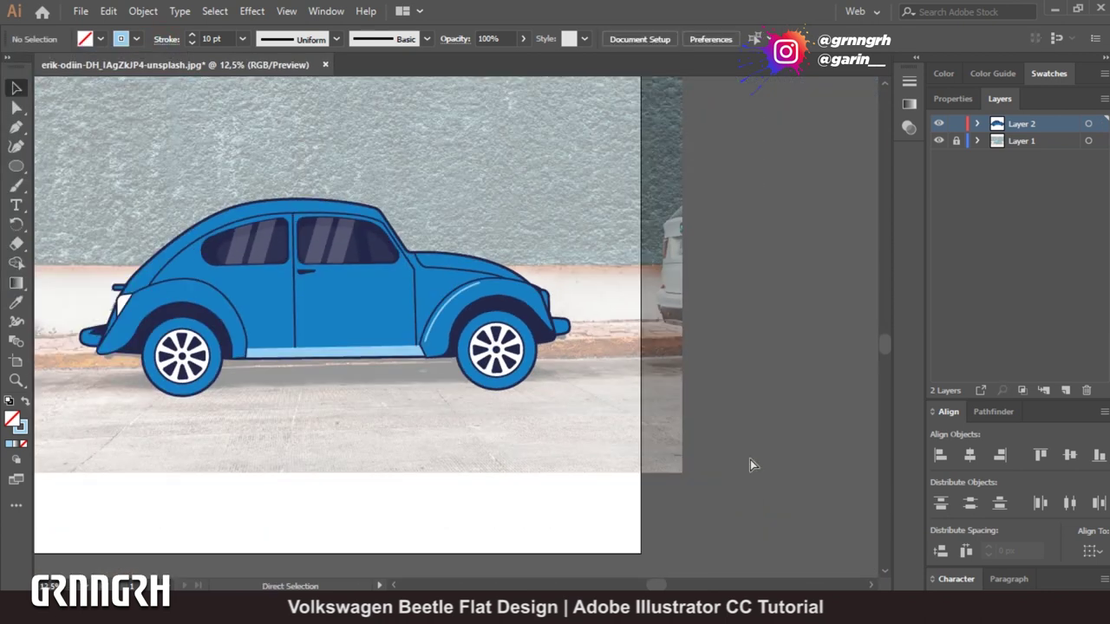
Draw a curved light-blue highlight line along the roof.
scroll(751, 466, "up", 2)
scroll(752, 466, "up", 1)
scroll(56, 148, "left", 5)
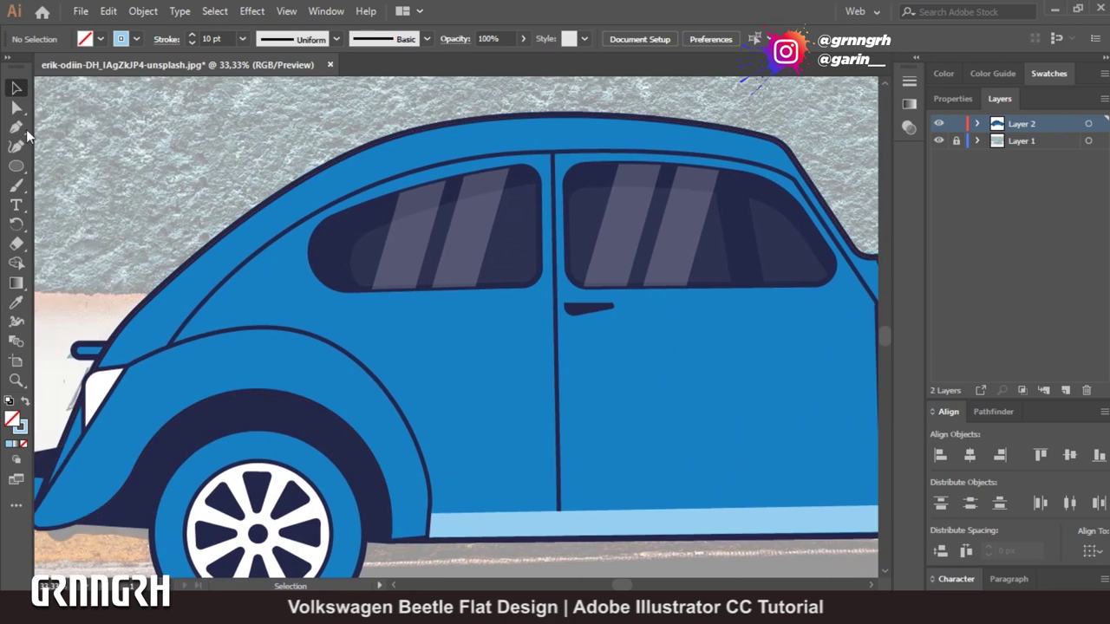
left_click(135, 333)
left_click_drag(425, 143, 592, 134)
scroll(593, 134, "up", 2)
mouse_move(425, 206)
left_mouse_down()
mouse_move(778, 226)
mouse_move(873, 258)
left_mouse_up()
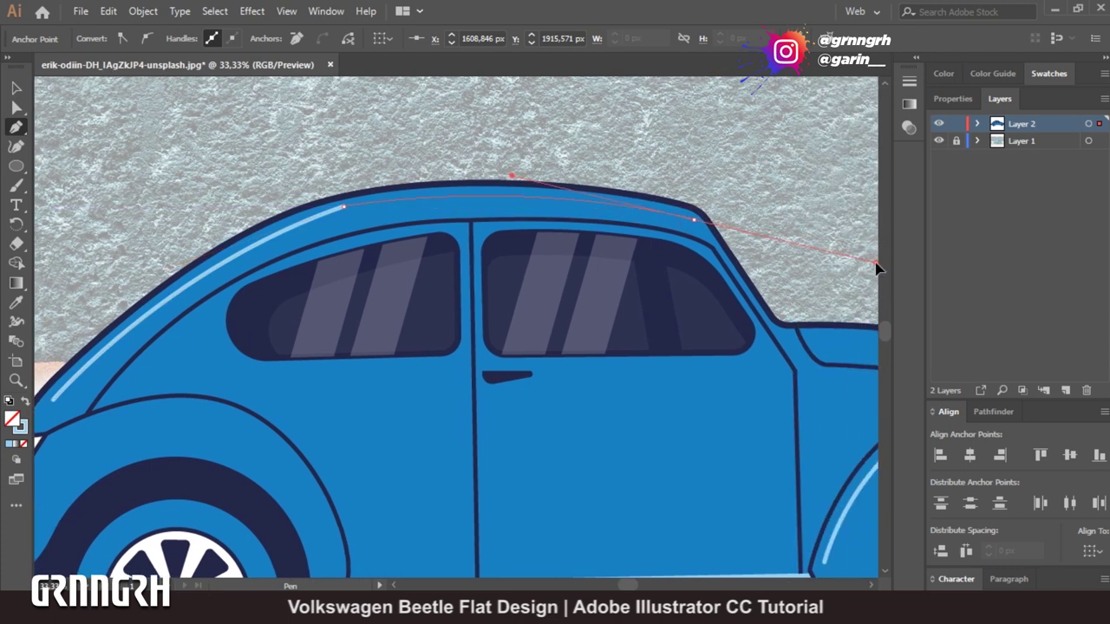
left_click(738, 164, "ctrl")
left_click(345, 211, "ctrl")
left_click(376, 168, "ctrl")
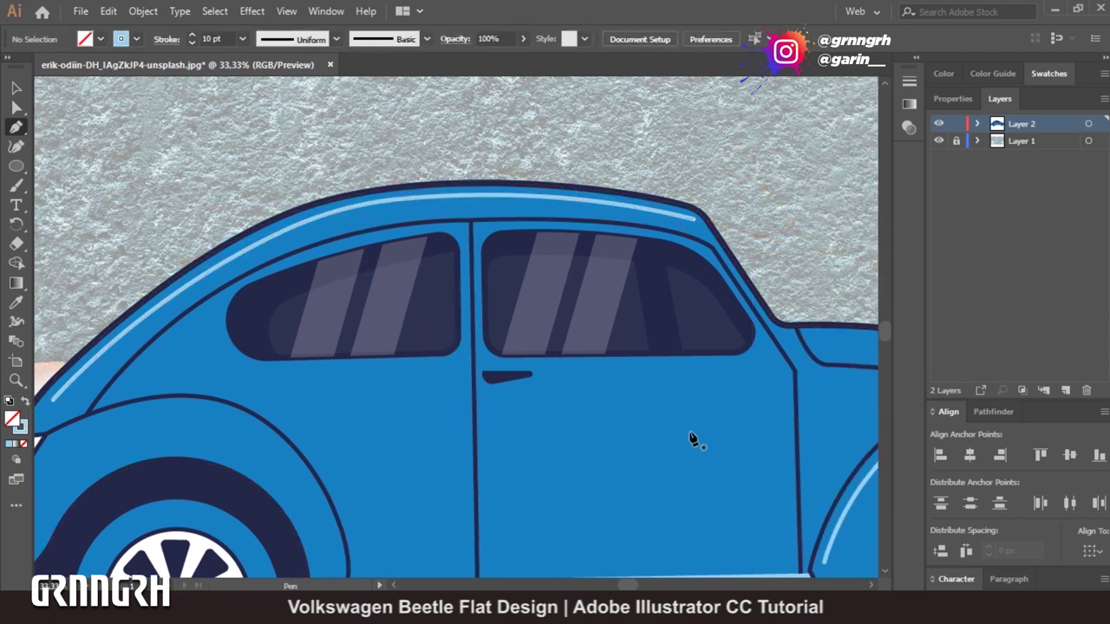
Draw a vertical highlight line beside the door seam.
mouse_move(441, 433)
left_mouse_down()
mouse_move(465, 330)
mouse_move(449, 334)
left_mouse_up()
left_click(484, 260)
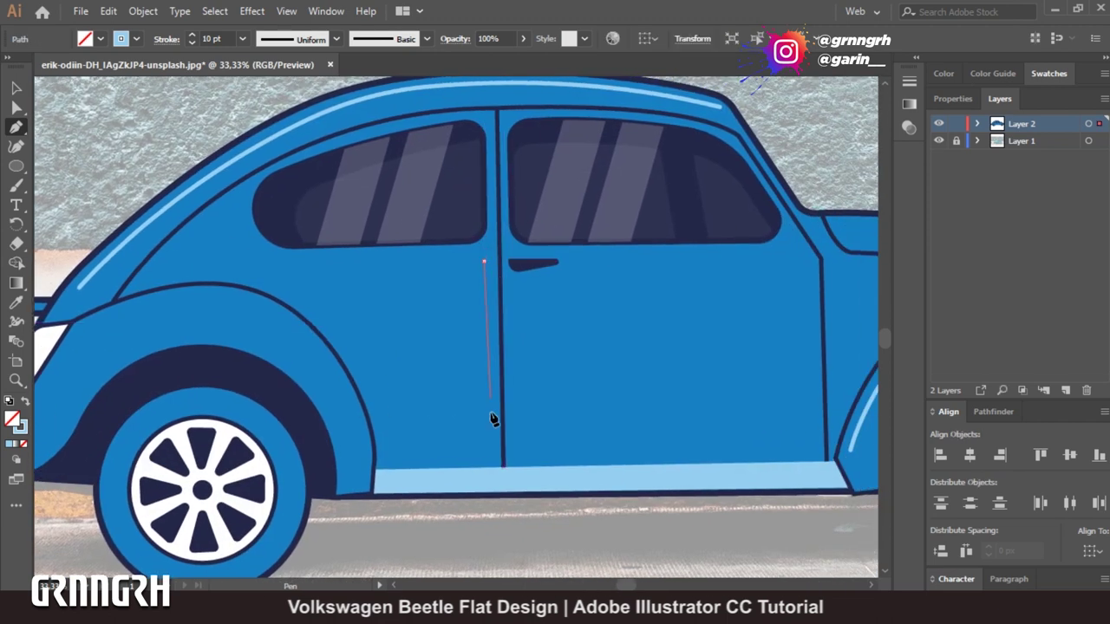
left_click(488, 450)
left_click(515, 517, "ctrl")
Draw a curved highlight line across the front fender.
left_click_drag(515, 518, 761, 447)
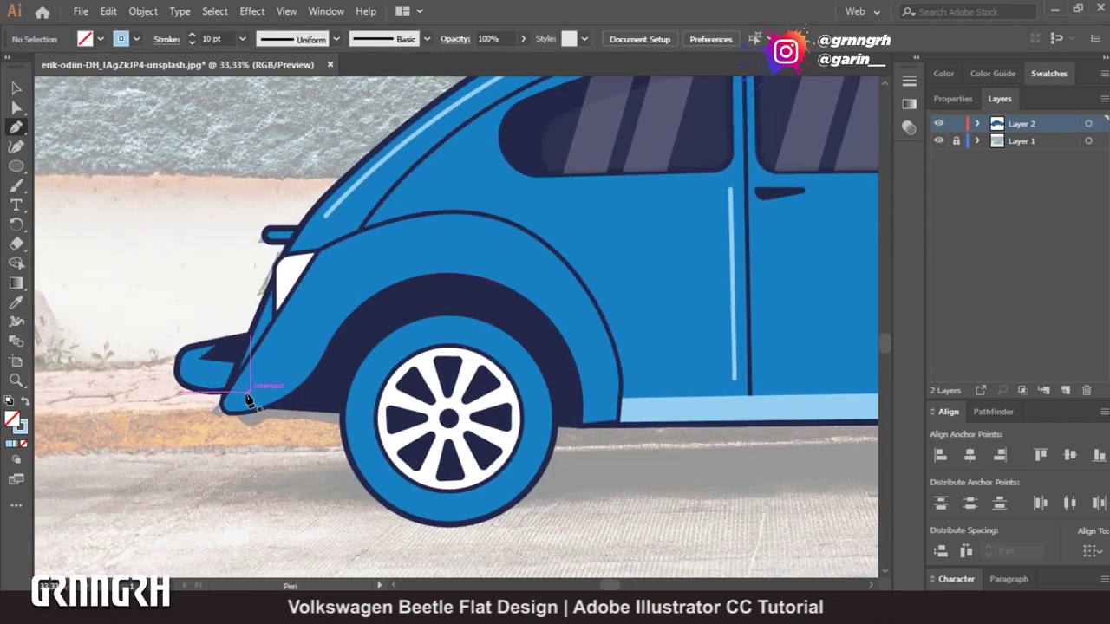
left_click(236, 395)
left_click(327, 261)
left_click_drag(440, 223, 505, 216)
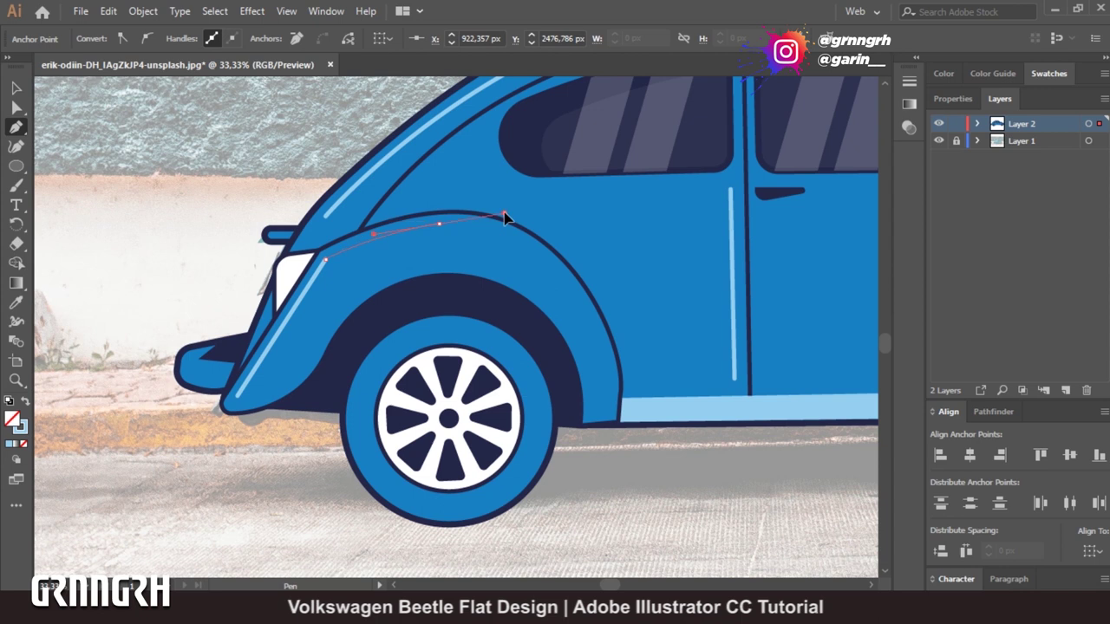
left_click(447, 451, "ctrl")
scroll(769, 506, "down", 2)
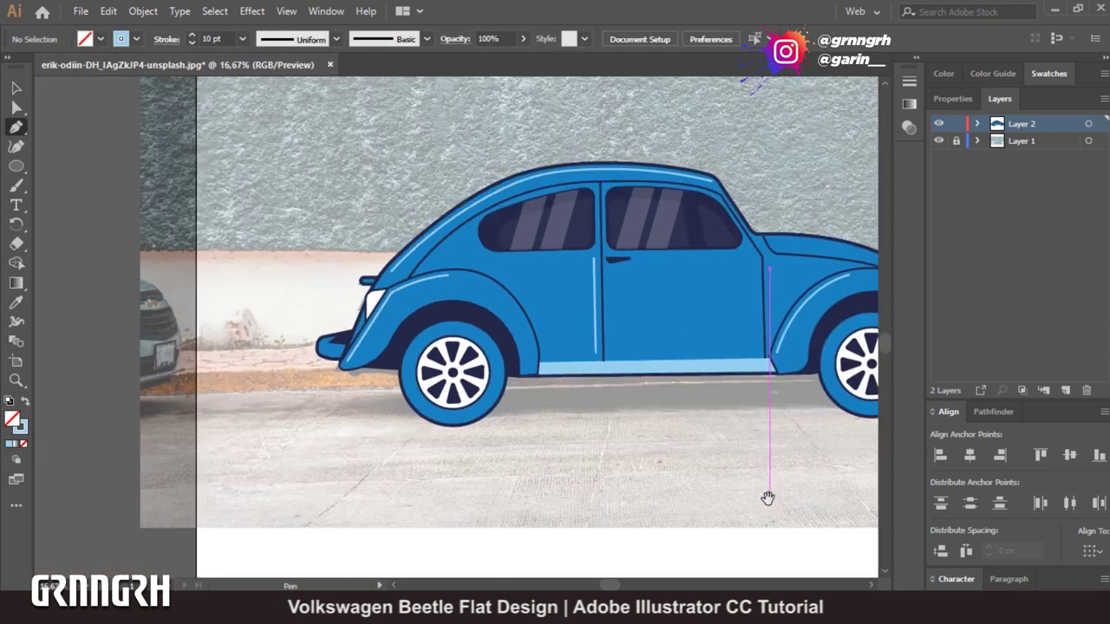
scroll(582, 459, "down", 1)
scroll(672, 222, "up", 1)
scroll(672, 222, "up", 2)
Draw a highlight along the rear door edge and cut a gap in it.
left_click_drag(671, 221, 466, 219)
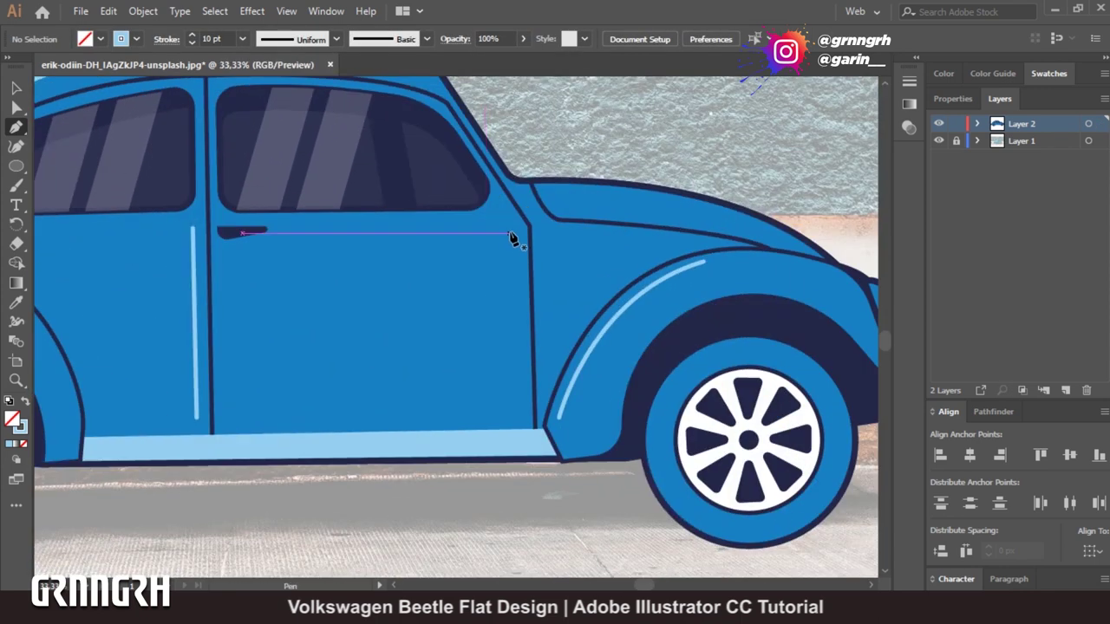
left_click(514, 234)
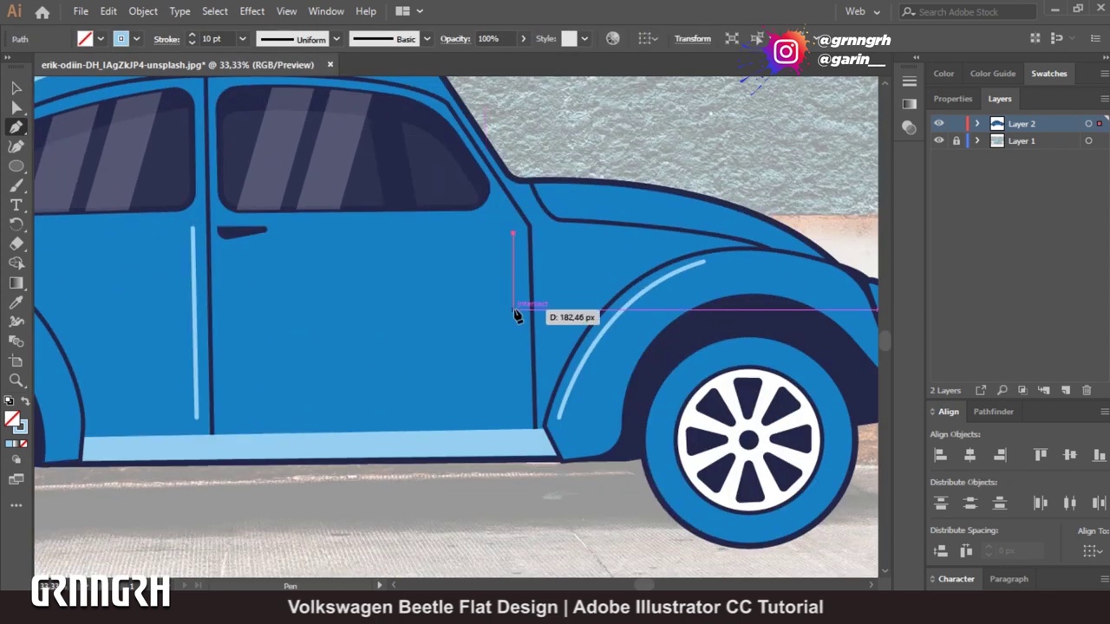
left_click(518, 401)
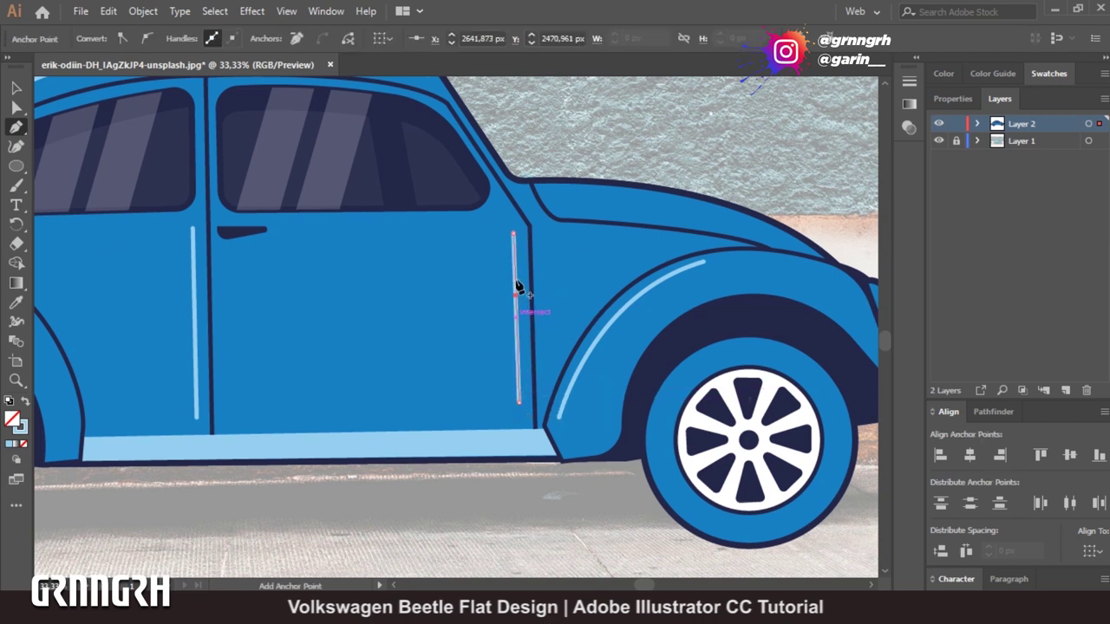
key("a")
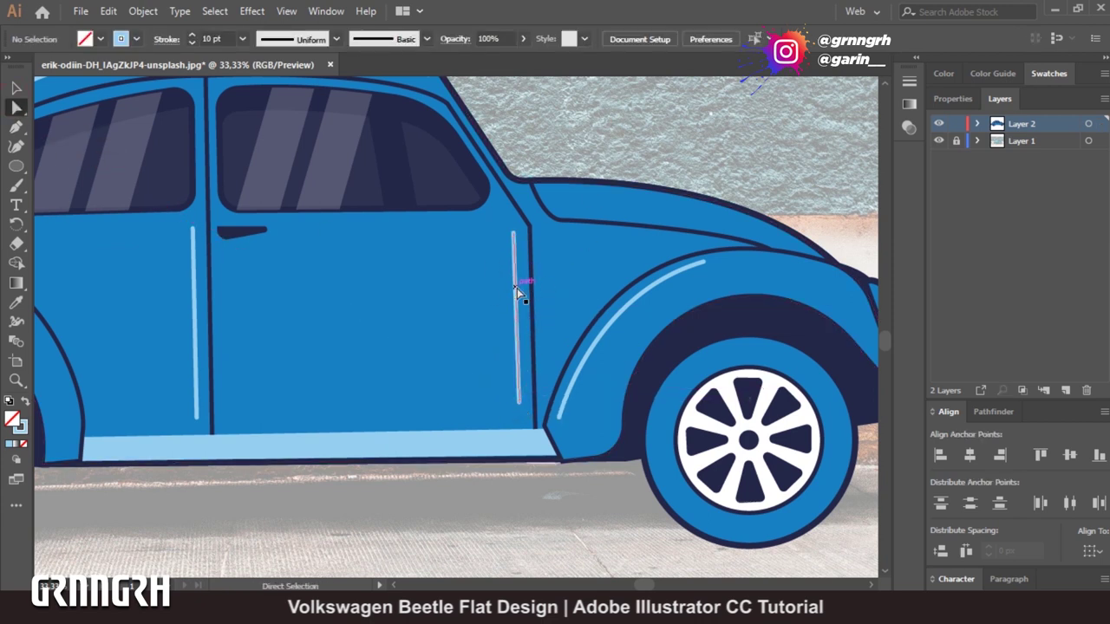
left_click(517, 286)
key("Delete")
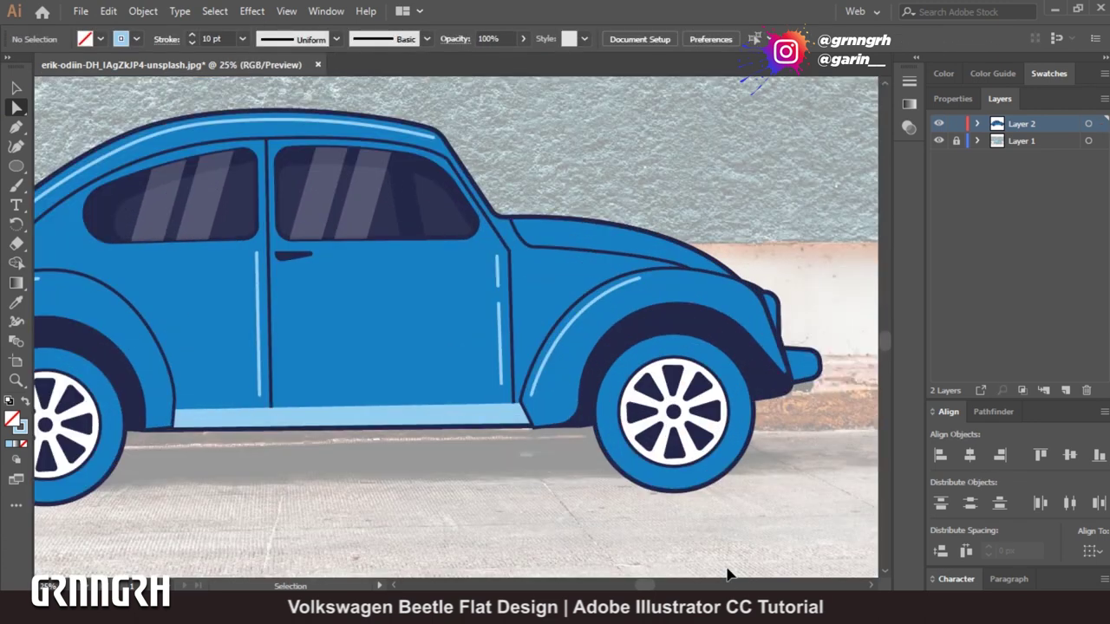
key("ctrl+minus")
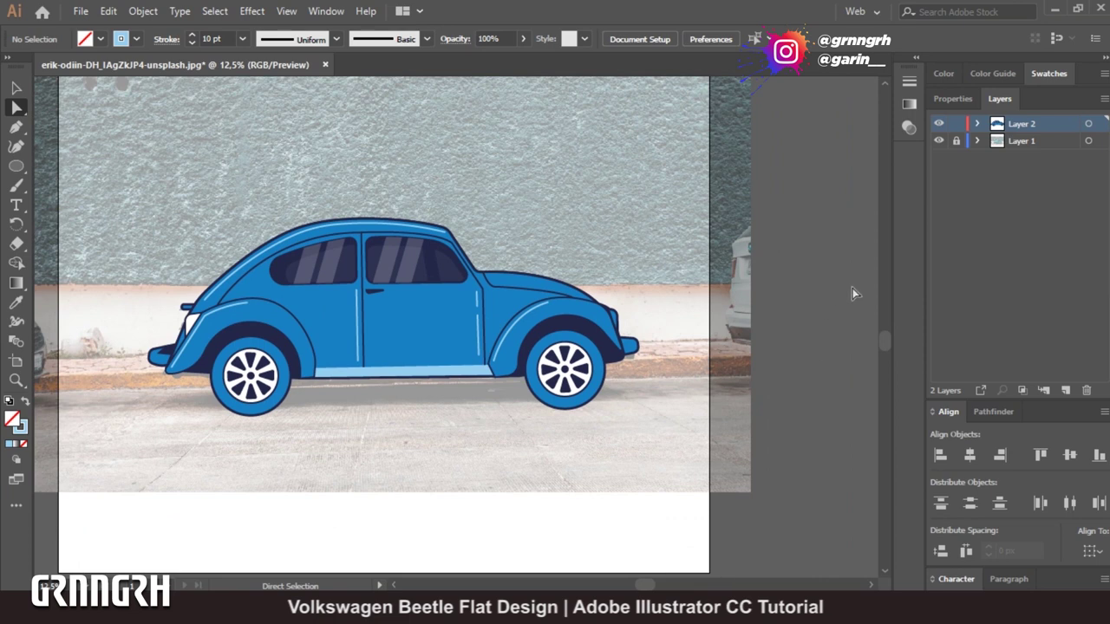
Hide the background photo layer and draw a horizontal road line under the car.
left_click(938, 140)
left_click_drag(177, 441, 198, 433)
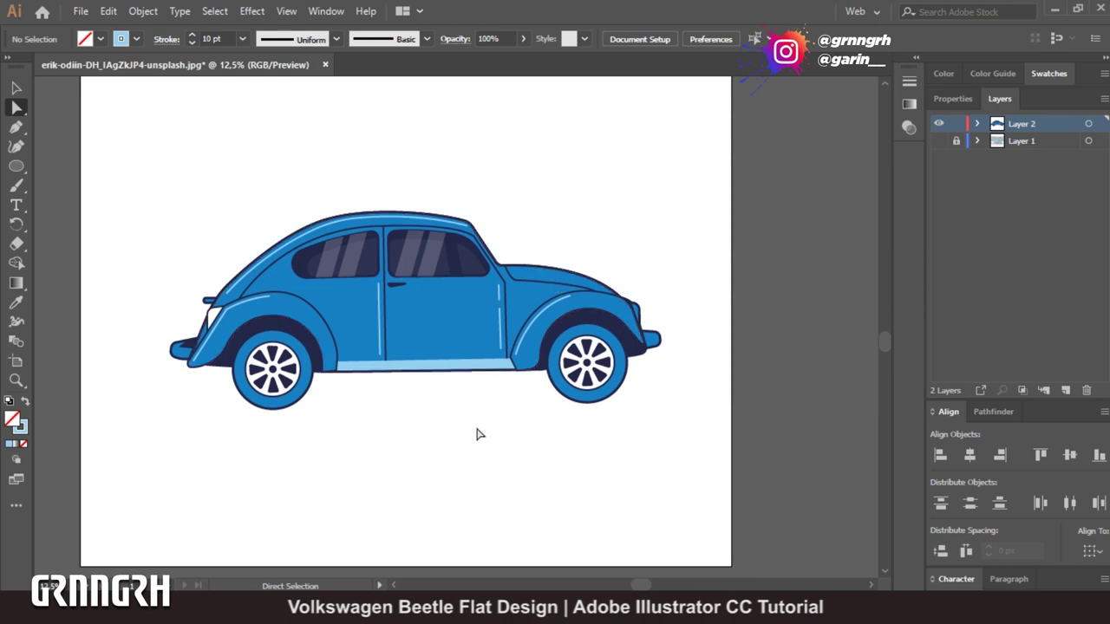
left_click_drag(672, 273, 687, 276)
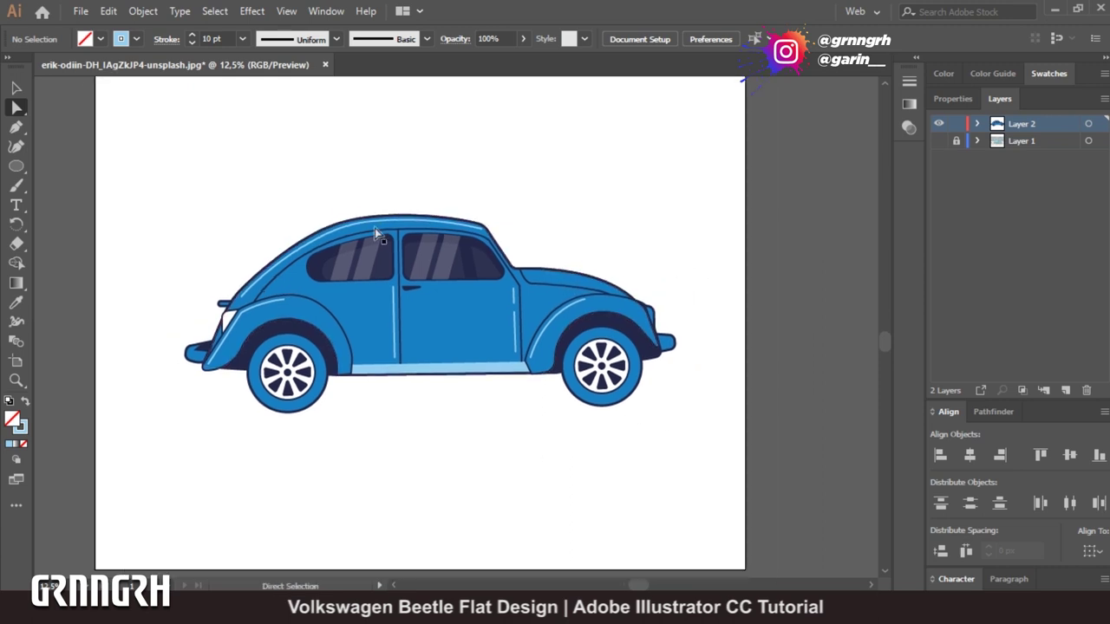
left_click(134, 405)
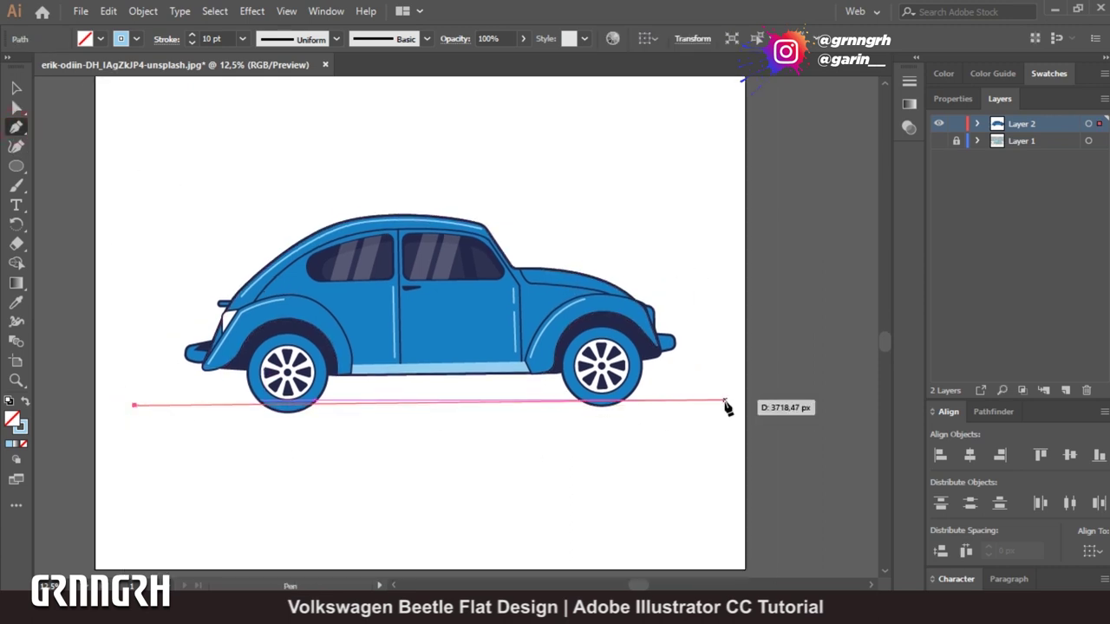
left_click(725, 405)
left_click(731, 475, "ctrl")
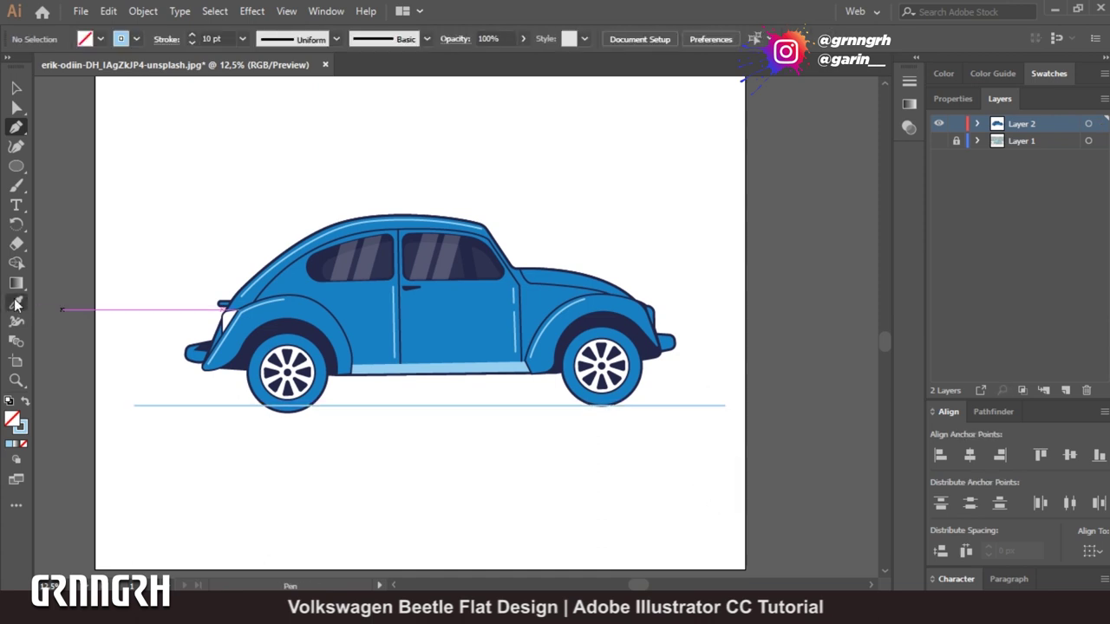
Give the road line a dark navy 30 pt stroke.
left_click(85, 39)
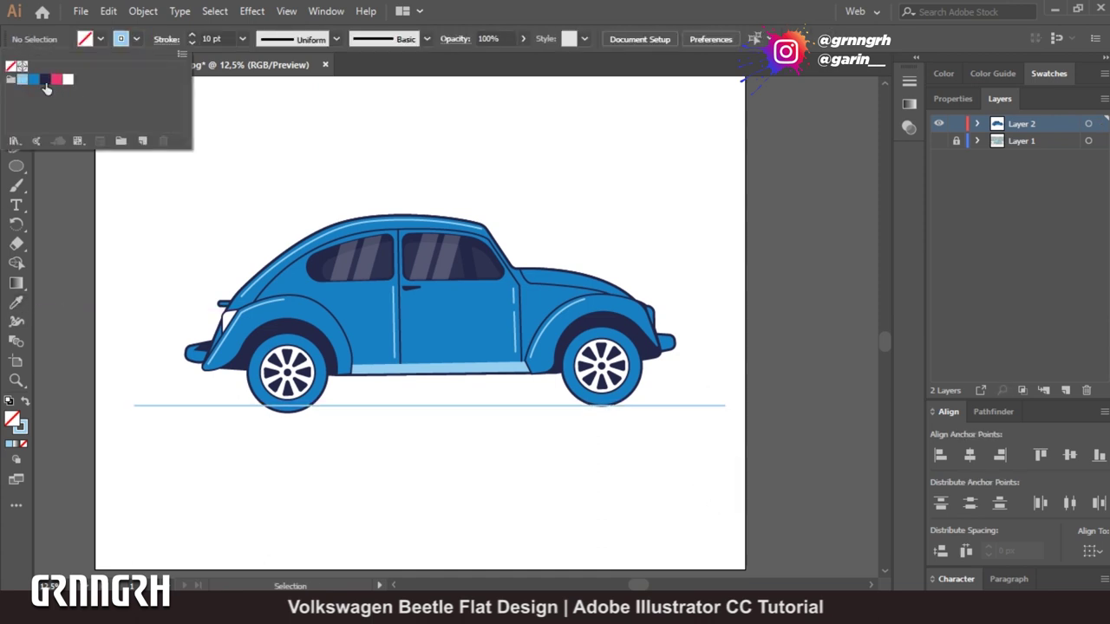
left_click(384, 405)
left_click(136, 39)
left_click(45, 79)
left_click(227, 38)
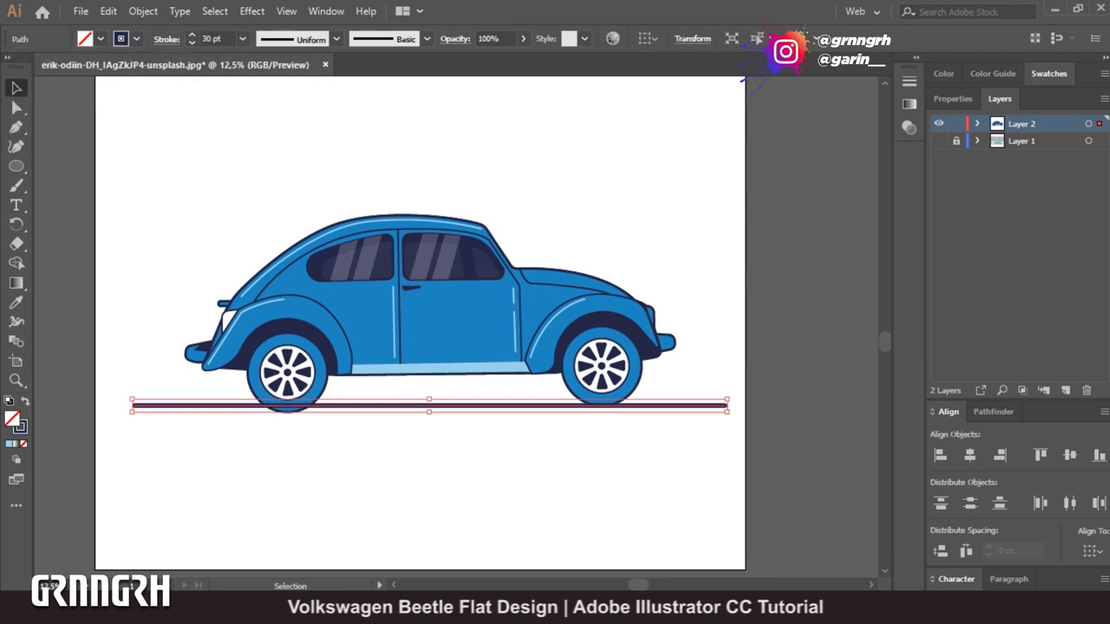
left_click(481, 495)
key("ctrl+plus")
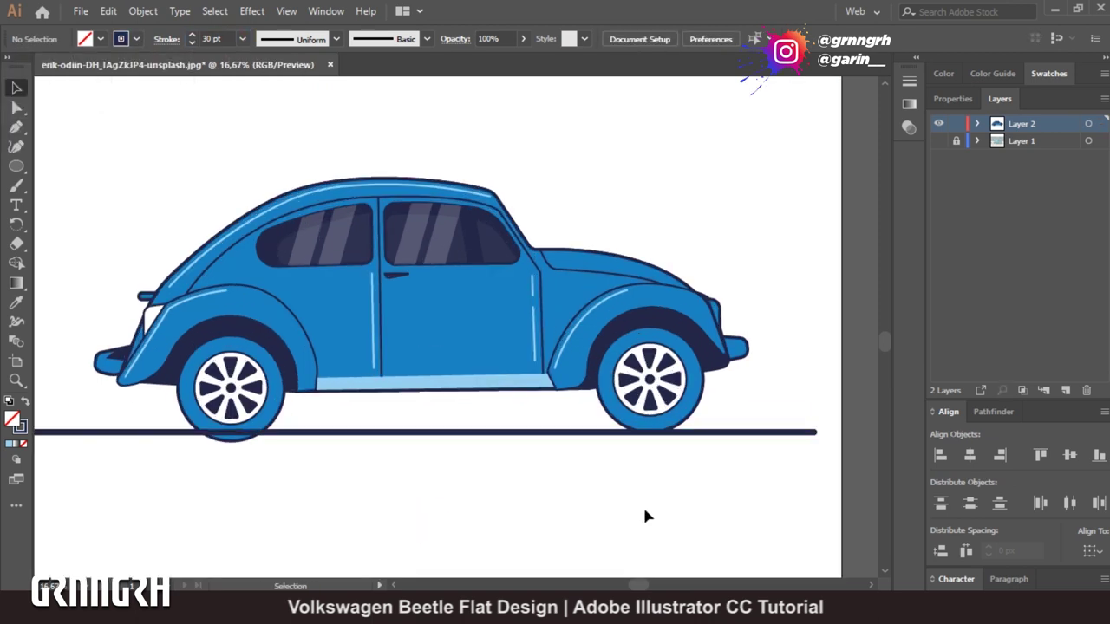
left_click(269, 408)
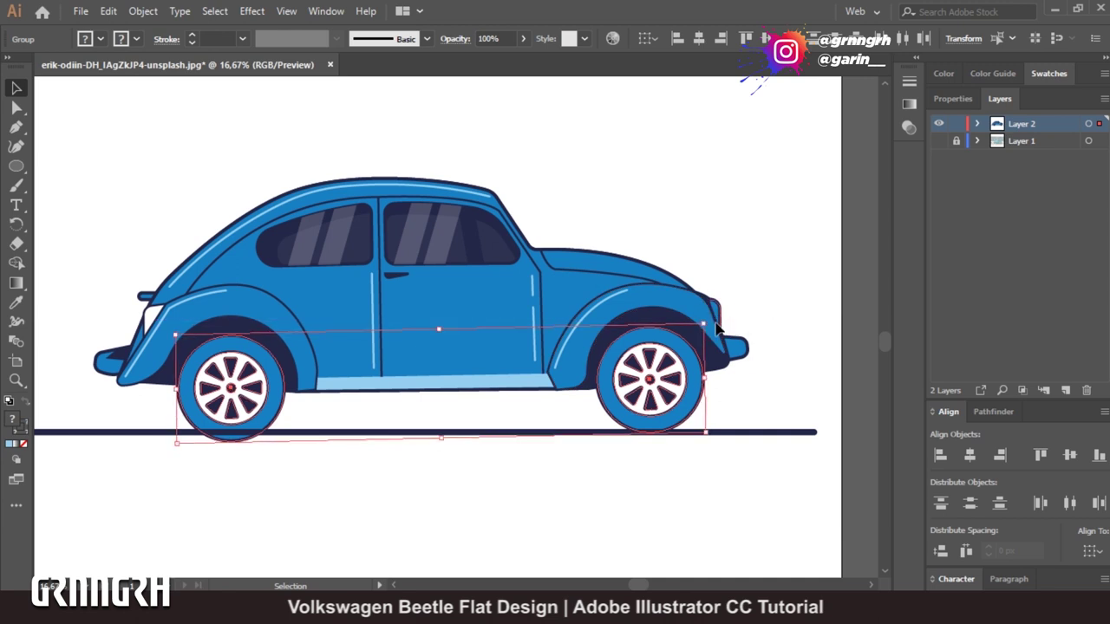
Slightly resize the wheel group and move the road line under the wheels.
left_click_drag(709, 326, 711, 328)
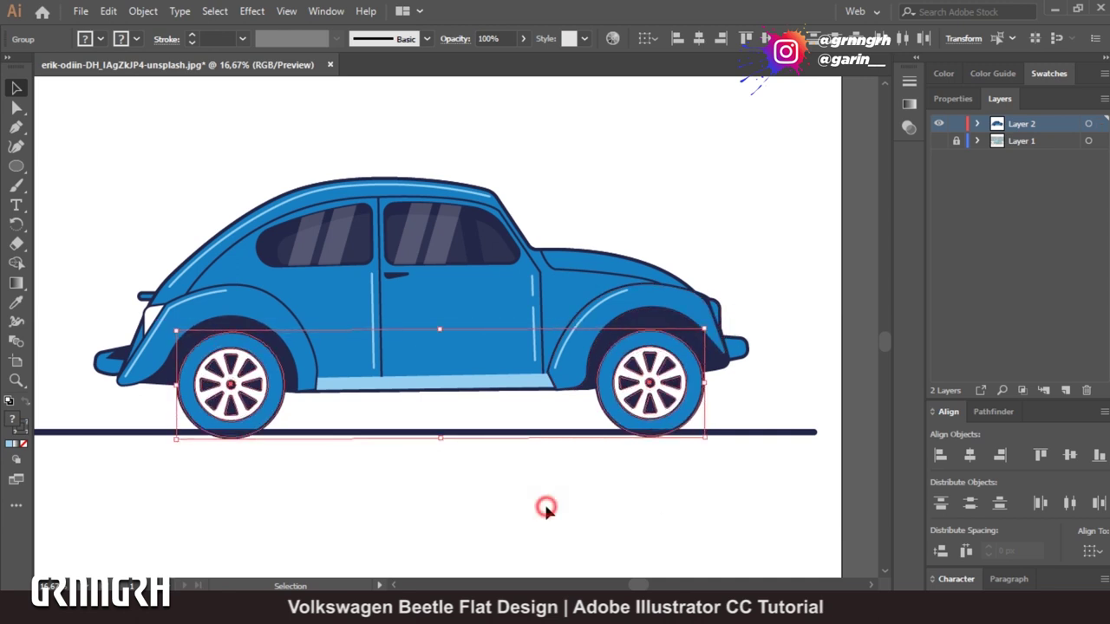
left_click(545, 451)
mouse_move(553, 433)
left_mouse_down()
mouse_move(557, 442)
mouse_move(531, 449)
left_mouse_up()
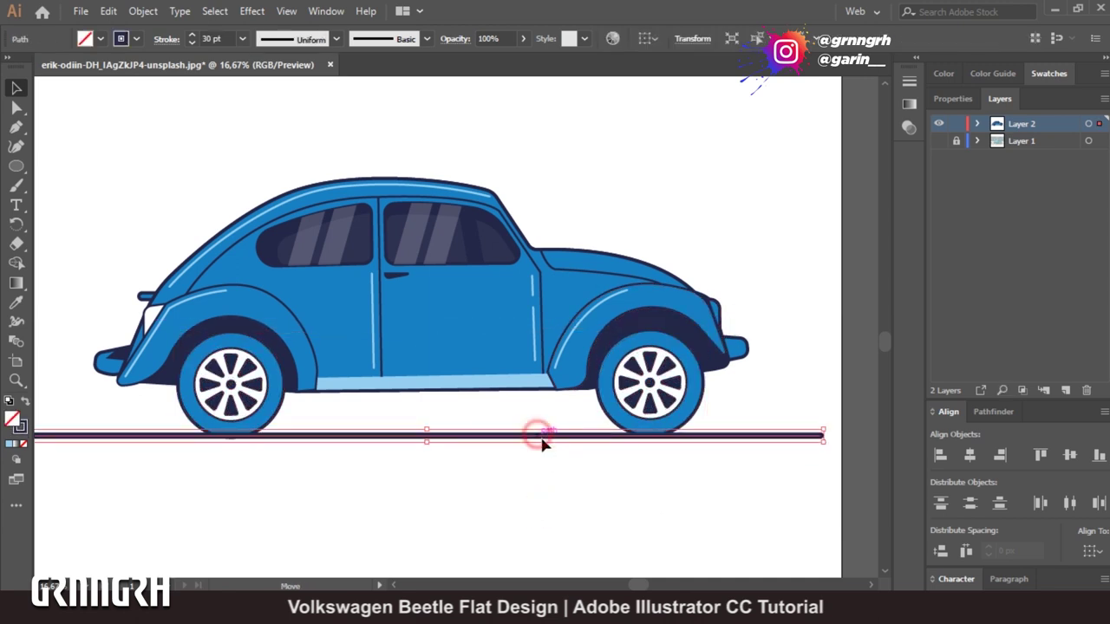
left_click(471, 546)
Zoom in and select the road line beneath the car.
mouse_move(471, 545)
left_mouse_down()
mouse_move(527, 515)
mouse_move(616, 511)
left_mouse_up()
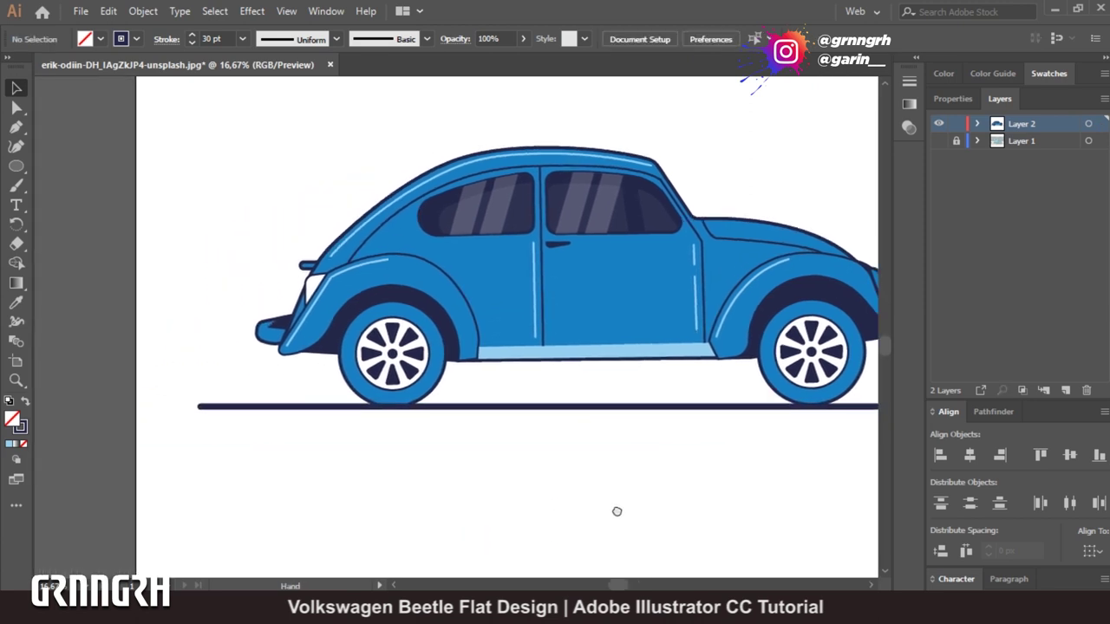
key("ctrl+=")
left_click(478, 447)
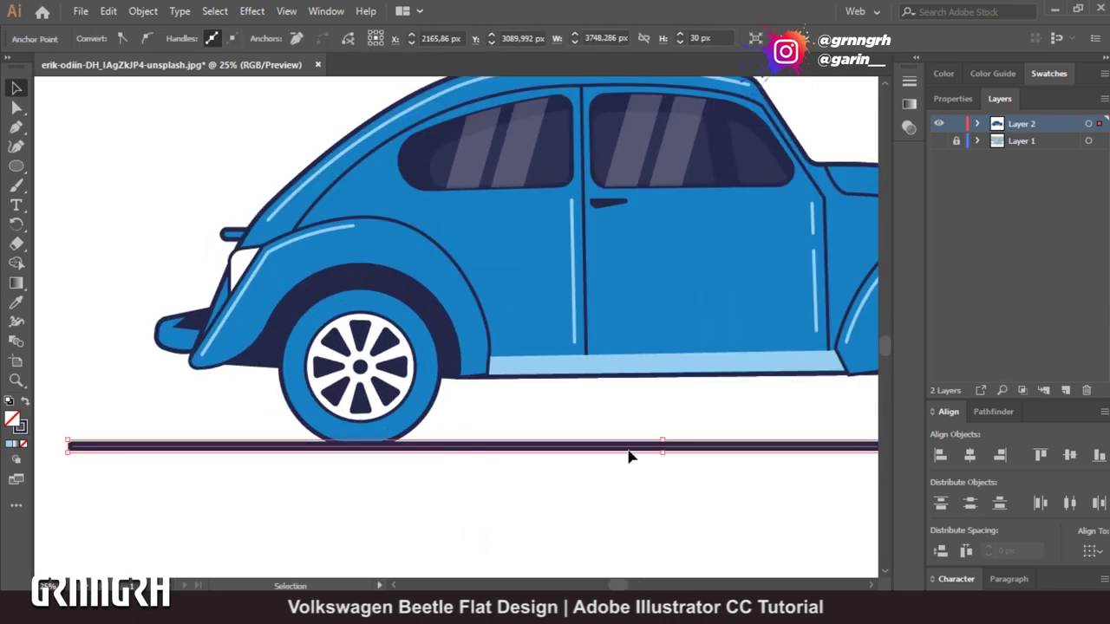
left_click(611, 520)
left_click_drag(654, 521, 526, 518)
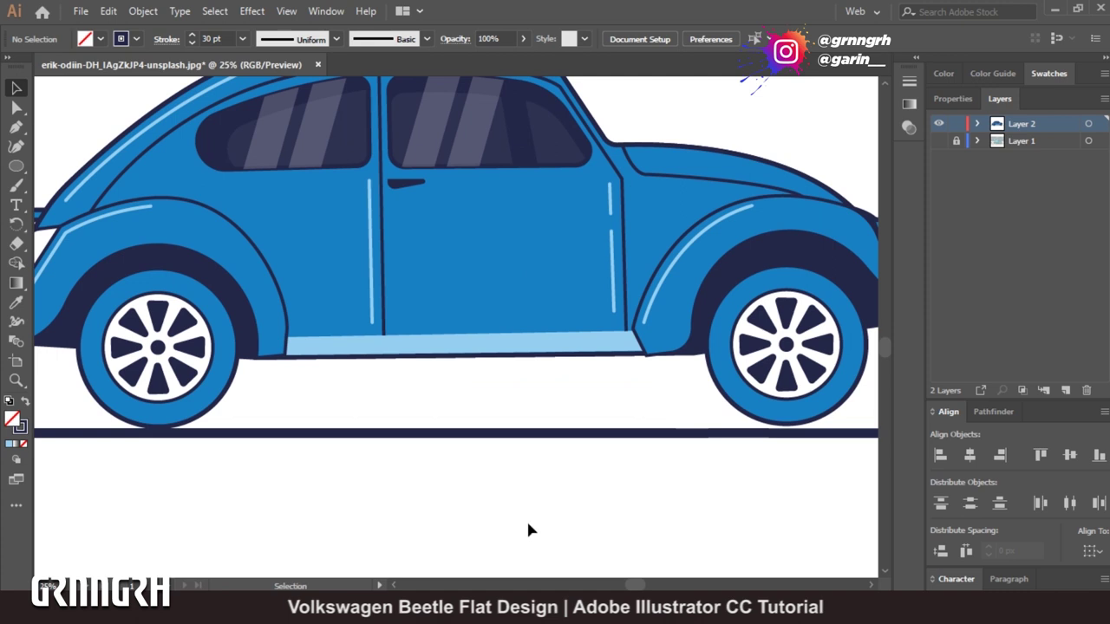
left_click(569, 433)
left_click(330, 515)
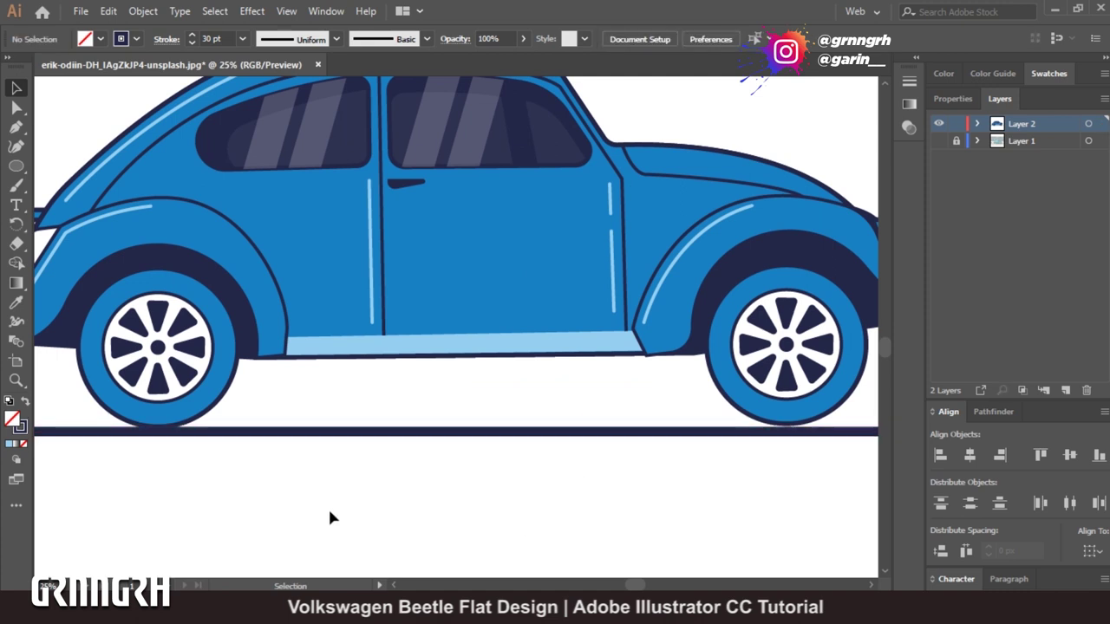
left_click_drag(307, 505, 327, 506)
left_click(714, 464)
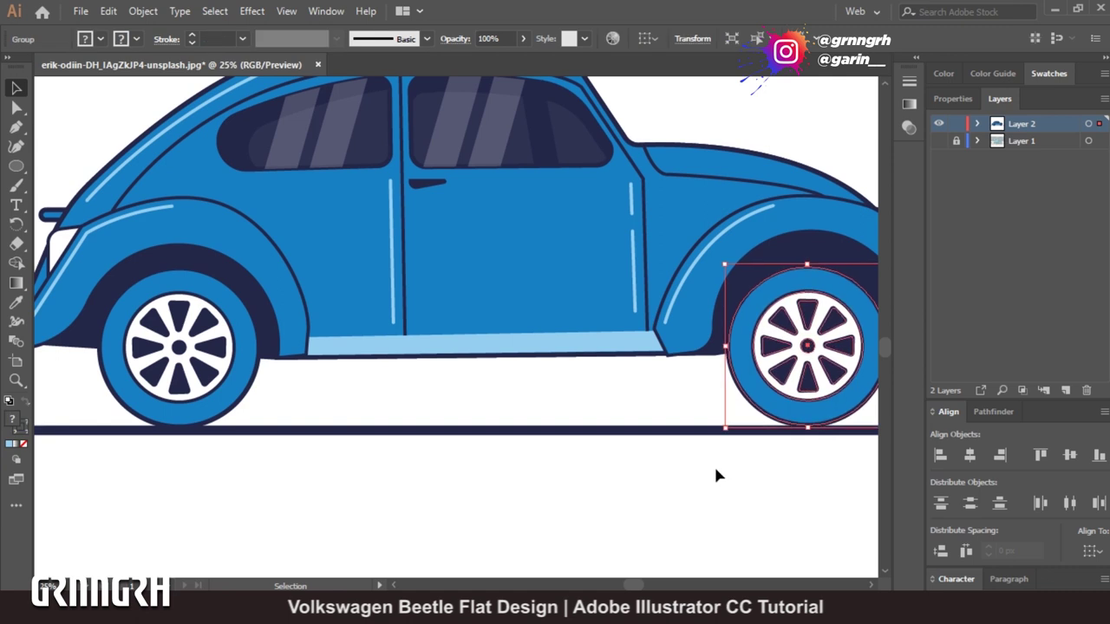
left_click(714, 463)
left_click(297, 431)
scroll(232, 446, "left", 5)
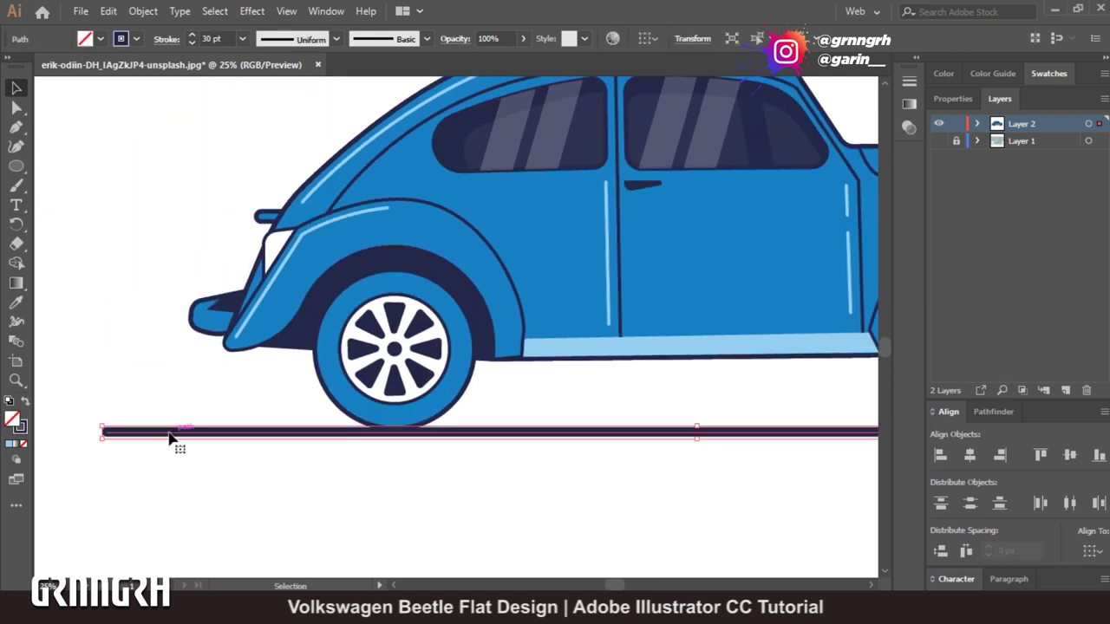
Cut a short gap near the road line's left end.
left_click(16, 127)
left_click(183, 432)
left_click(213, 432)
key("a")
left_click(196, 432)
key("Delete")
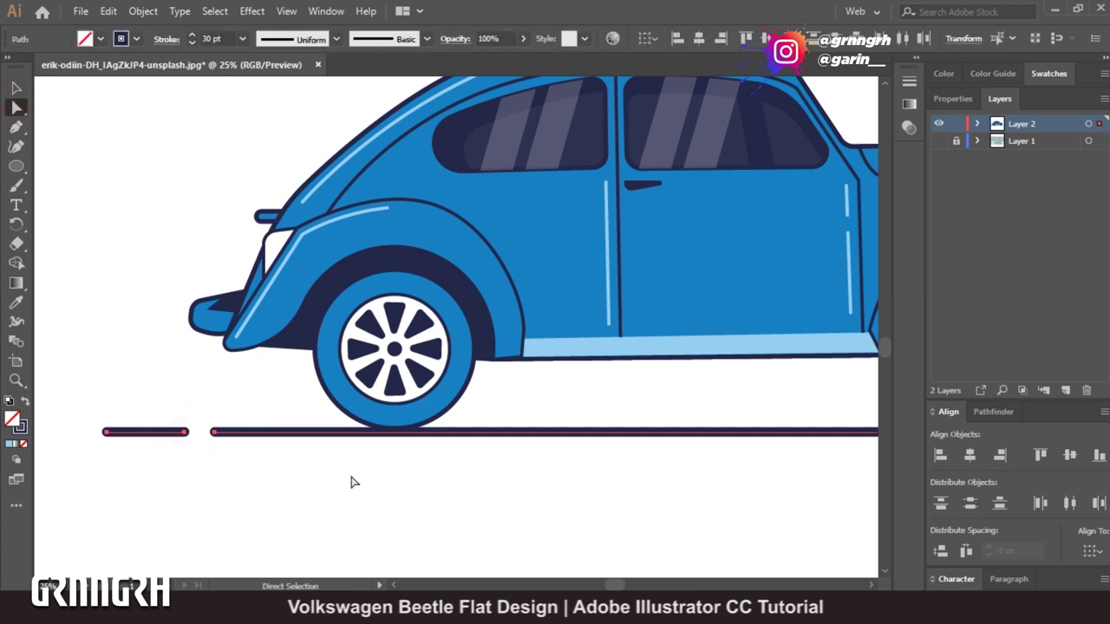
scroll(535, 478, "right", 10)
Cut a second short gap near the front wheel end of the road line.
key("p")
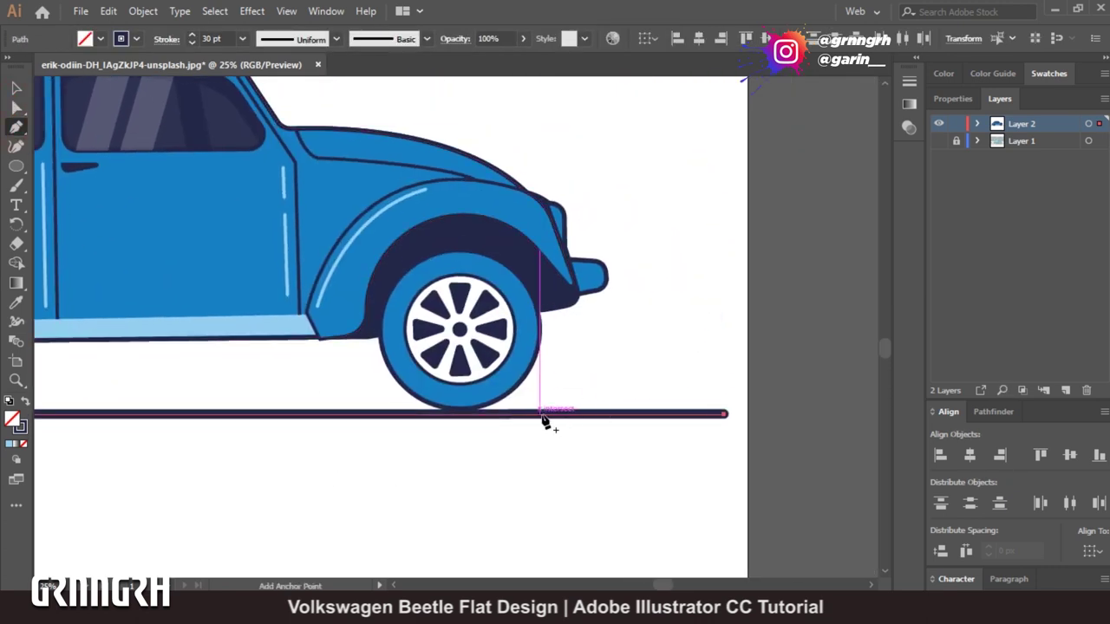
left_click(542, 415)
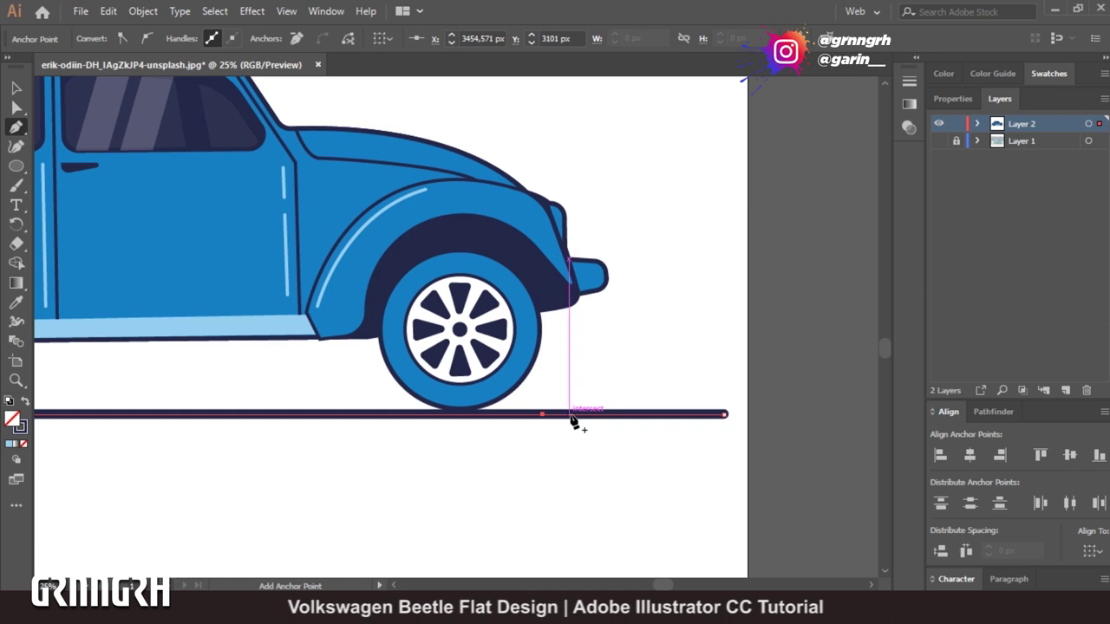
left_click(565, 424)
key("Delete")
key("ctrl+0")
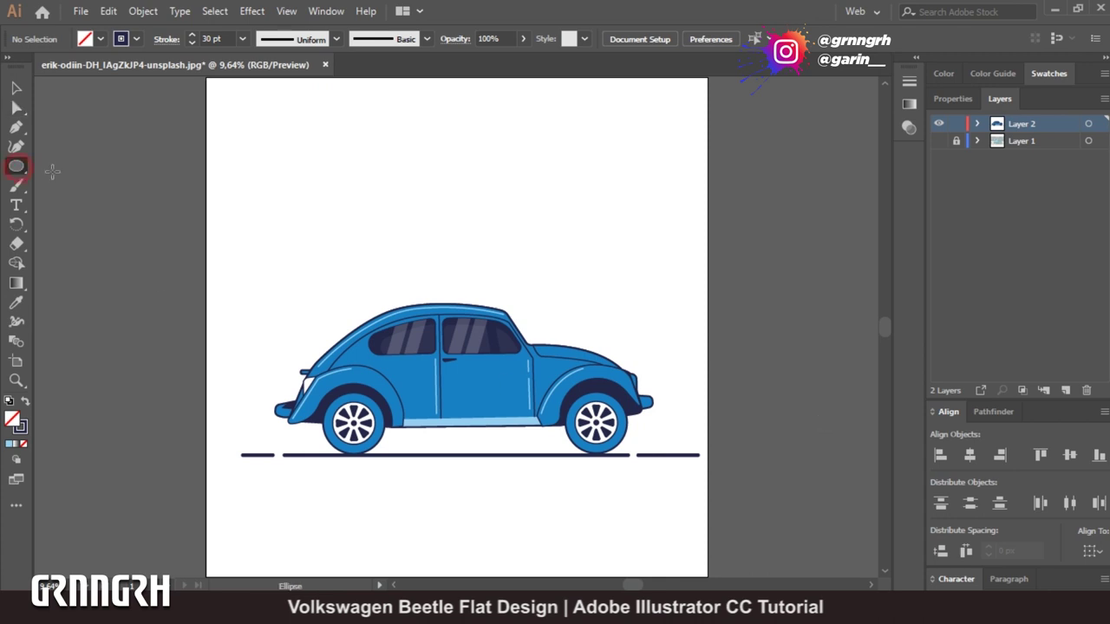
Draw two large ellipses over the car's halves and delete the stray small ellipse.
left_click_drag(230, 280, 503, 497)
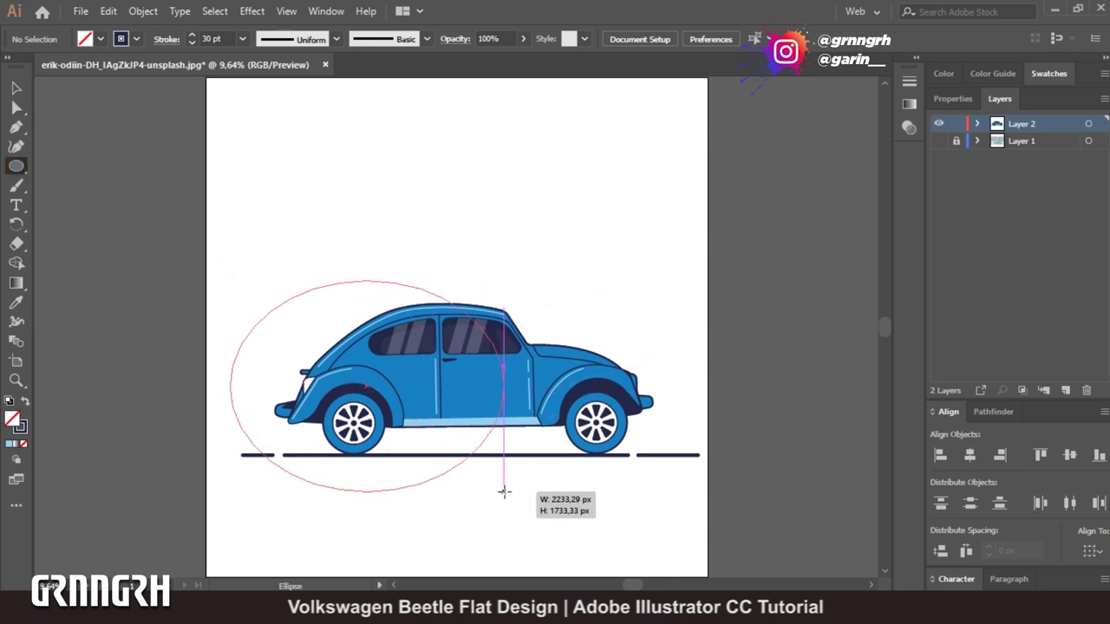
left_click_drag(503, 497, 507, 465)
mouse_move(387, 178)
left_mouse_down()
mouse_move(704, 472)
mouse_move(677, 468)
mouse_move(568, 314)
left_mouse_up()
key("Delete")
key("ctrl+a")
key("v")
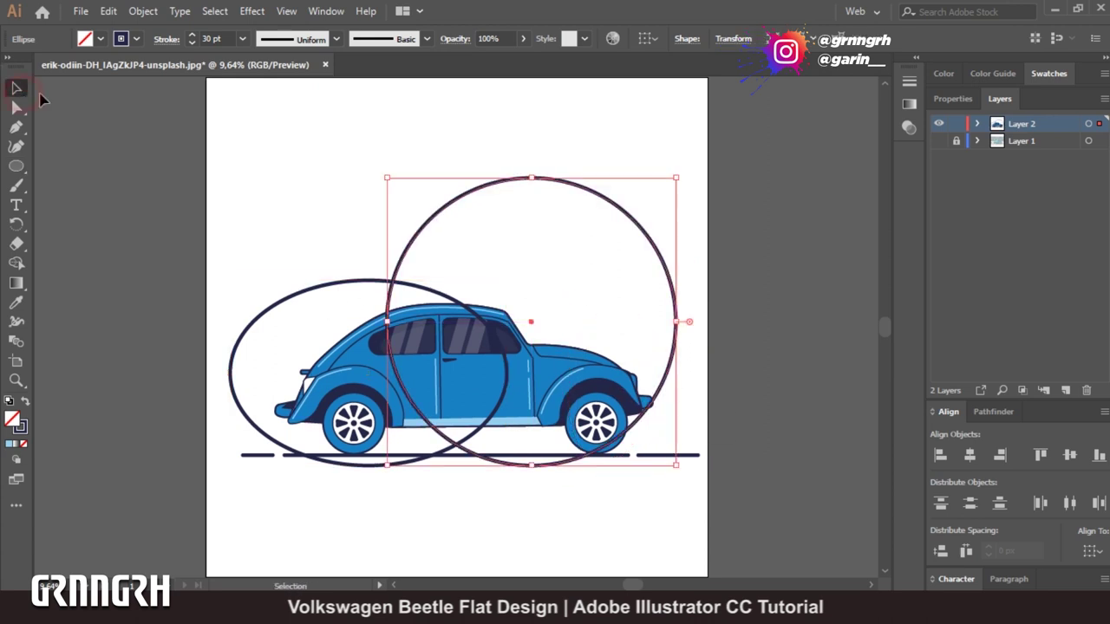
left_click(627, 285)
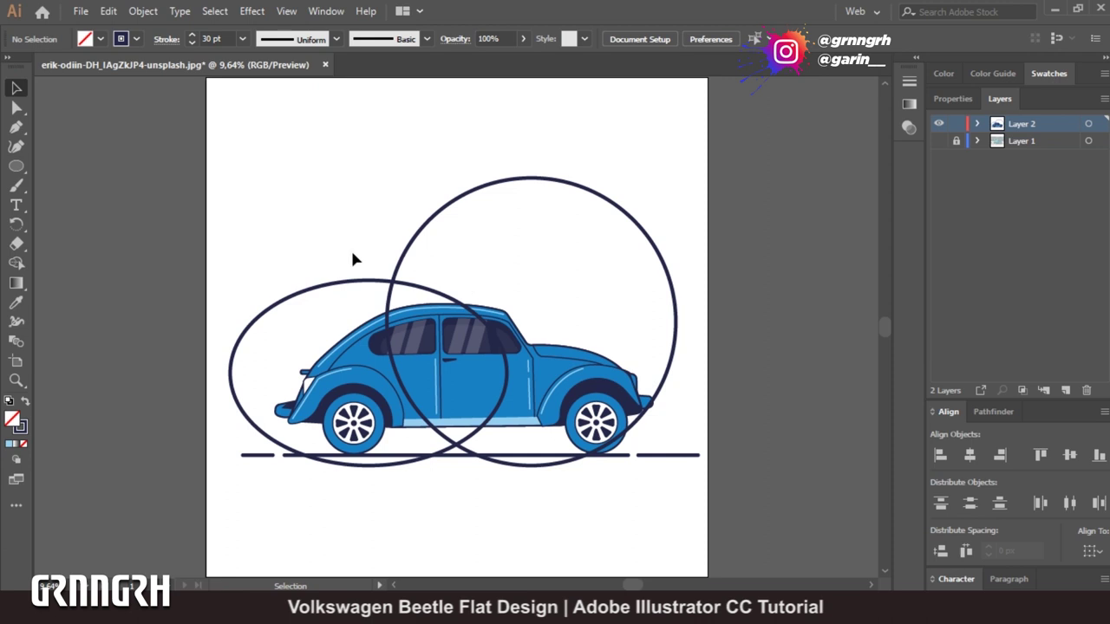
Unite the two ellipses in Pathfinder, then shrink the outline and move it to the car's lower left.
left_click_drag(353, 254, 414, 299)
key("ctrl+shift+F9")
left_click(941, 509)
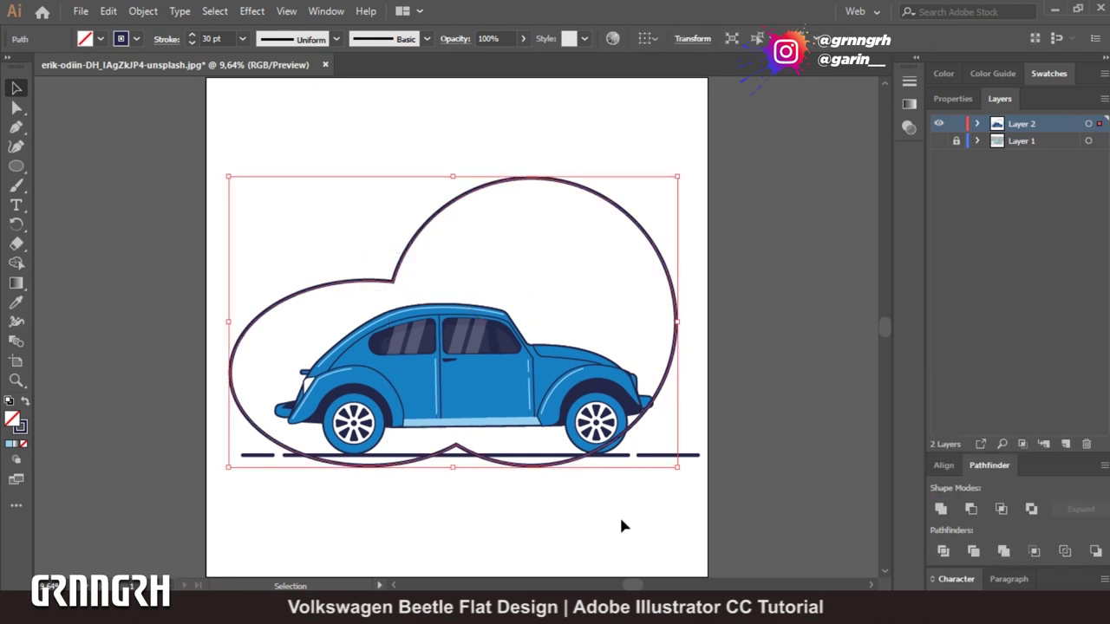
left_click_drag(676, 177, 549, 321)
left_click_drag(446, 447, 426, 438)
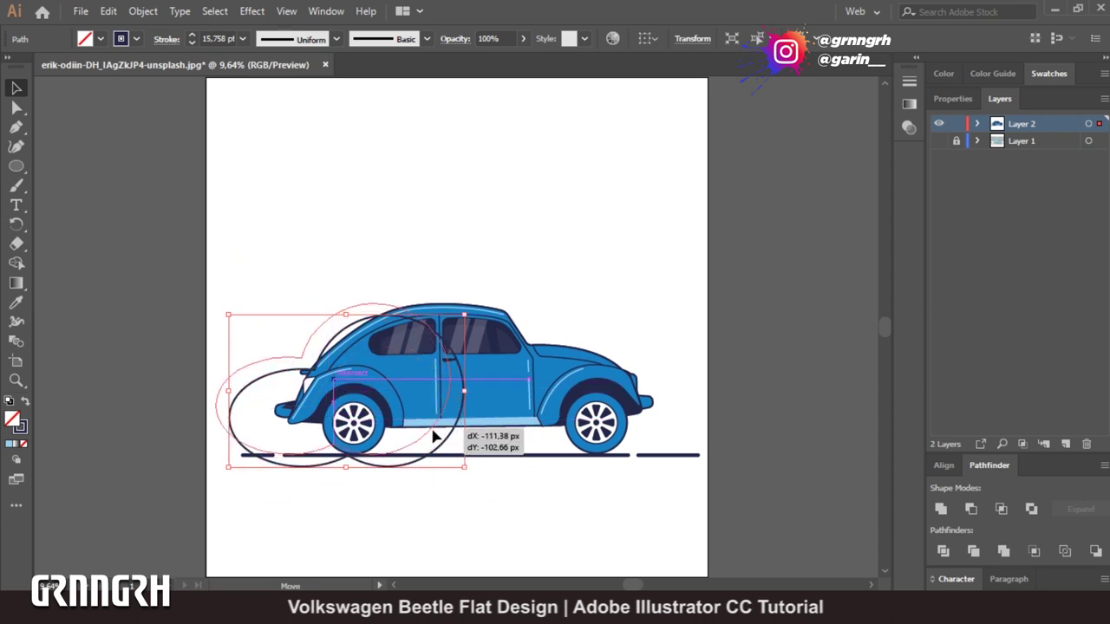
left_click_drag(426, 438, 434, 460)
Draw three more ellipses: one over the car body, one above the roof, one at the right end.
left_click(15, 166)
left_click_drag(282, 260, 574, 463)
left_click_drag(334, 224, 457, 310)
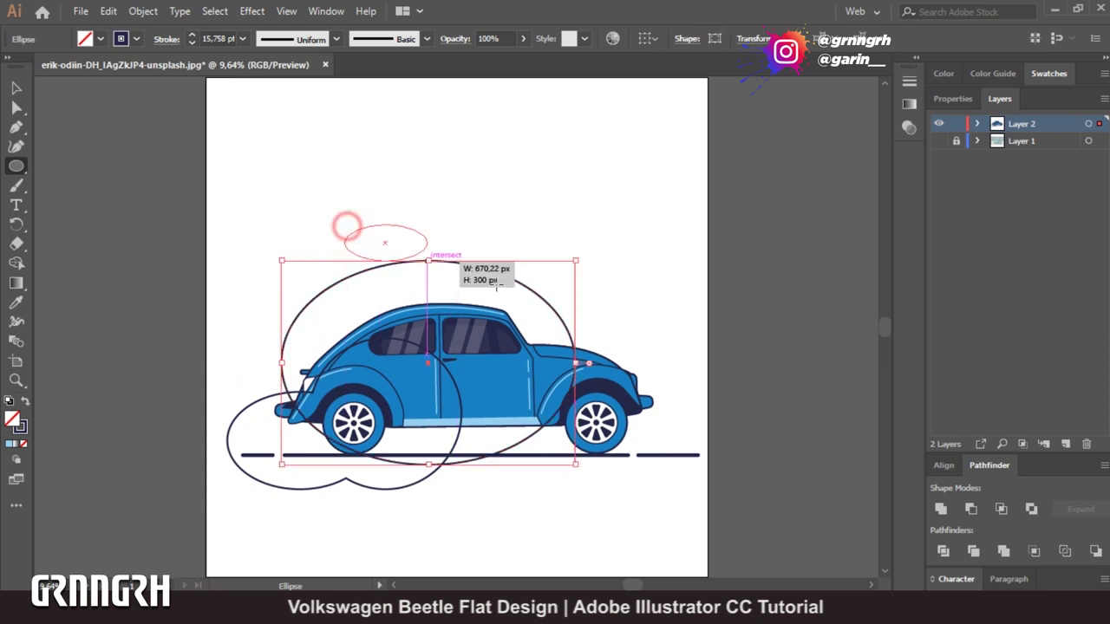
mouse_move(567, 259)
left_mouse_down()
mouse_move(682, 487)
mouse_move(708, 485)
left_mouse_up()
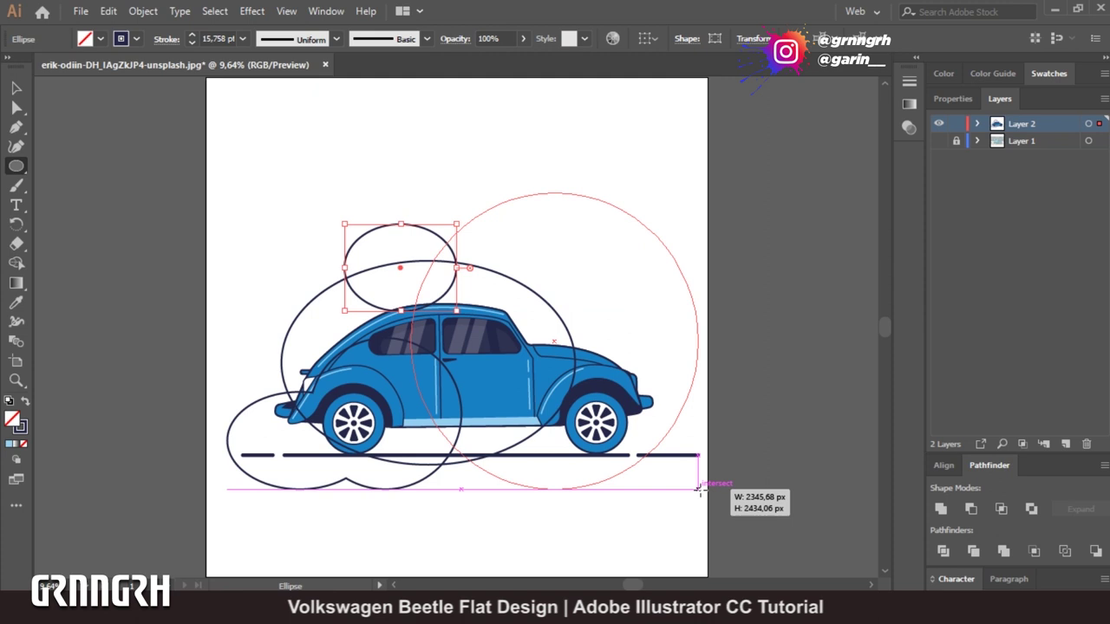
key("v")
Unite the new ellipses and the lower-left outline into one cloud, then shrink it slightly.
left_click(456, 268, "shift")
left_click(572, 373, "shift")
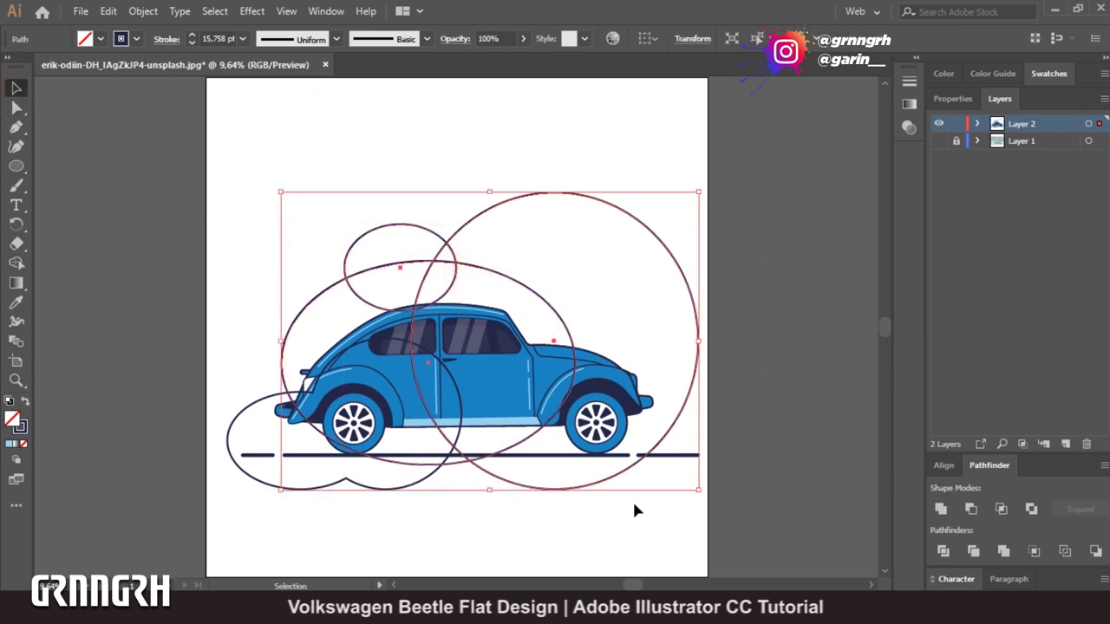
left_click(941, 508)
left_click(459, 442, "shift")
left_click(940, 508)
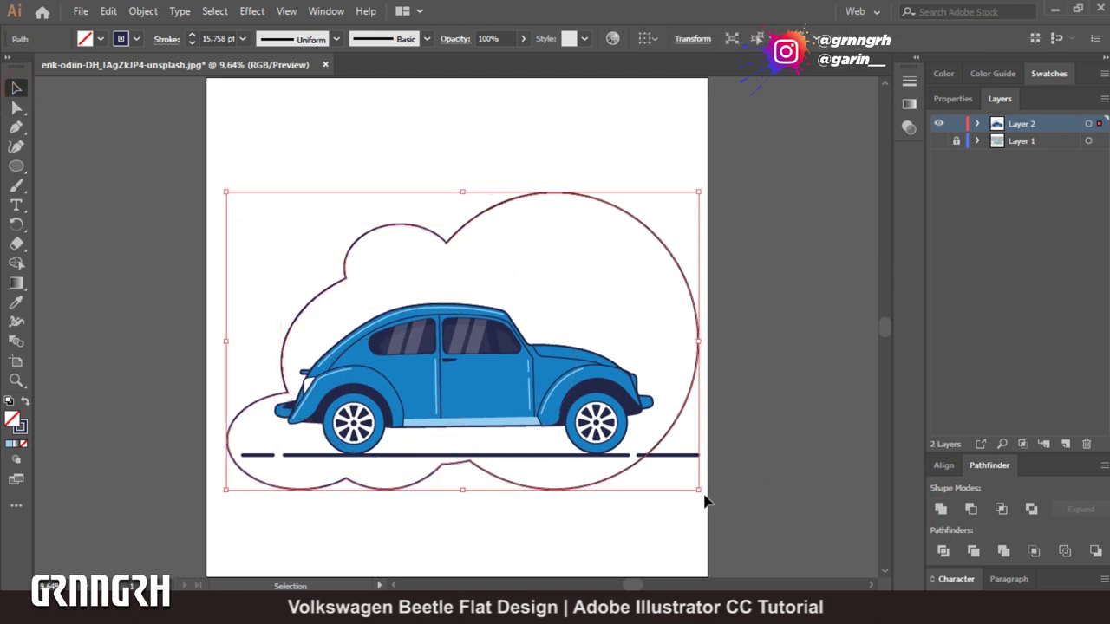
left_click_drag(704, 498, 657, 473)
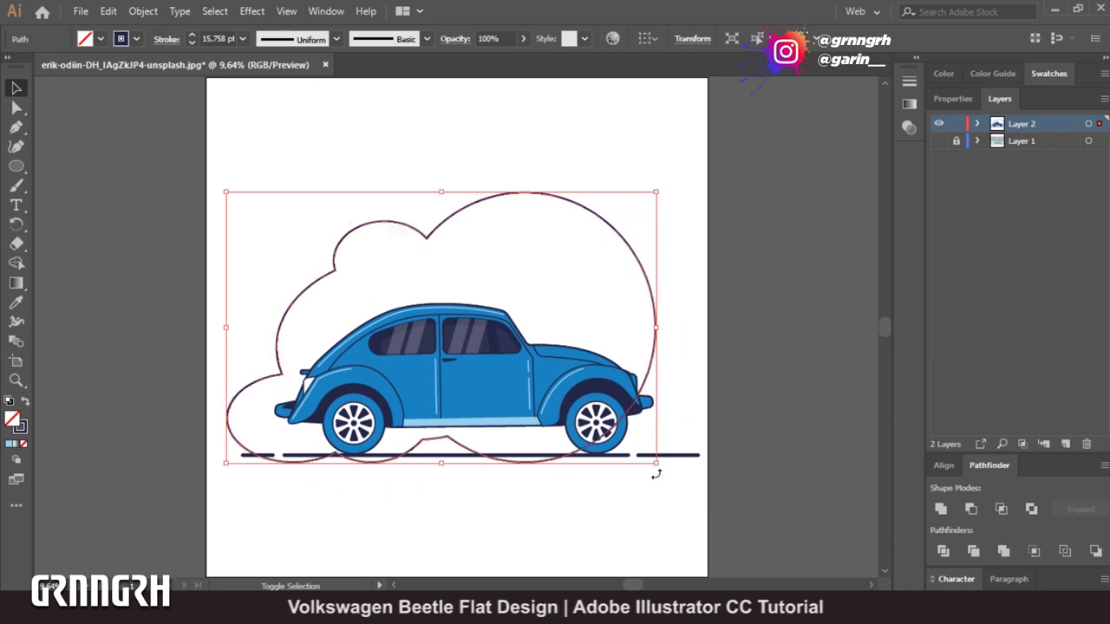
left_click(707, 306)
Fill the cloud outline with pink and move it down-left behind the car.
right_click(657, 327)
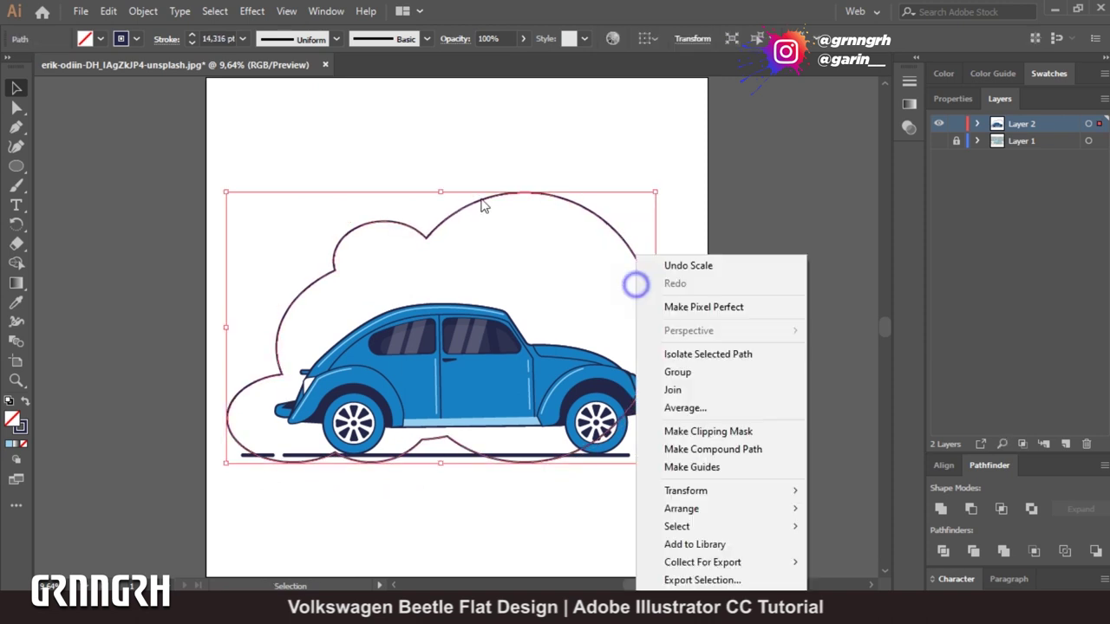
left_click(304, 204)
left_click(101, 38)
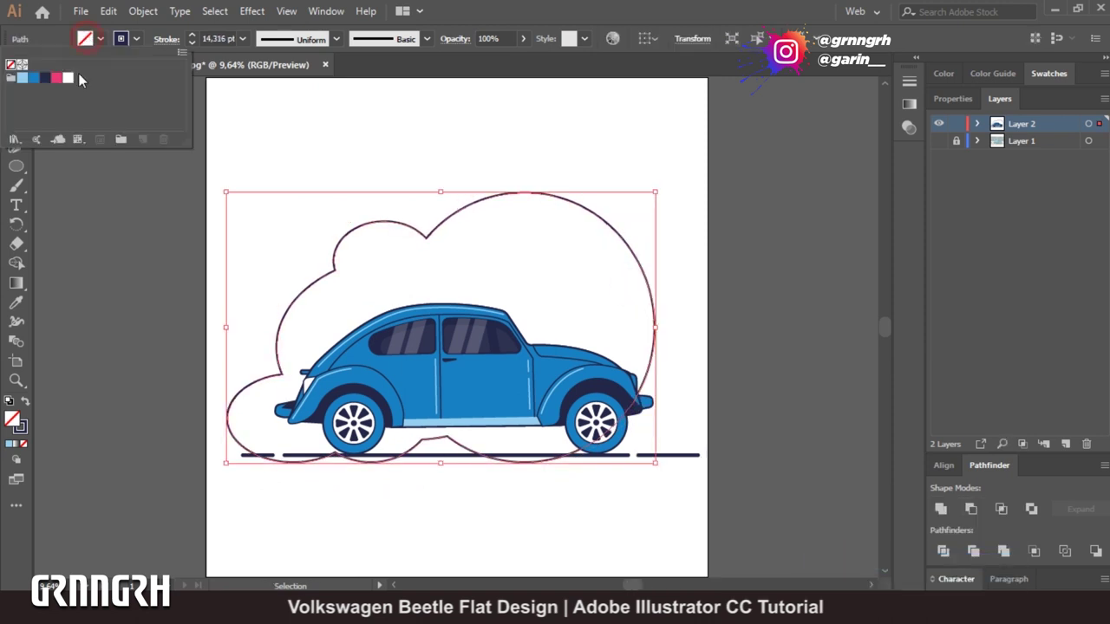
left_click(130, 95)
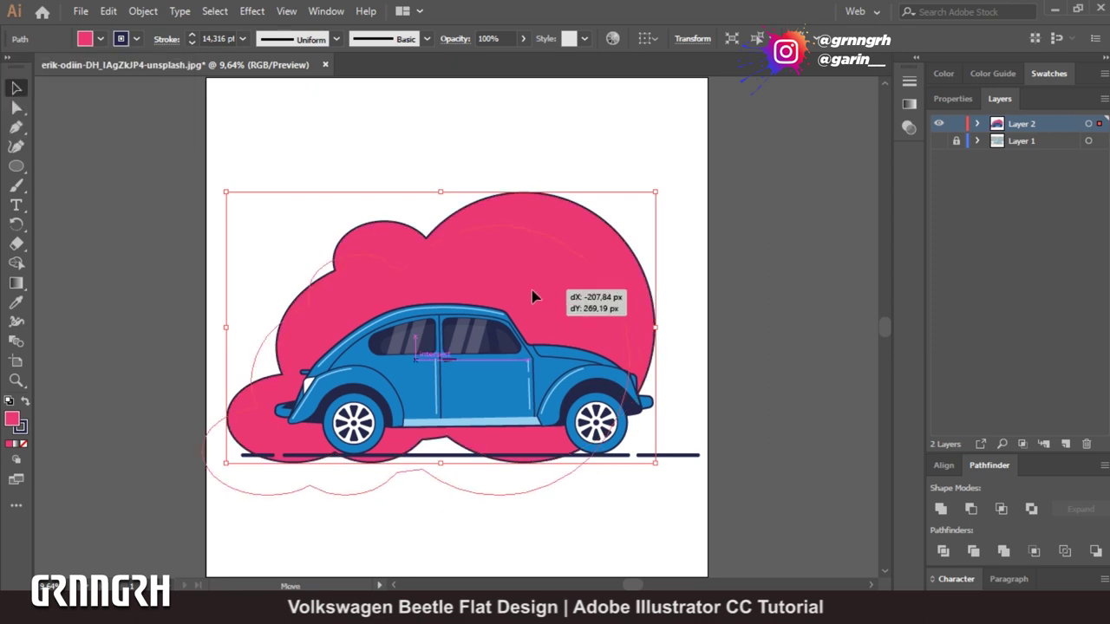
left_click_drag(562, 262, 532, 299)
left_click(806, 316)
Scale the car and road lines down around their centre, leaving the cloud unchanged.
key("ctrl+minus")
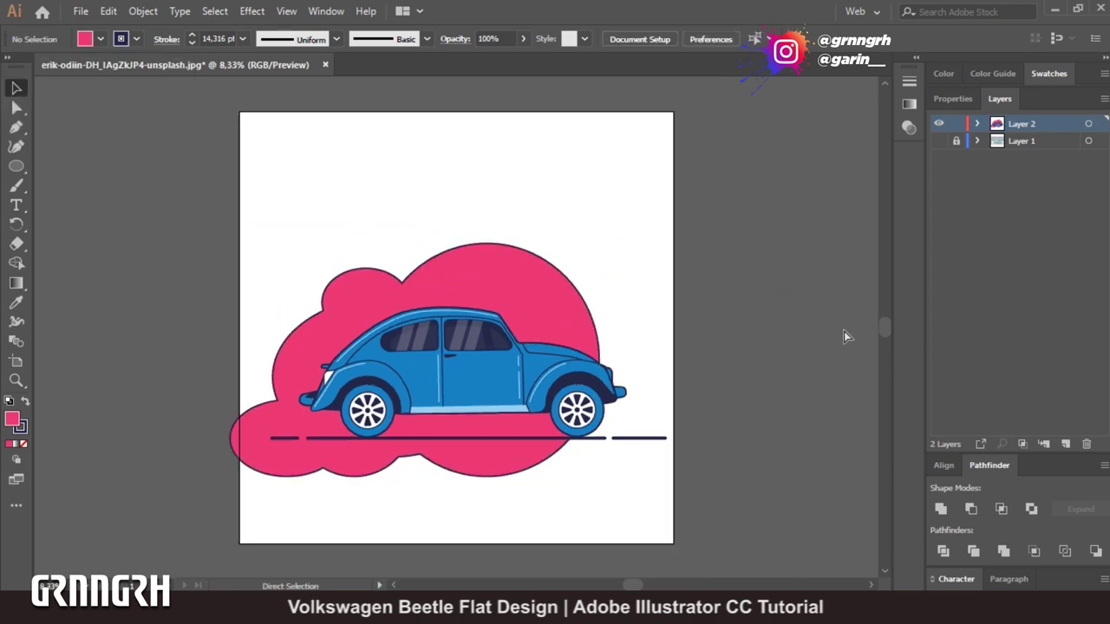
left_click_drag(228, 236, 668, 471)
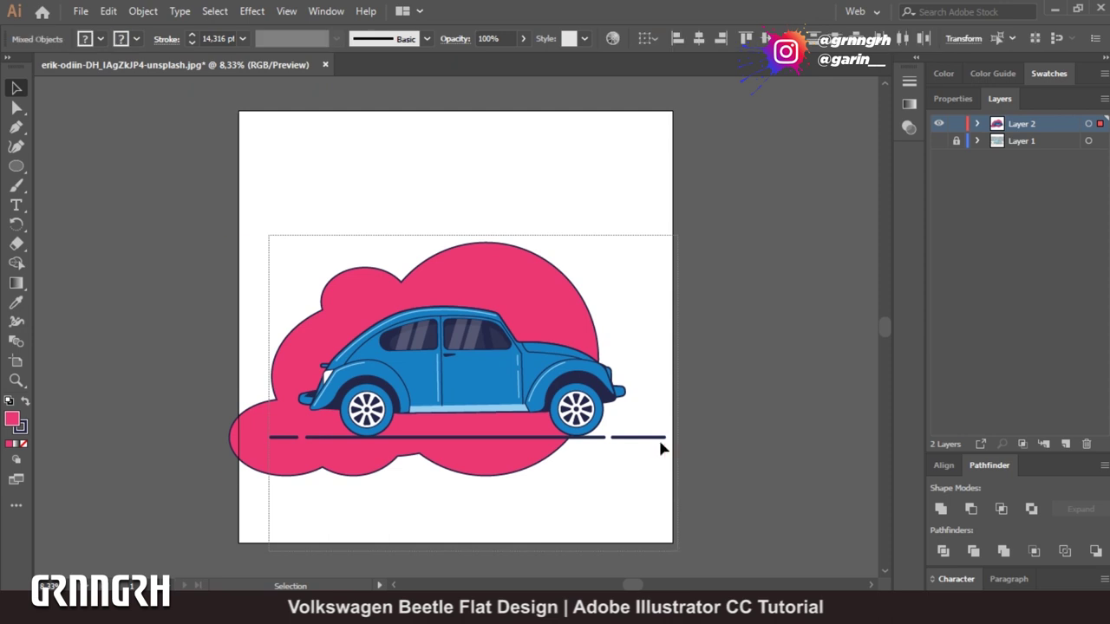
left_click(586, 312, "shift")
left_click_drag(667, 437, 634, 428)
left_click(744, 368)
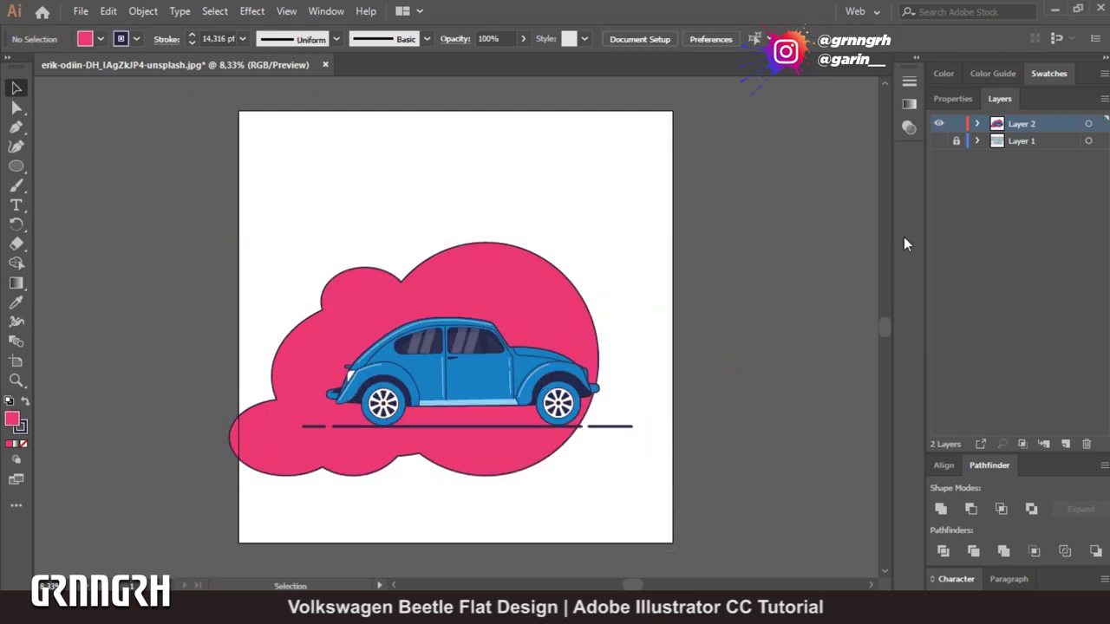
left_click(978, 124)
left_click_drag(388, 291, 673, 495)
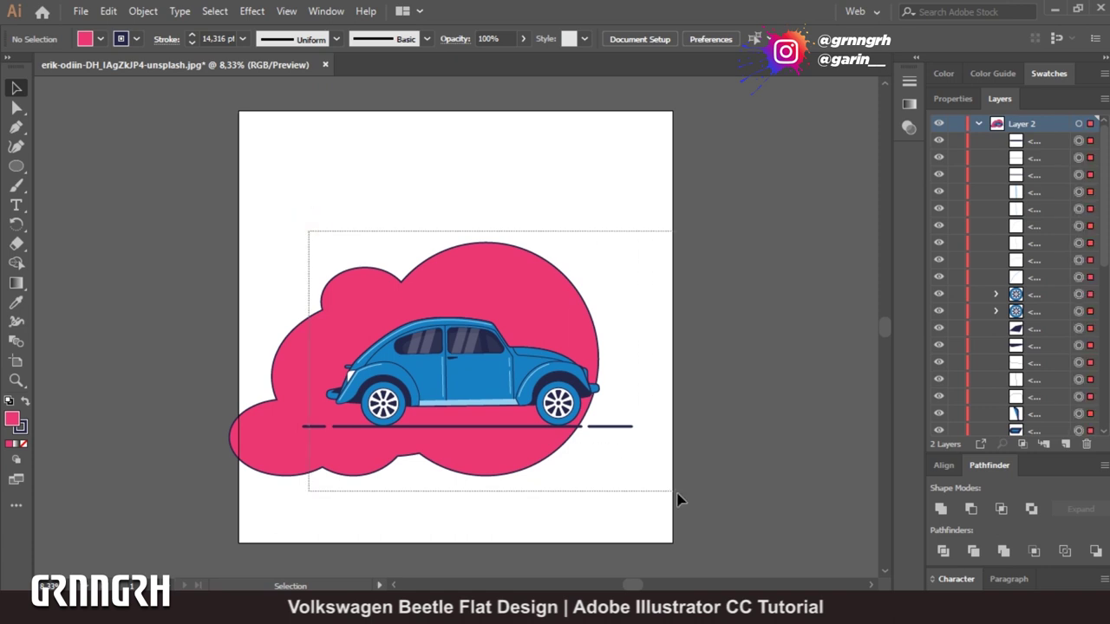
Group the car with the road lines and move the cloud to a new Layer 3 below Layer 2.
left_click(579, 295, "shift")
key("ctrl+g")
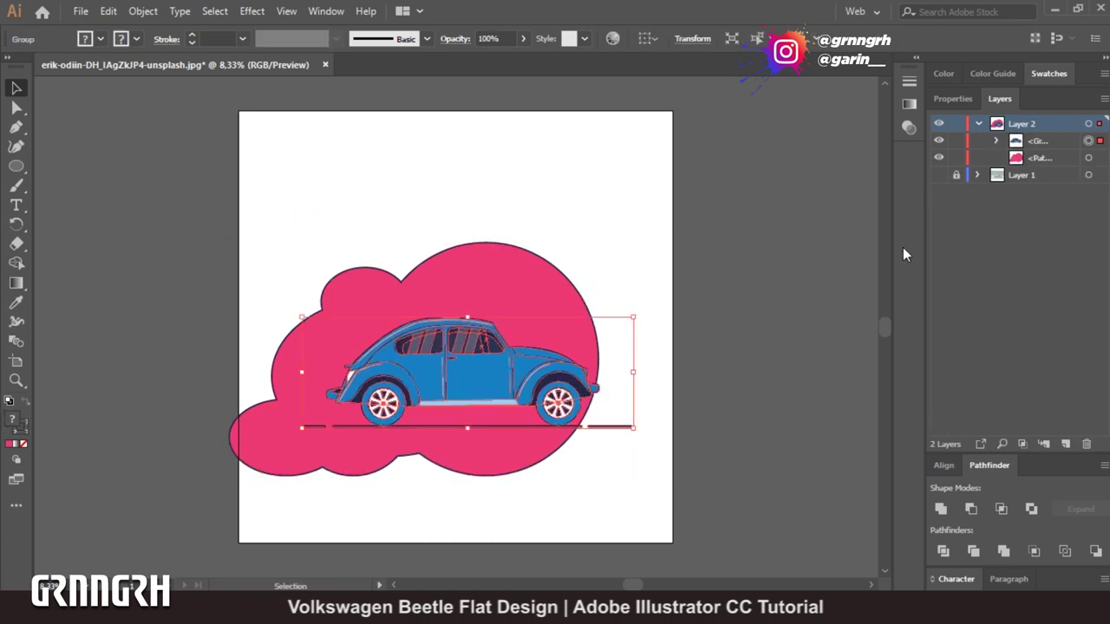
left_click_drag(1067, 443, 1067, 443)
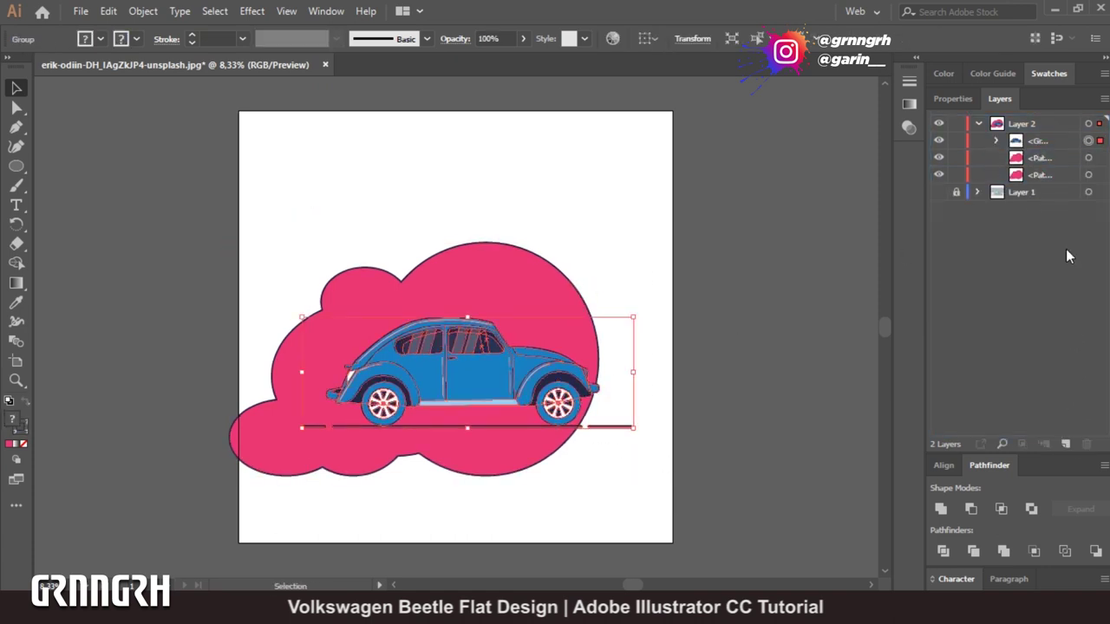
left_click(1066, 443)
left_click_drag(1036, 174, 1032, 126)
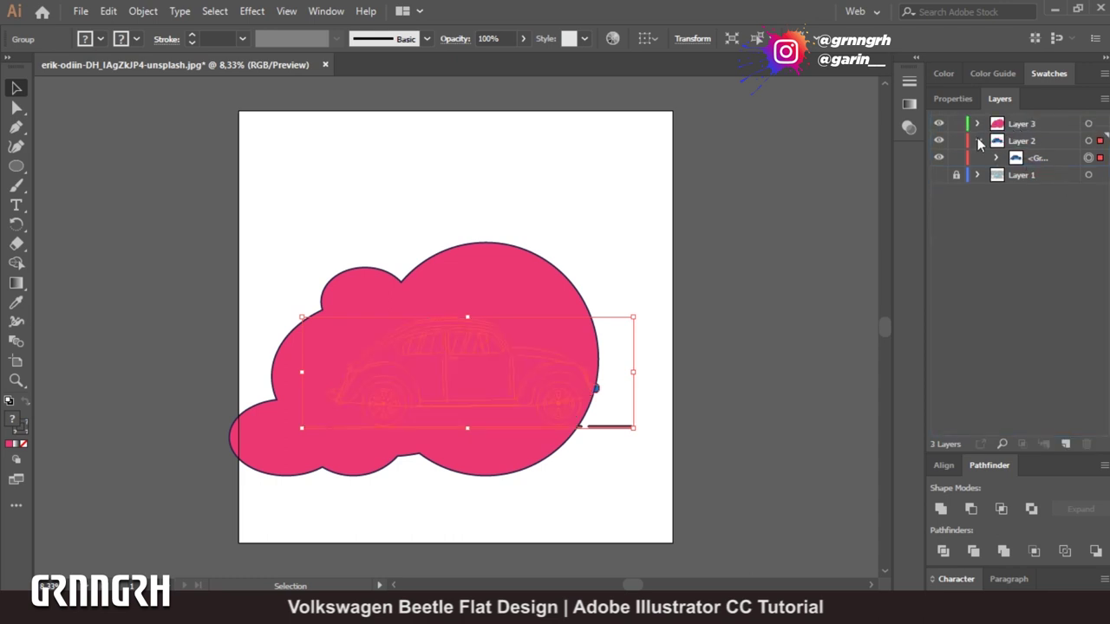
key("ctrl+shift+a")
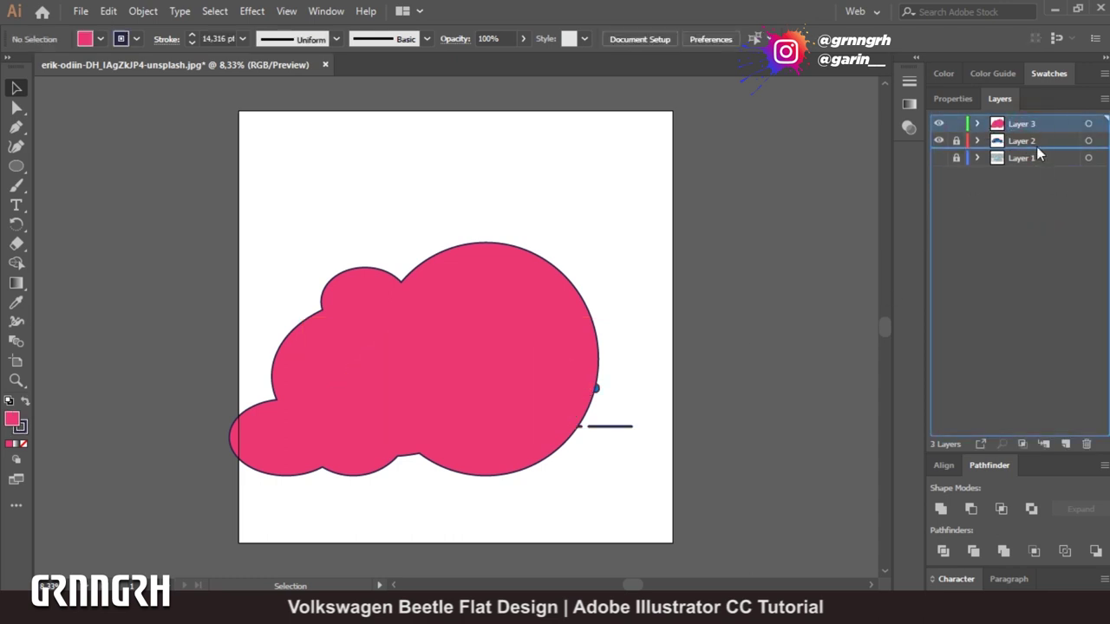
left_click_drag(1021, 123, 1021, 149)
Draw a pink ellipse beside the right wheel and select it together with the cloud.
mouse_move(531, 319)
left_mouse_down()
mouse_move(661, 395)
mouse_move(616, 403)
mouse_move(587, 428)
mouse_move(632, 399)
left_mouse_up()
key("v")
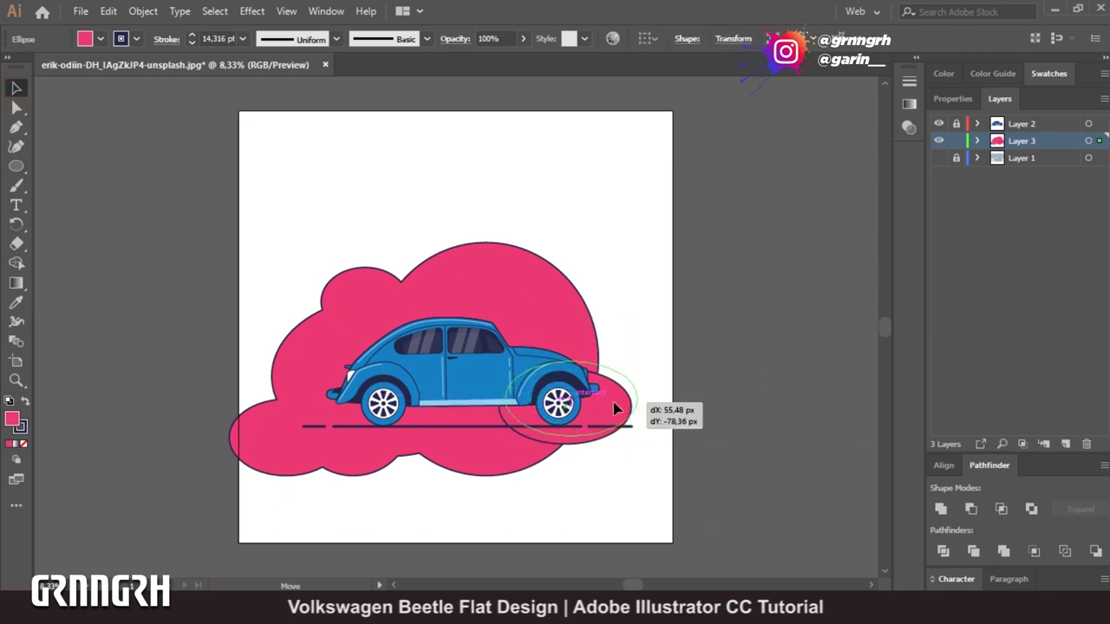
left_click(586, 312, "shift")
Unite the wheel-side ellipse and a new ellipse right of the roof into the cloud.
left_click(941, 509)
key("l")
left_click_drag(566, 306, 620, 387)
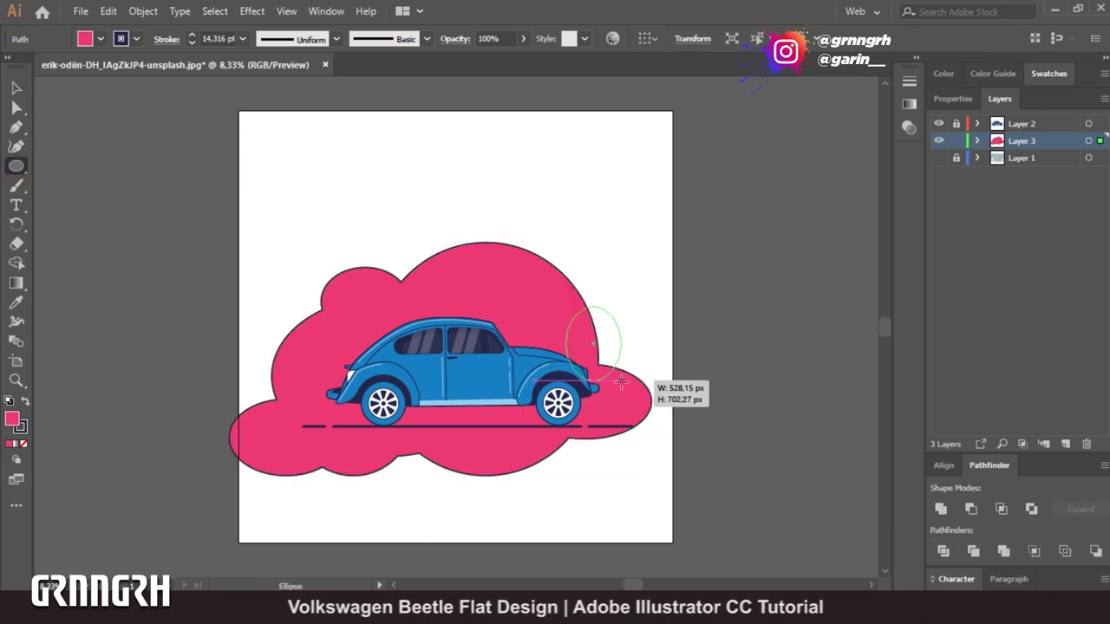
left_click(329, 286, "shift")
left_click(941, 509)
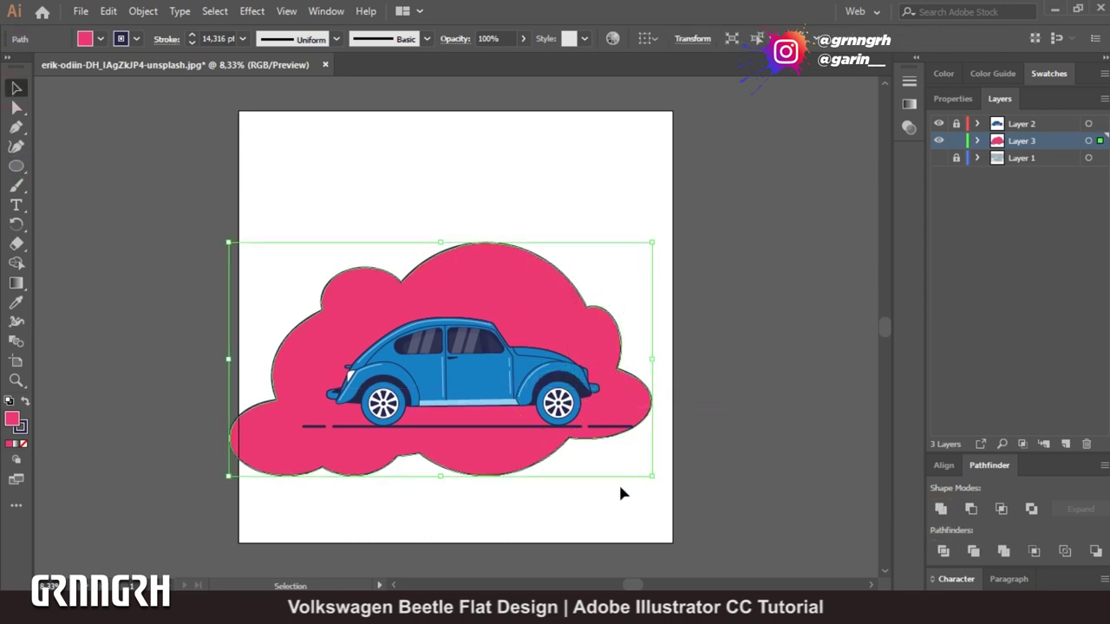
left_click(619, 486)
Undo an unwanted top ellipse, then shrink the cloud and centre it behind the car.
left_click_drag(307, 175, 632, 325)
key("ctrl+z")
left_click_drag(227, 478, 260, 458)
left_click_drag(628, 369, 630, 374)
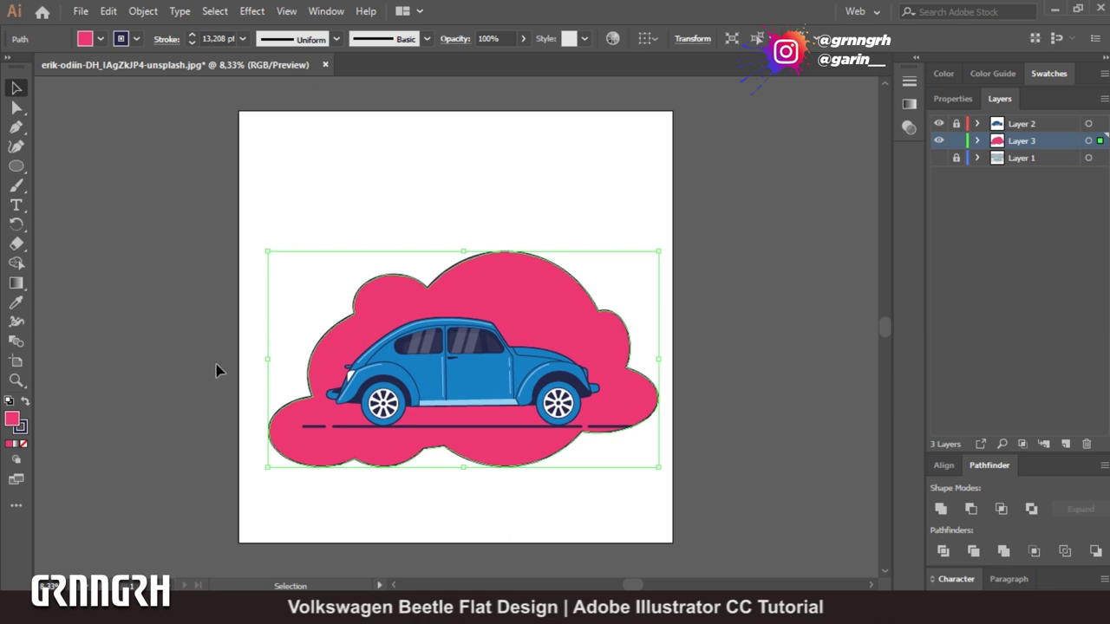
key("ctrl+shift+a")
Flatten the cloud's bottom by deleting a rectangle's overlap with Shape Builder.
mouse_move(15, 165)
left_mouse_down()
mouse_move(56, 180)
mouse_move(87, 166)
left_mouse_up()
left_click_drag(303, 426, 664, 508)
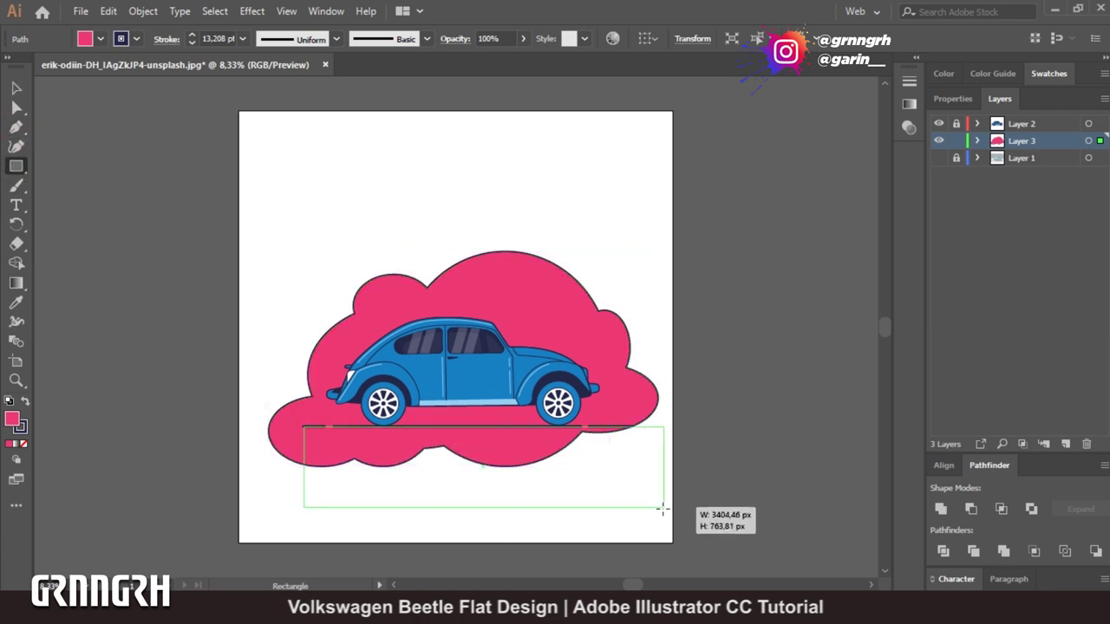
left_click_drag(303, 472, 219, 473)
key("v")
left_click(598, 317, "shift")
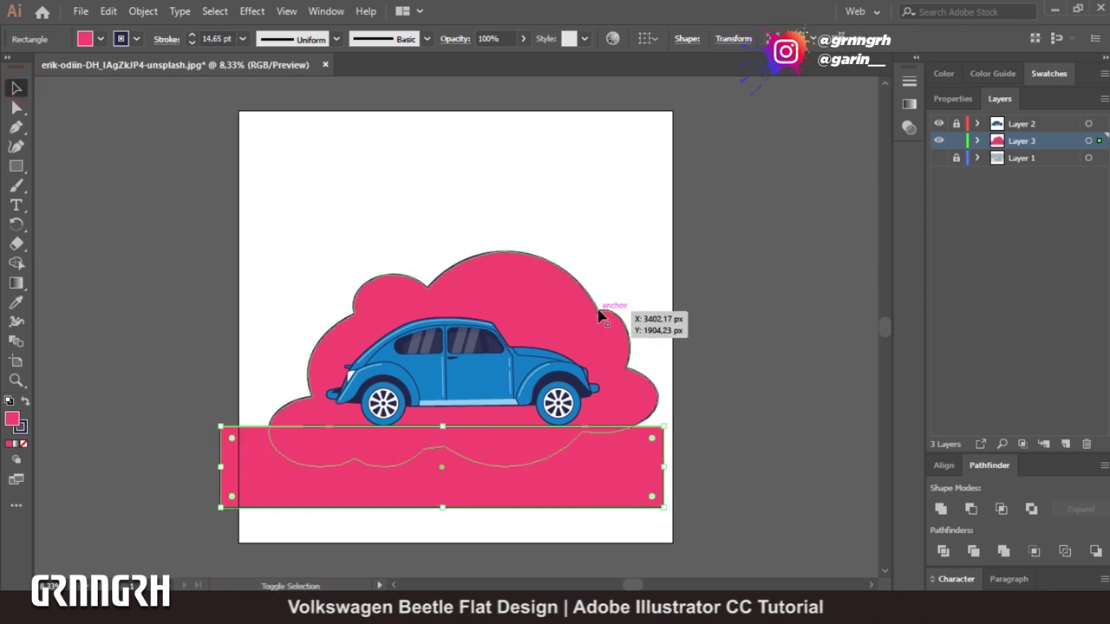
key("shift+m")
left_click_drag(373, 507, 426, 505)
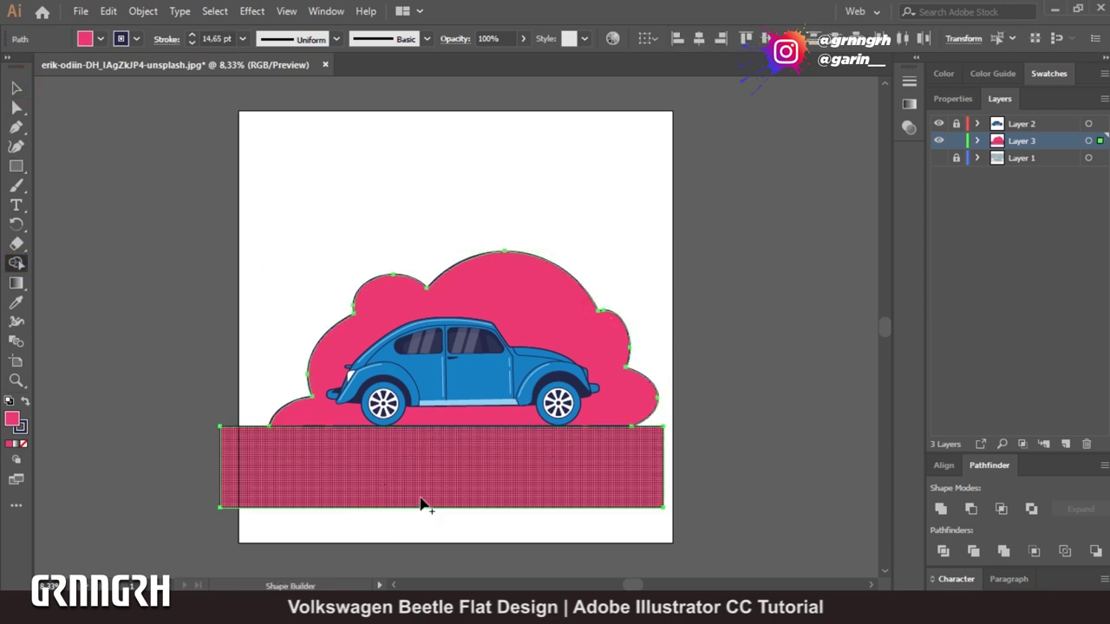
key("v")
key("ctrl+shift+a")
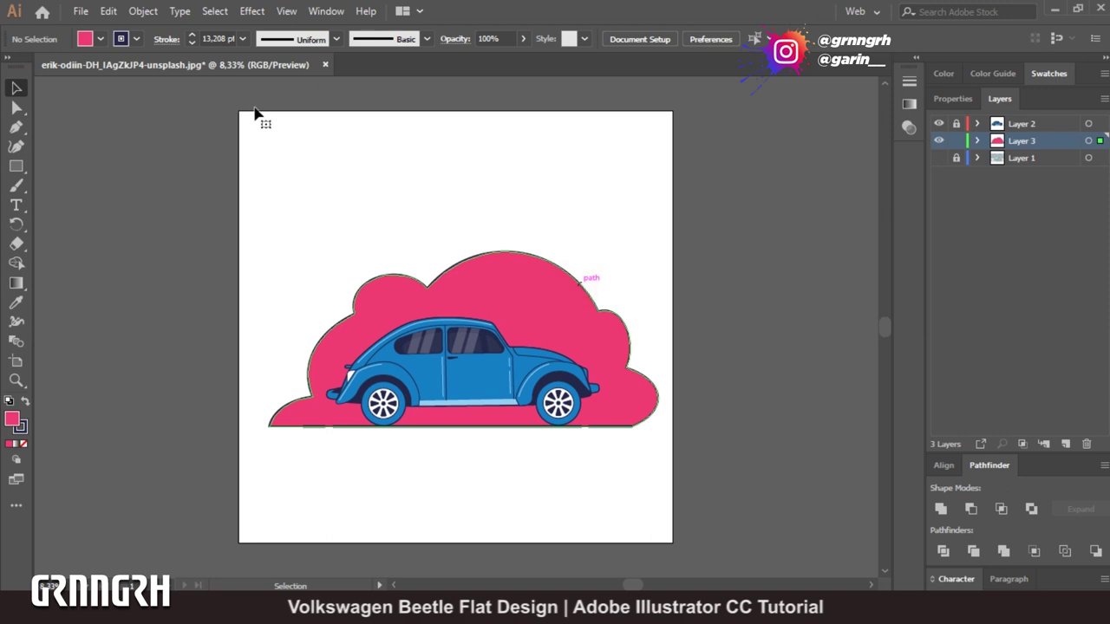
Set the cloud's stroke to None to remove its dark outline.
key("ctrl+a")
left_click(136, 39)
left_click(13, 66)
left_click(575, 503)
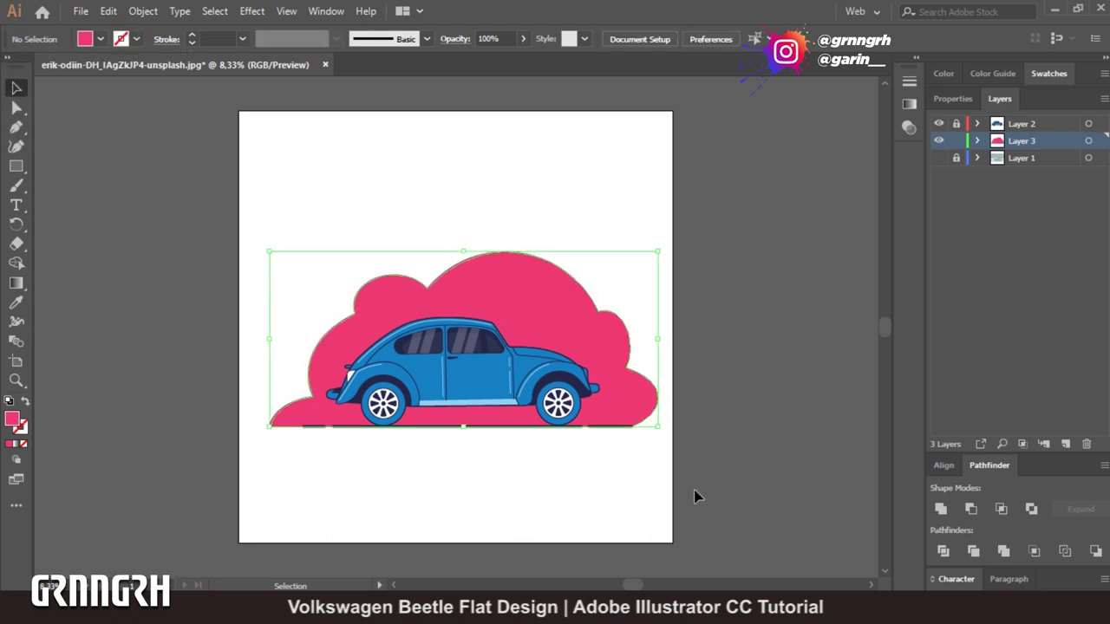
scroll(786, 396, "down", 2)
scroll(786, 396, "up", 1)
scroll(786, 396, "up", 2)
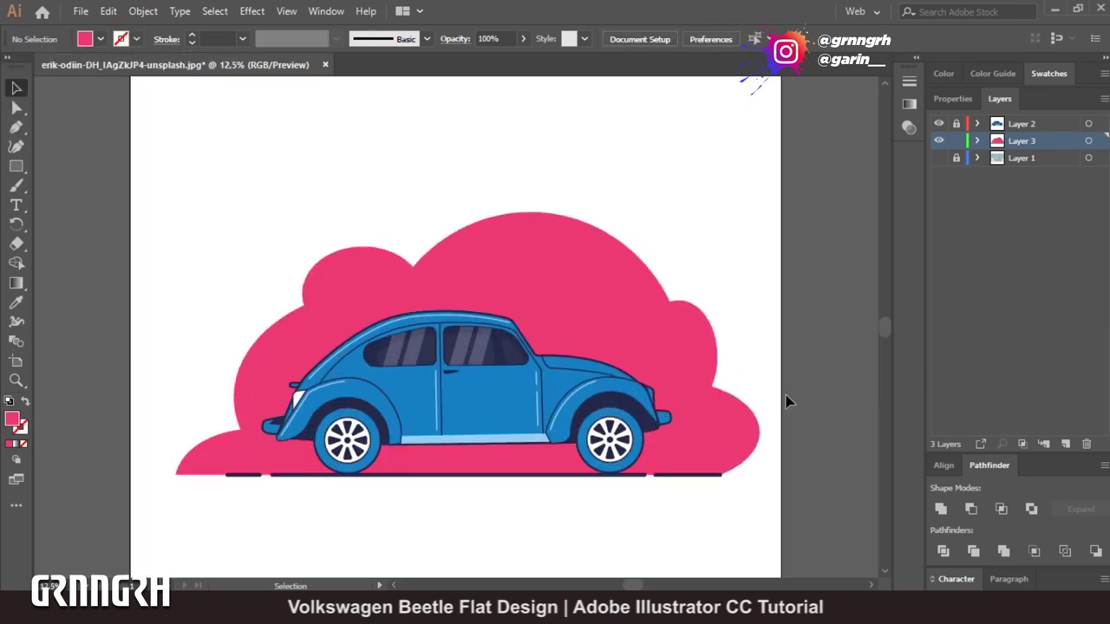
Reflect the cloud across the vertical axis to mirror it left-to-right.
right_click(716, 362)
mouse_move(763, 258)
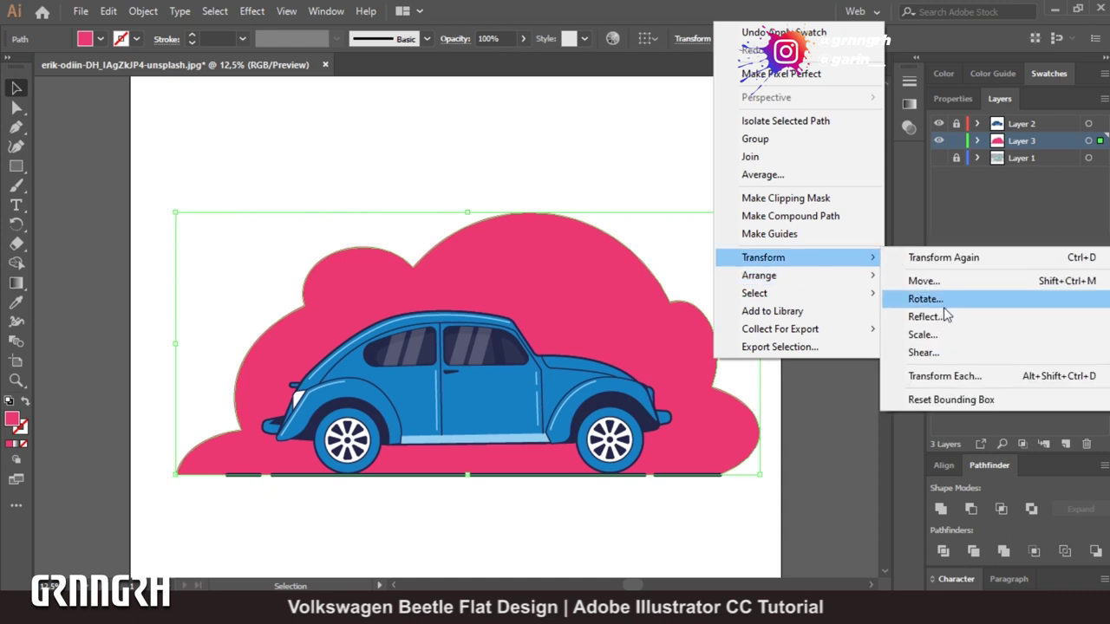
left_click(944, 317)
left_click(450, 238)
left_click(561, 407)
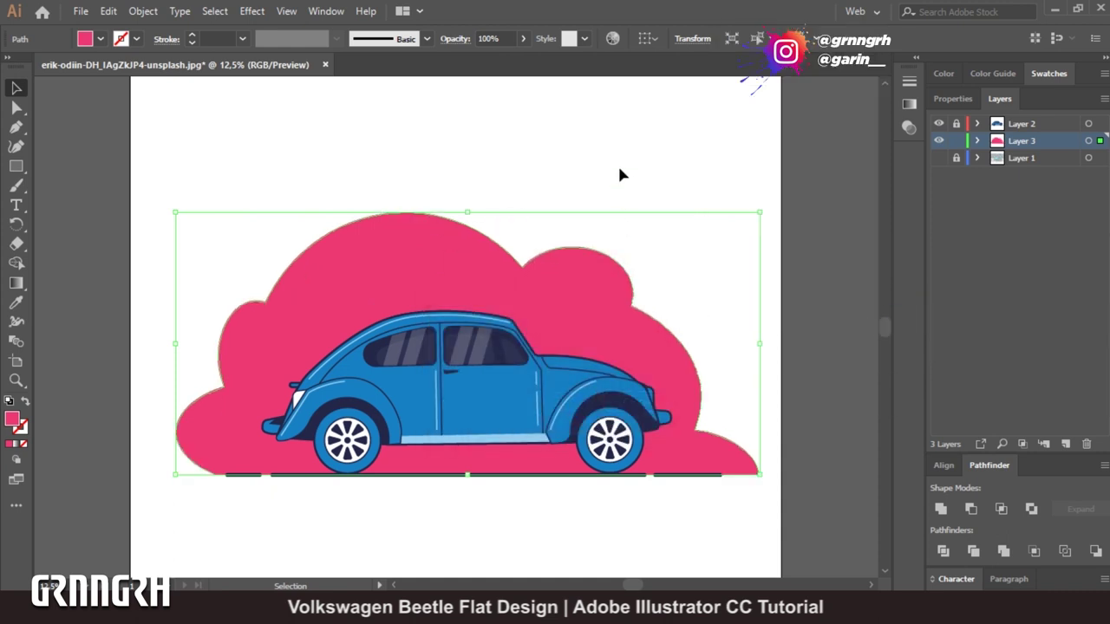
left_click(817, 527)
left_click(601, 248)
left_click(668, 384)
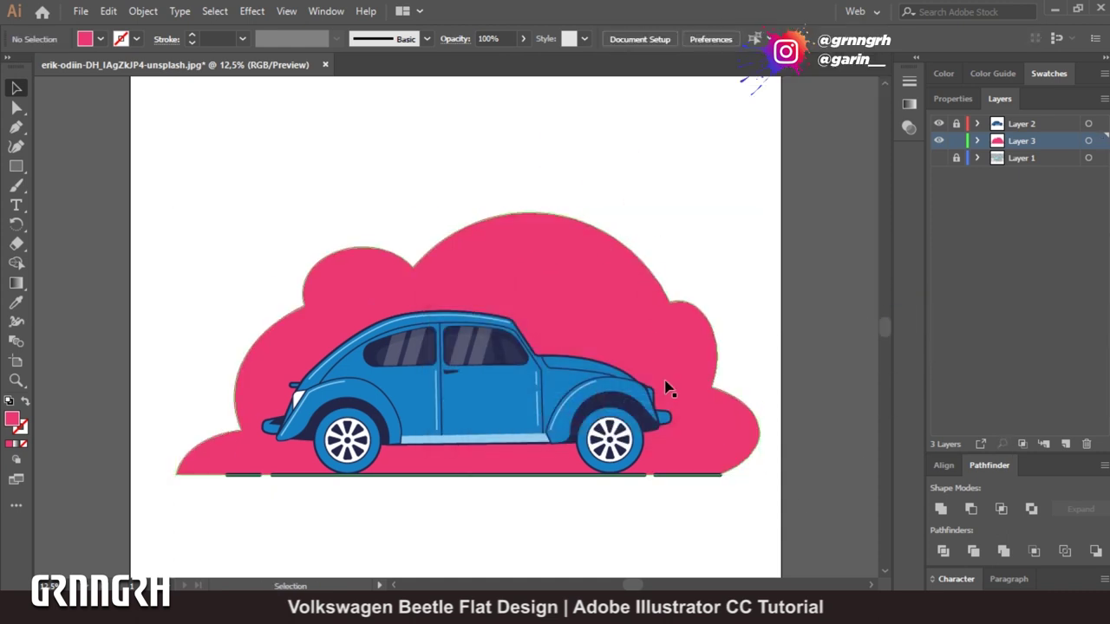
key("ctrl+minus")
key("ctrl+minus")
key("ctrl+minus")
key("ctrl+plus")
key("ctrl+plus")
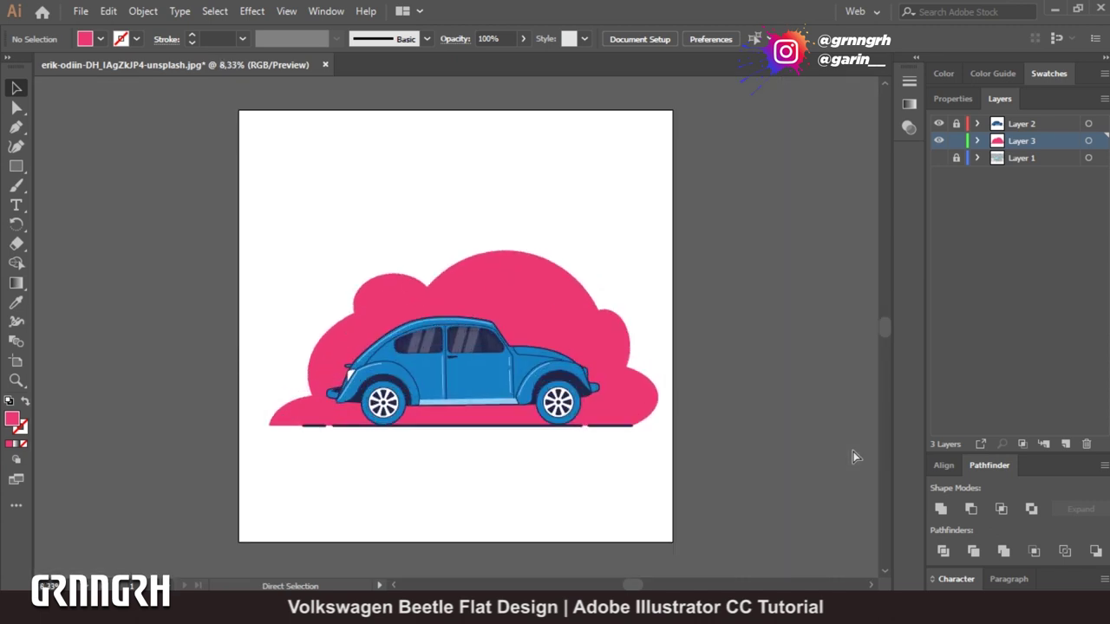
Draw three small overlapping pink ellipses for a new cloud's puffs and base.
left_click_drag(19, 174, 87, 196)
mouse_move(322, 248)
left_mouse_down()
mouse_move(340, 266)
mouse_move(360, 265)
left_mouse_up()
left_click_drag(271, 244, 317, 271)
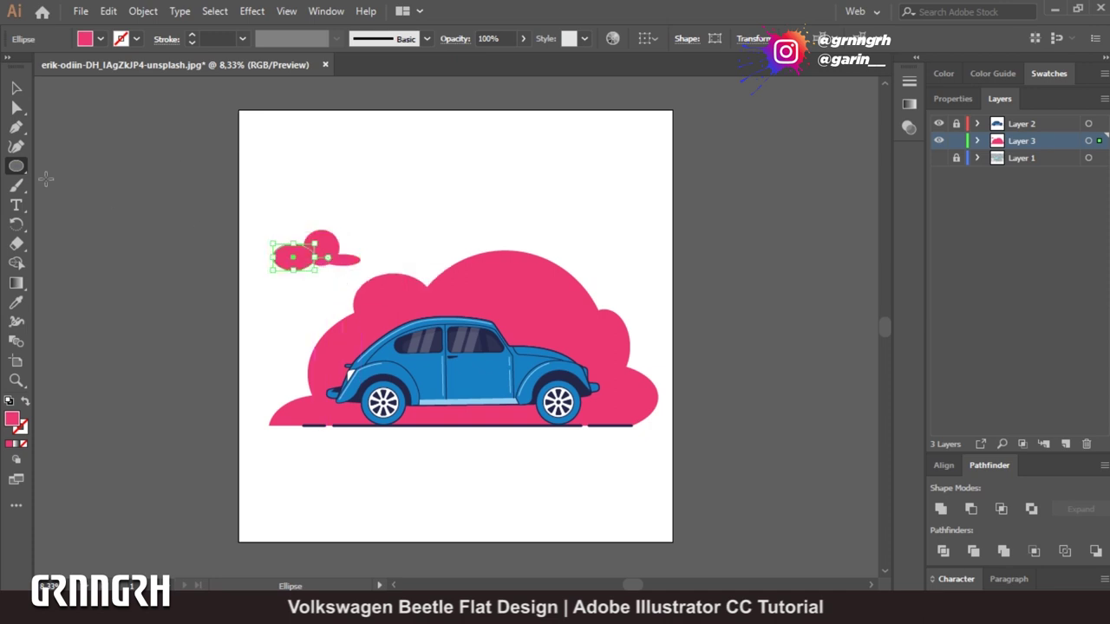
scroll(131, 190, "up", 2)
Draw a rectangle along the small cloud's bottom and select all its shapes.
key("m")
left_click_drag(388, 338, 607, 380)
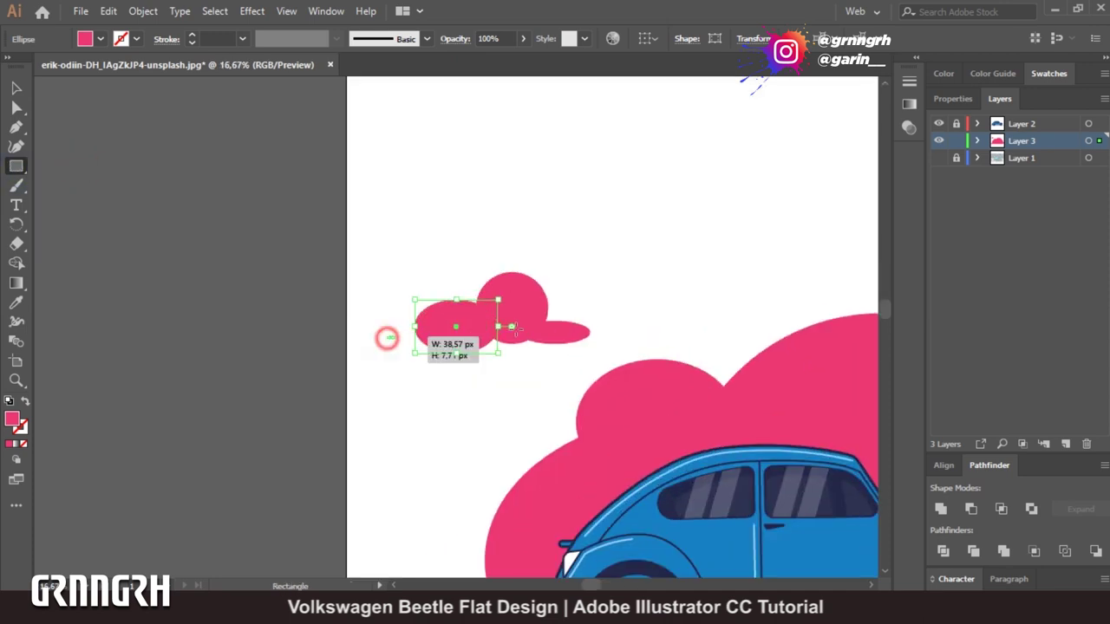
key("v")
left_click_drag(528, 367, 528, 361)
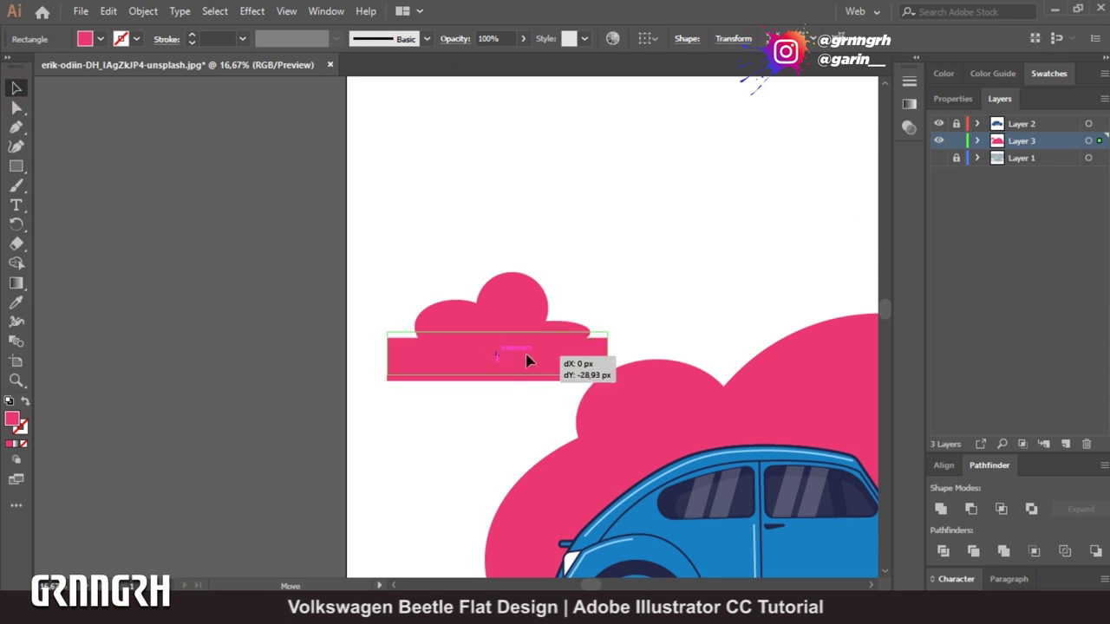
left_click_drag(407, 240, 566, 404)
Merge the puffs with Shape Builder and delete the rectangle area for a flat bottom.
key("shift+m")
left_click_drag(473, 347, 553, 334)
left_click_drag(489, 390, 498, 348)
left_click_drag(496, 427, 486, 359)
key("v")
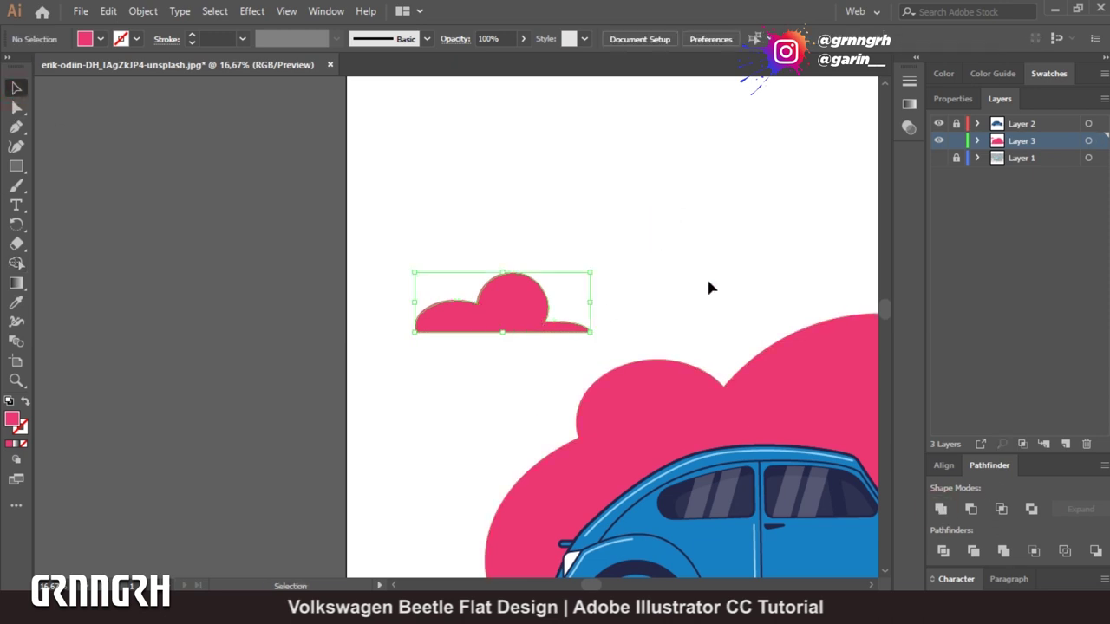
scroll(661, 401, "down", 3)
scroll(662, 401, "right", 5)
left_click_drag(241, 227, 239, 319)
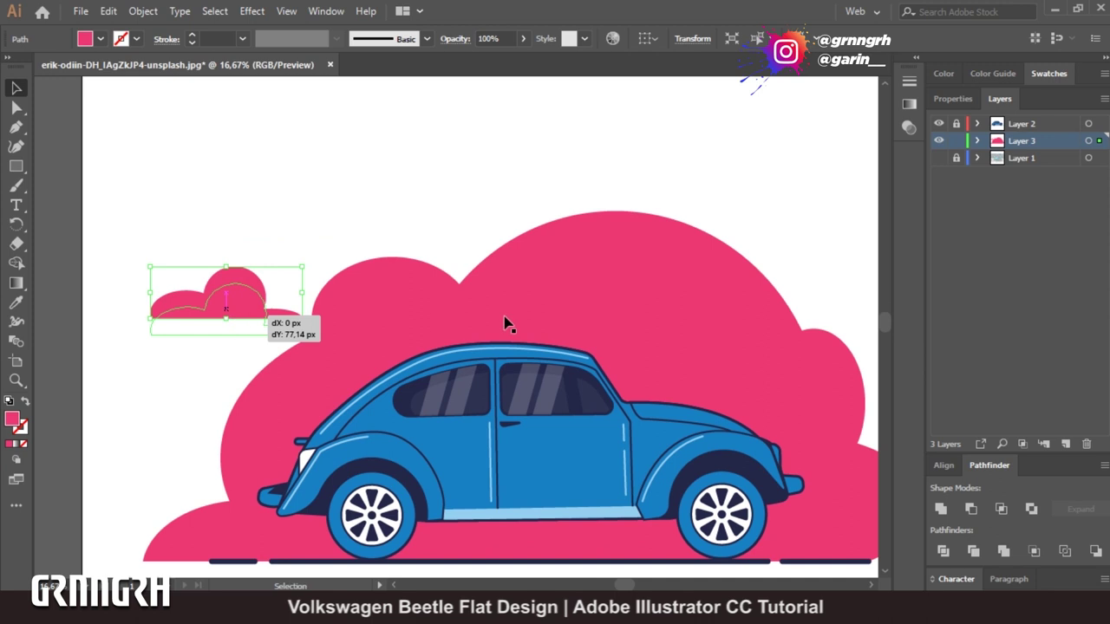
Duplicate the small pink cloud up and to the right and enlarge the copy.
left_click_drag(436, 324, 436, 324)
key("a")
left_click_drag(230, 316, 413, 194)
mouse_move(333, 161)
left_mouse_down()
mouse_move(207, 142)
mouse_move(255, 99)
left_mouse_up()
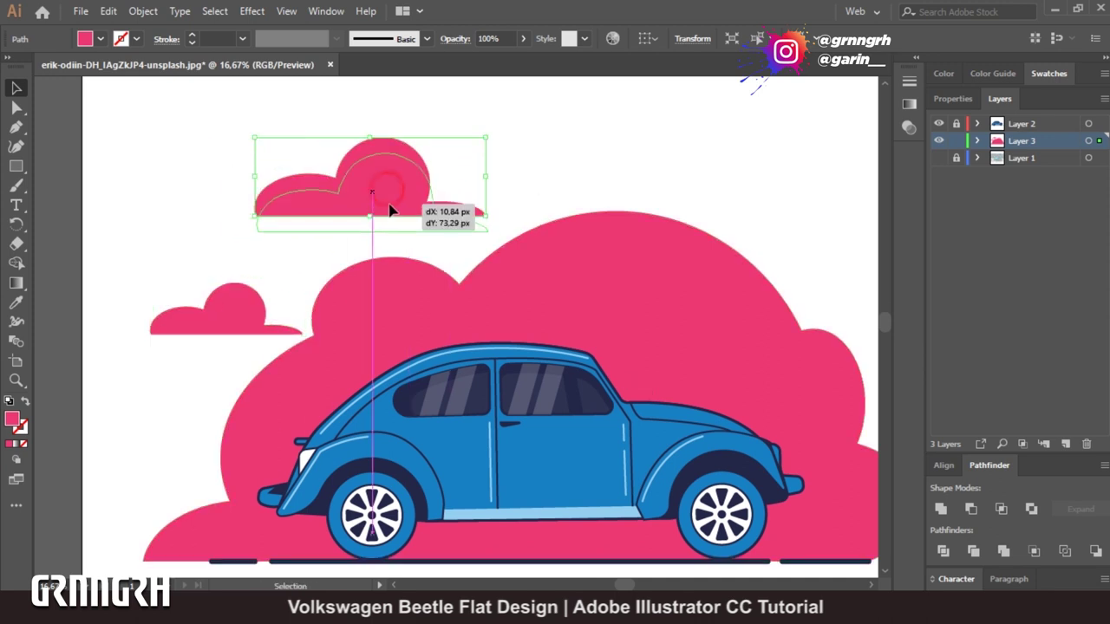
Duplicate the top-left cloud to the upper right, shrink it and nudge it down-left.
scroll(668, 317, "right", 3)
key("a")
left_click_drag(217, 174, 621, 209)
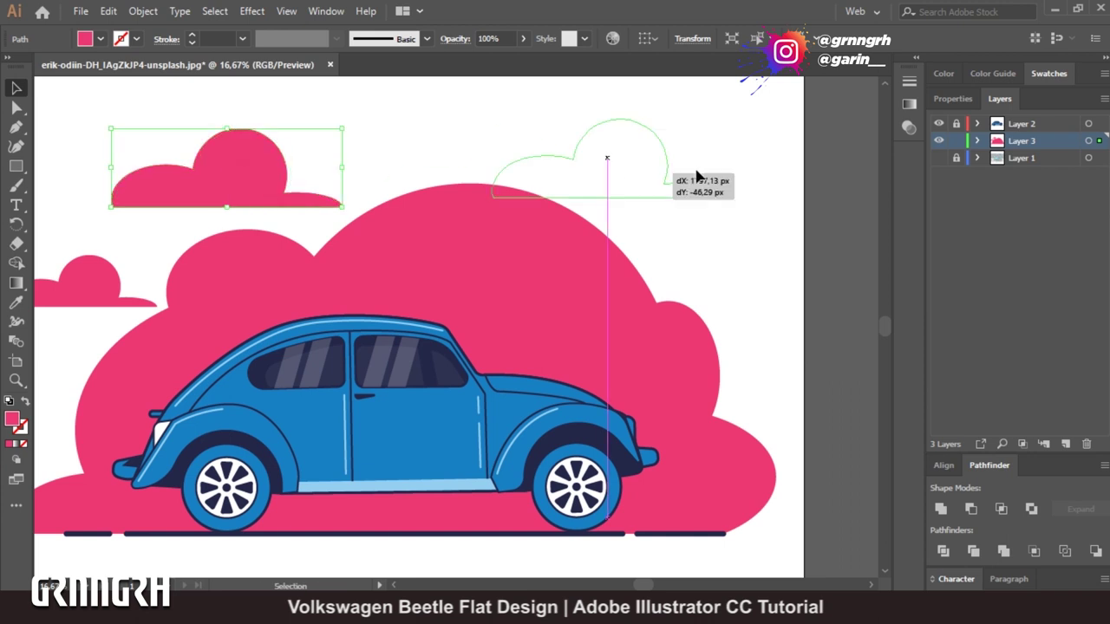
left_click_drag(746, 241, 691, 223)
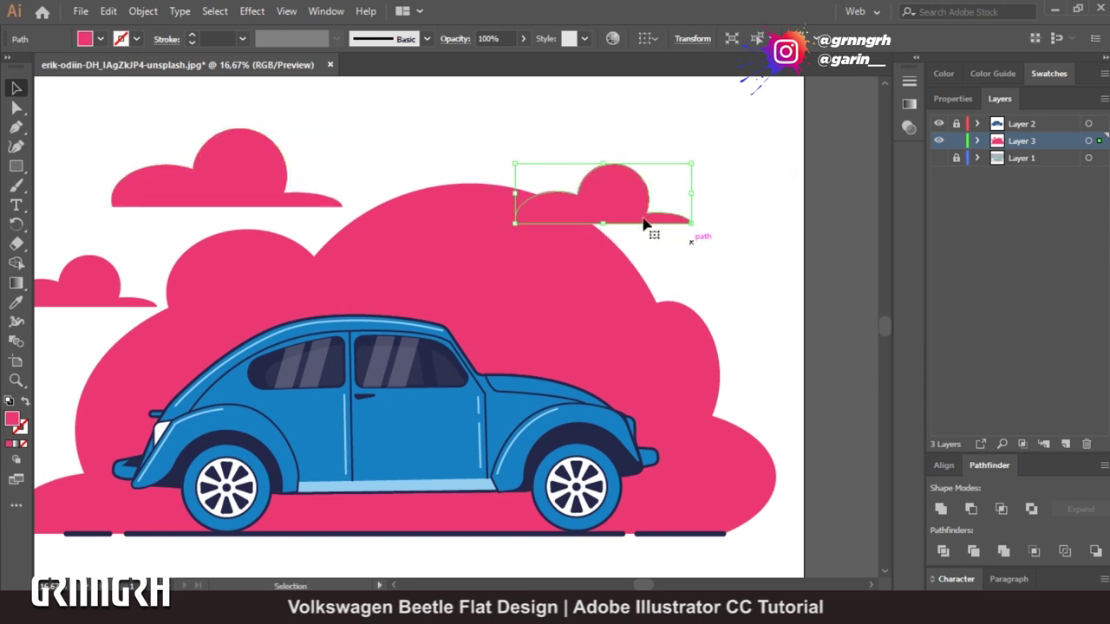
mouse_move(607, 199)
left_mouse_down()
mouse_move(600, 222)
mouse_move(345, 265)
left_mouse_up()
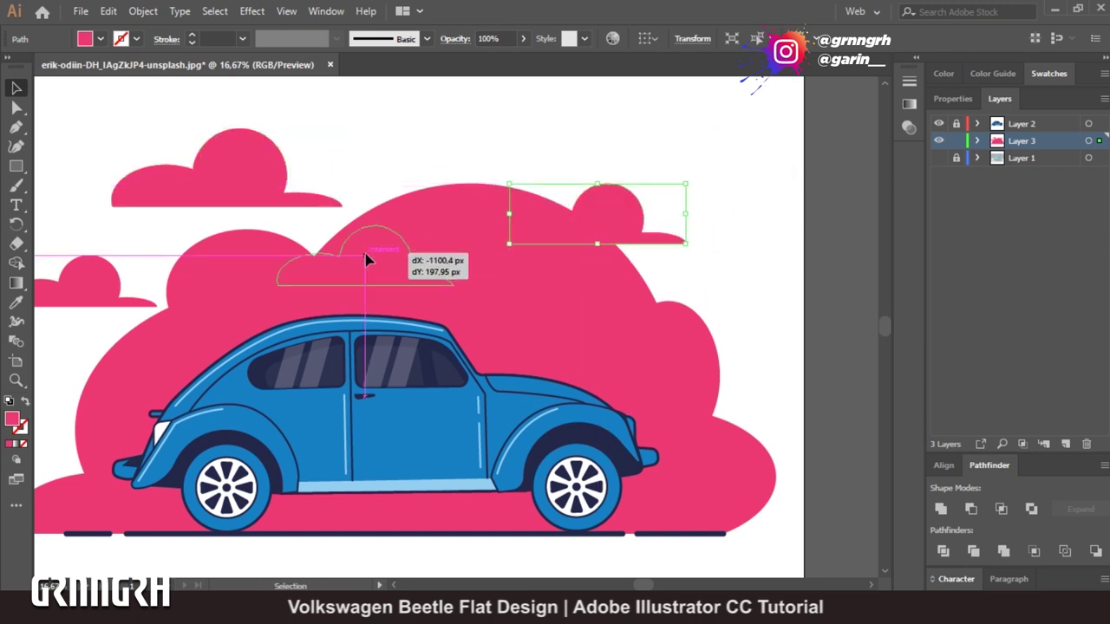
Make the cloud copy white, resize it and place it on the pink backdrop.
left_click(85, 41)
left_click(77, 85)
left_click_drag(408, 284, 342, 263)
mouse_move(257, 250)
left_mouse_down()
mouse_move(196, 247)
mouse_move(199, 273)
mouse_move(340, 252)
mouse_move(610, 239)
left_mouse_up()
key("ctrl+shift+a")
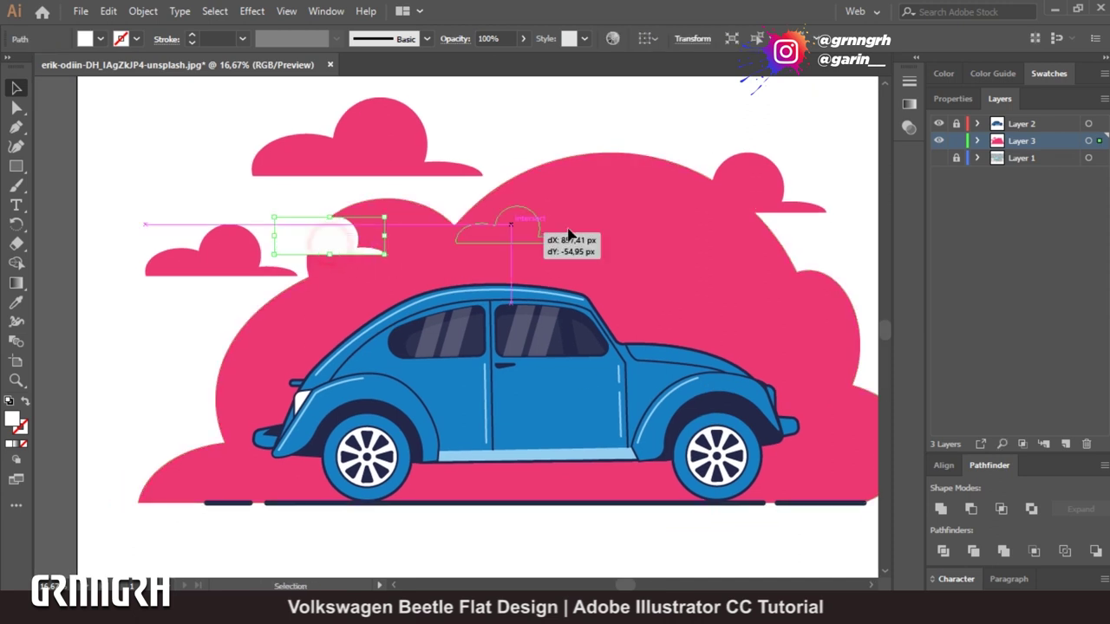
Duplicate the white cloud to the right side and fit the artboard in view.
scroll(713, 350, "right", 5)
key("v")
left_click_drag(425, 227, 660, 331)
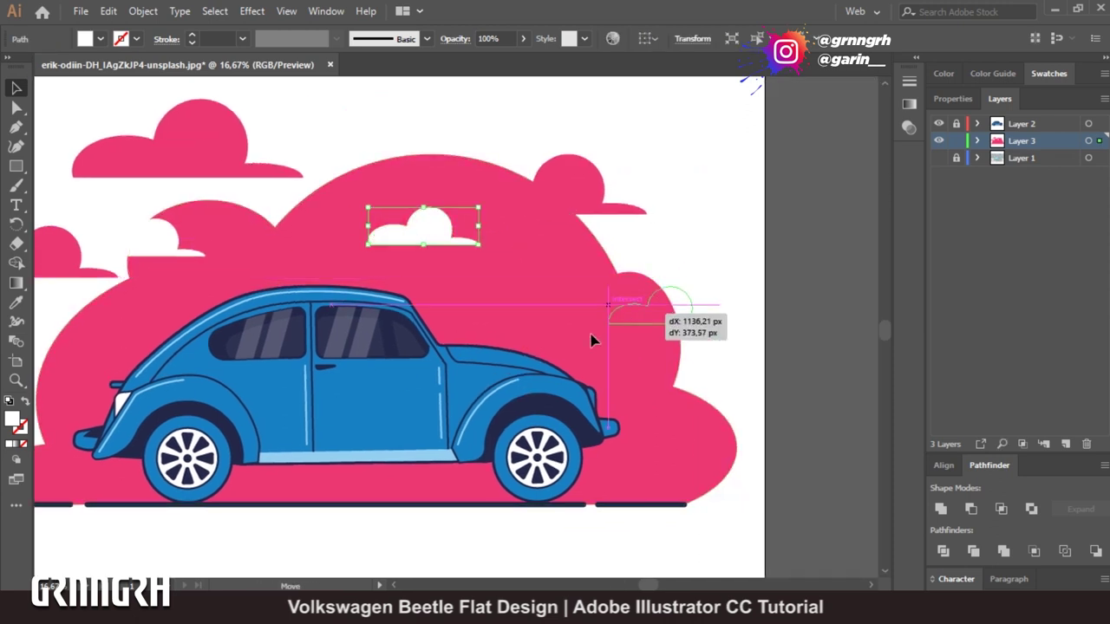
left_click(675, 285)
key("ctrl+0")
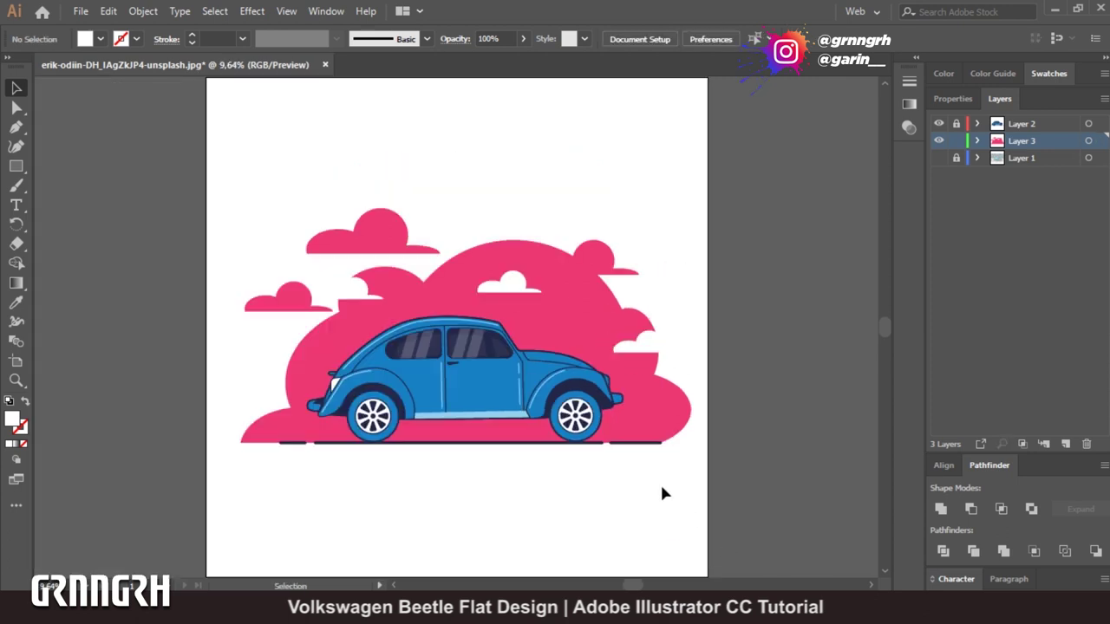
left_click_drag(661, 494, 617, 471)
key("ctrl+minus")
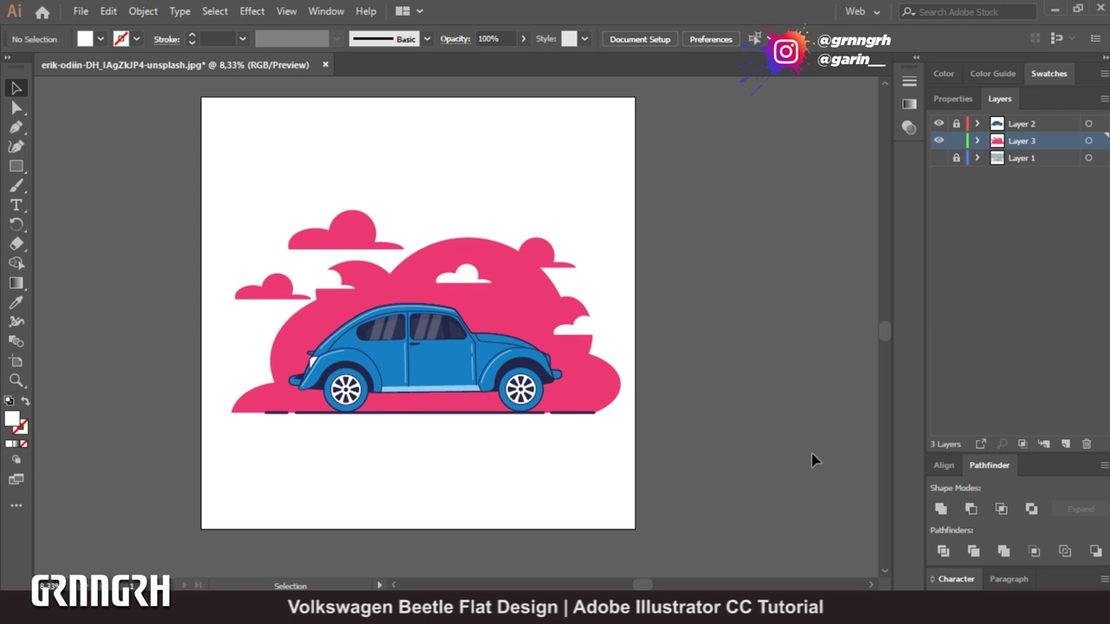
left_click_drag(238, 177, 629, 477)
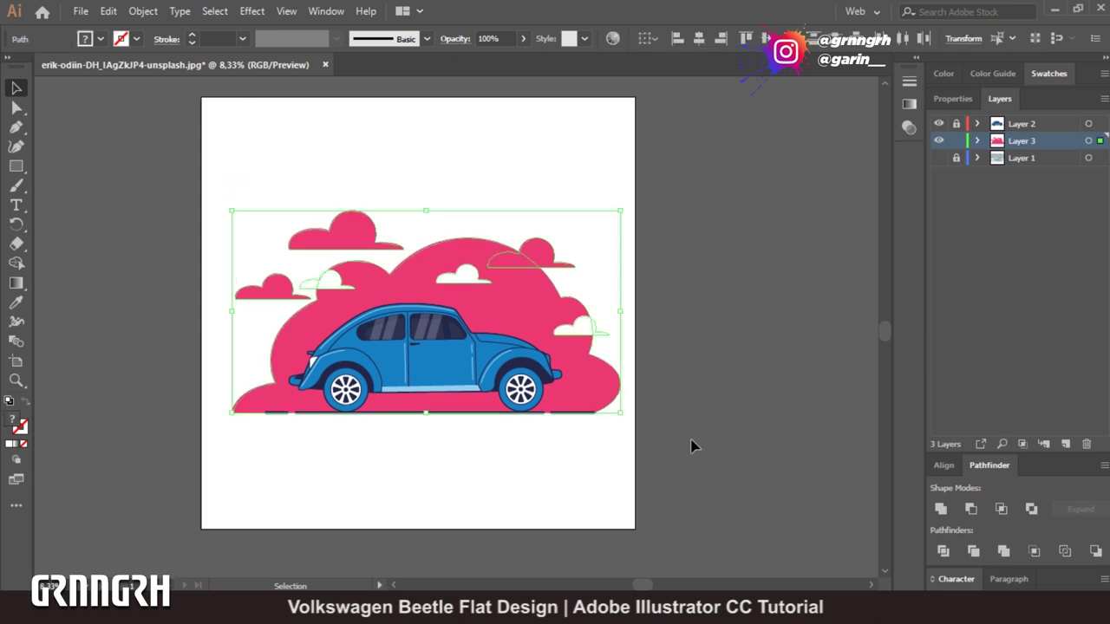
left_click(1099, 123, "shift")
left_click(944, 465)
left_click(969, 455)
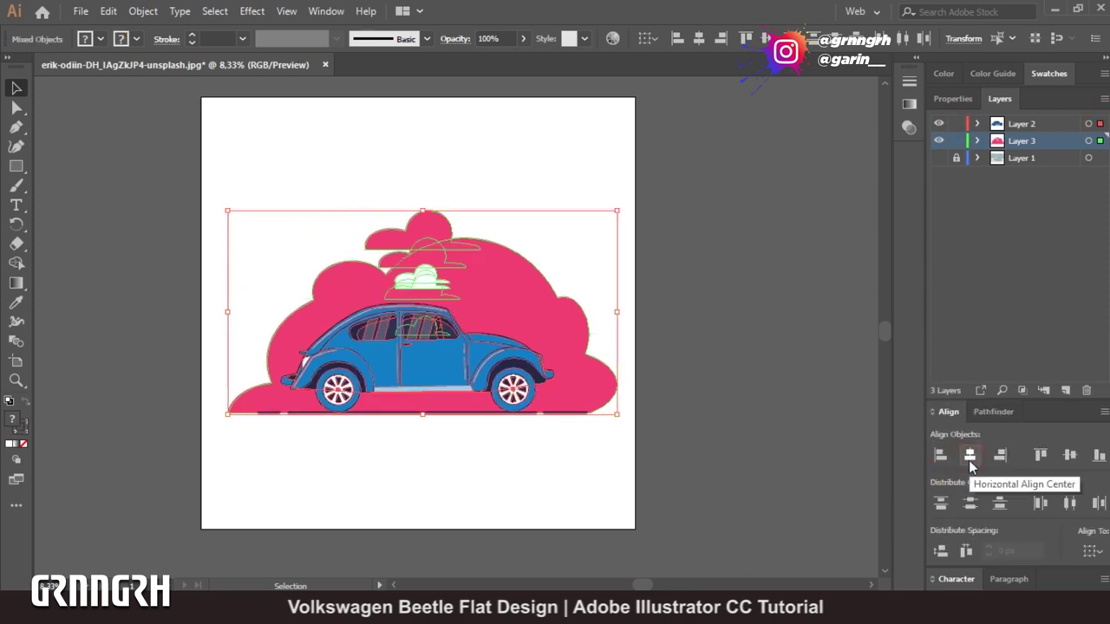
left_click(575, 164)
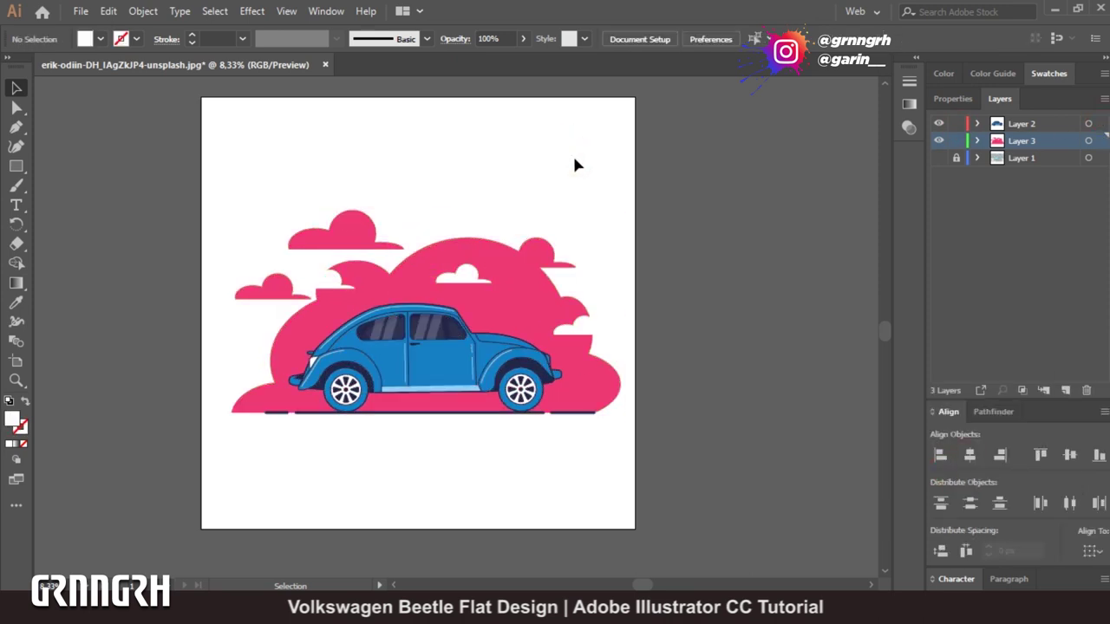
left_click(491, 369)
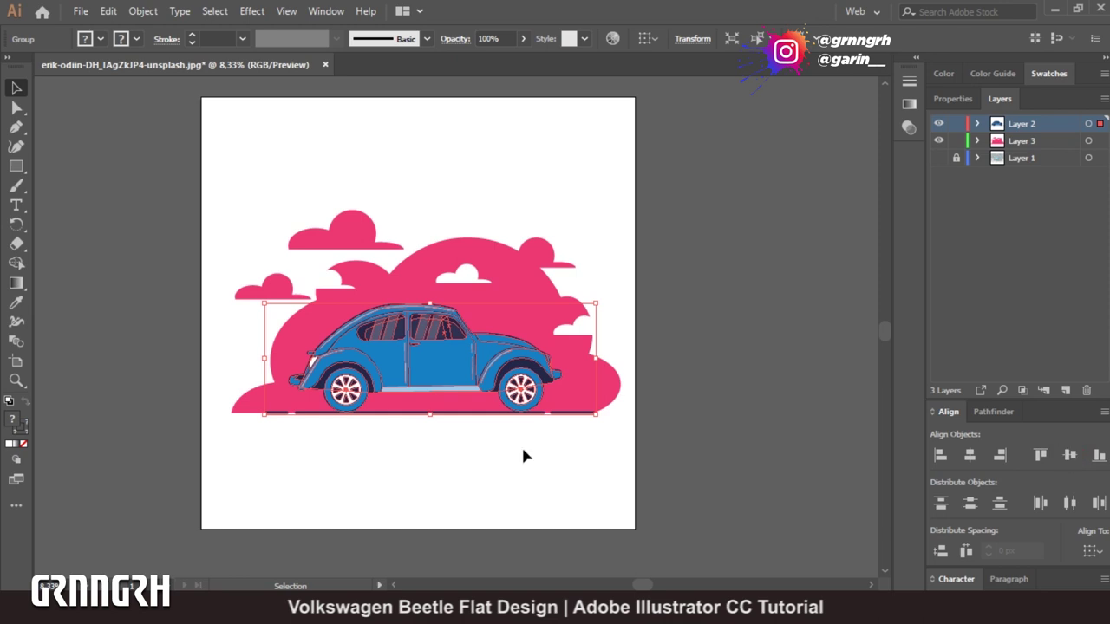
left_click(1091, 552)
left_click(1062, 526)
left_click(1069, 455)
left_click(970, 456)
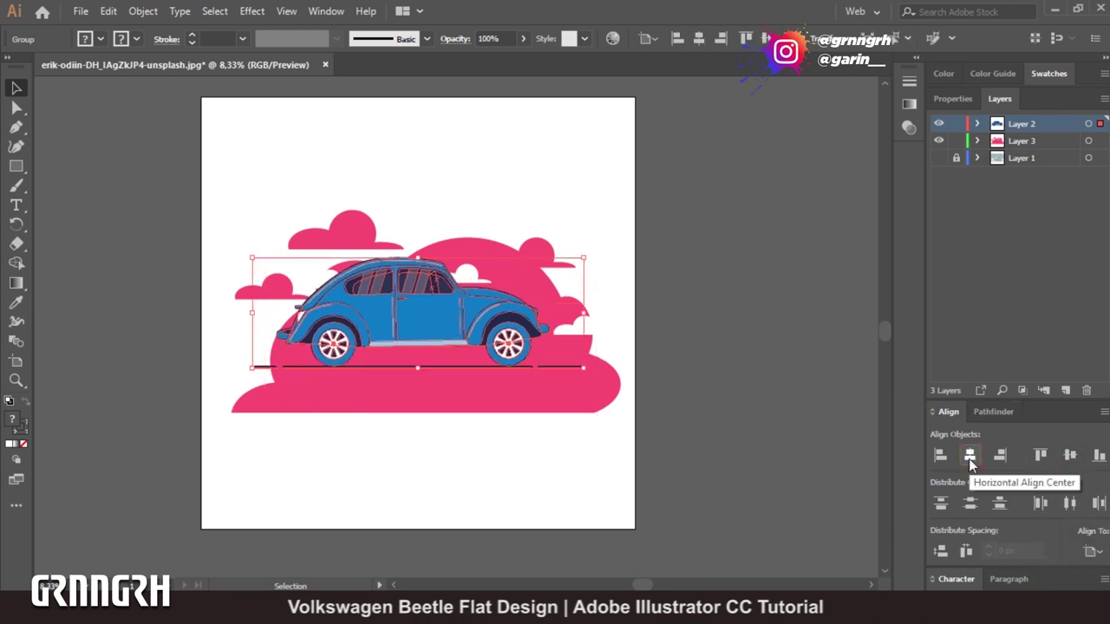
left_click_drag(436, 317, 458, 341)
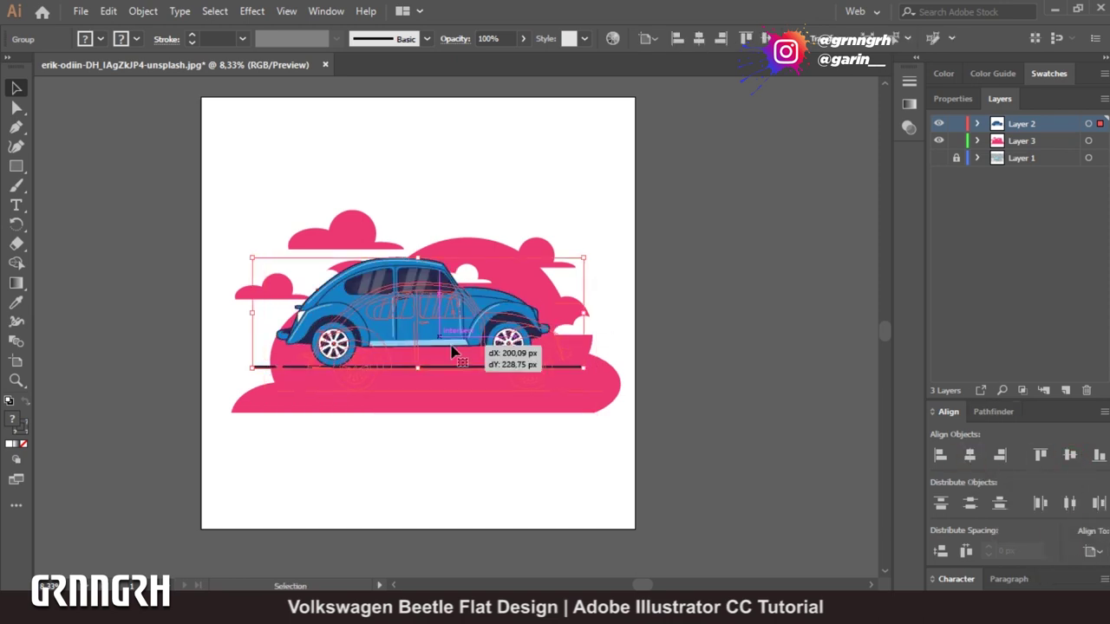
left_click(736, 448)
left_click(1023, 140)
left_click_drag(529, 293, 538, 276)
left_click_drag(586, 381, 598, 407)
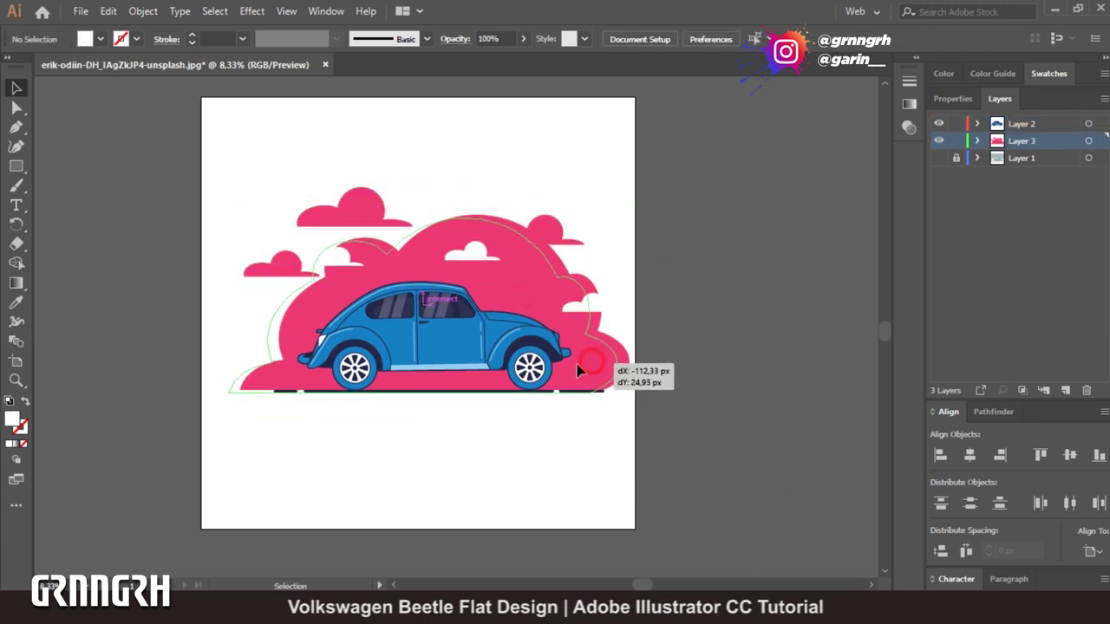
key("ctrl+z")
key("ctrl+z")
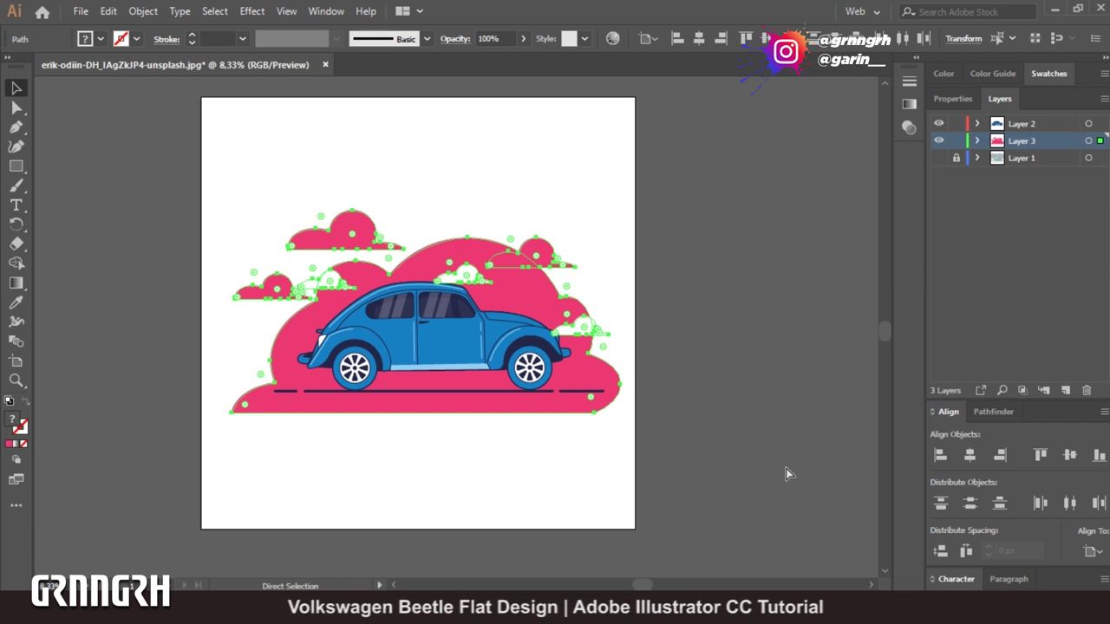
key("ctrl+z")
key("ctrl+z")
key("ctrl+z")
left_click(531, 152)
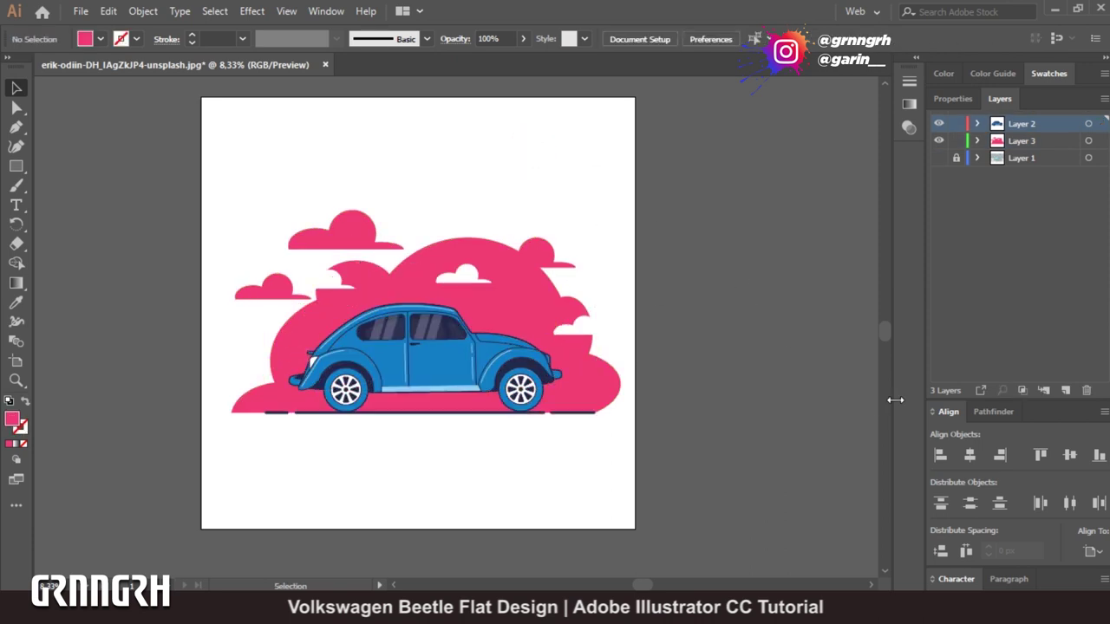